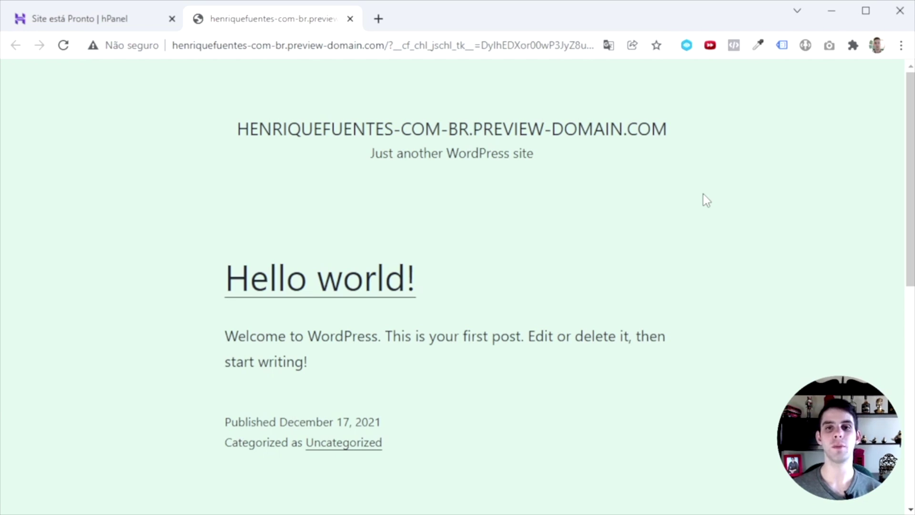
- Close the site preview and open the site's WordPress management page in the hosting panel to look over its options
key("ctrl+w")
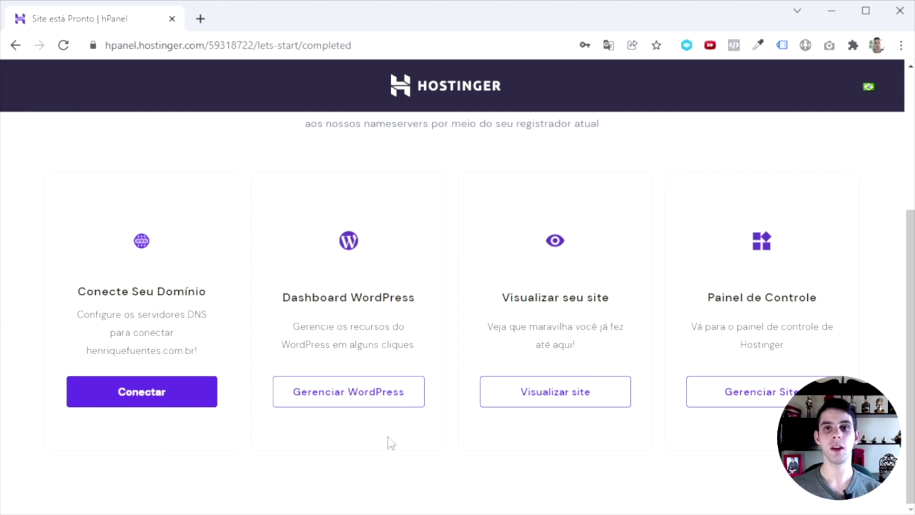
left_click(360, 402)
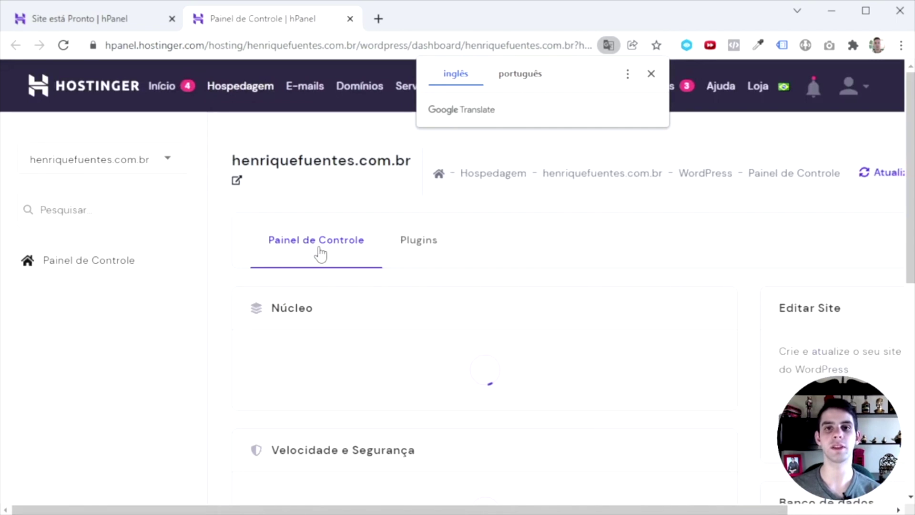
scroll(660, 235, "down", 3)
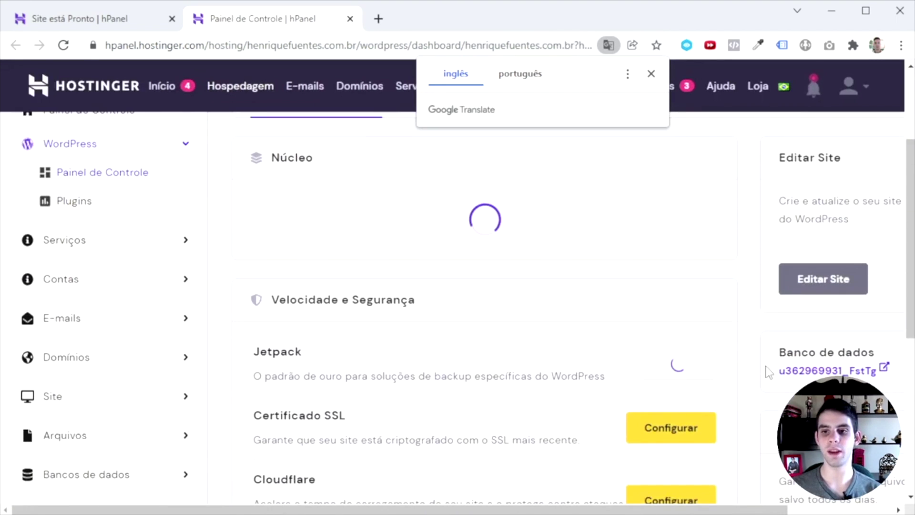
scroll(772, 321, "up", 3)
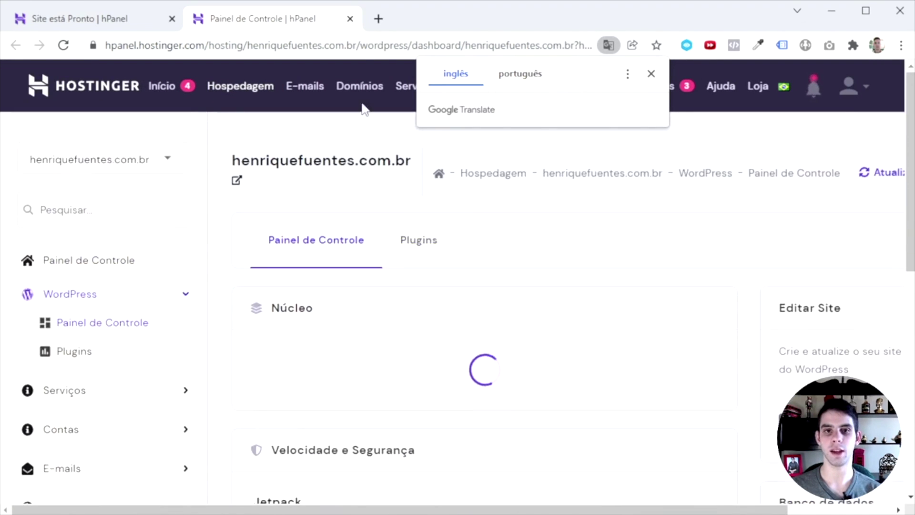
- Load the WordPress login page in a new browser tab by visiting the site's domain followed by /wp-admin
left_click(378, 18)
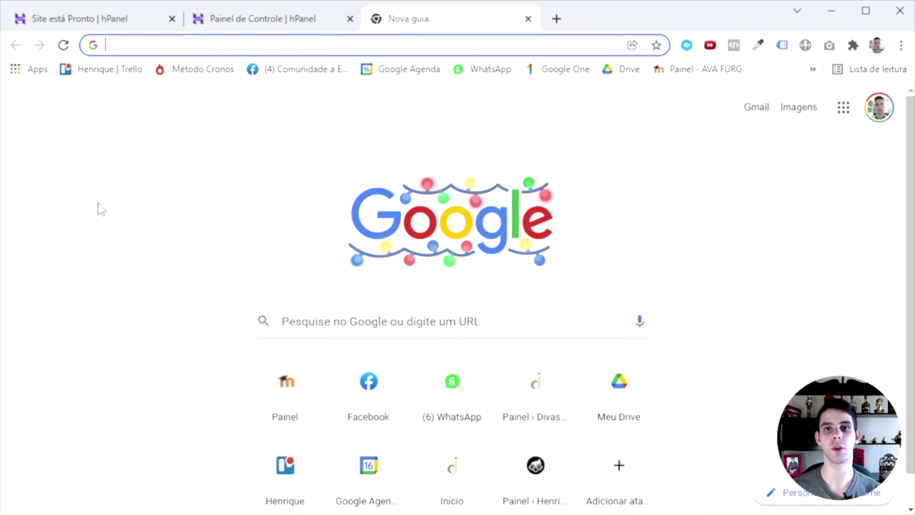
type("henriquefuentes.com.br/wp-admin")
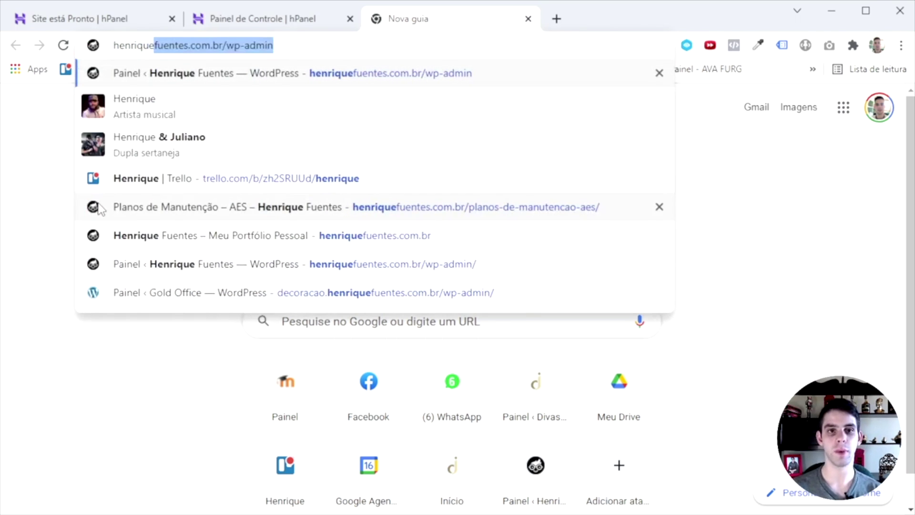
key("Right")
left_click_drag(227, 45, 281, 45)
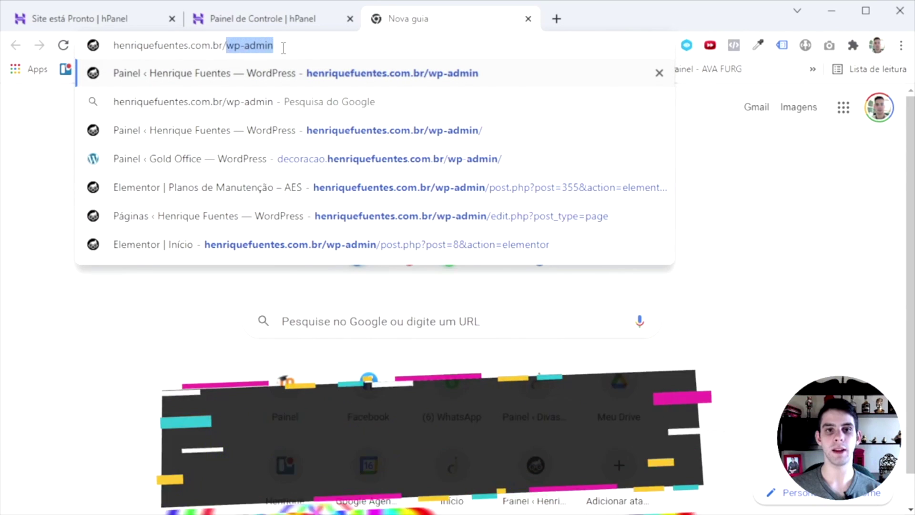
key("Return")
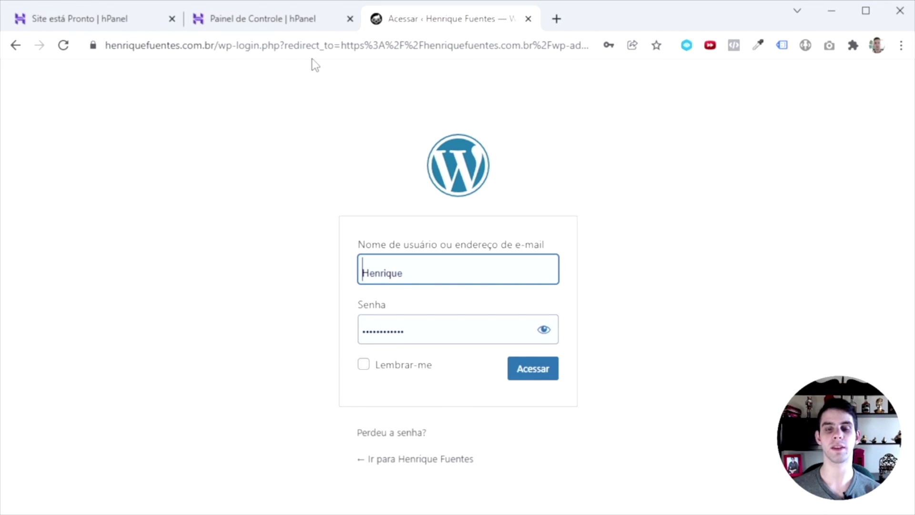
left_click(283, 28)
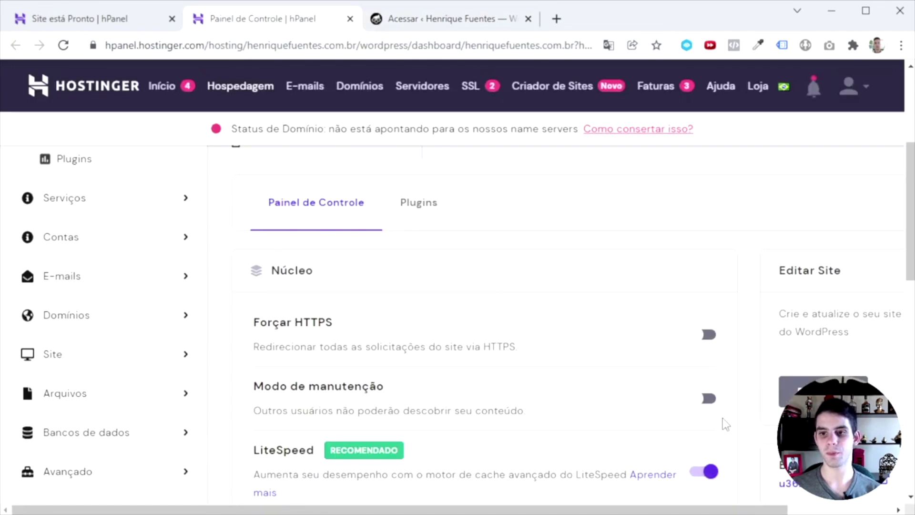
left_click(450, 20)
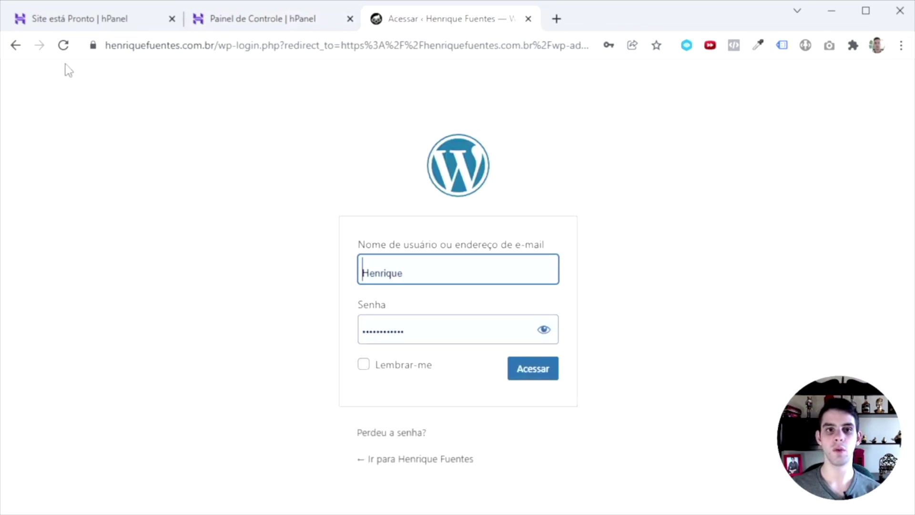
left_click_drag(106, 46, 214, 49)
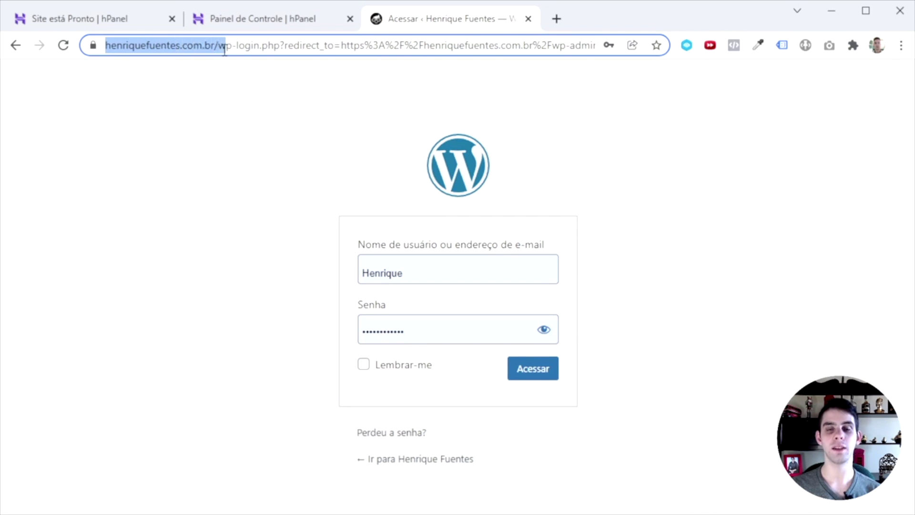
left_click(231, 192)
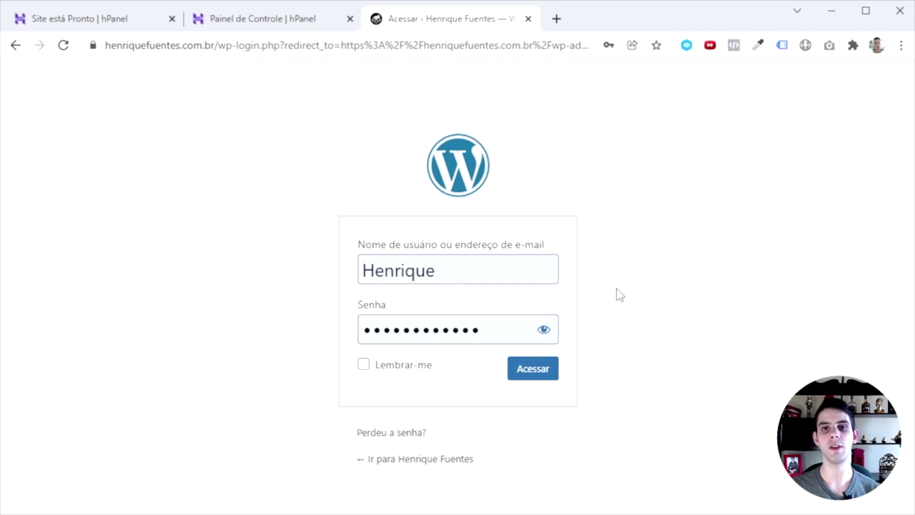
- Log in to WordPress with the prefilled credentials and look over the dashboard home page
left_click(536, 371)
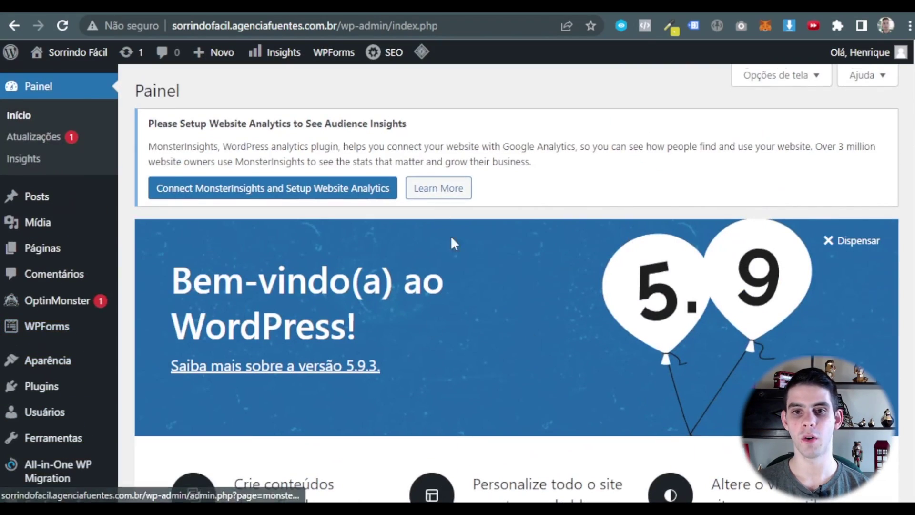
scroll(498, 214, "down", 9)
scroll(532, 262, "up", 9)
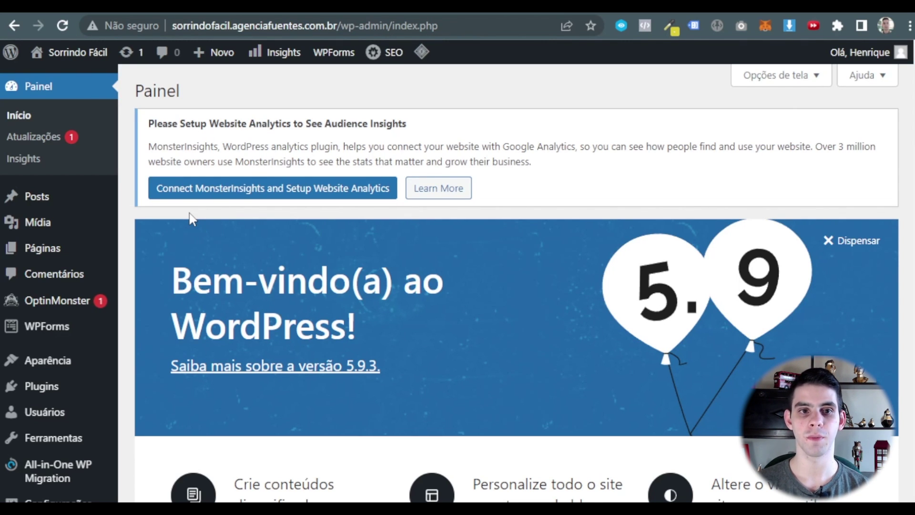
- Open the list of all posts in the WordPress admin and view its entries
mouse_move(32, 196)
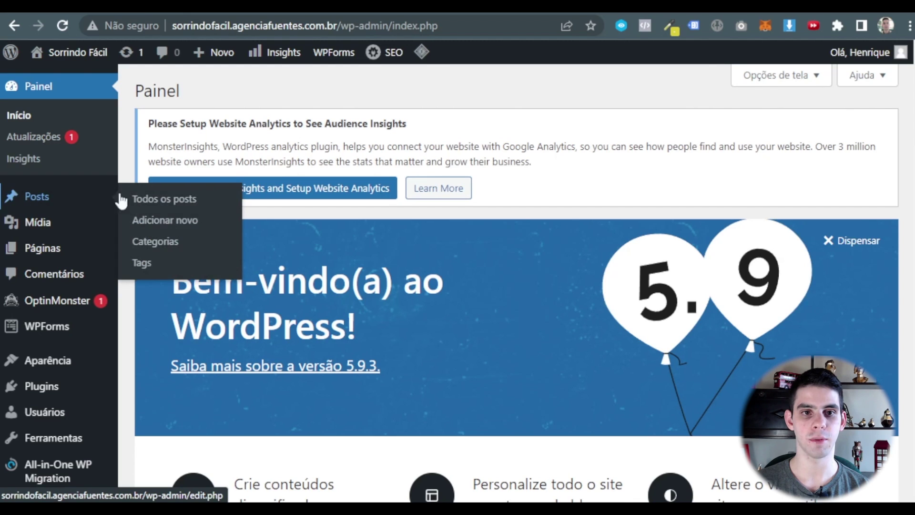
left_click(180, 200)
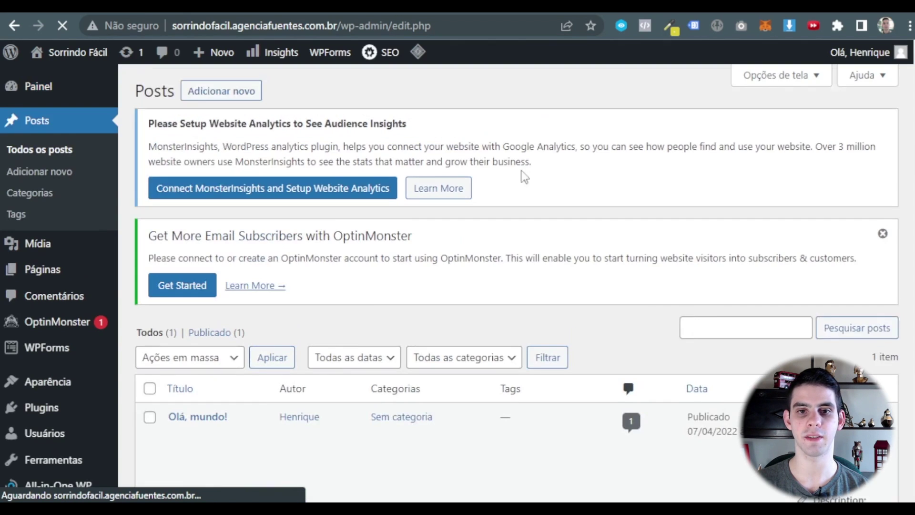
scroll(476, 270, "down", 2)
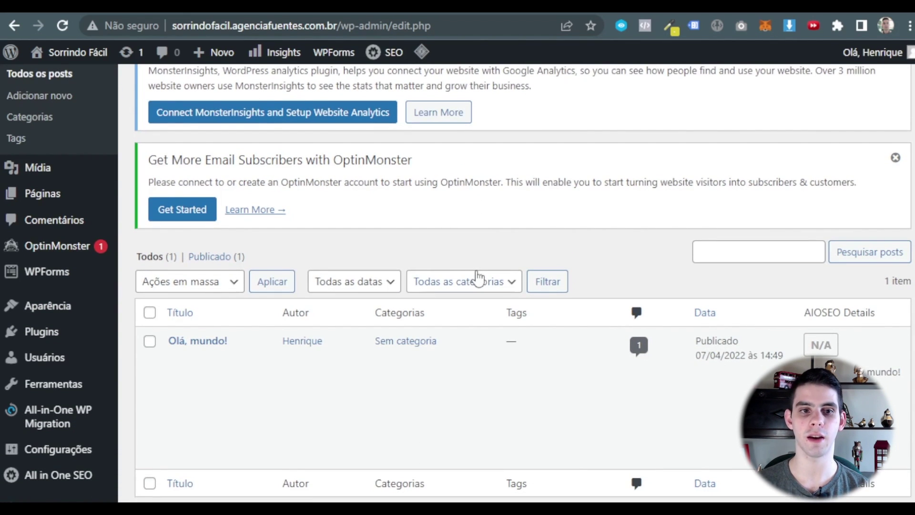
- Look over the plugin and appearance options, and open the list of all users
mouse_move(38, 334)
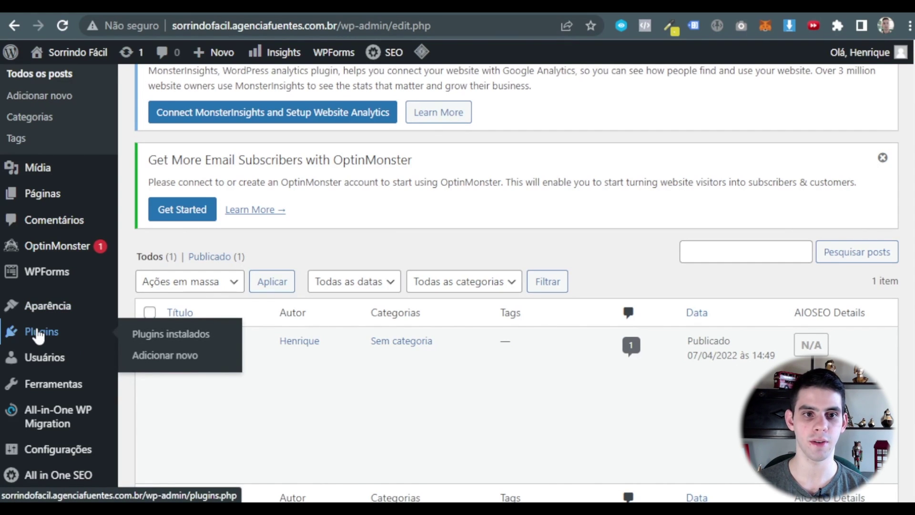
mouse_move(57, 304)
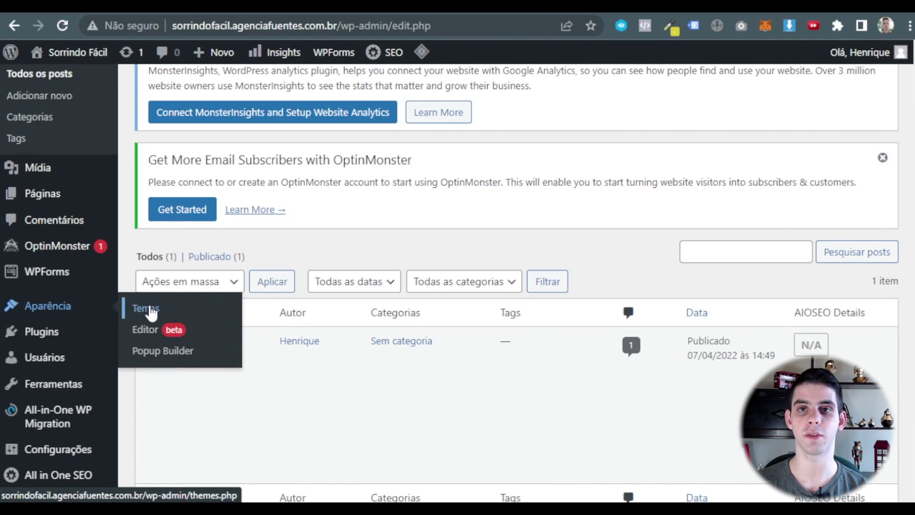
scroll(43, 362, "down", 2)
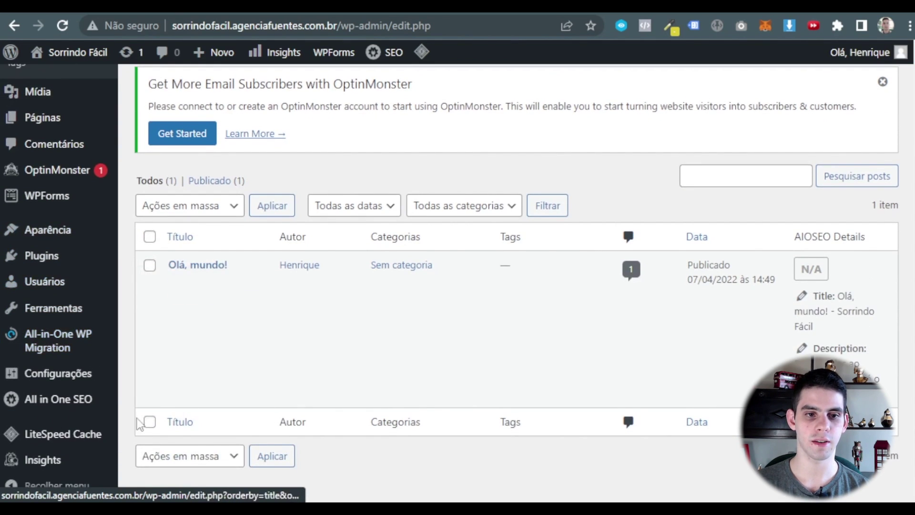
mouse_move(37, 261)
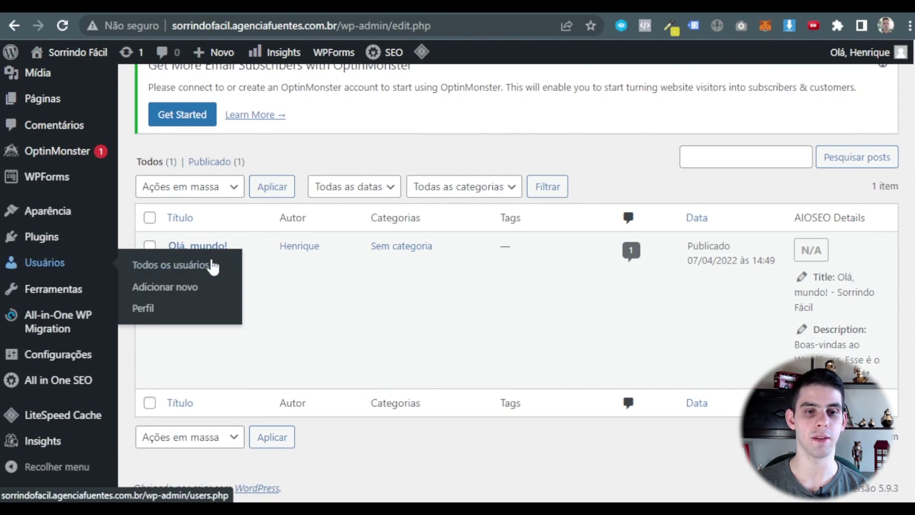
left_click(209, 268)
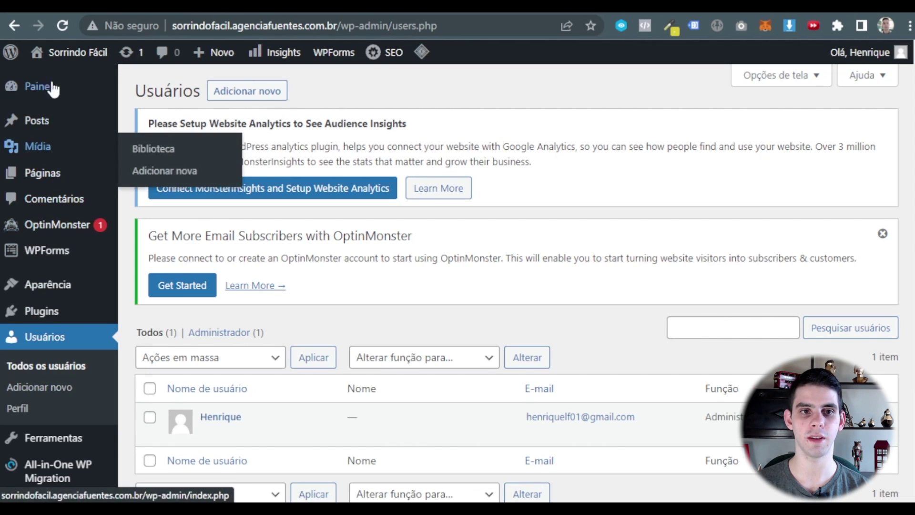
- Return to the dashboard home page and open the general settings at the site title and description fields
mouse_move(41, 91)
left_click(149, 93)
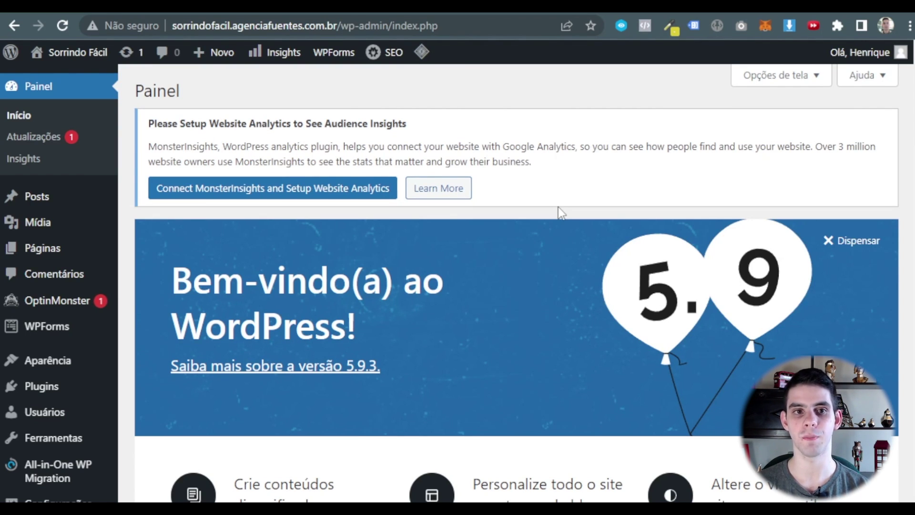
scroll(562, 212, "down", 8)
mouse_move(69, 380)
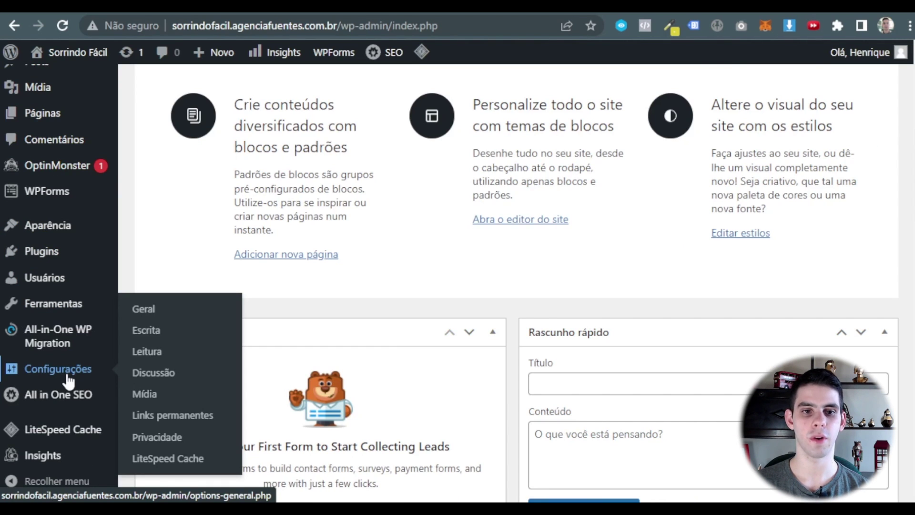
left_click(142, 309)
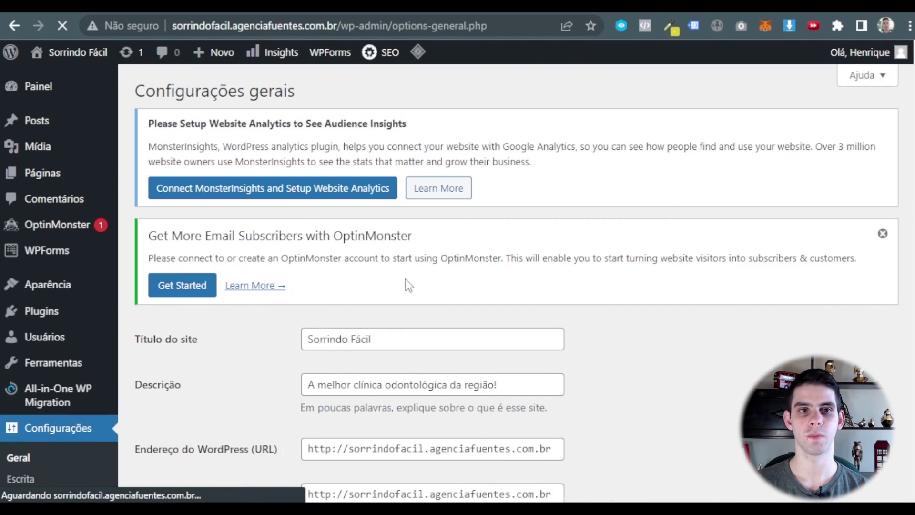
scroll(405, 279, "down", 2)
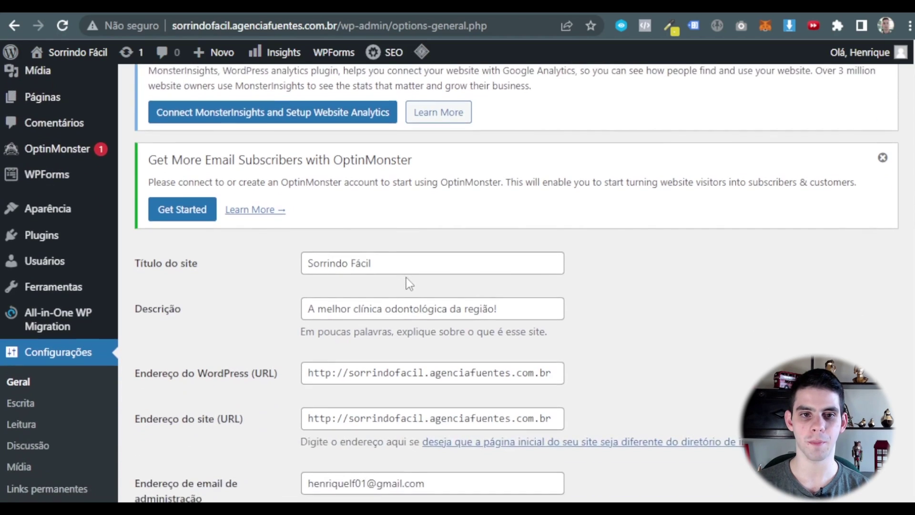
- Examine the site title and description fields in the general settings
triple_click(419, 264)
triple_click(471, 312)
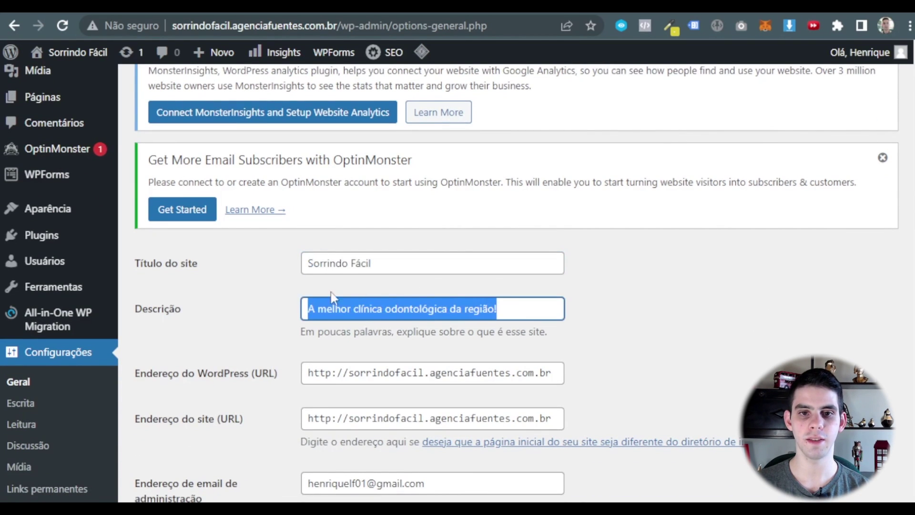
left_click(663, 285)
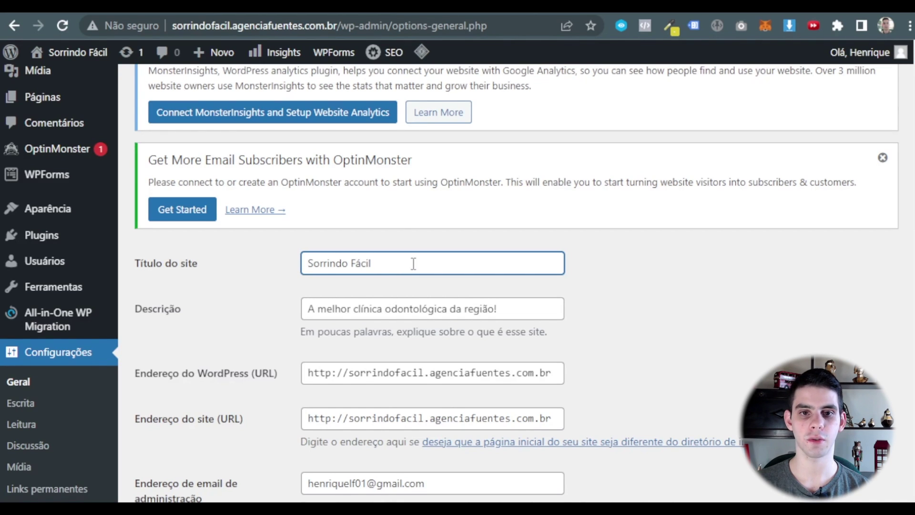
triple_click(373, 256)
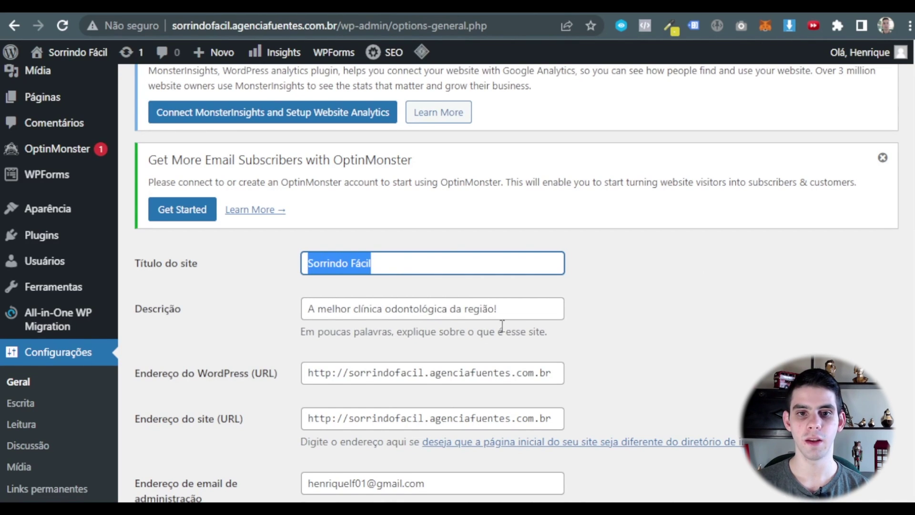
triple_click(538, 310)
left_click(318, 328)
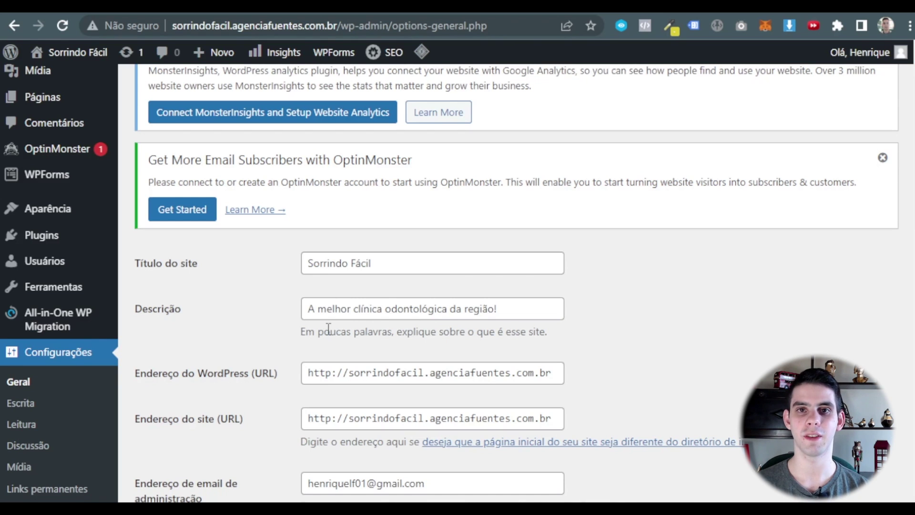
- Save the general settings, keeping the site title, description, time zone and date formats as they are
scroll(328, 329, "down", 15)
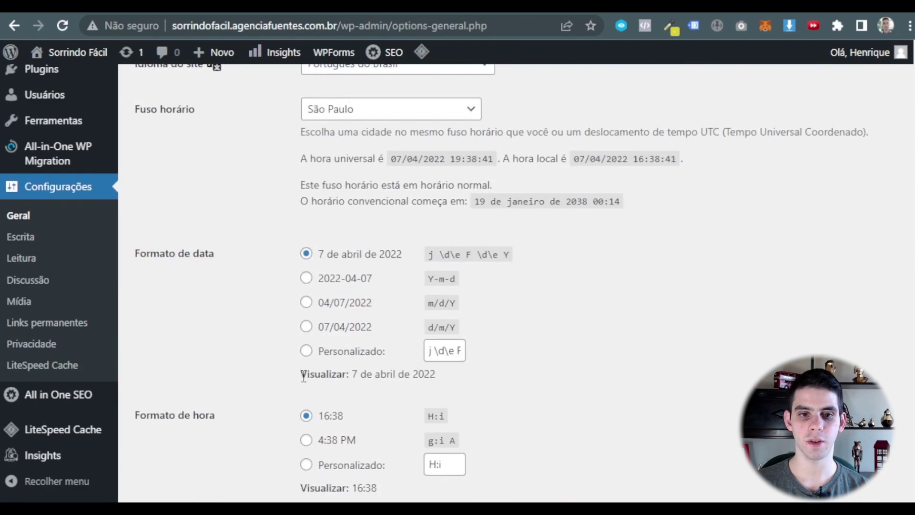
left_click(190, 424)
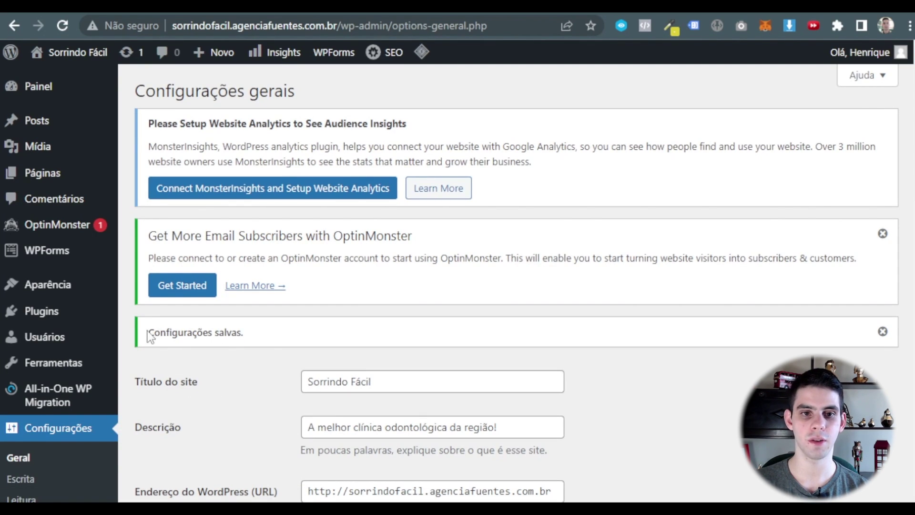
left_click_drag(148, 332, 249, 337)
left_click(151, 356)
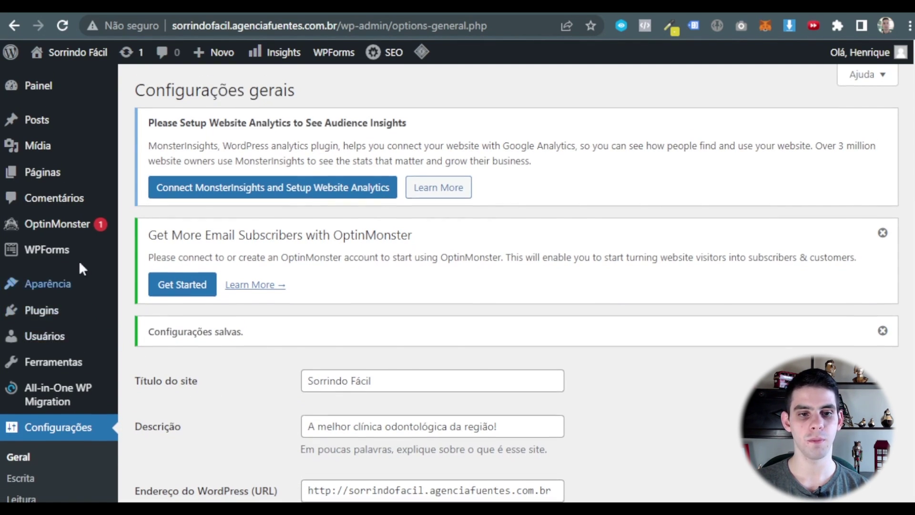
- Open the permalink settings page (Links permanentes)
scroll(79, 260, "down", 3)
mouse_move(67, 248)
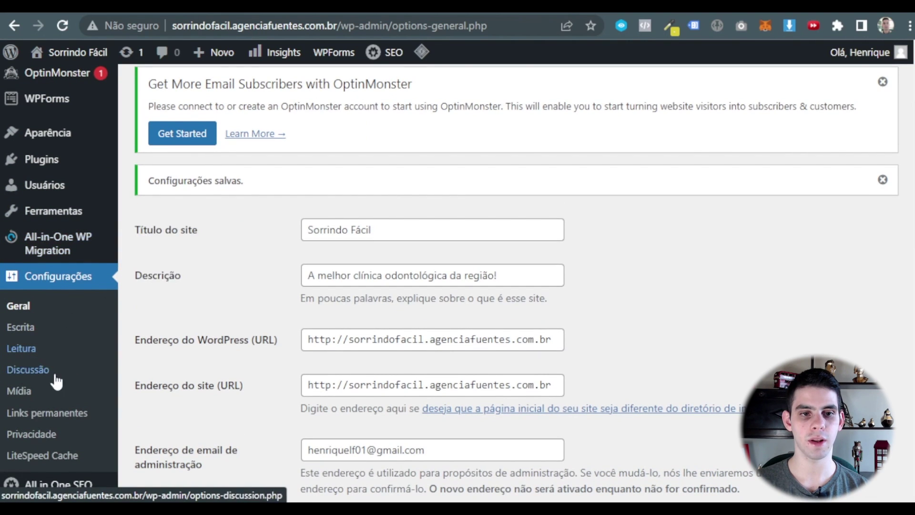
left_click(70, 422)
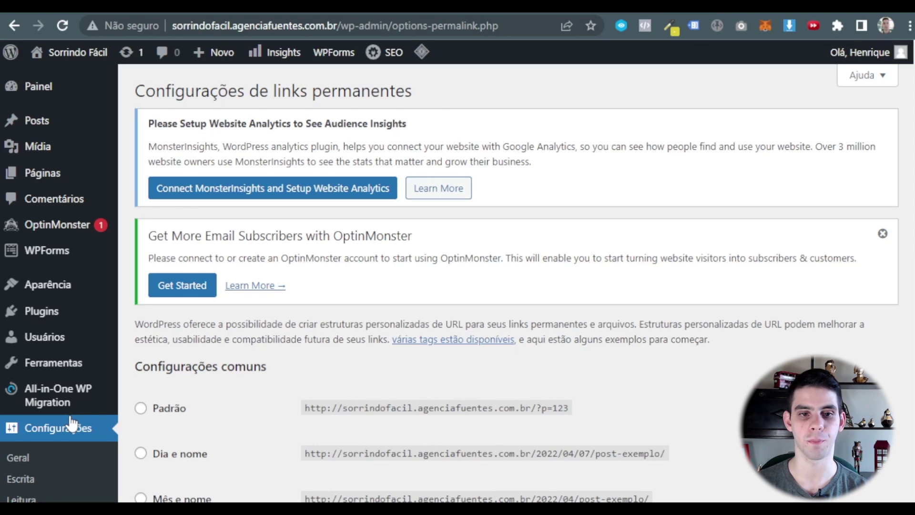
- Examine the common permalink structures, comparing the example URLs of the Padrão and Dia e nome options
scroll(502, 239, "down", 5)
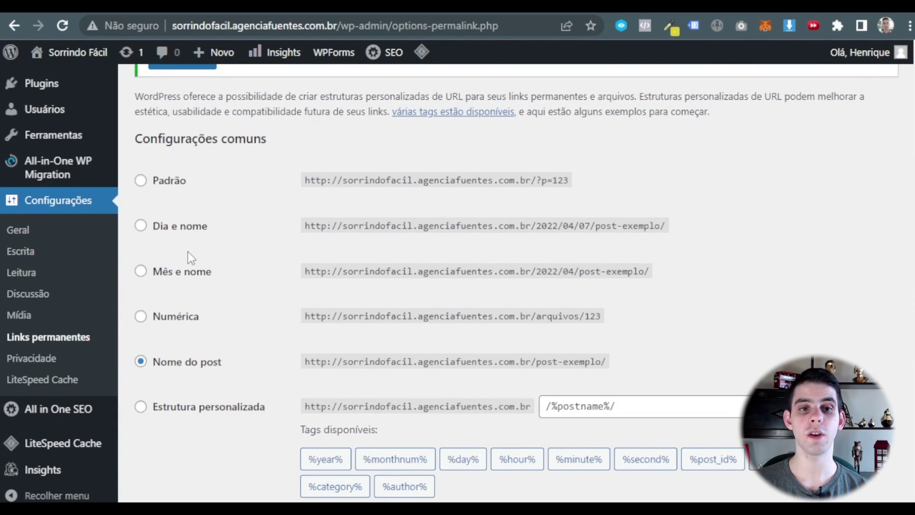
scroll(196, 284, "up", 2)
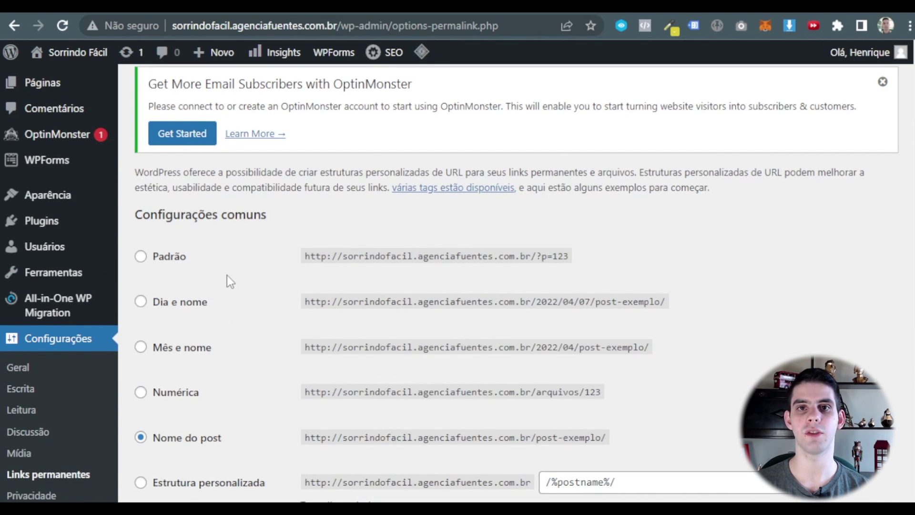
scroll(227, 275, "down", 3)
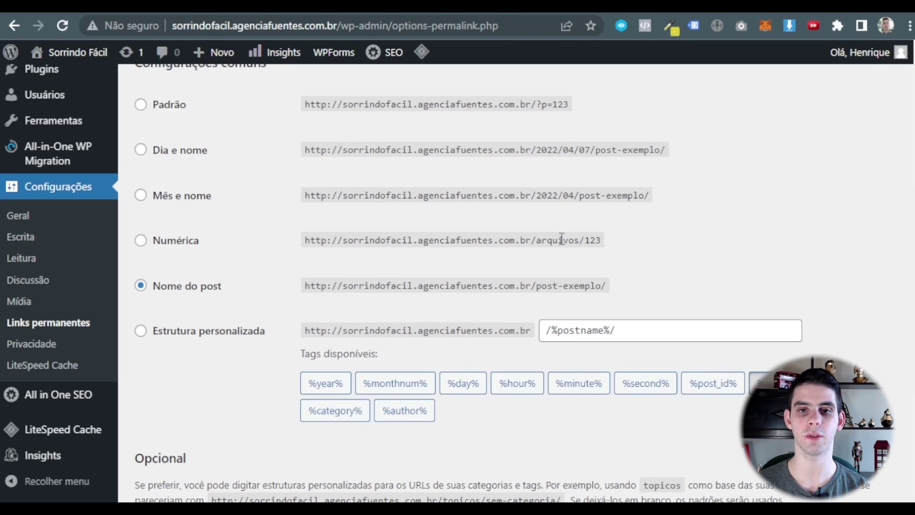
scroll(562, 239, "up", 2)
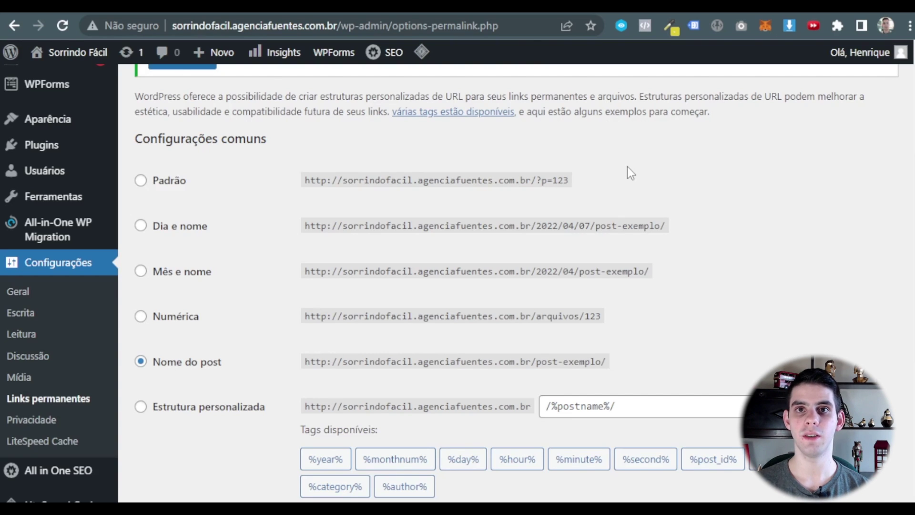
left_click_drag(571, 181, 530, 182)
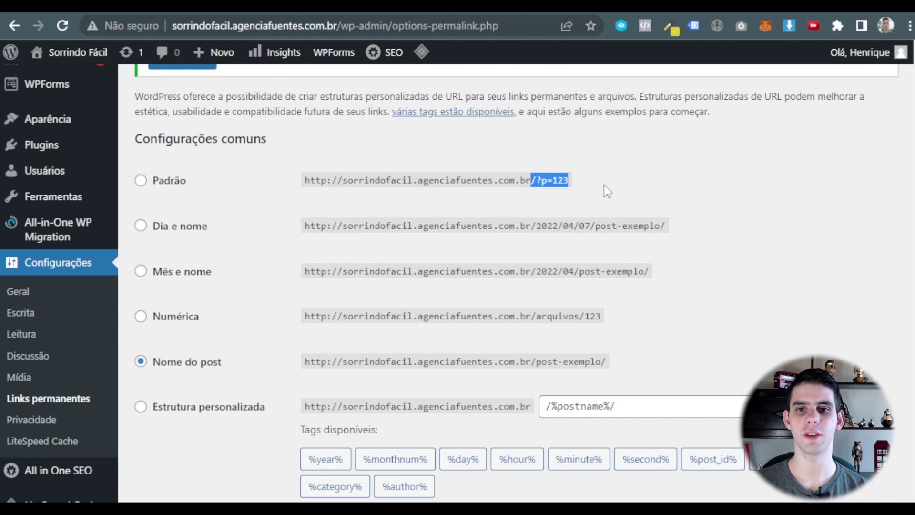
left_click(722, 231)
left_click_drag(665, 226, 616, 226)
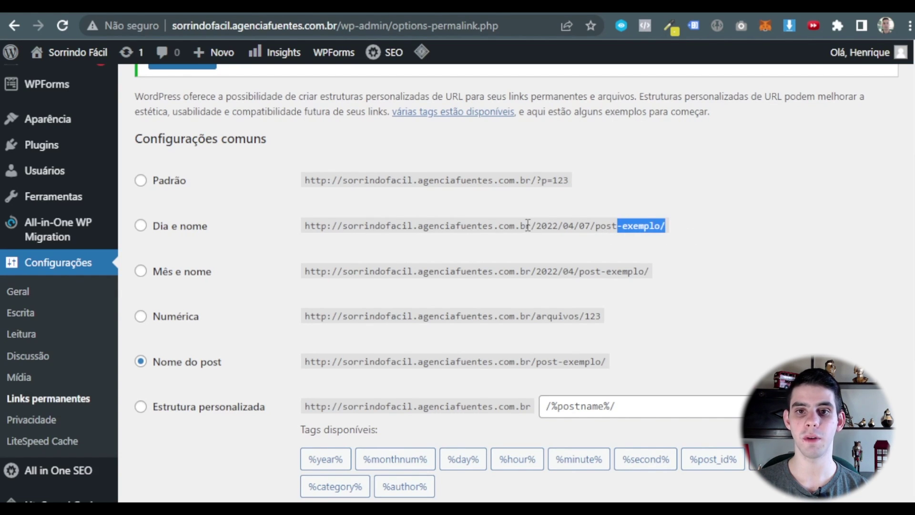
left_click_drag(526, 226, 574, 225)
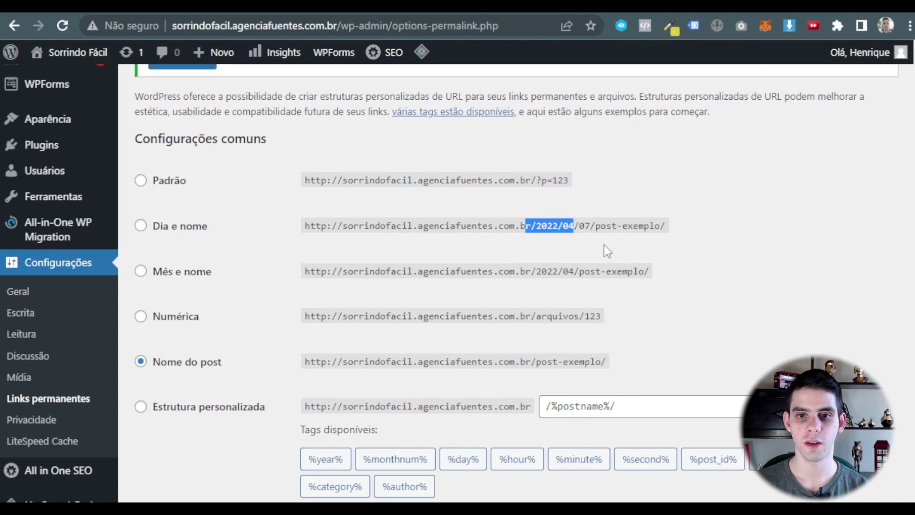
scroll(334, 258, "down", 2)
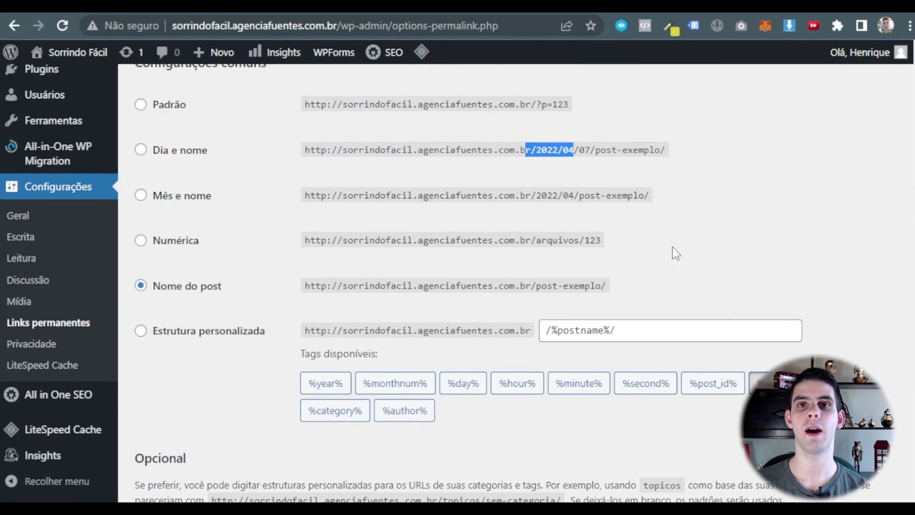
scroll(724, 305, "up", 2)
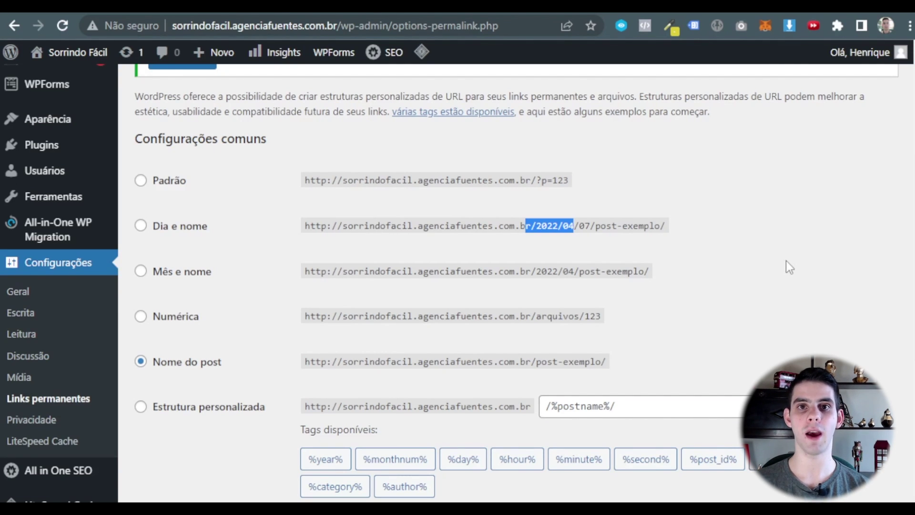
- Save the permalink settings with the Nome do post structure selected
scroll(186, 295, "down", 5)
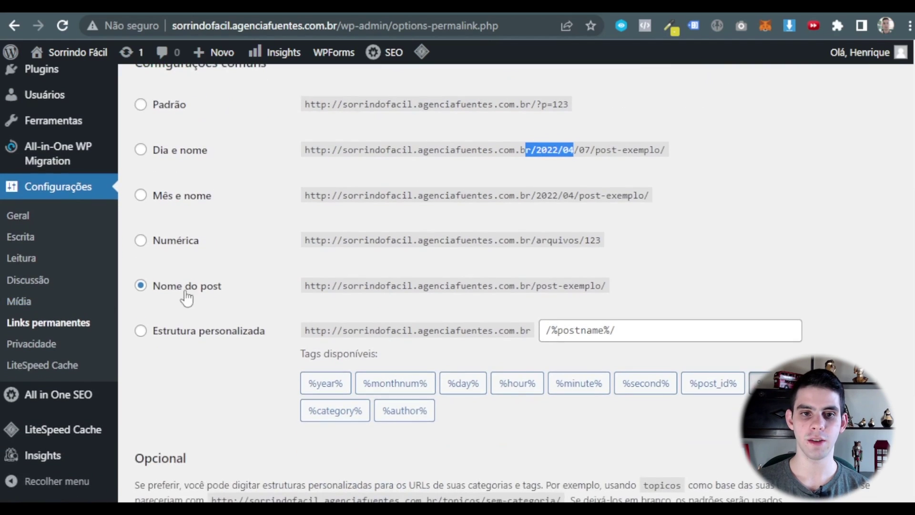
left_click(190, 426)
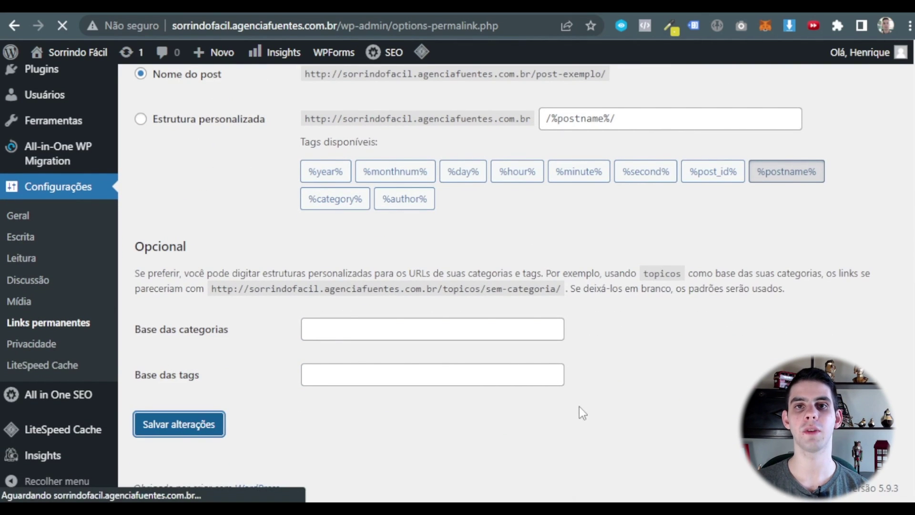
scroll(525, 305, "down", 2)
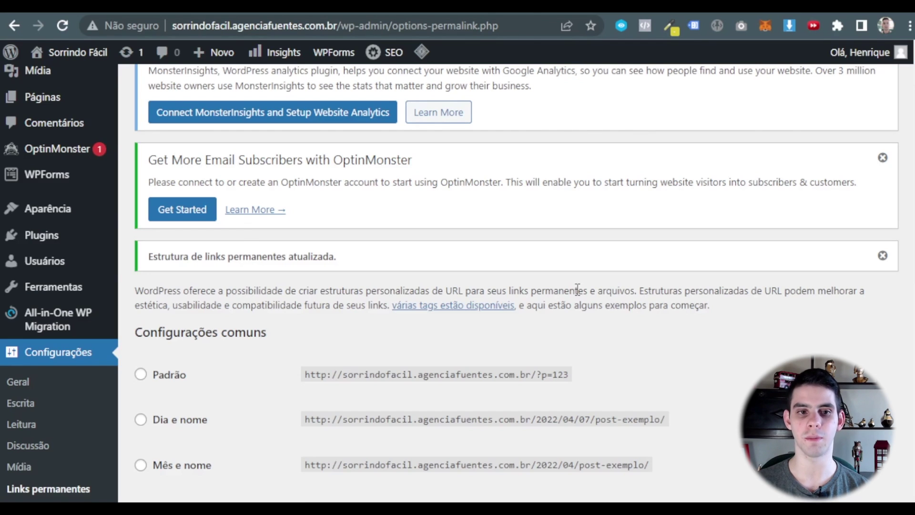
- Open the Temas page under Aparência and look over the installed themes
scroll(43, 199, "down", 1)
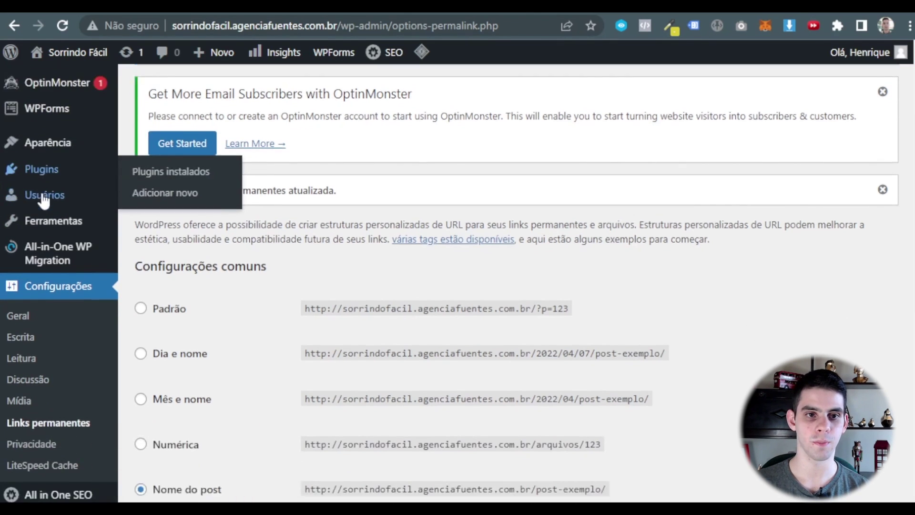
scroll(62, 191, "down", 3)
scroll(71, 278, "up", 3)
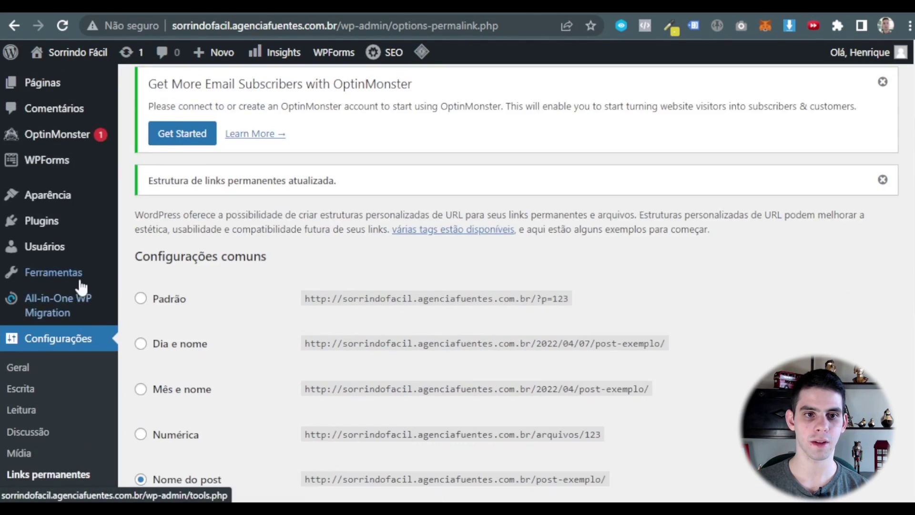
mouse_move(61, 198)
left_click(152, 200)
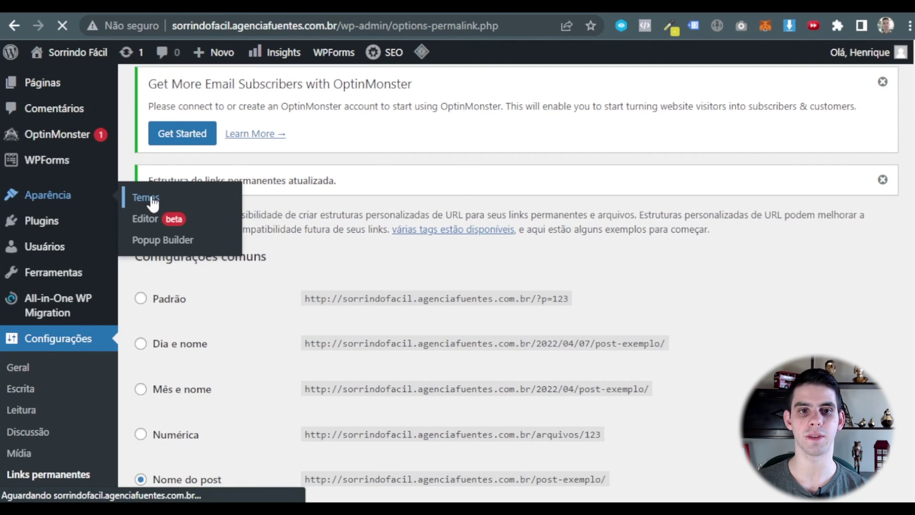
scroll(302, 198, "down", 5)
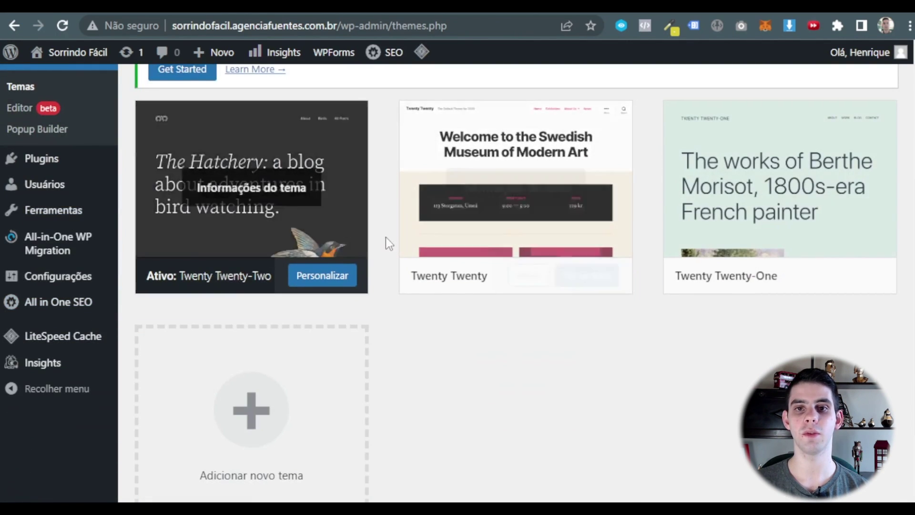
scroll(541, 419, "up", 2)
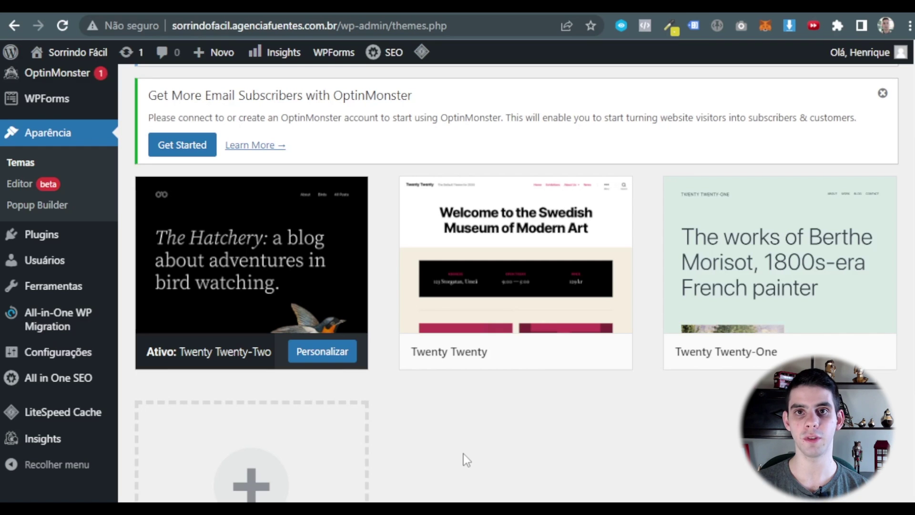
mouse_move(280, 285)
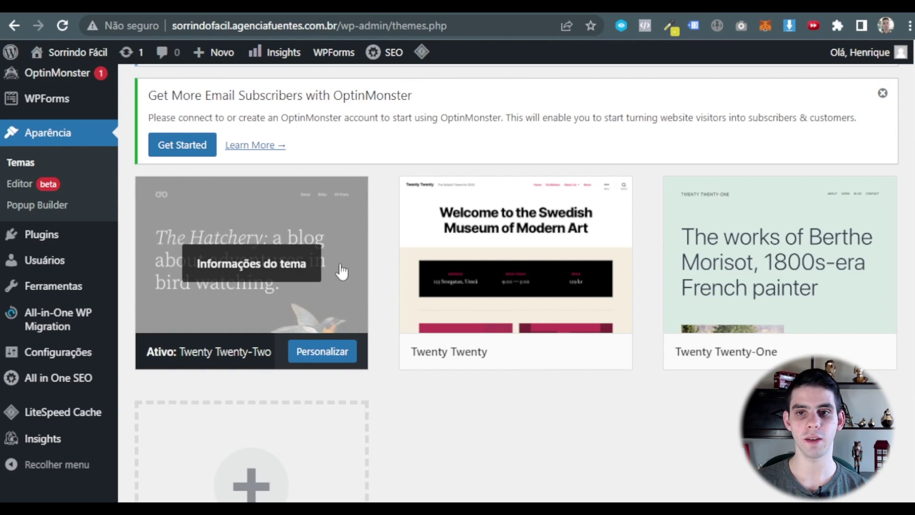
scroll(396, 310, "up", 3)
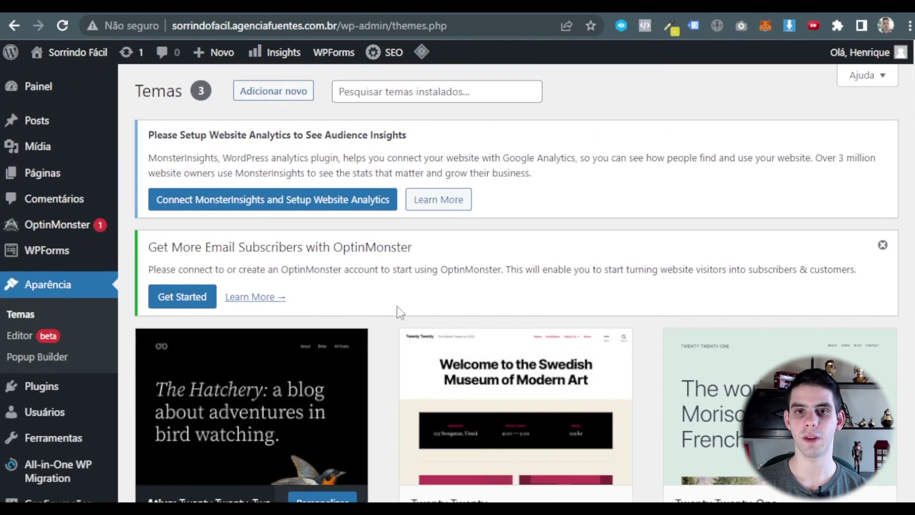
- Start adding a new theme and search the theme directory for "astra"
left_click(279, 93)
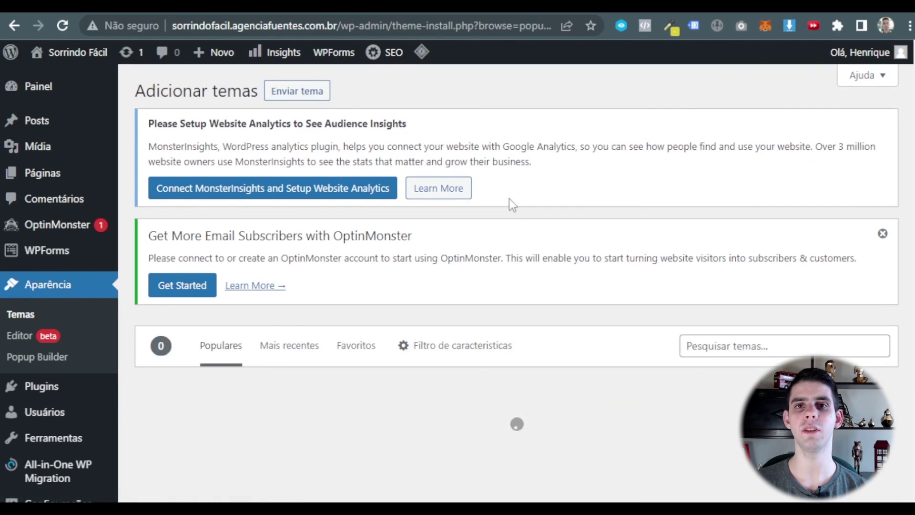
left_click(760, 347)
type("a")
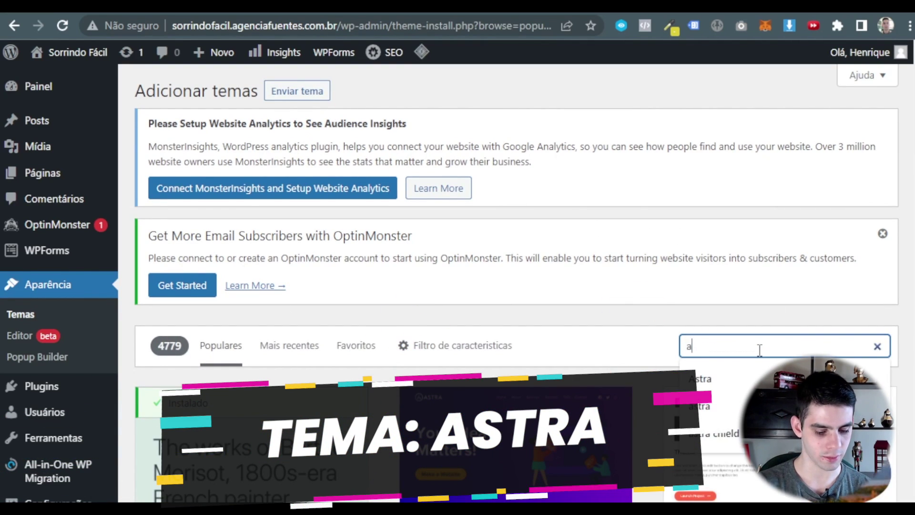
type("stra")
scroll(610, 298, "down", 5)
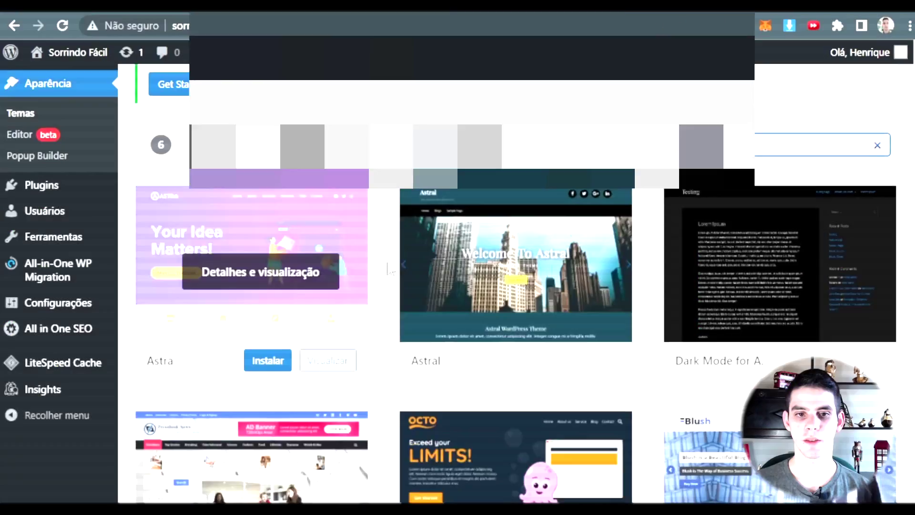
- Install and activate the Astra theme
left_click(268, 352)
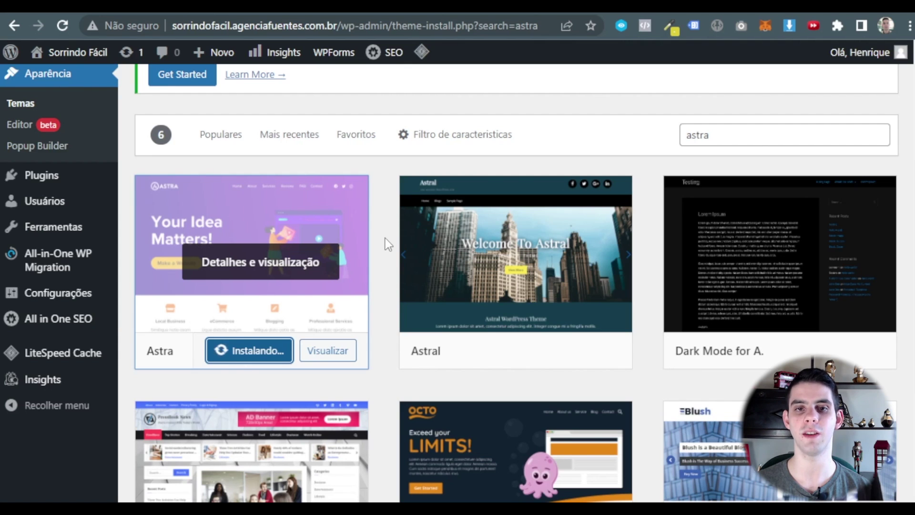
left_click(269, 351)
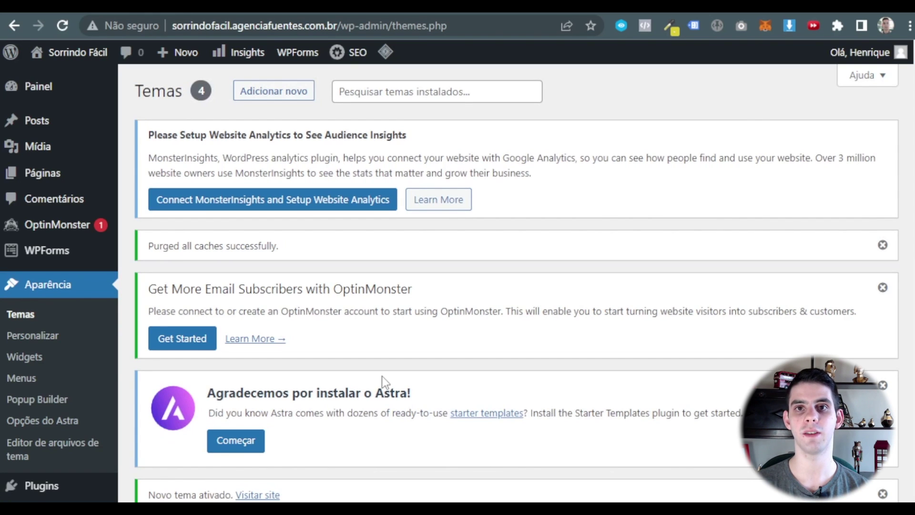
scroll(381, 376, "down", 10)
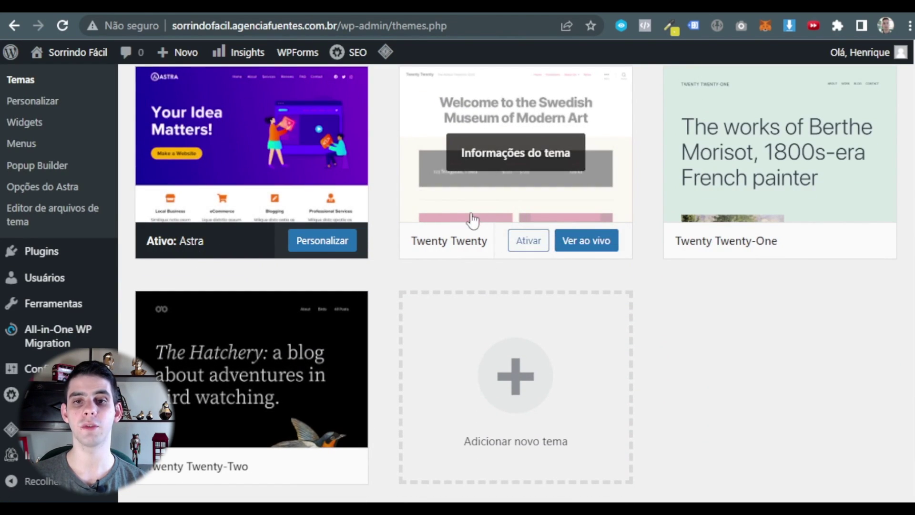
- Delete the unused Twenty Twenty theme from its details view and confirm the deletion
left_click(468, 221)
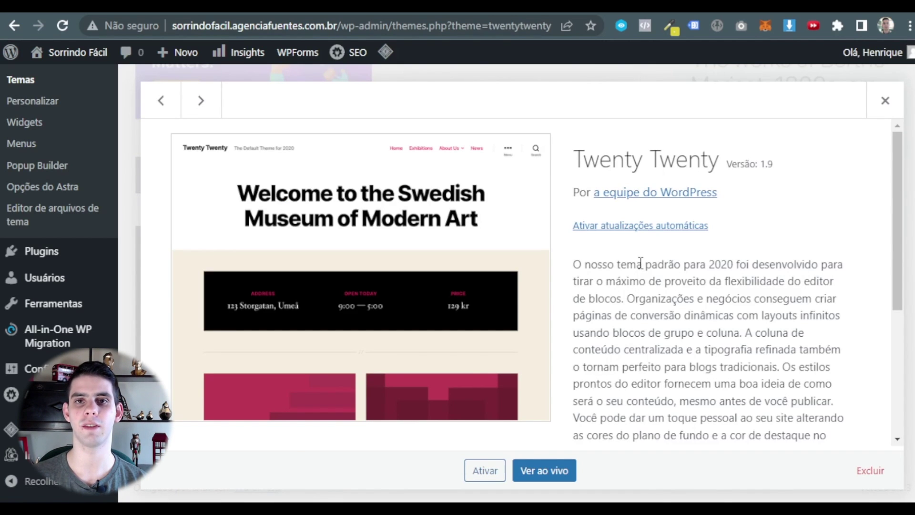
scroll(663, 268, "down", 3)
left_click(869, 469)
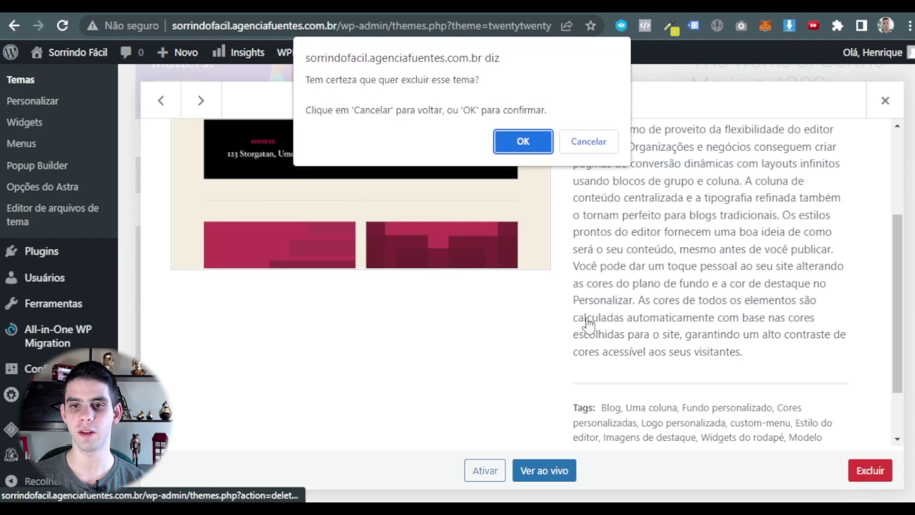
left_click(522, 142)
- Delete the unused Twenty Twenty-One and Twenty Twenty-Two themes
left_click(514, 102)
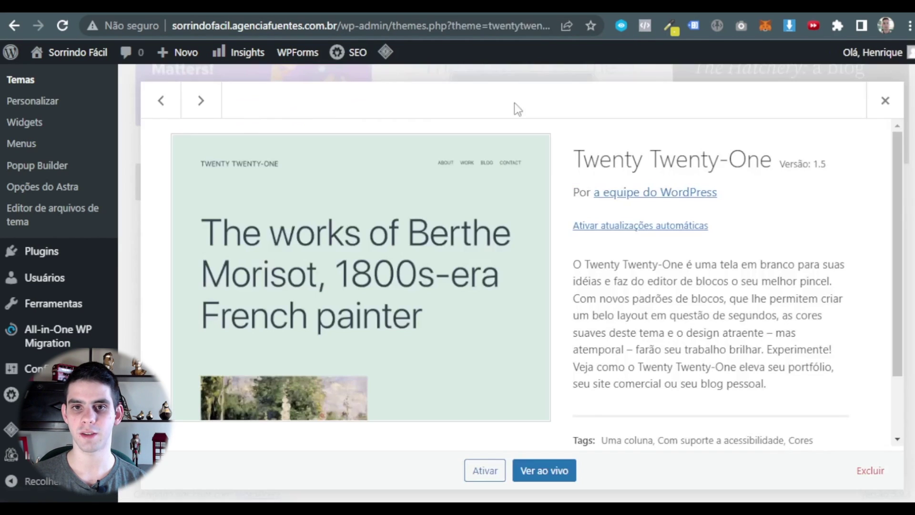
left_click(870, 471)
left_click(523, 137)
left_click(554, 347)
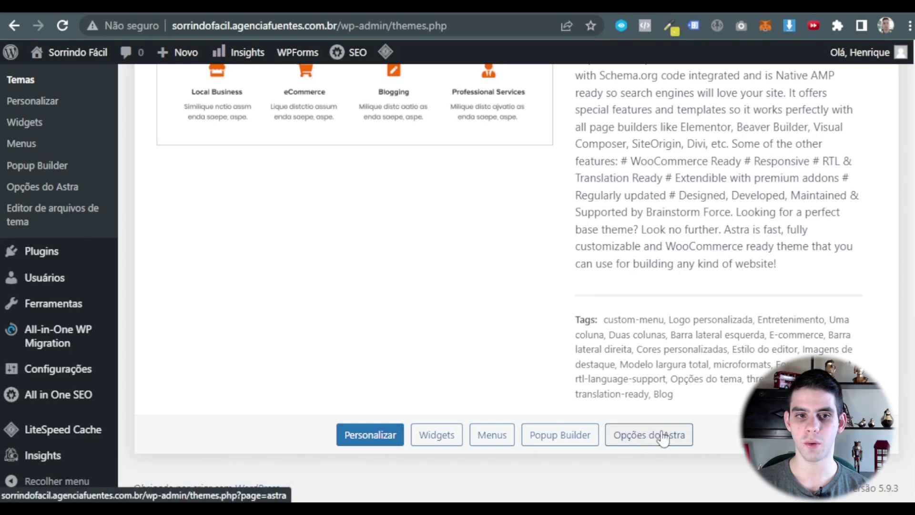
- Install the Starter Templates import plugin from the Astra options page
scroll(57, 174, "up", 2)
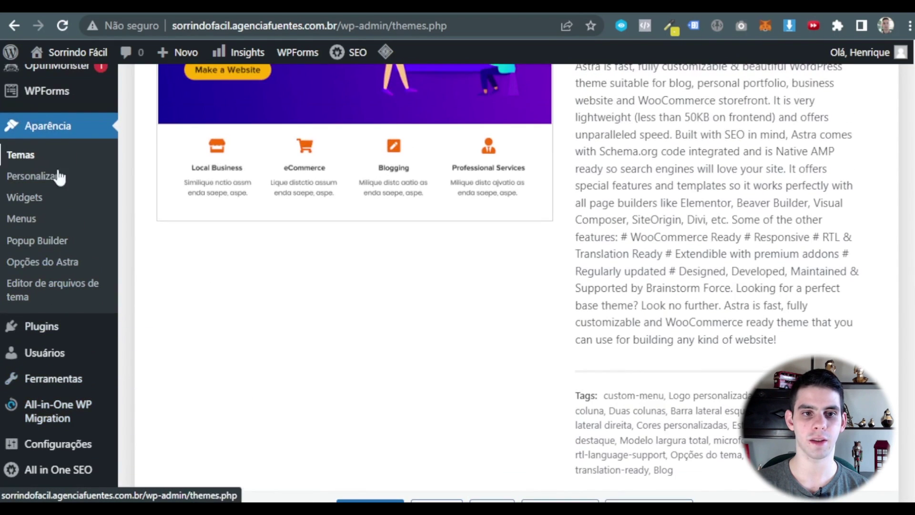
left_click(48, 263)
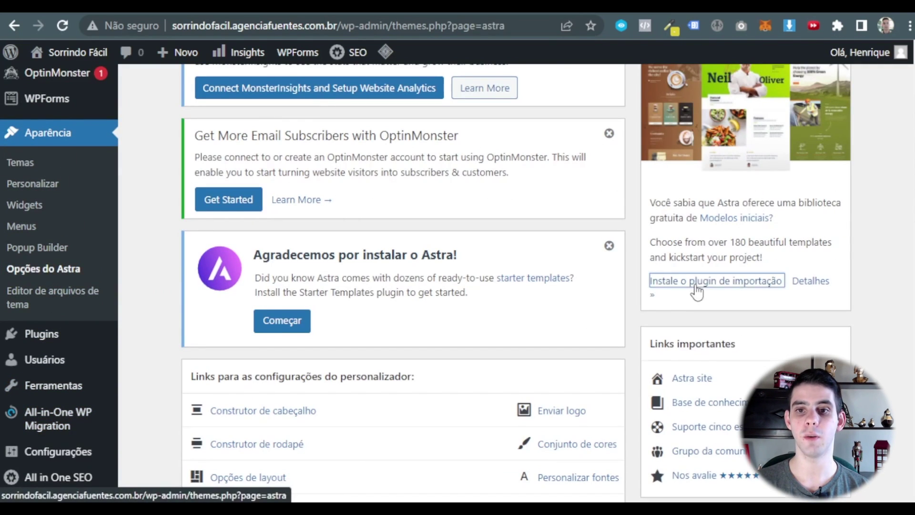
left_click(695, 286)
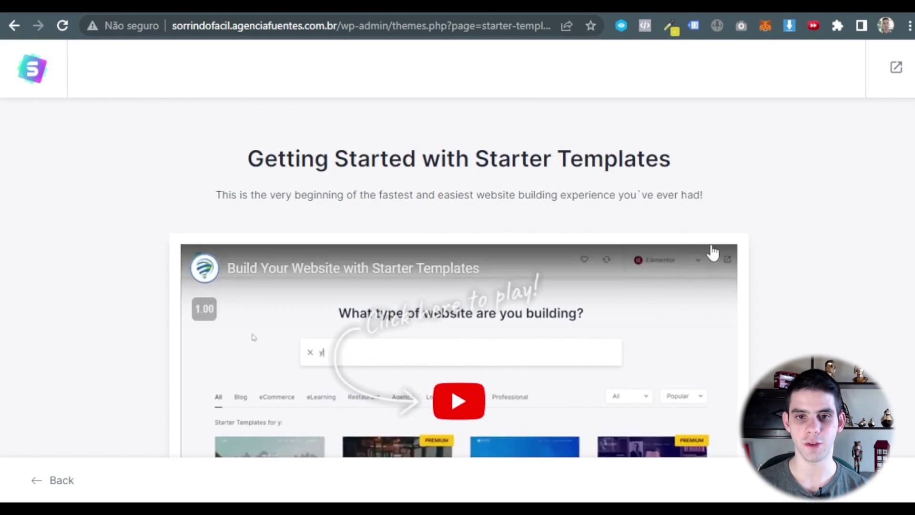
- Go past the Starter Templates introduction and choose Elementor as the page builder, showing the template search
scroll(713, 251, "down", 4)
left_click(446, 450)
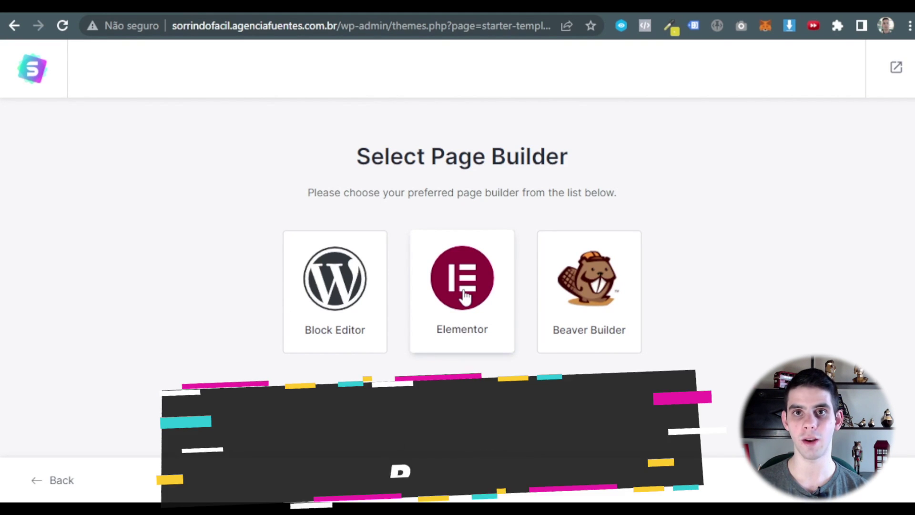
left_click(465, 295)
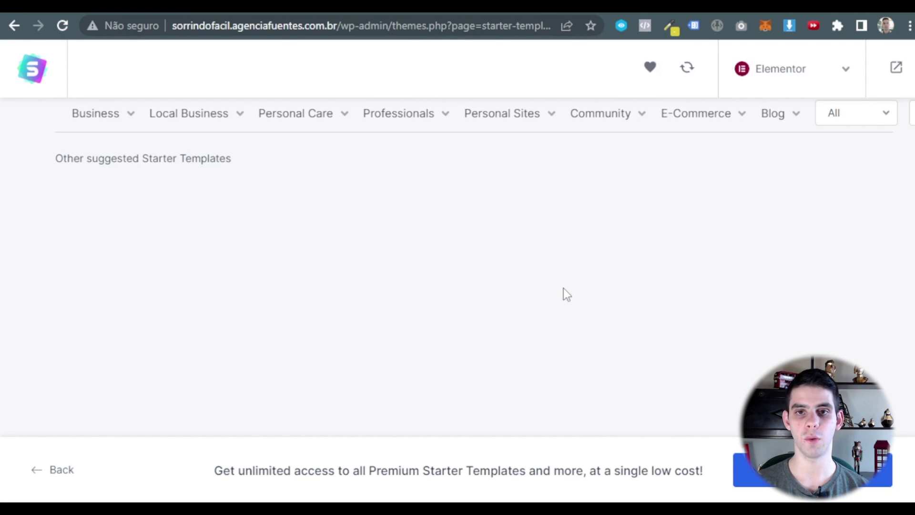
scroll(437, 239, "up", 5)
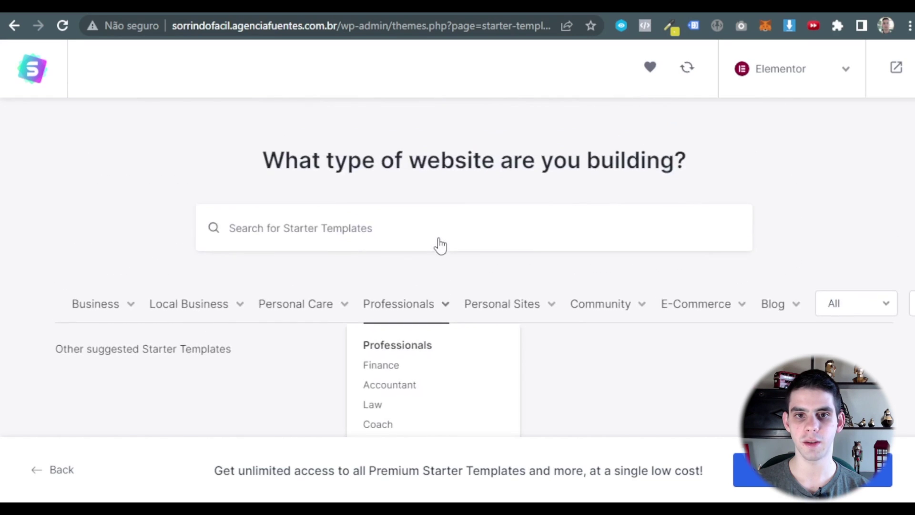
- Reload the starter template library and look through the available Elementor templates, comparing free and premium designs
scroll(440, 245, "down", 2)
left_click(63, 26)
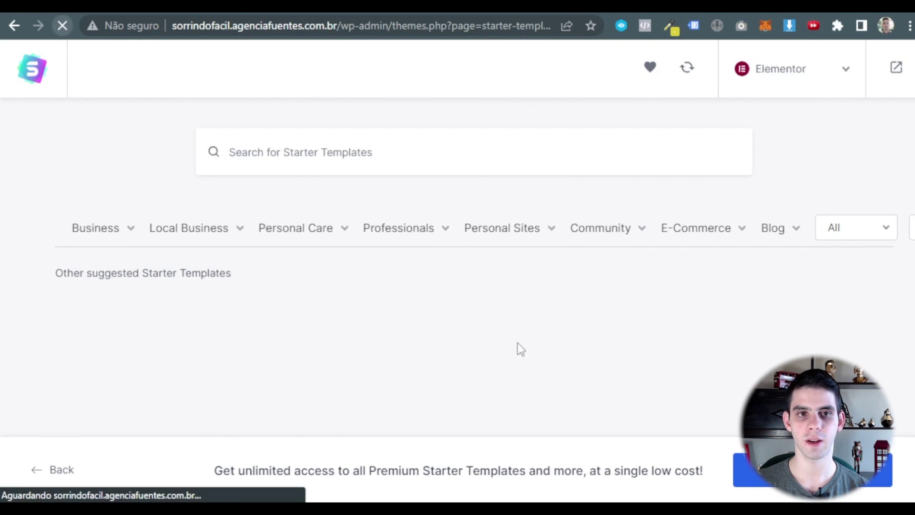
scroll(500, 322, "down", 5)
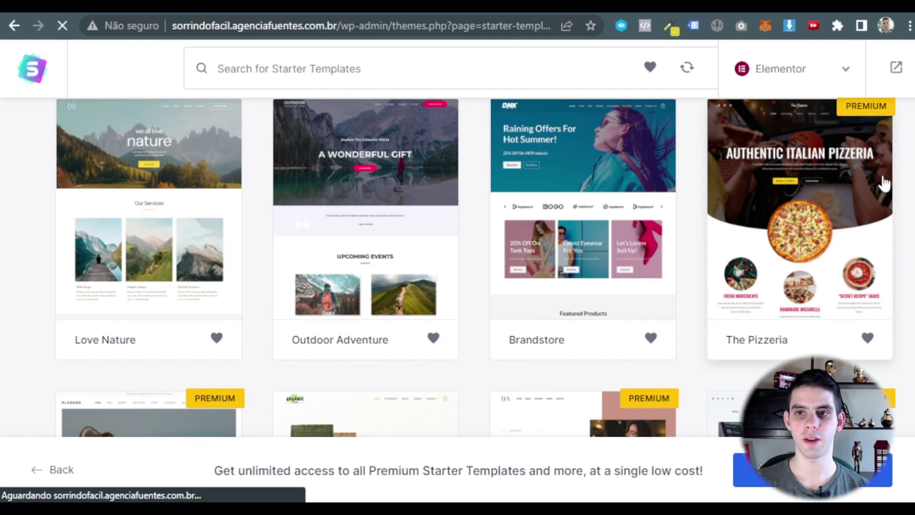
scroll(698, 256, "down", 8)
scroll(627, 249, "down", 10)
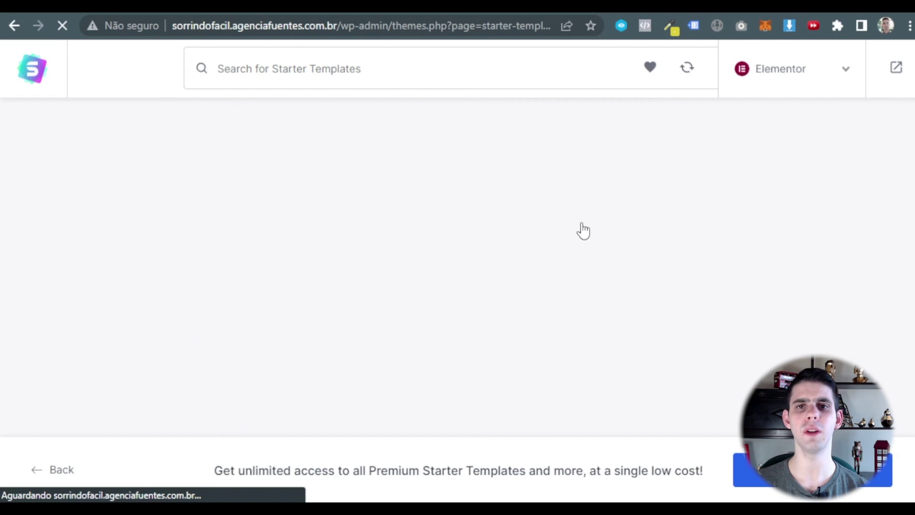
scroll(582, 231, "down", 10)
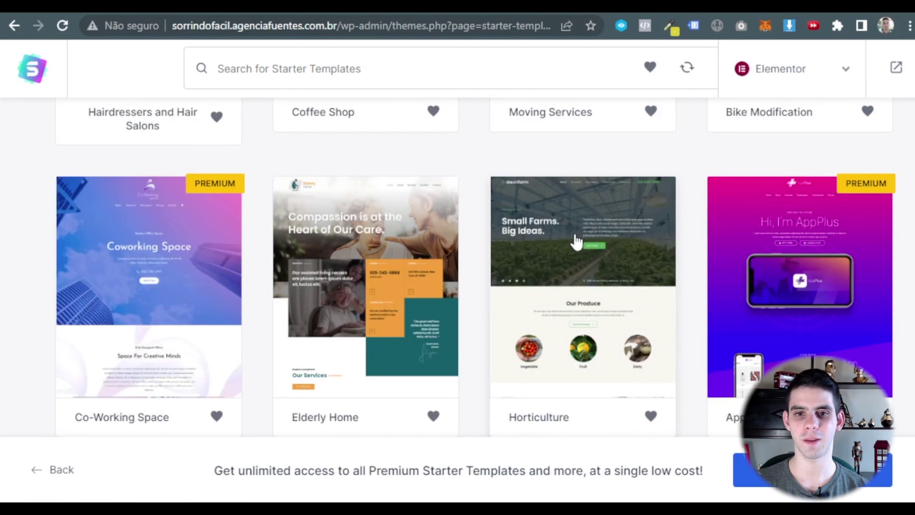
scroll(574, 231, "down", 5)
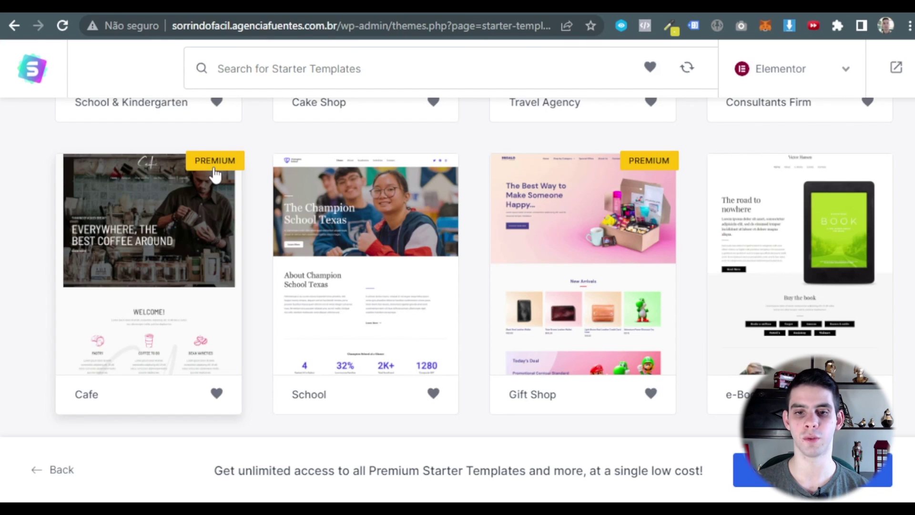
scroll(421, 244, "down", 5)
scroll(421, 244, "down", 5)
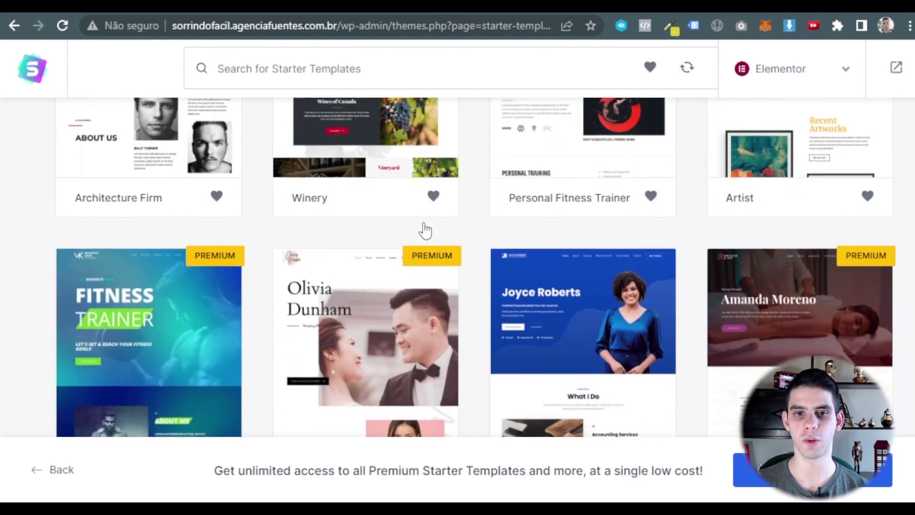
scroll(424, 231, "down", 15)
- Find the free Dentist Clinic template in the library and select it for the site
scroll(476, 208, "up", 8)
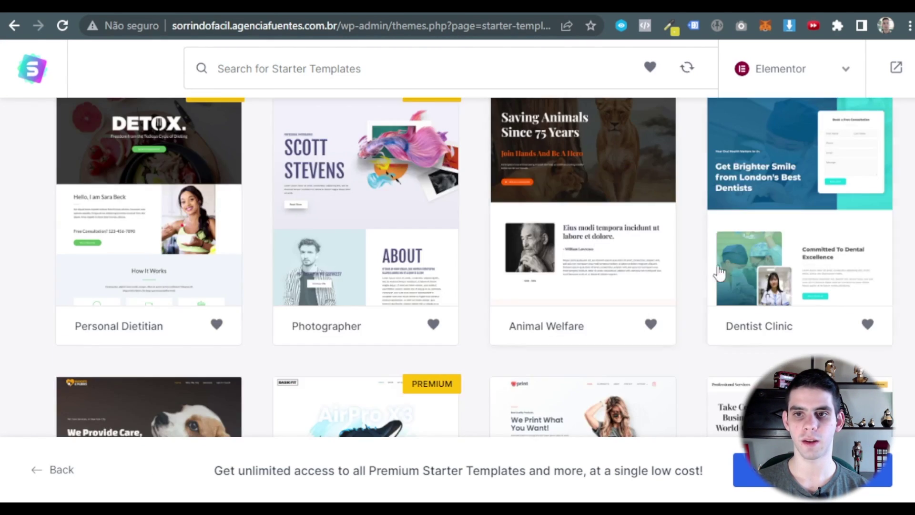
scroll(762, 262, "up", 3)
scroll(763, 295, "down", 3)
left_click_drag(725, 334, 791, 336)
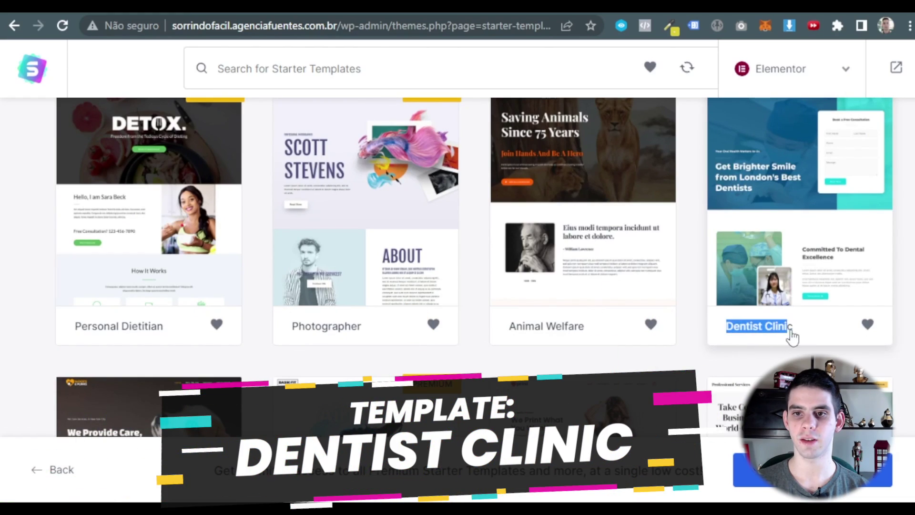
left_click(787, 178)
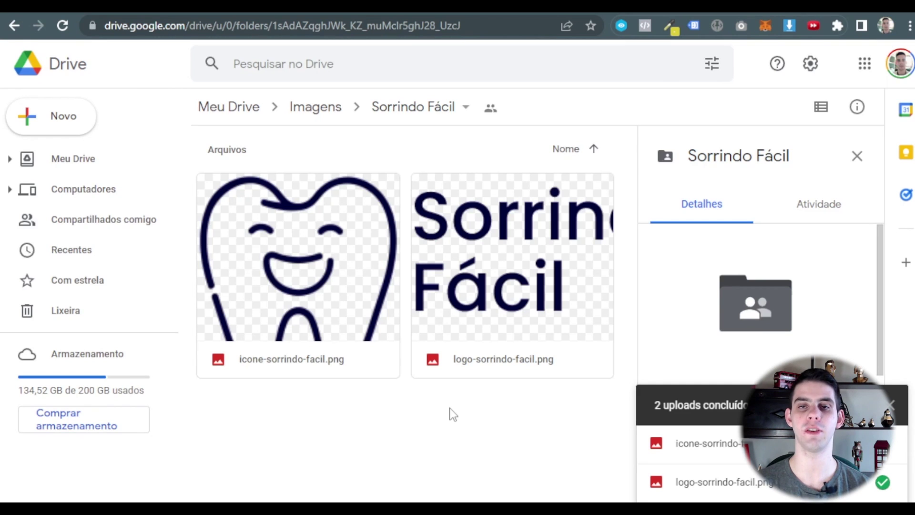
- Download logo-sorrindo-facil.png from the Drive folder and upload it as the Dentist Clinic template's logo, continuing to the colors and fonts
right_click(505, 261)
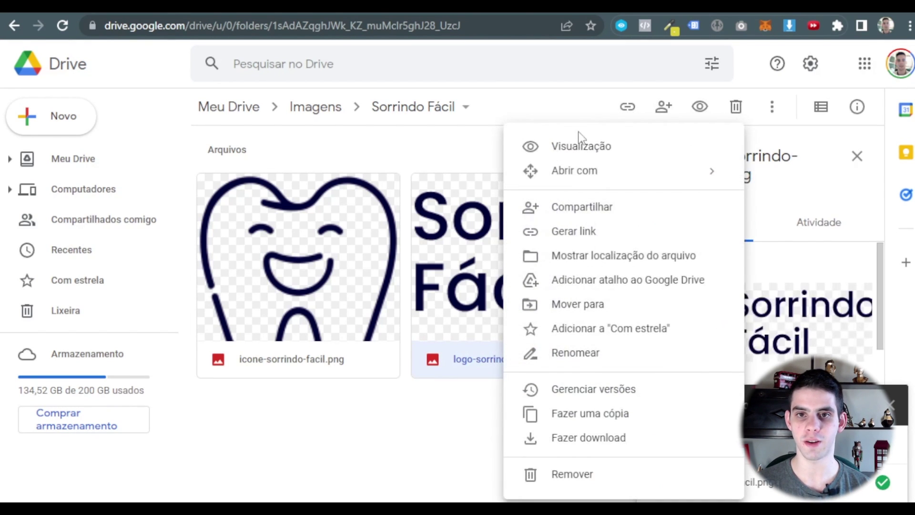
left_click(589, 438)
key("ctrl+Tab")
left_click_drag(148, 473, 75, 286)
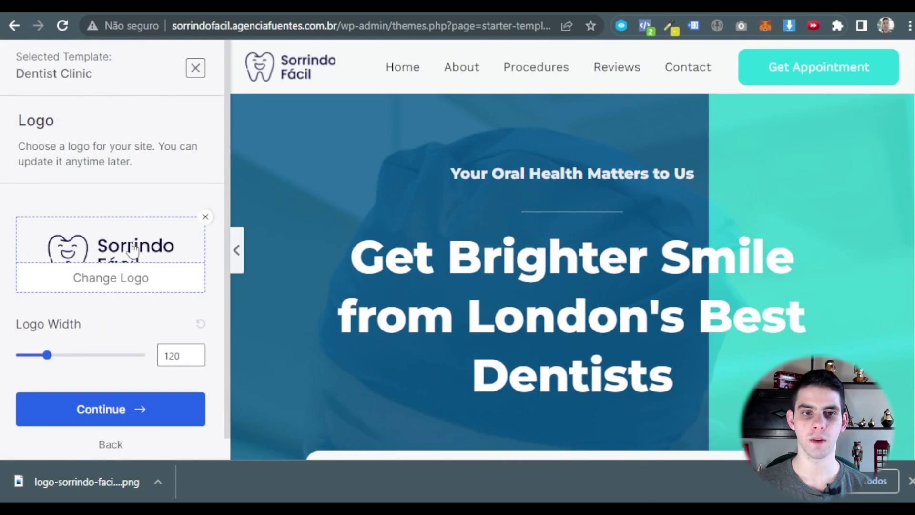
scroll(116, 387, "down", 1)
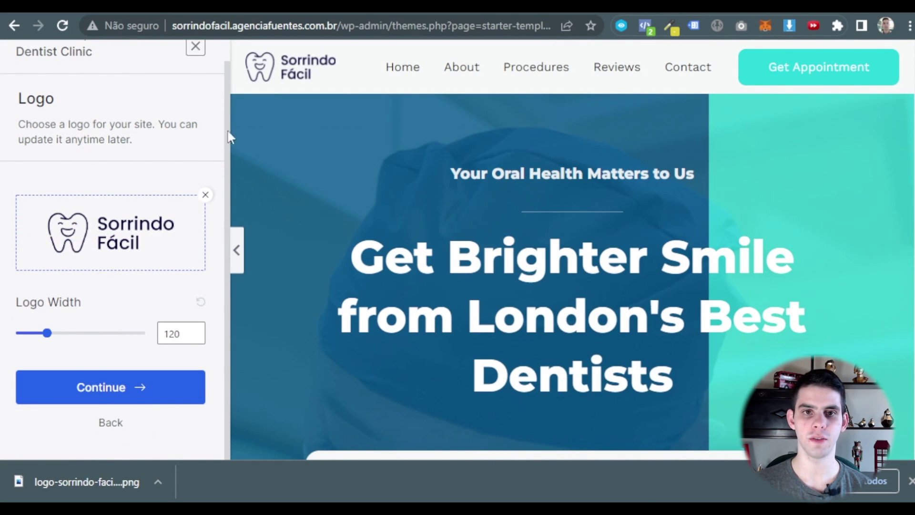
left_click(136, 395)
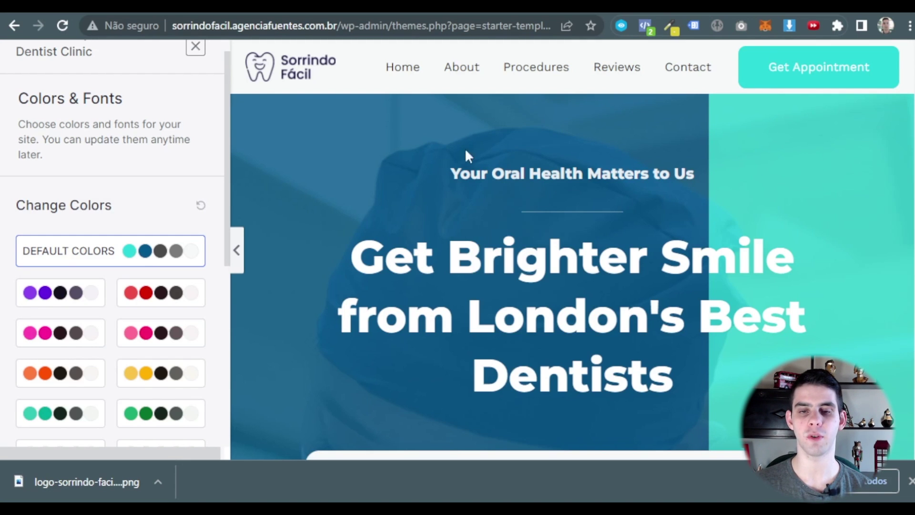
- Try the purple, red and pink color palettes on the template, and restore the default colors
left_click(64, 297)
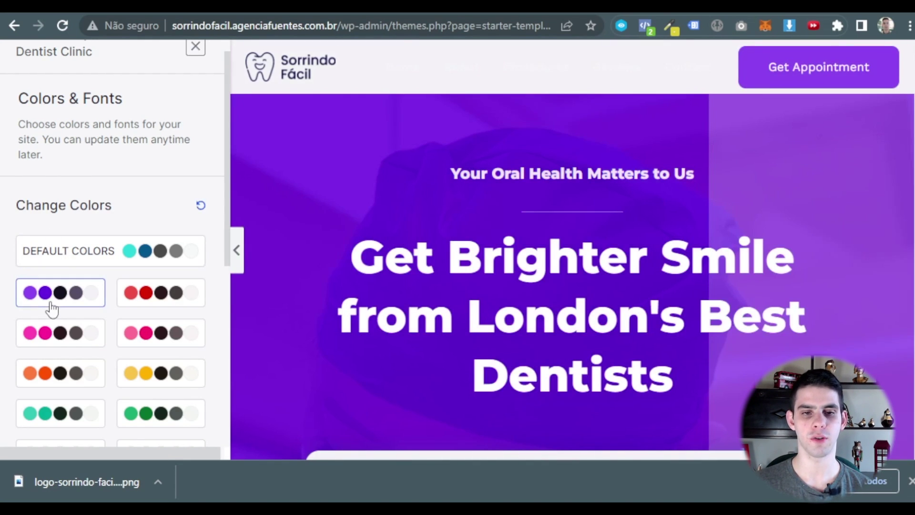
left_click(136, 302)
left_click(153, 331)
scroll(142, 324, "down", 3)
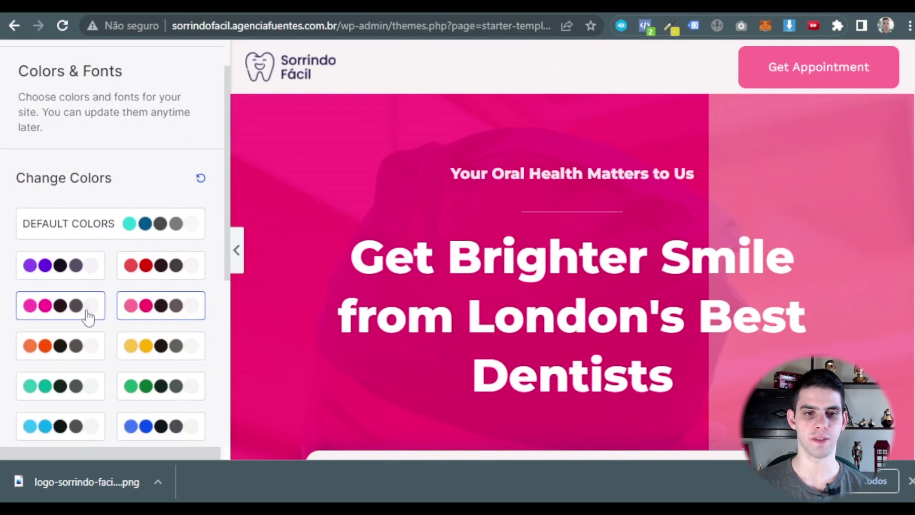
left_click(153, 315)
left_click(64, 302)
scroll(95, 300, "up", 5)
left_click(127, 285)
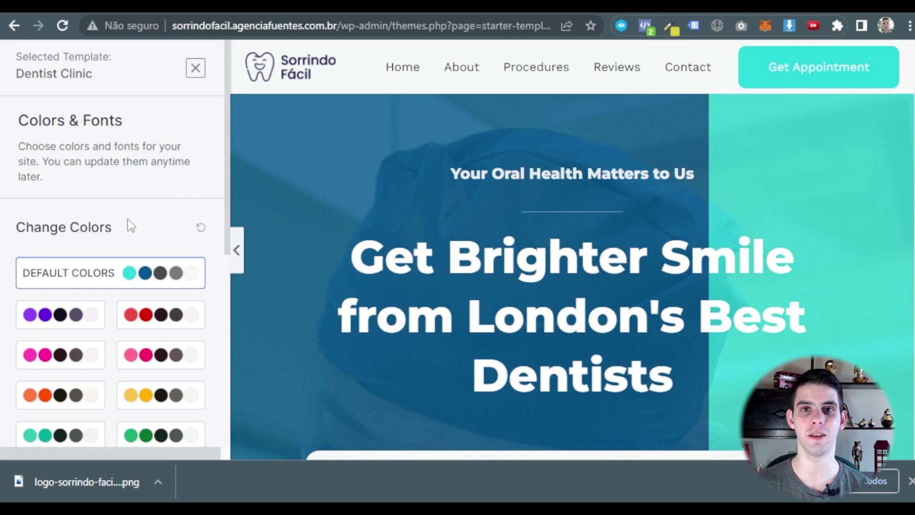
- Choose the Poppins / Lato font pair for the template after trying Montserrat / Lato, and continue to the final form
left_click(910, 481)
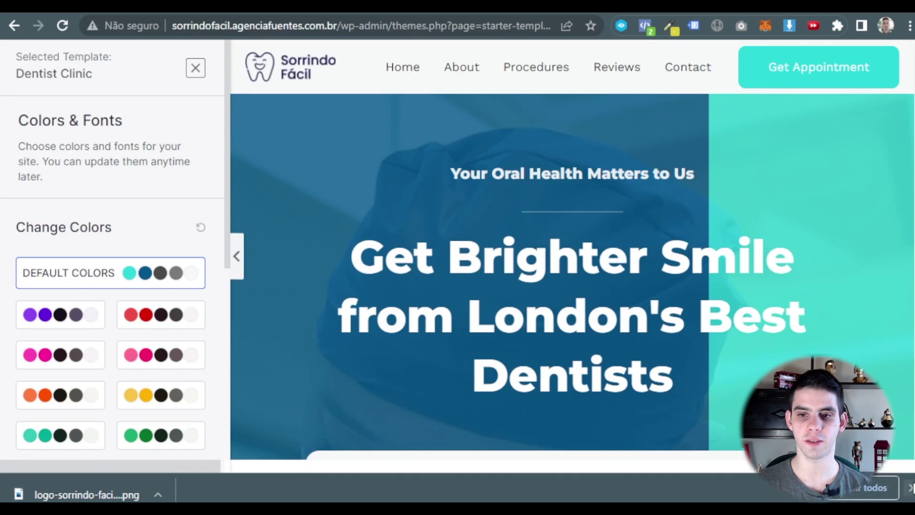
scroll(178, 272, "down", 6)
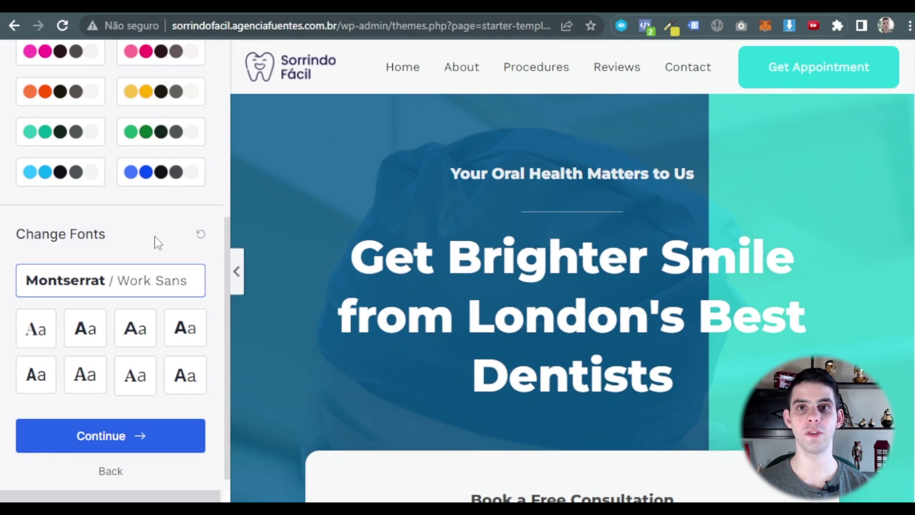
left_click(143, 339)
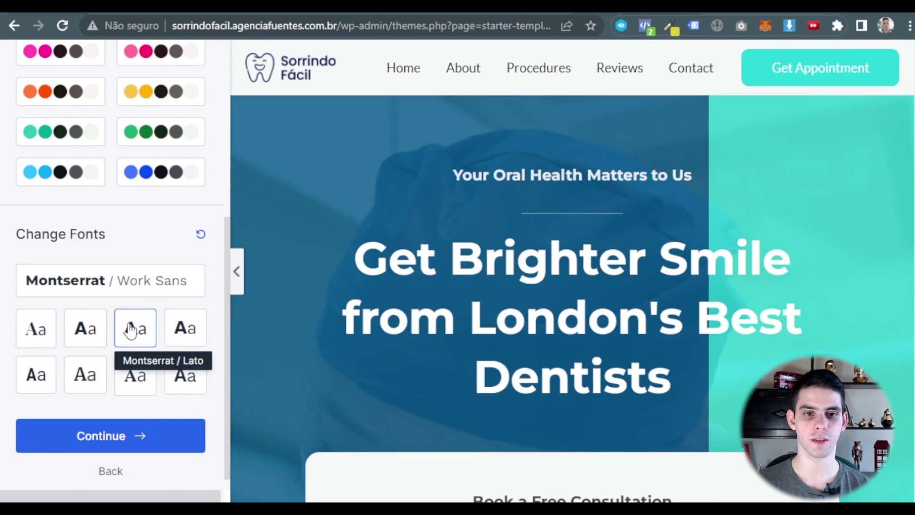
left_click(81, 329)
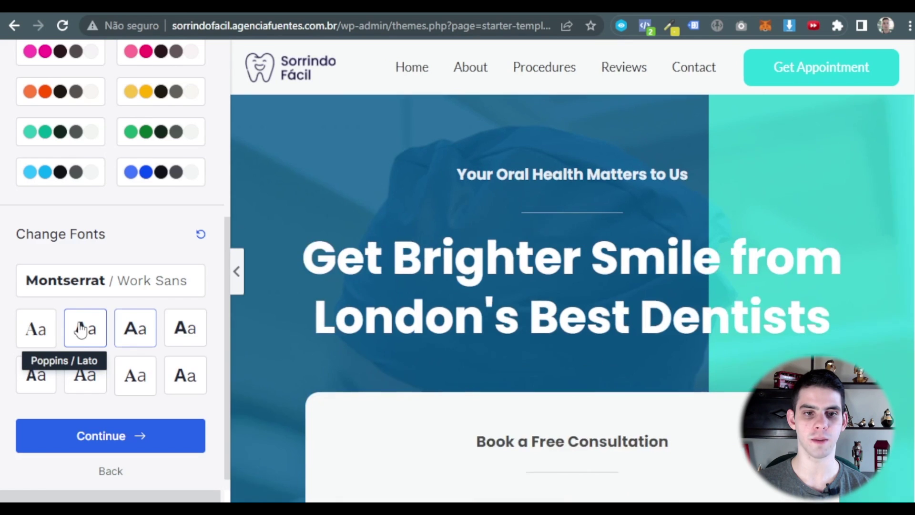
left_click(128, 441)
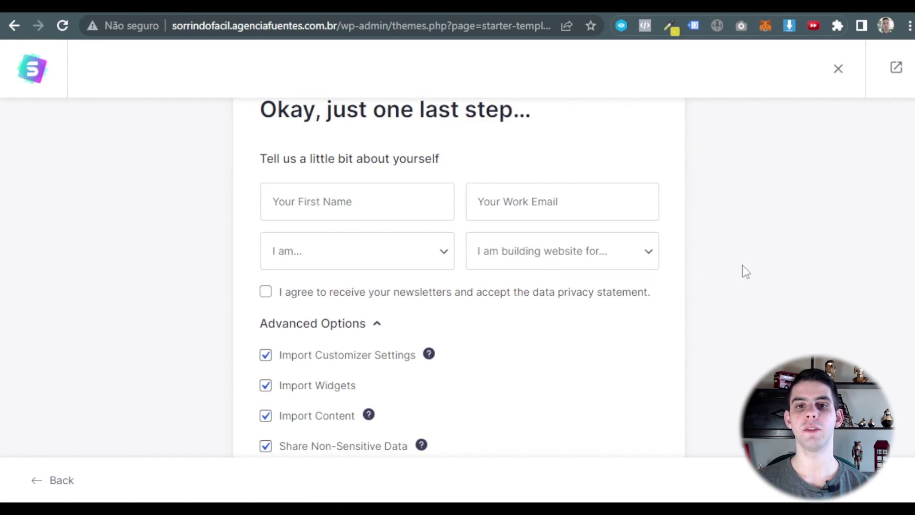
- Fill in the first name on the final form and set the experience level to Expert
left_click(327, 202)
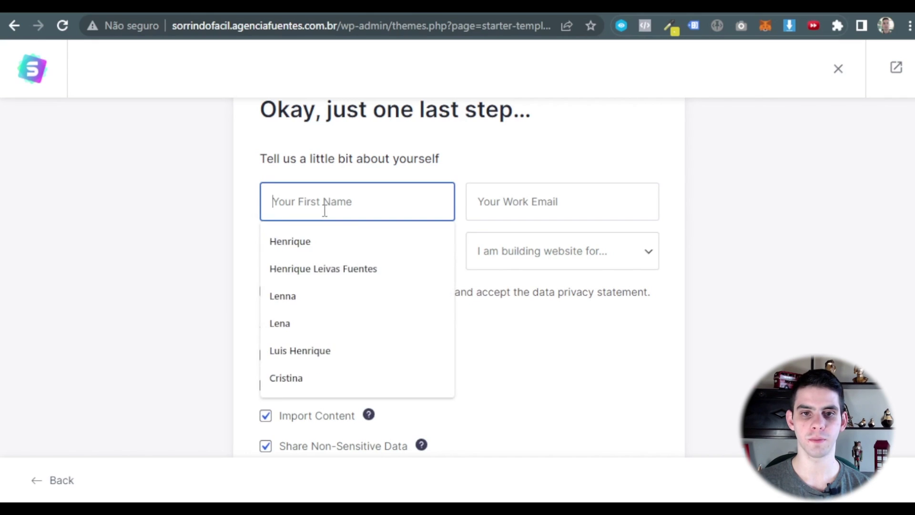
left_click(334, 241)
left_click(348, 258)
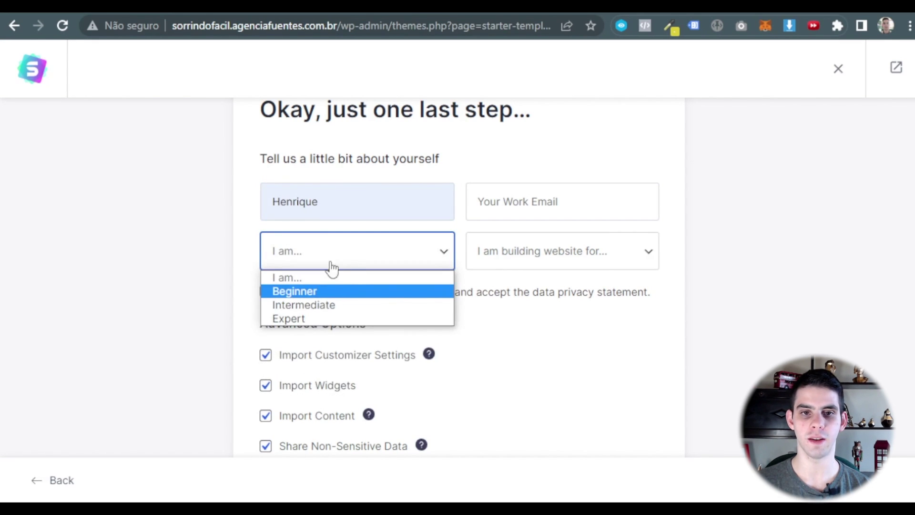
left_click(345, 324)
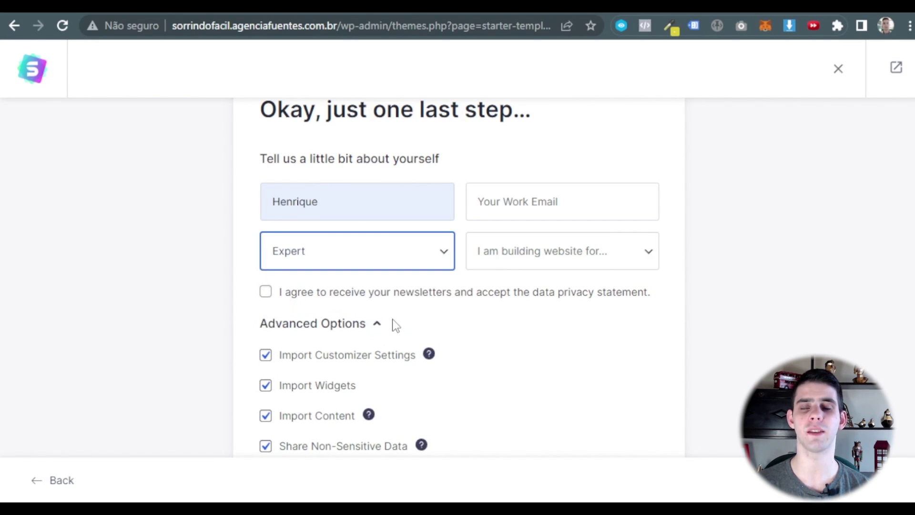
- Fill in the work email on the form and shorten the part of the address before the @ sign
left_click(547, 201)
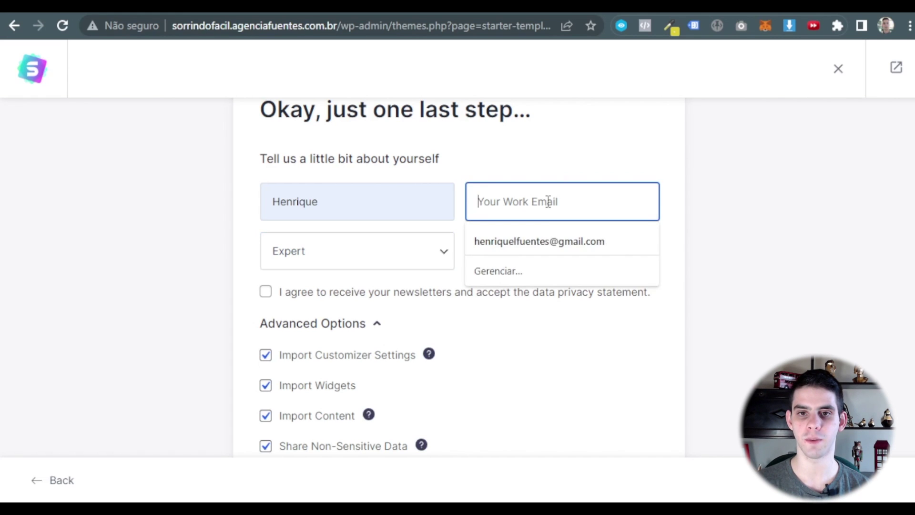
left_click(547, 238)
left_click_drag(528, 204, 562, 205)
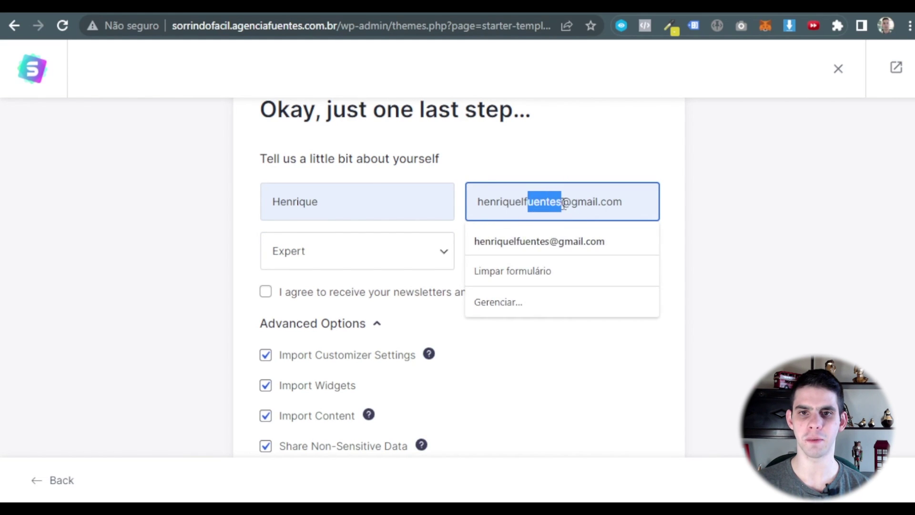
key("End")
key("Left")
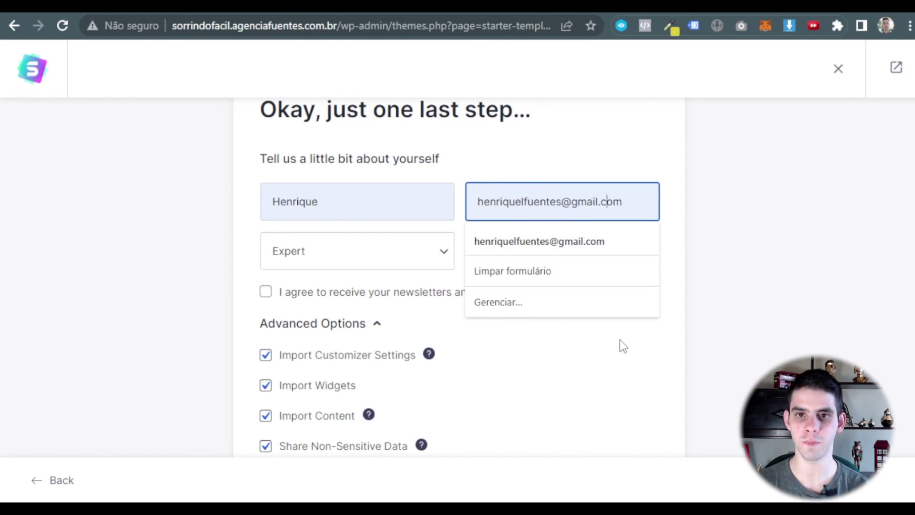
key("BackSpace")
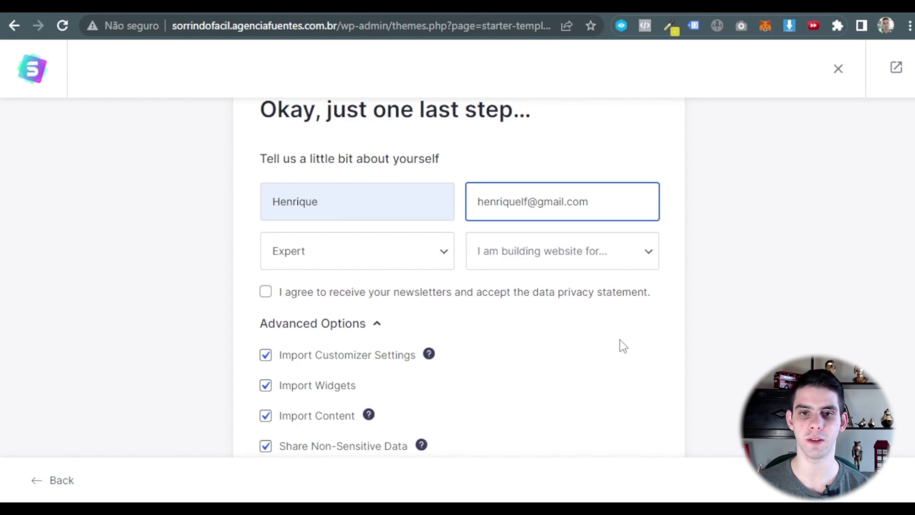
- Set the website as built for Myself/My Company and submit the form to build the site, keeping all import options enabled
left_click(591, 252)
left_click(543, 292)
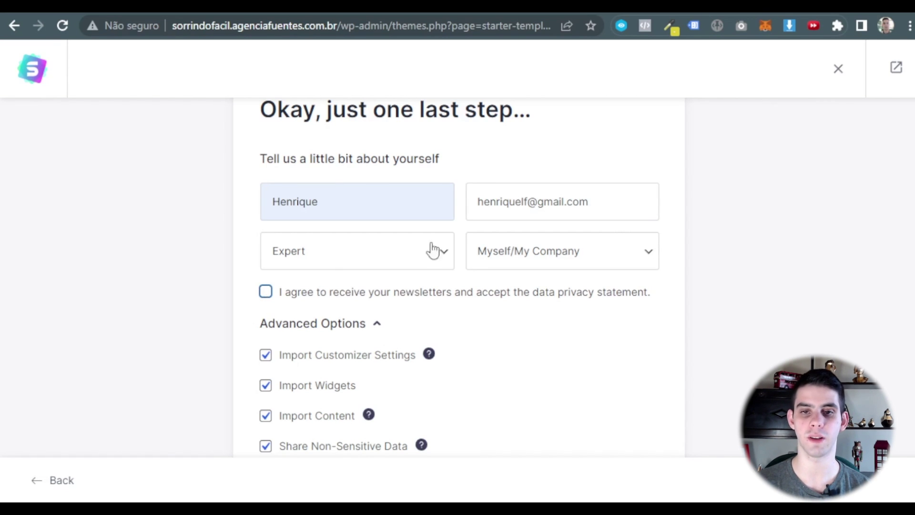
left_click(507, 203)
left_click(251, 270)
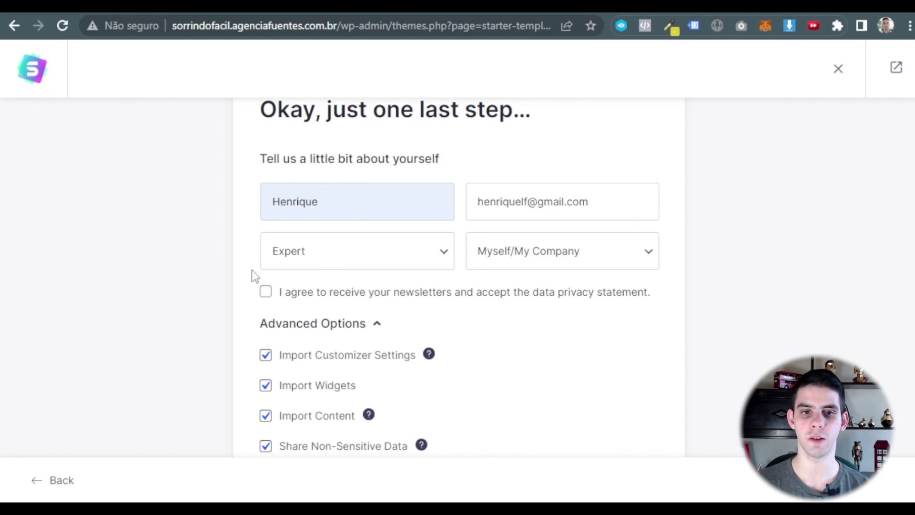
scroll(252, 271, "down", 2)
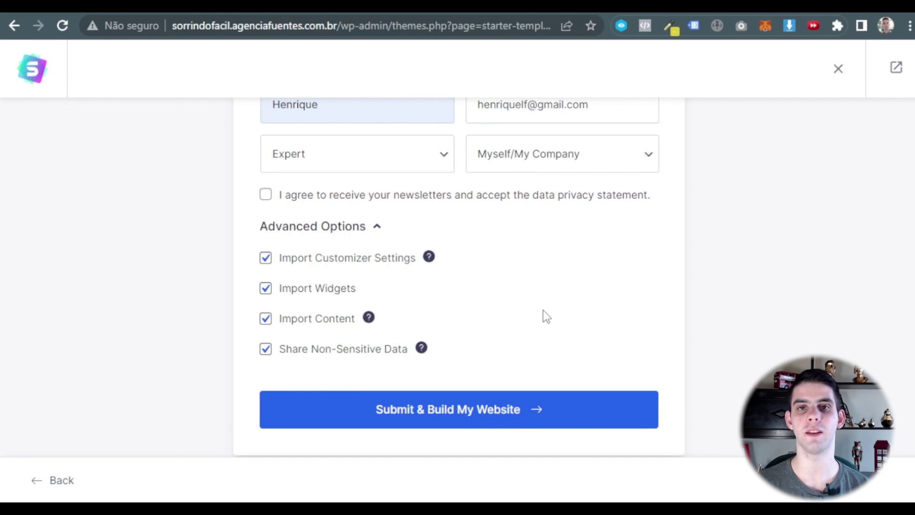
left_click(518, 421)
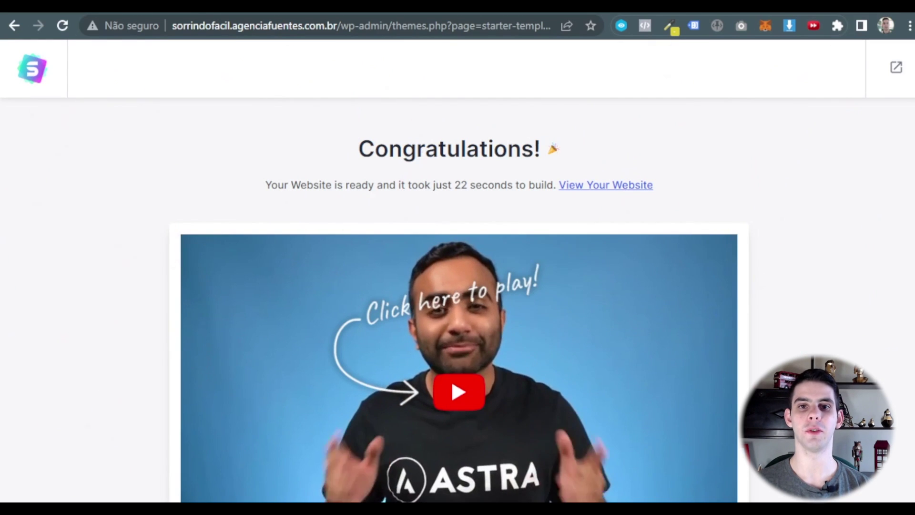
scroll(632, 151, "down", 1)
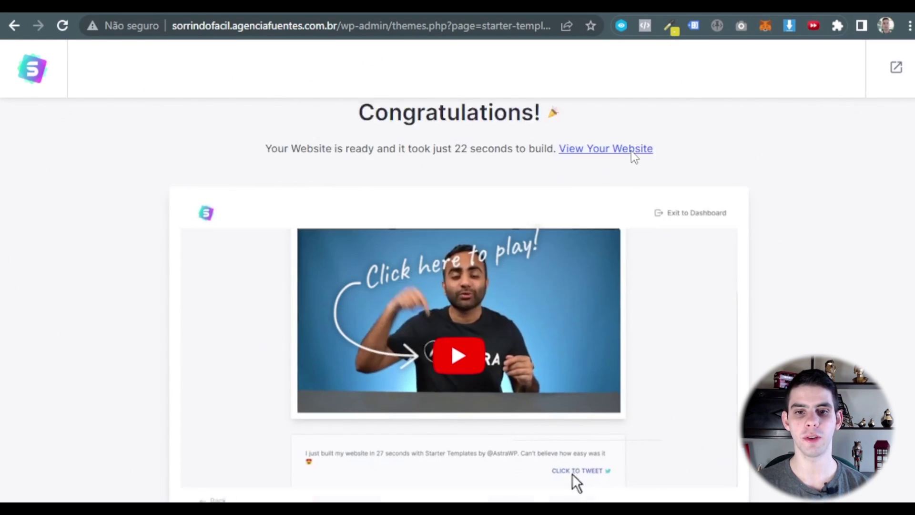
scroll(638, 157, "down", 3)
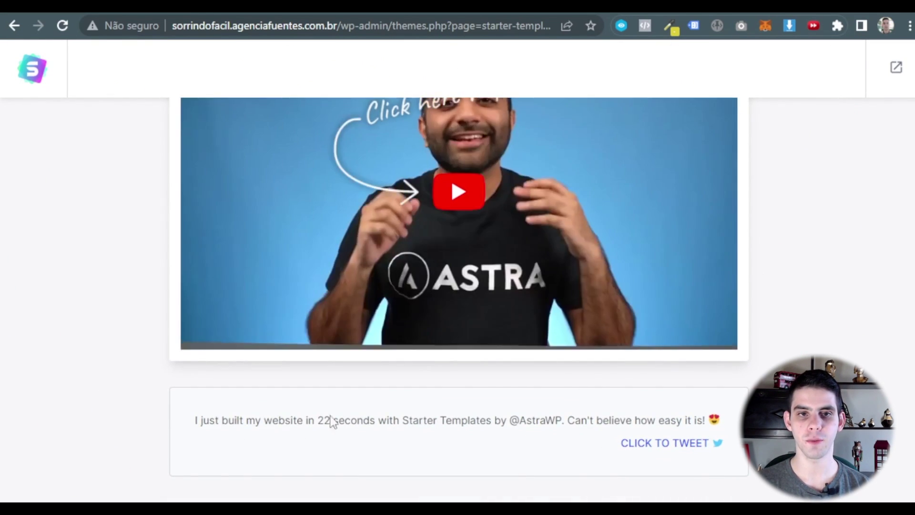
scroll(332, 422, "up", 4)
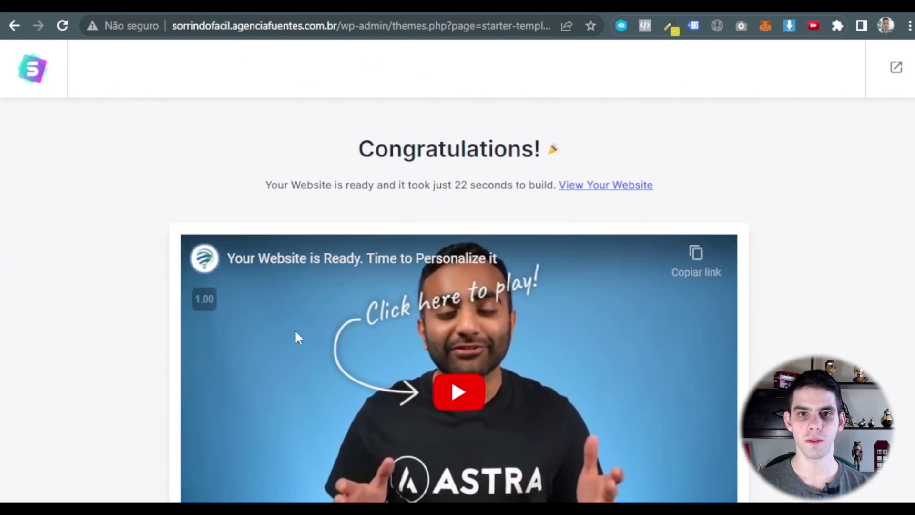
- View the newly built website and examine its homepage from the header through procedures and reviews to the footer
left_click(584, 186)
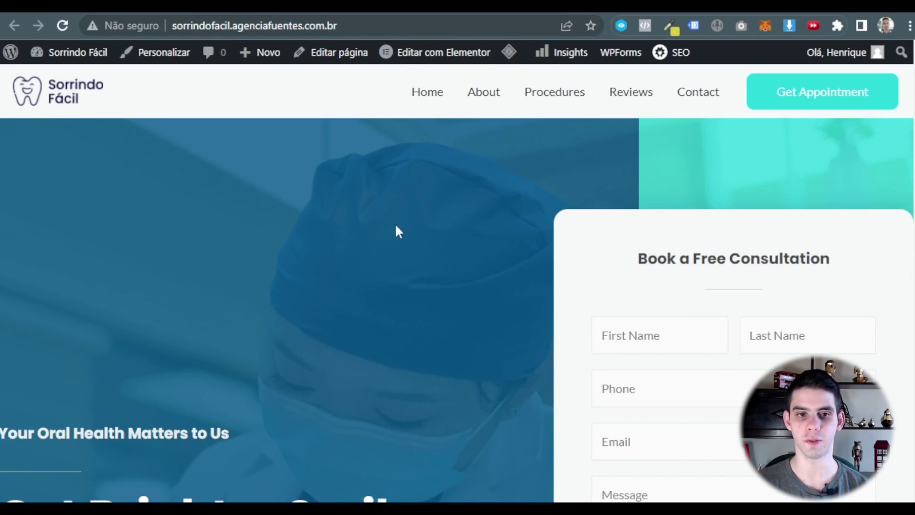
scroll(399, 181, "down", 10)
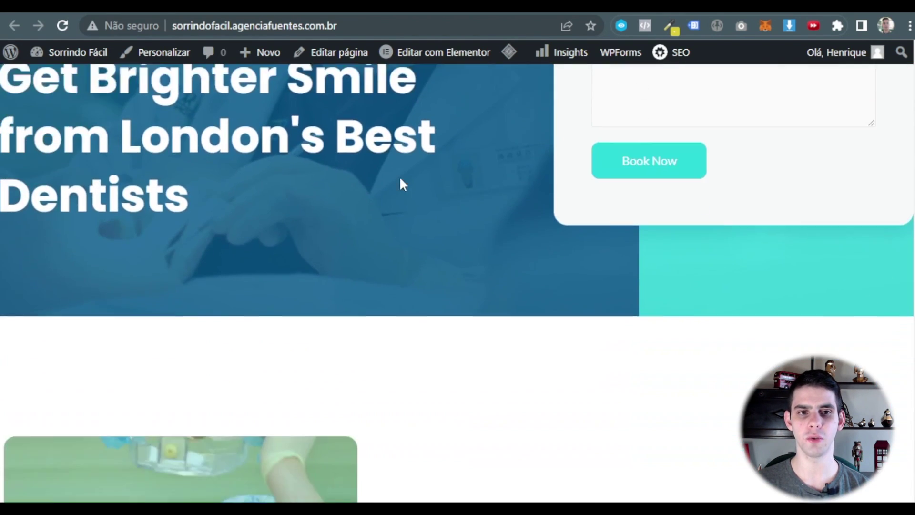
scroll(282, 266, "up", 10)
scroll(283, 266, "down", 5)
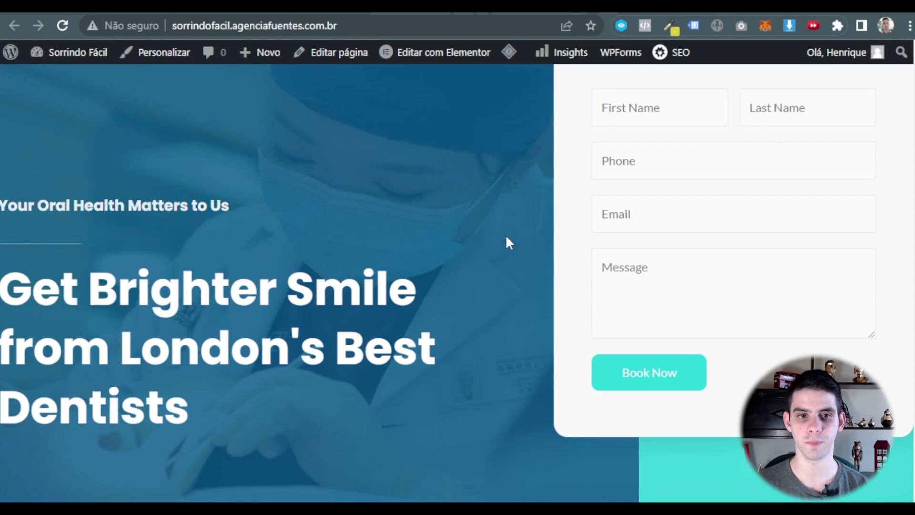
scroll(507, 238, "down", 15)
scroll(570, 192, "down", 10)
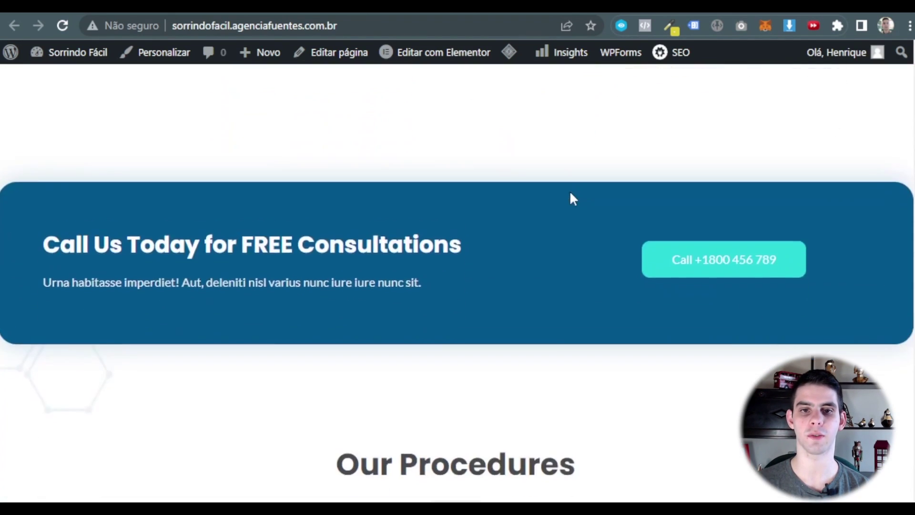
scroll(571, 192, "down", 3)
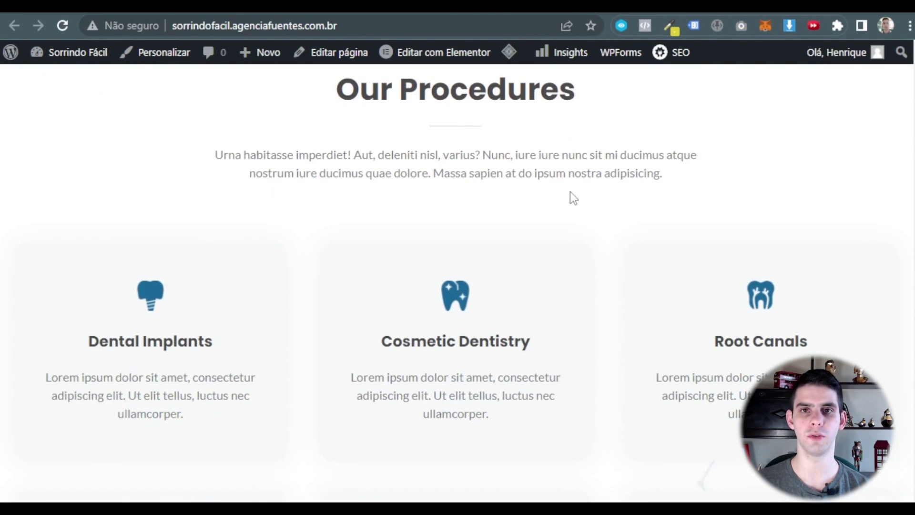
scroll(570, 191, "down", 3)
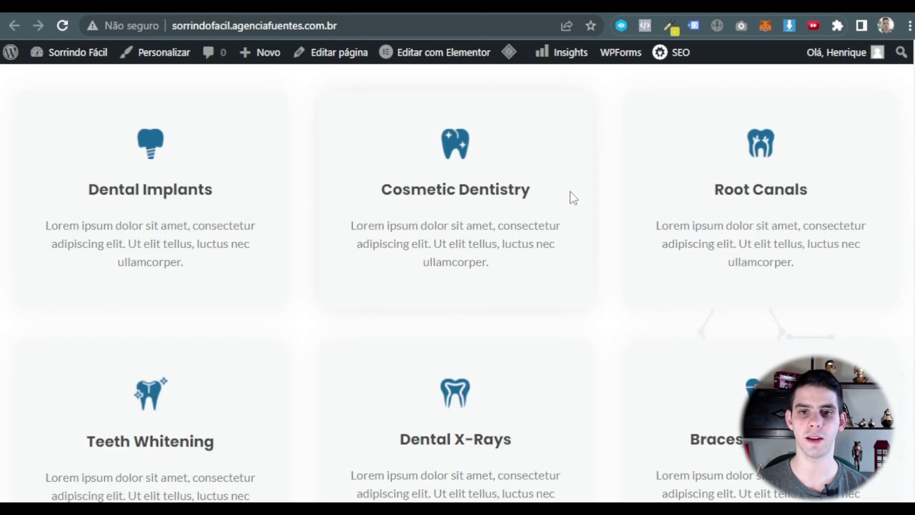
scroll(570, 192, "down", 12)
scroll(570, 191, "down", 20)
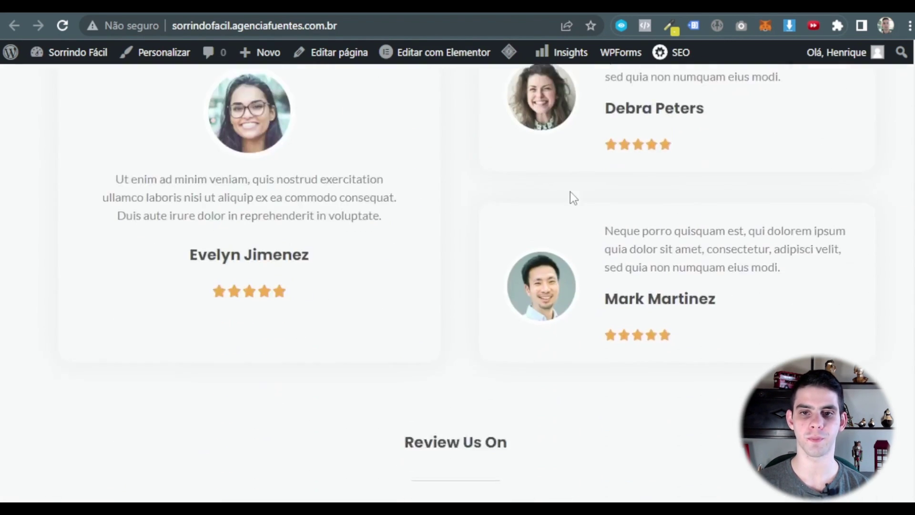
scroll(572, 196, "down", 10)
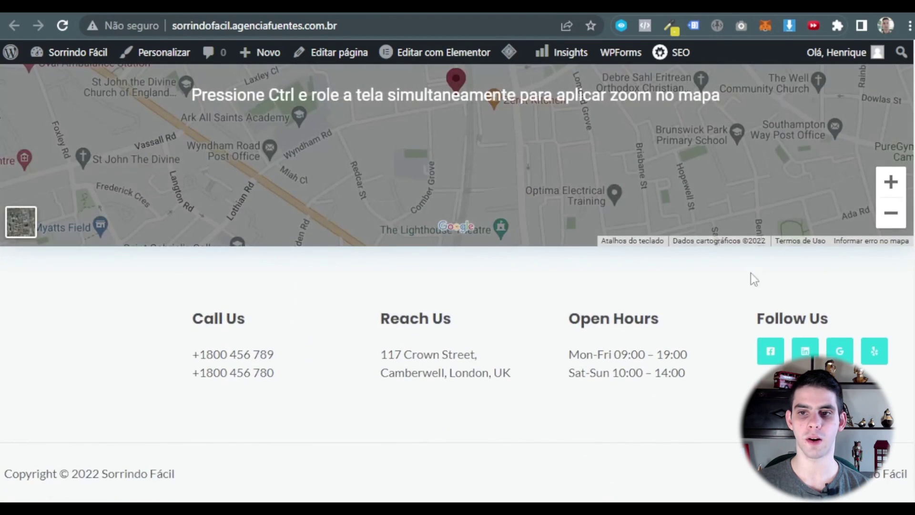
left_click_drag(909, 462, 909, 67)
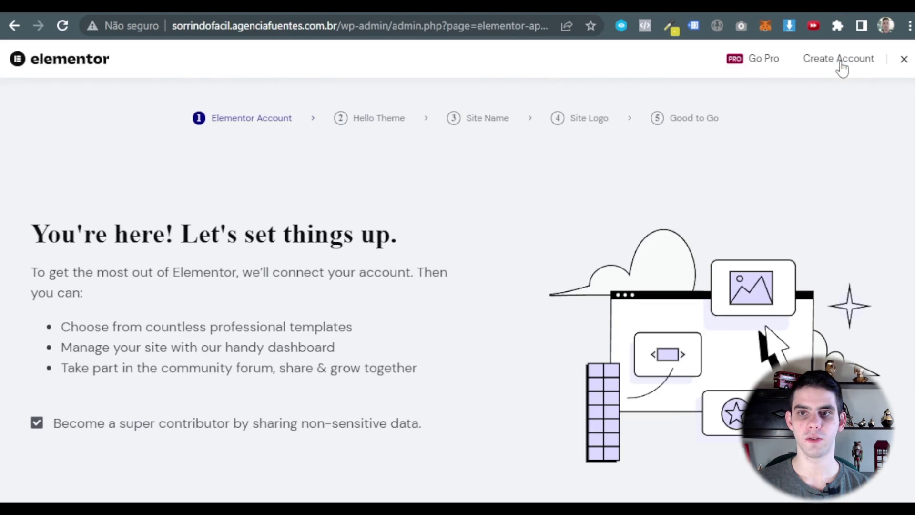
- Leave the Elementor setup wizard and review the list of installed plugins in the WordPress dashboard
left_click(903, 59)
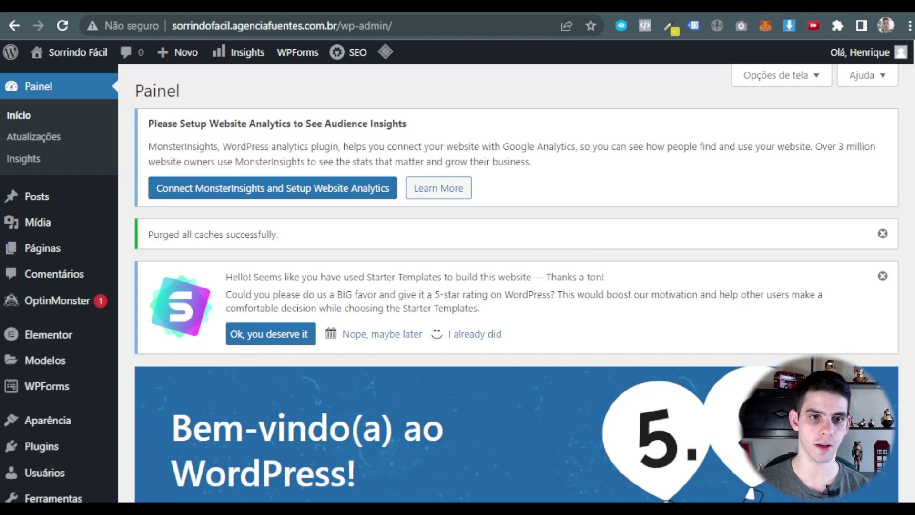
scroll(66, 334, "down", 2)
mouse_move(57, 370)
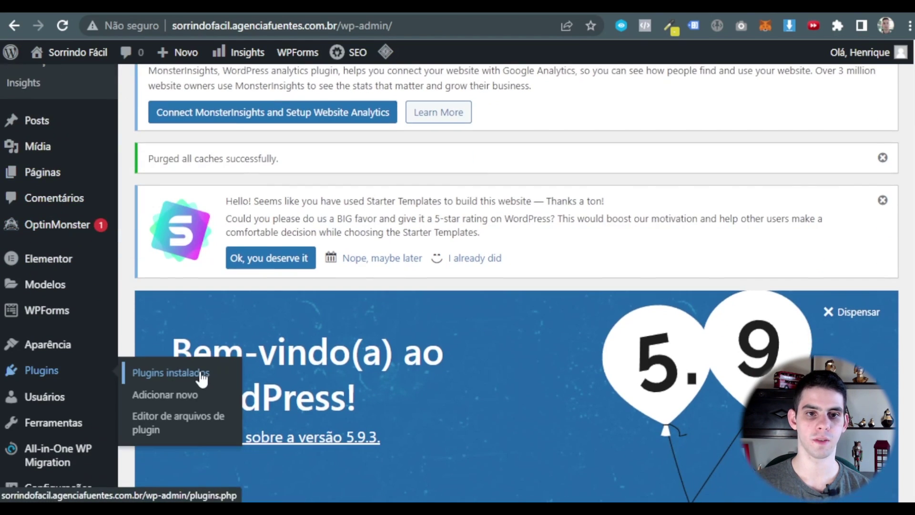
left_click(202, 377)
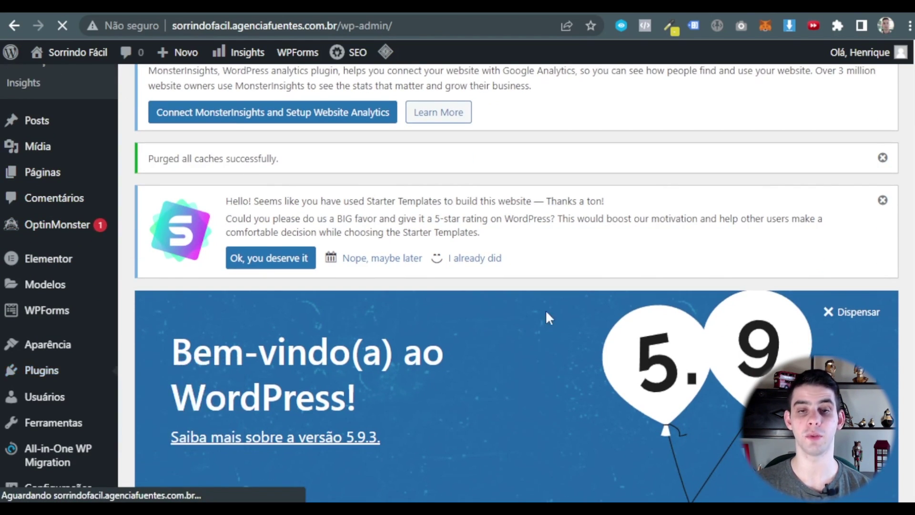
scroll(548, 317, "down", 5)
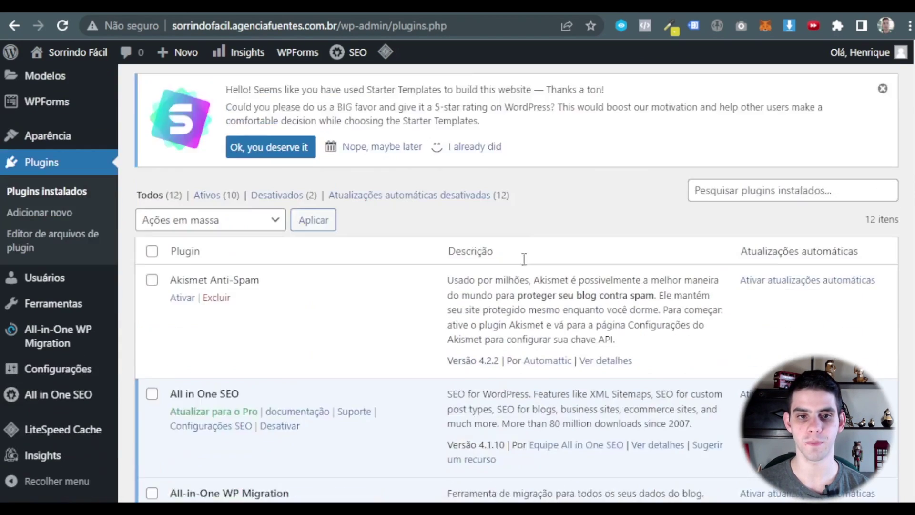
scroll(523, 259, "down", 10)
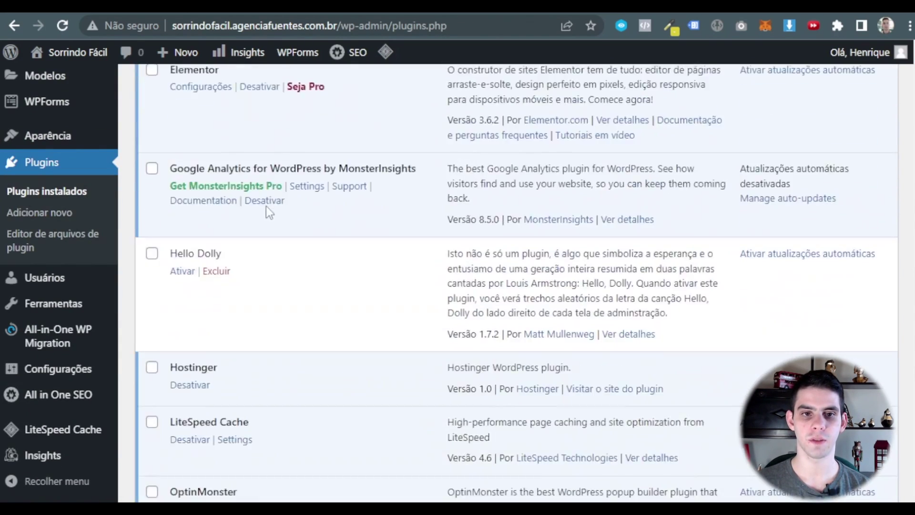
scroll(272, 209, "down", 8)
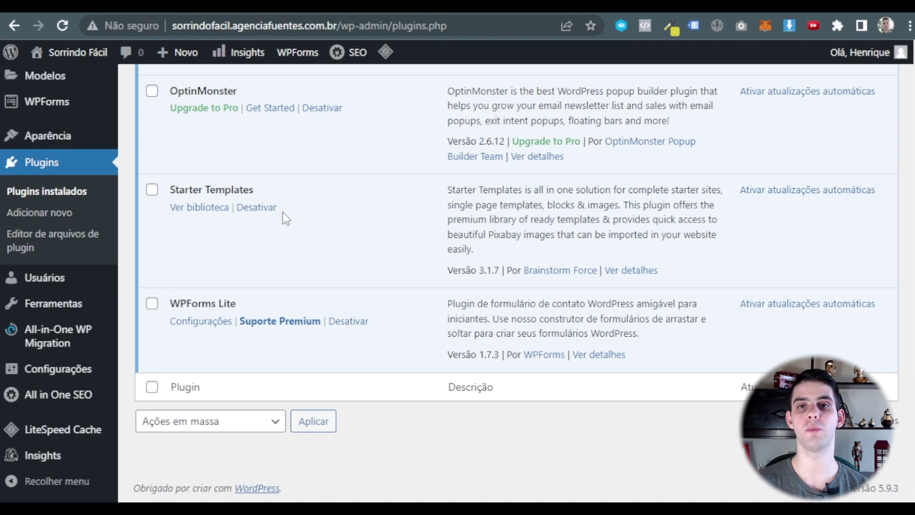
scroll(322, 214, "up", 20)
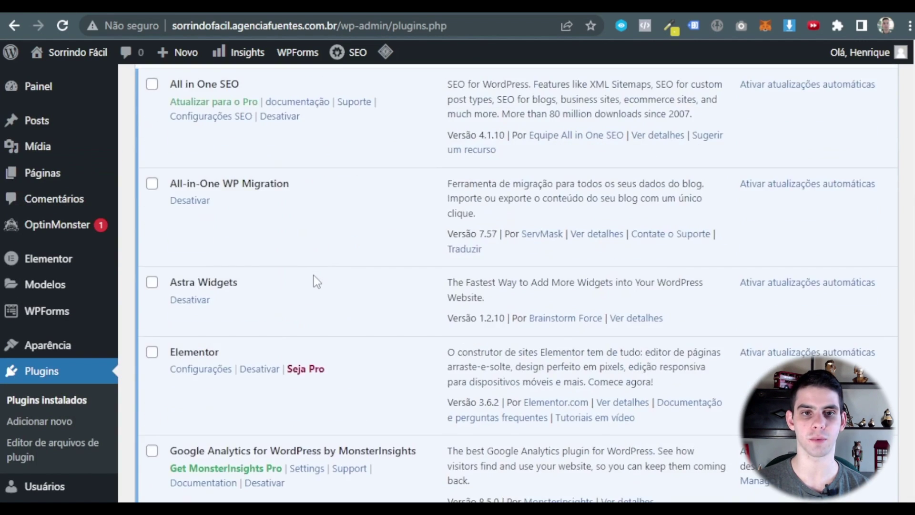
scroll(327, 270, "down", 8)
scroll(296, 237, "up", 3)
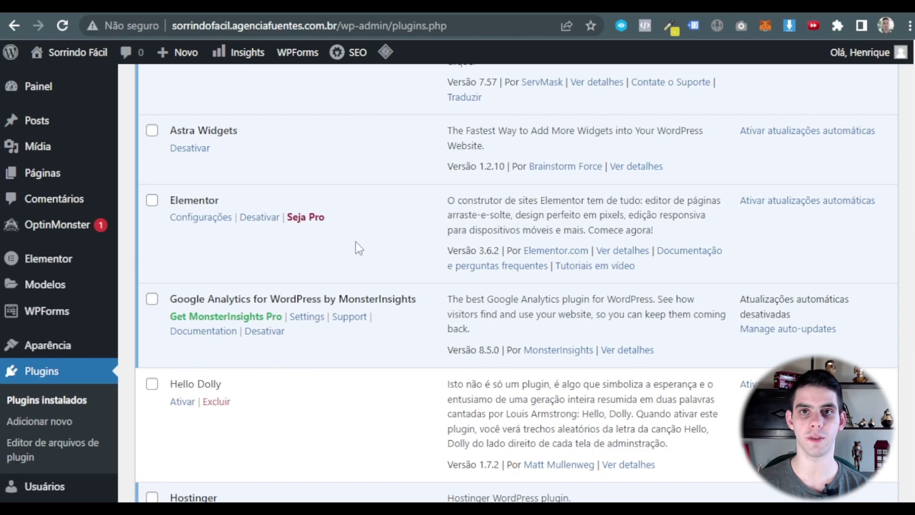
scroll(357, 257, "up", 10)
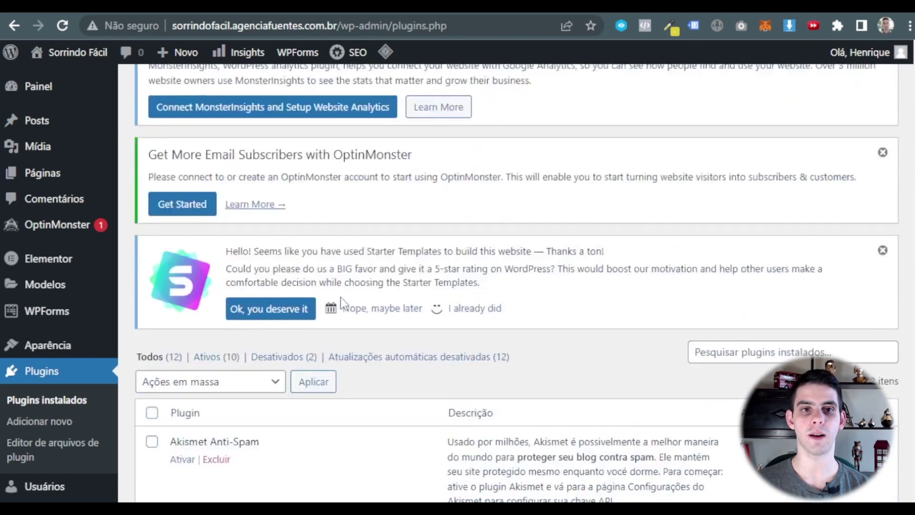
- Open the site's front end in a separate tab to examine the homepage header and navigation
mouse_move(72, 52)
right_click(68, 82)
left_click(67, 81)
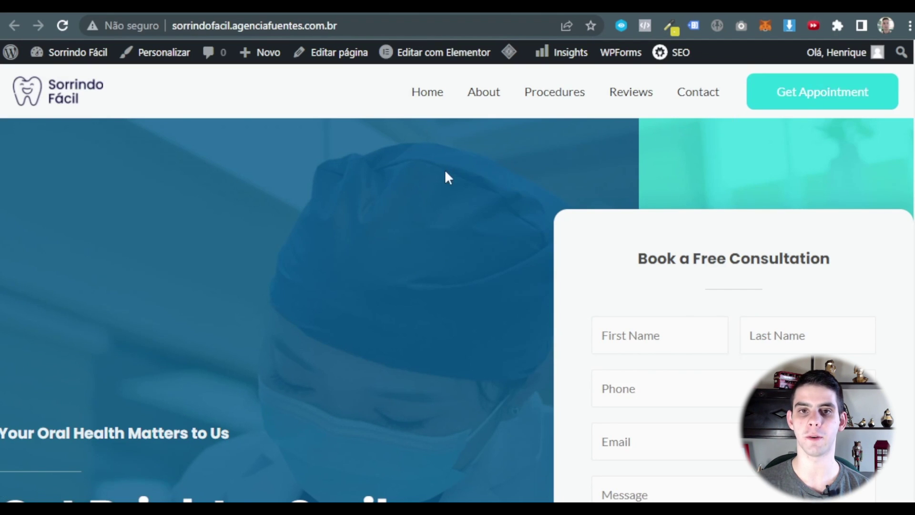
- Return to the WordPress dashboard and open the Primary Menu structure for editing under the appearance settings
scroll(419, 164, "down", 3)
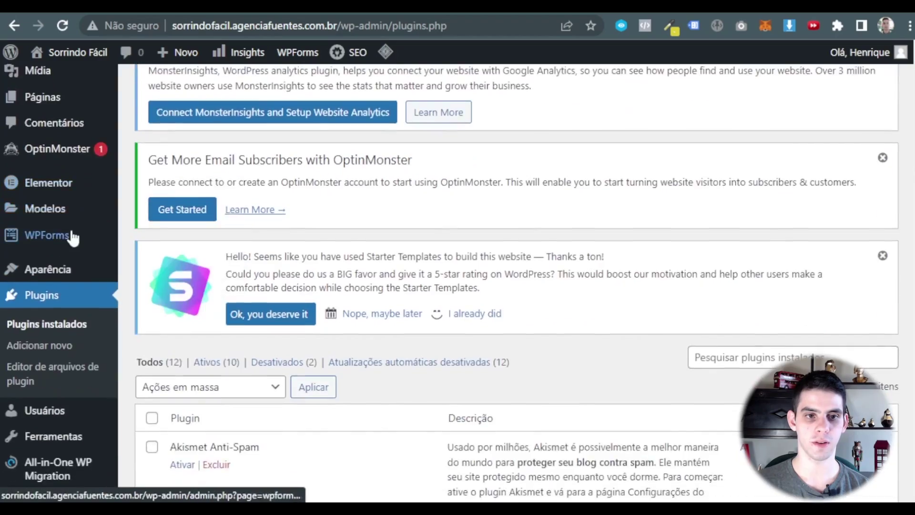
scroll(68, 224, "down", 1)
scroll(69, 224, "down", 4)
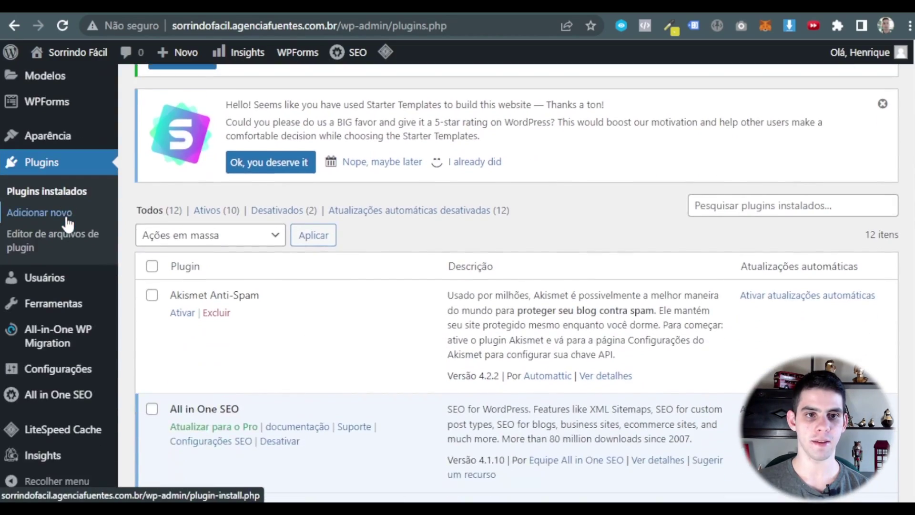
scroll(61, 348, "up", 6)
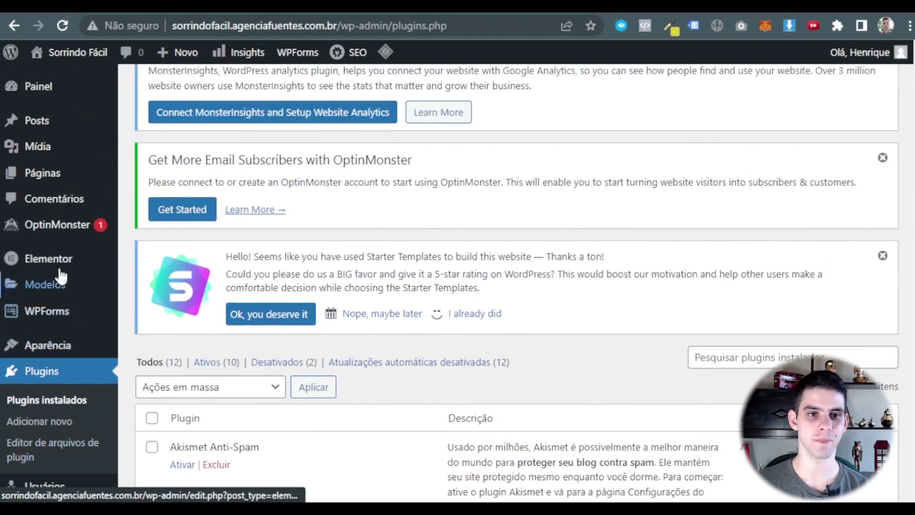
mouse_move(33, 358)
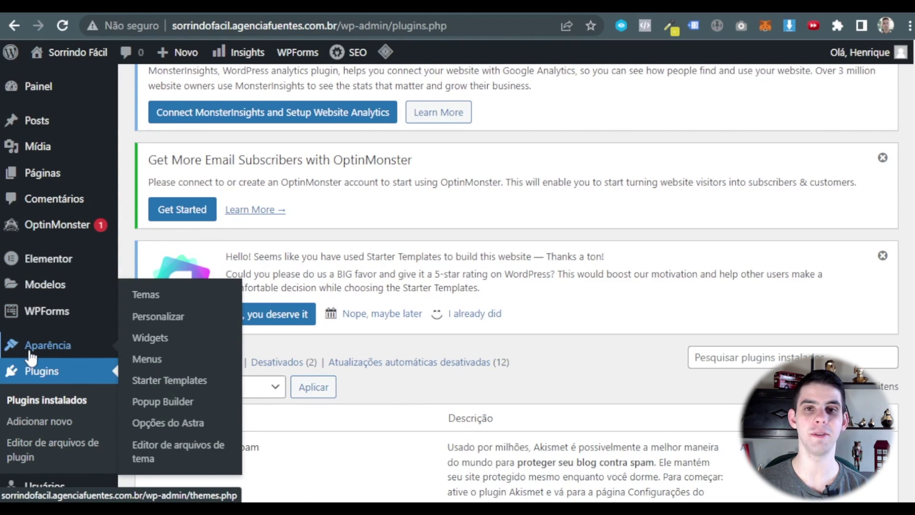
left_click(145, 360)
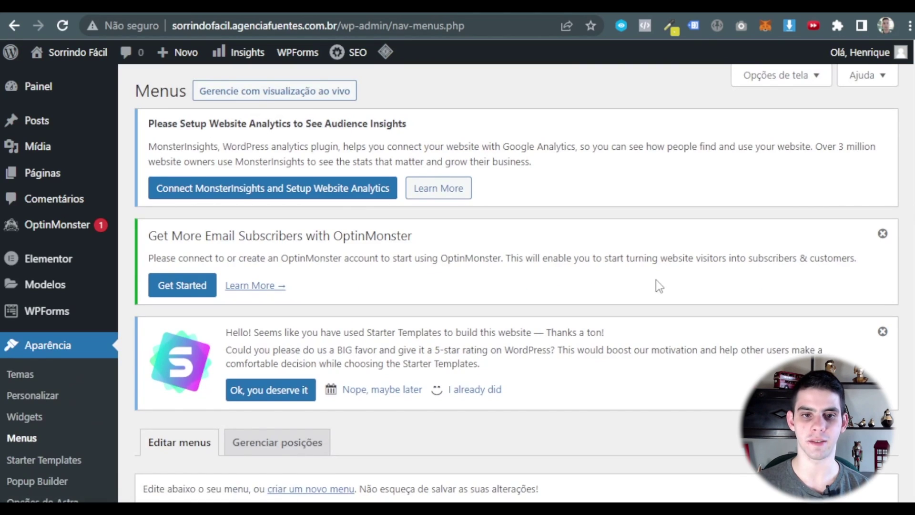
scroll(655, 279, "down", 8)
scroll(522, 162, "up", 2)
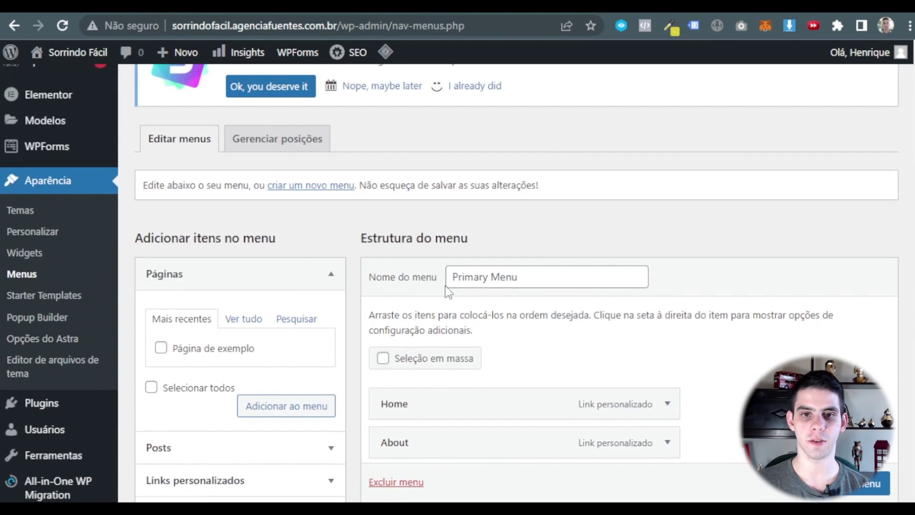
scroll(458, 258, "down", 5)
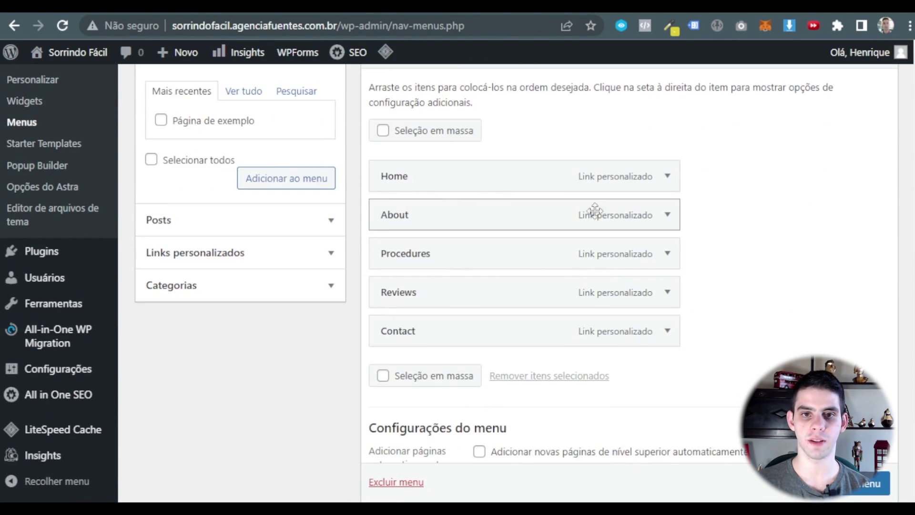
- Change the navigation label of the About menu item to Sobre, keeping its #about link
left_click(668, 218)
left_click(440, 262)
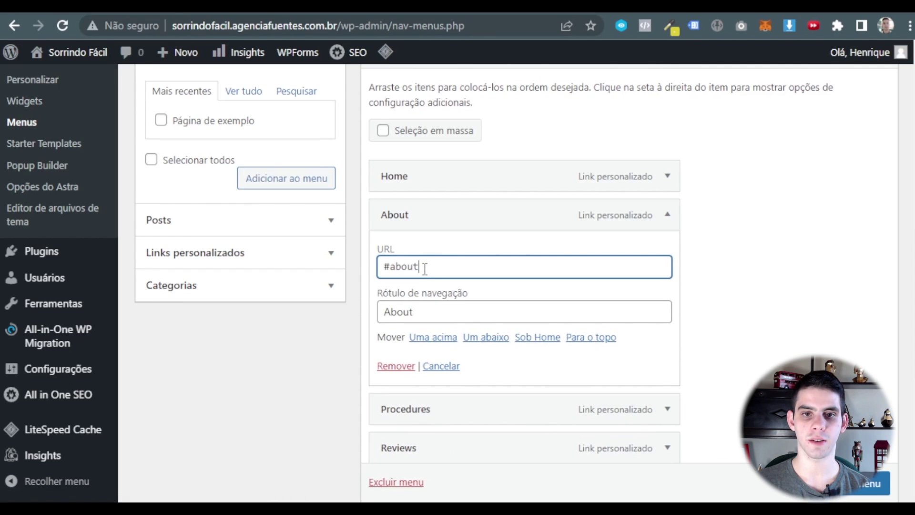
left_click_drag(440, 311, 332, 320)
type("Sobre")
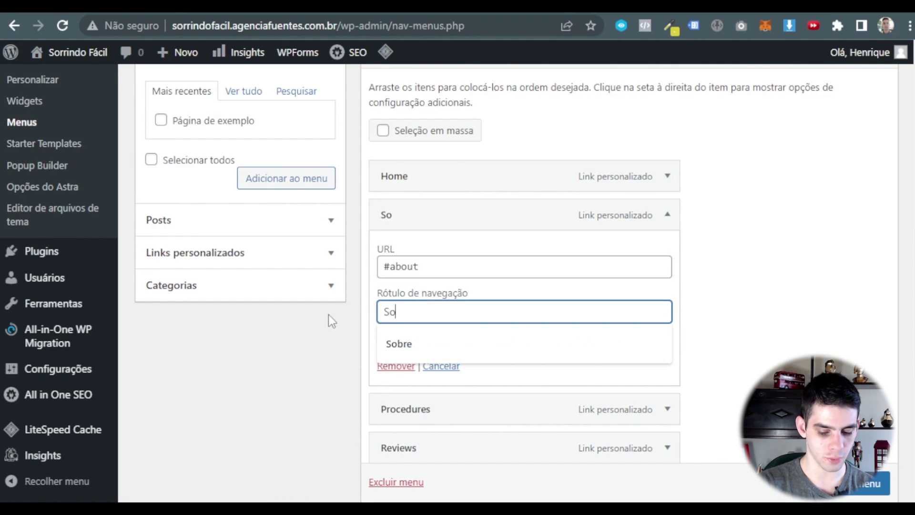
left_click(667, 214)
- Change the navigation label of the Procedures menu item to Serviços
left_click(672, 257)
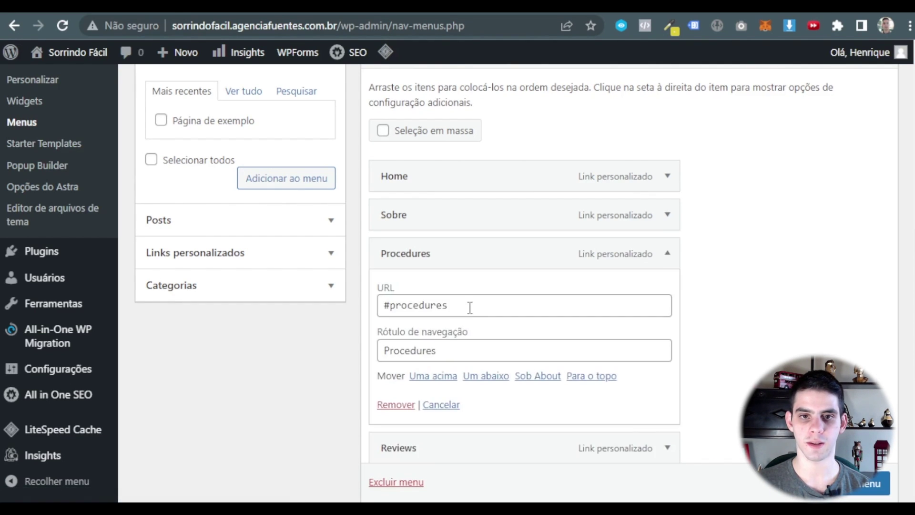
key("Tab")
key("Tab")
type("Serviços")
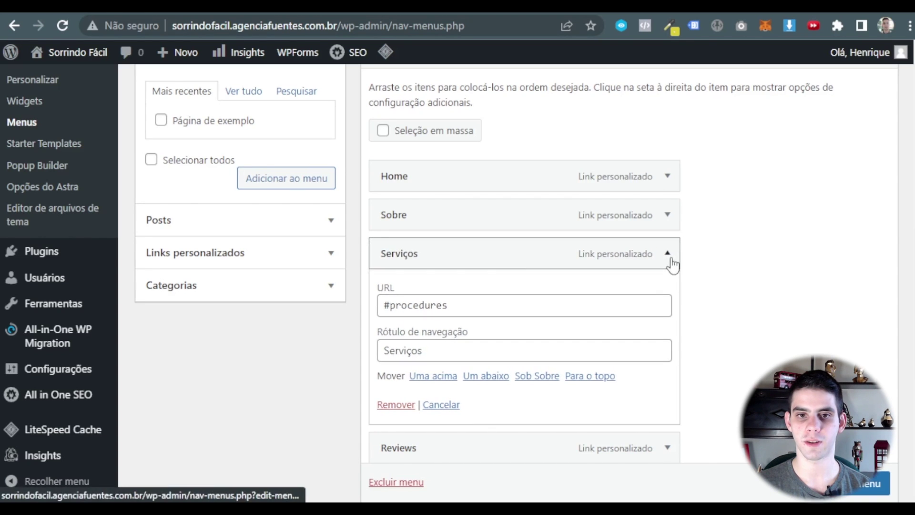
left_click(667, 254)
- Change the navigation label of the Reviews menu item to Depoimentos
left_click(667, 292)
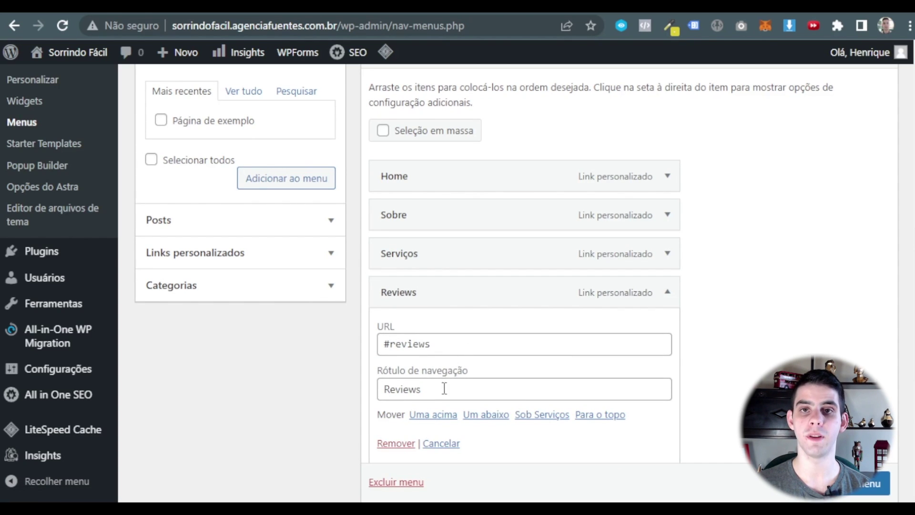
double_click(441, 392)
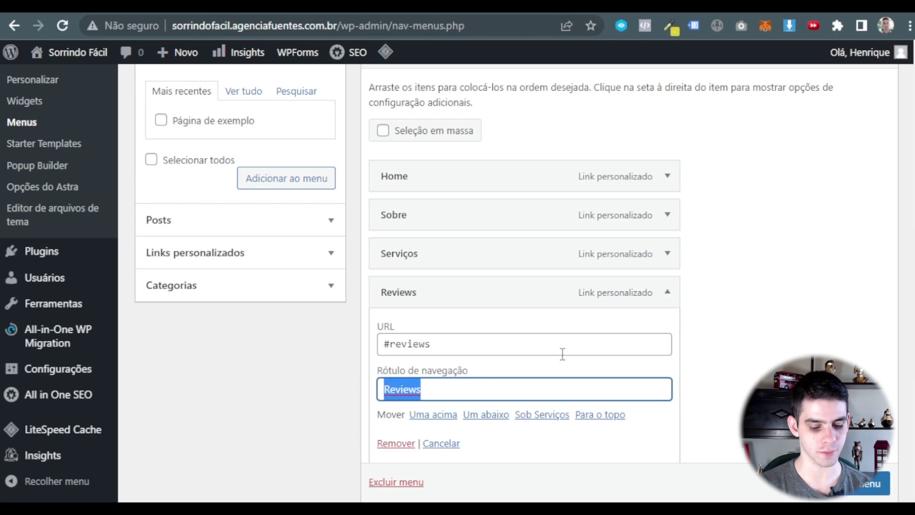
type("Depoimen")
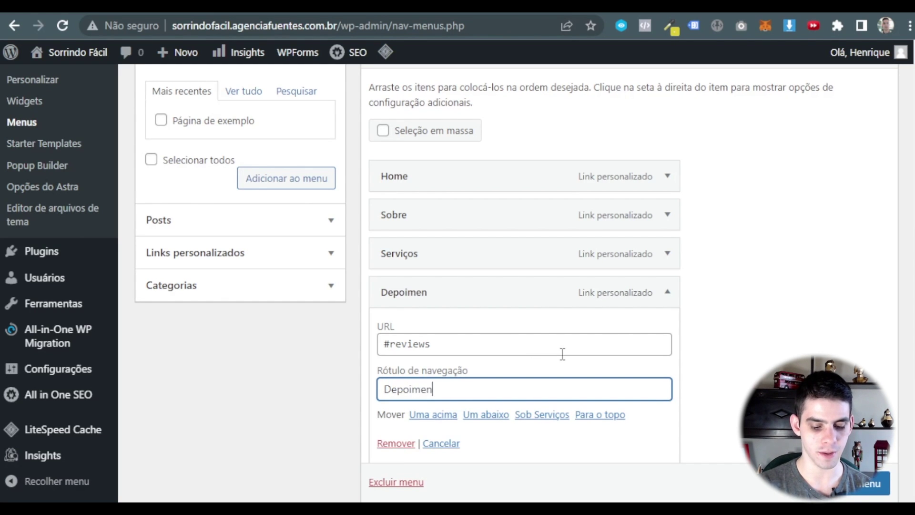
type("tos")
left_click(668, 293)
- Change the navigation label of the Contact menu item to Contato and save the menu
left_click(669, 334)
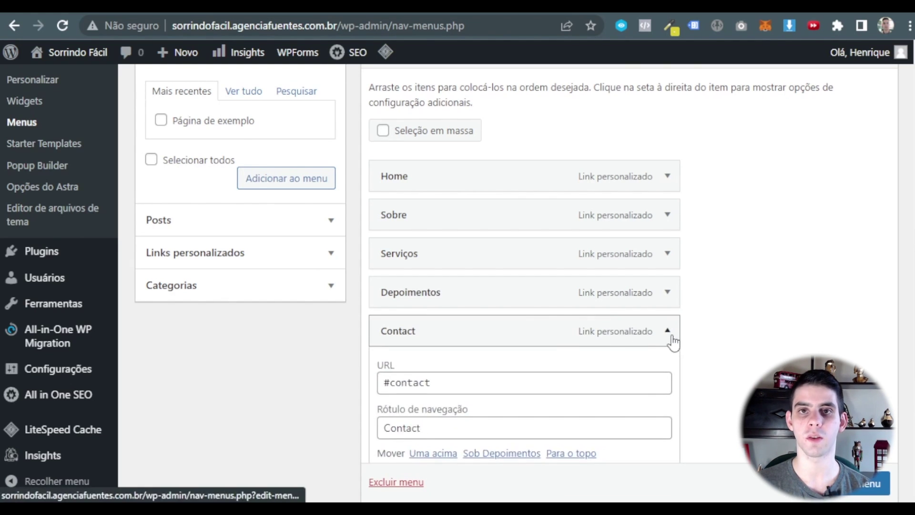
double_click(504, 427)
type("Con")
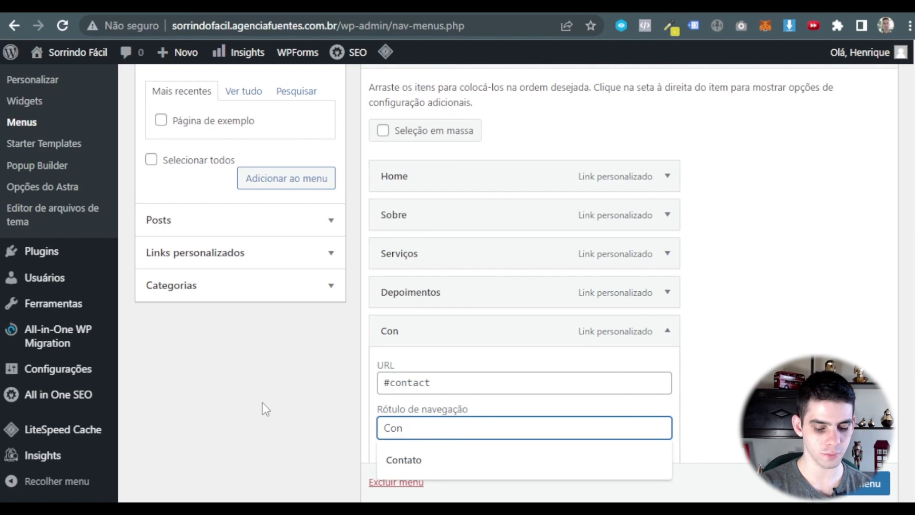
type("tato")
left_click(667, 331)
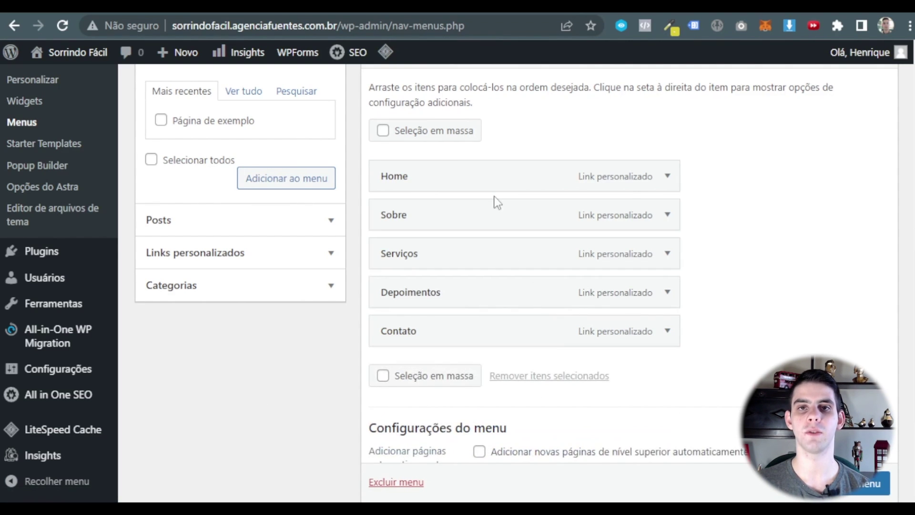
scroll(802, 332, "down", 3)
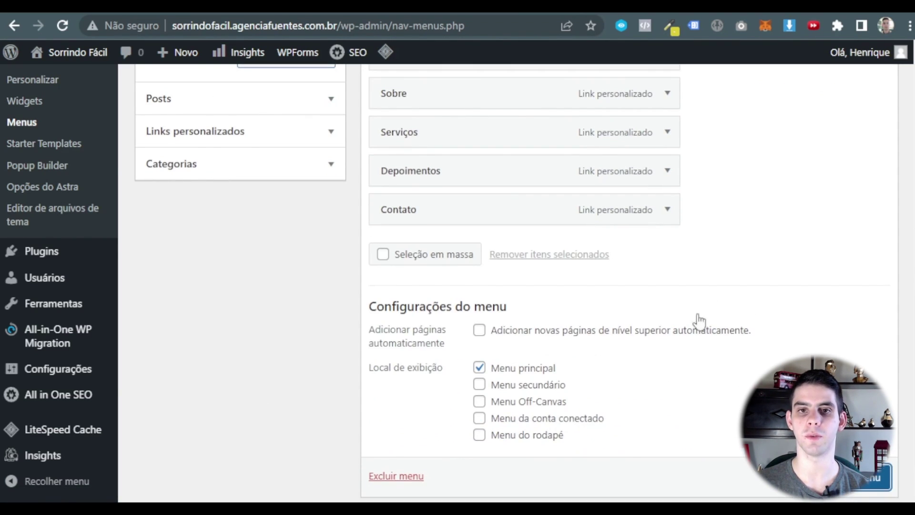
- Review the link targets and navigation labels of the Sobre and Serviços menu items
scroll(699, 320, "up", 3)
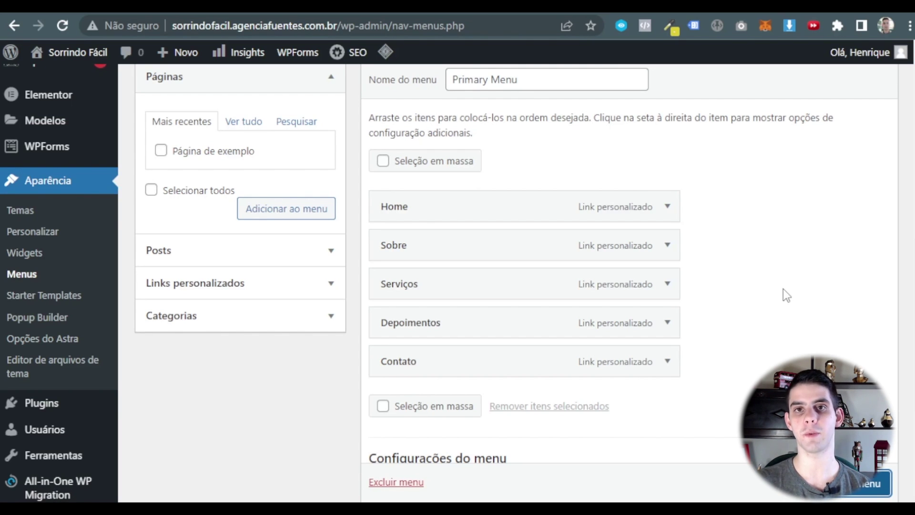
left_click(674, 249)
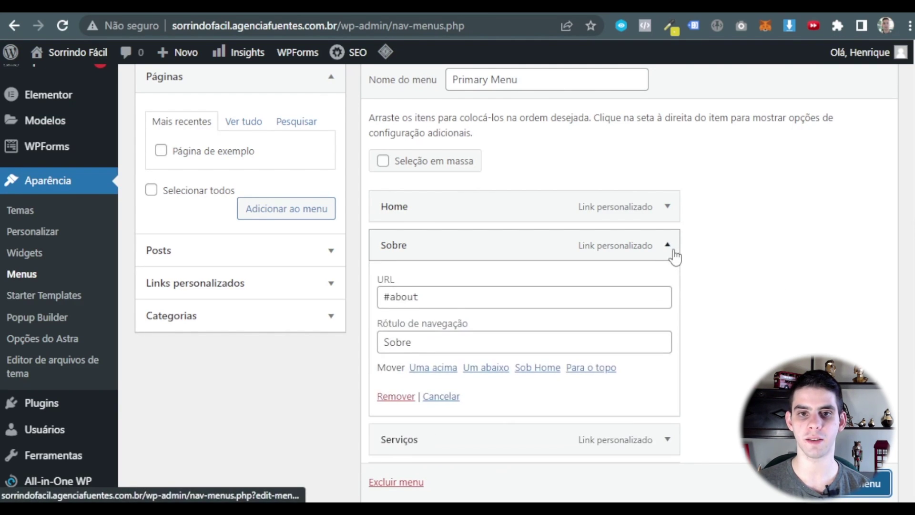
left_click(674, 251)
left_click(667, 284)
left_click_drag(471, 335, 295, 323)
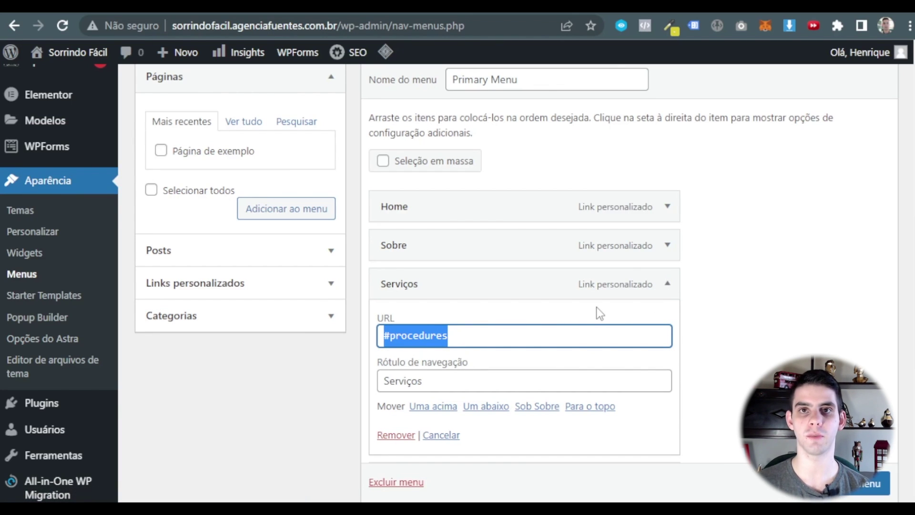
left_click_drag(443, 384, 343, 388)
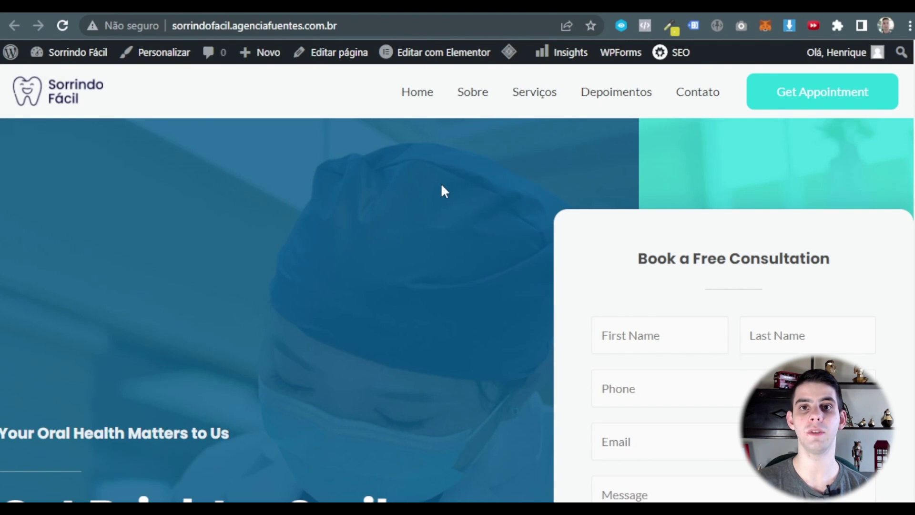
- Test the Home, Sobre, Depoimentos and Serviços menu links on the live site
left_click(419, 101)
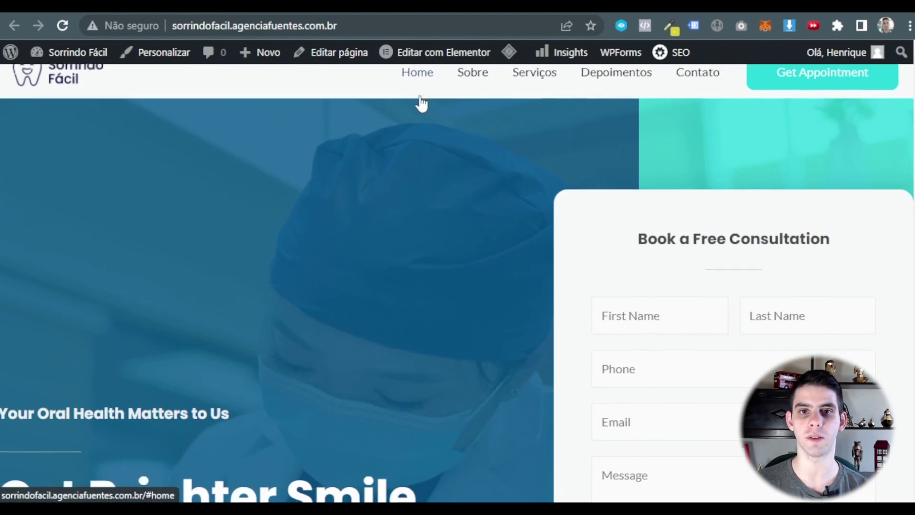
scroll(453, 217, "up", 3)
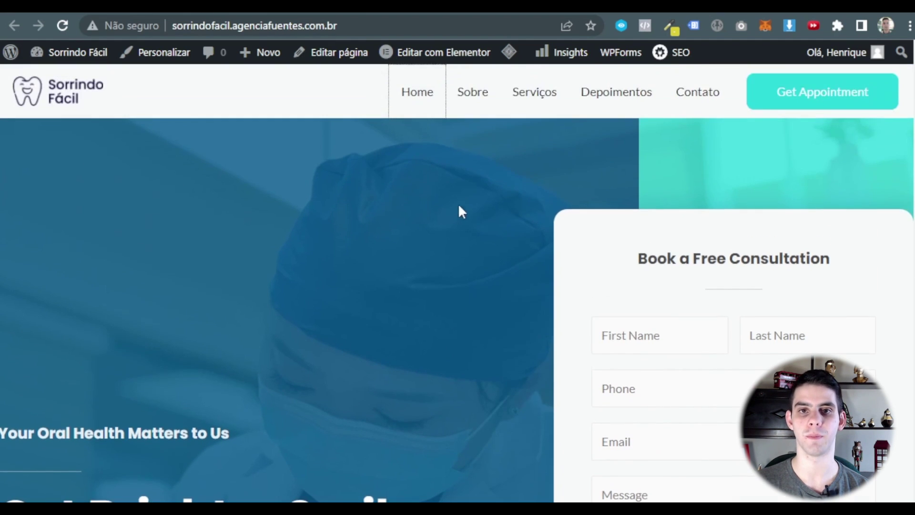
left_click(474, 101)
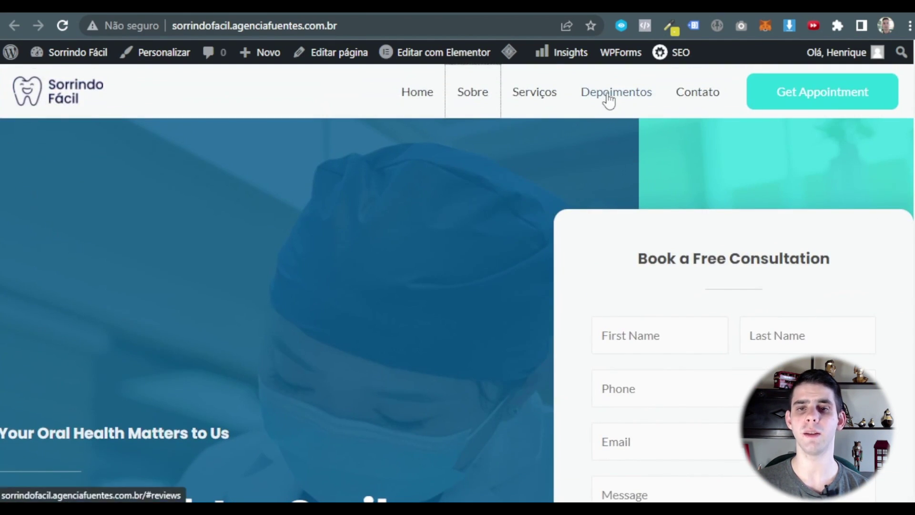
left_click(610, 98)
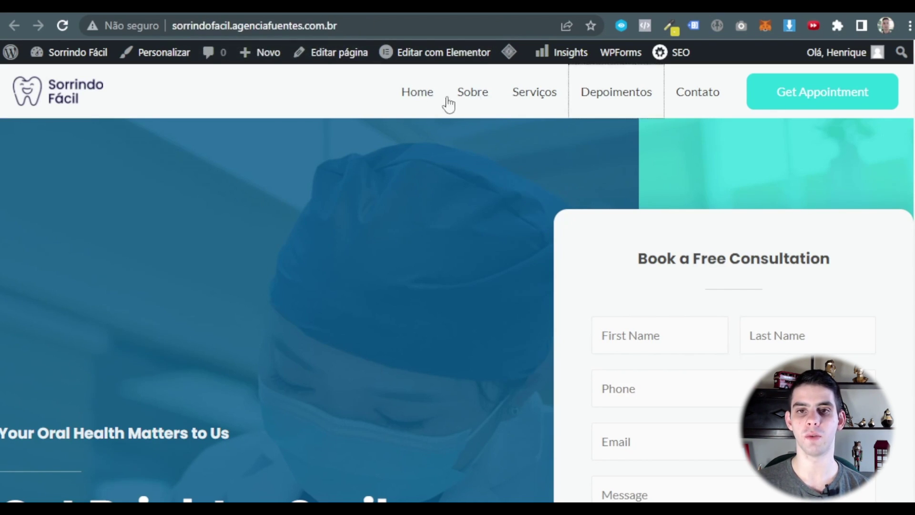
left_click(523, 93)
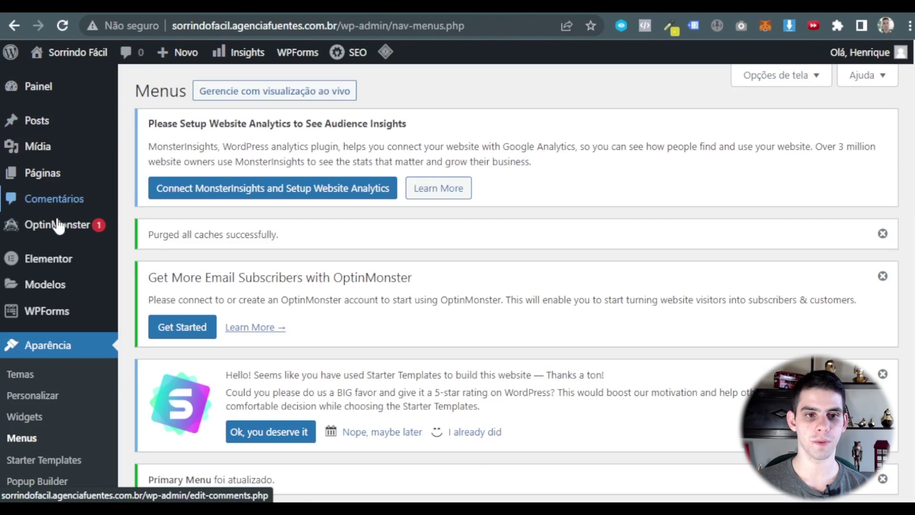
- In the theme customizer, change the header button text to Agendar Consulta, publish it and return to the dashboard
scroll(48, 286, "down", 2)
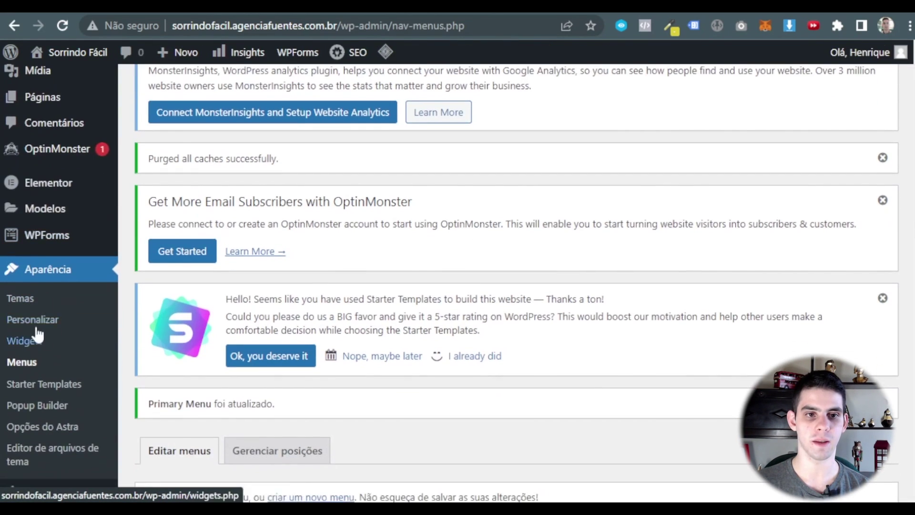
left_click(35, 321)
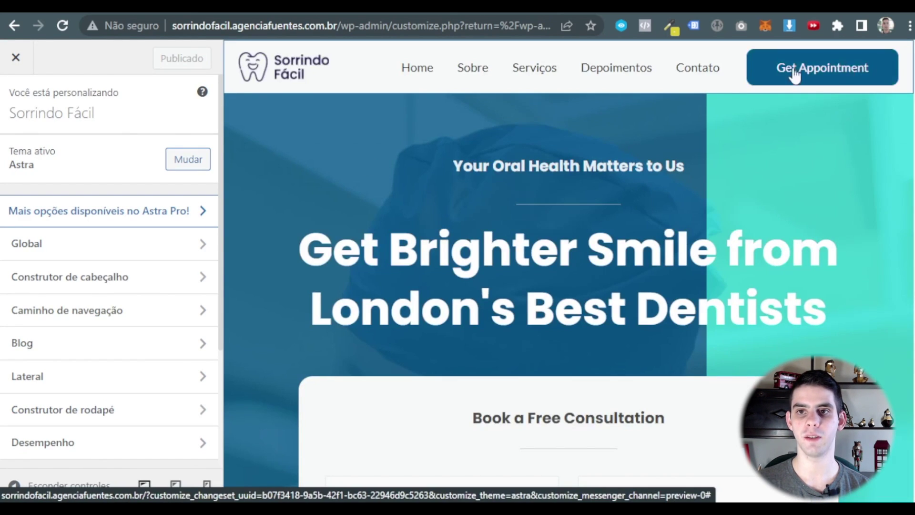
left_click(754, 56)
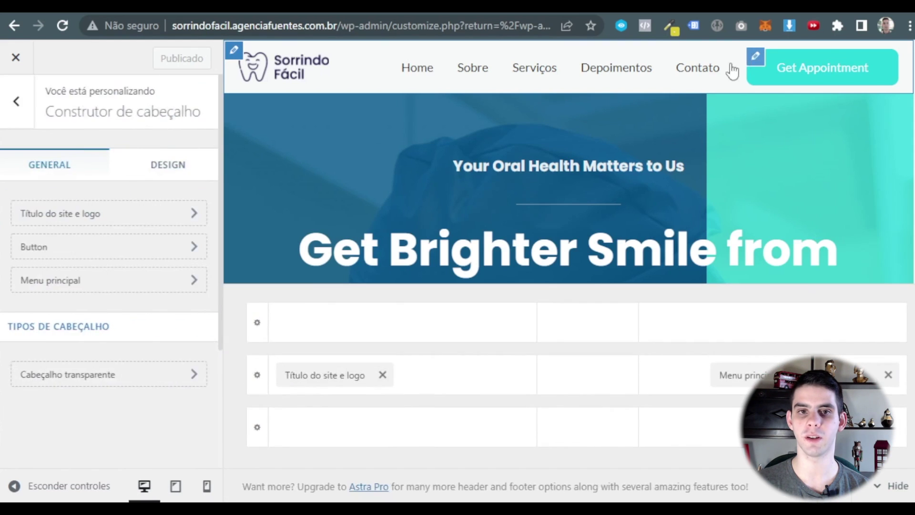
triple_click(128, 225)
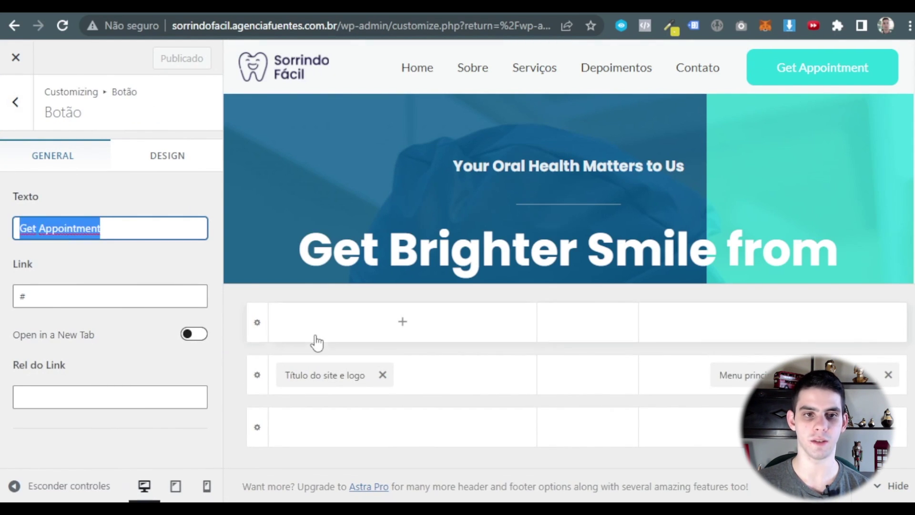
type("Ag")
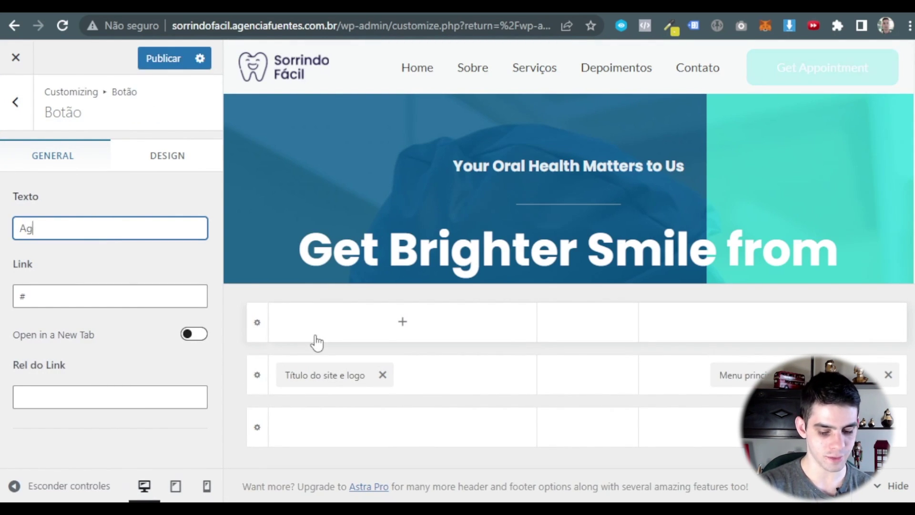
type("endar Consulta")
left_click(162, 58)
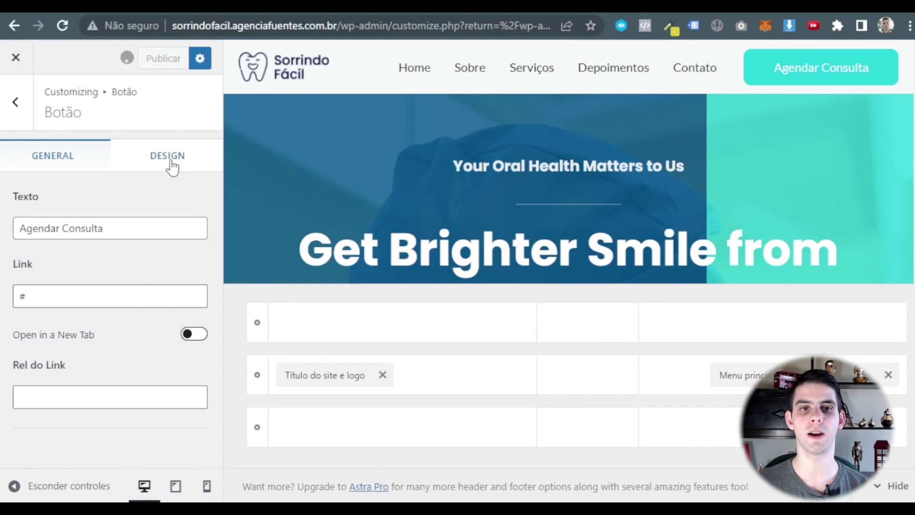
left_click(17, 59)
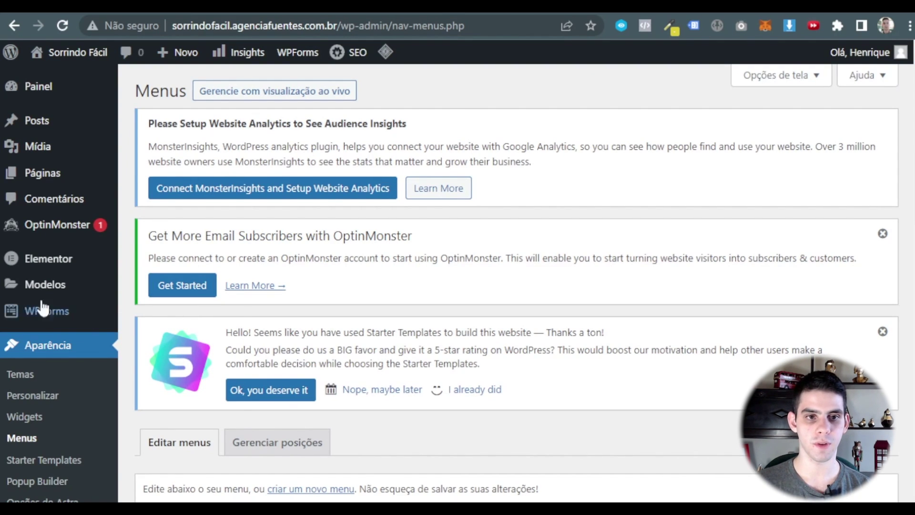
- Open the Contact Form from the WPForms list for editing and look over its fields
mouse_move(56, 313)
left_click(179, 267)
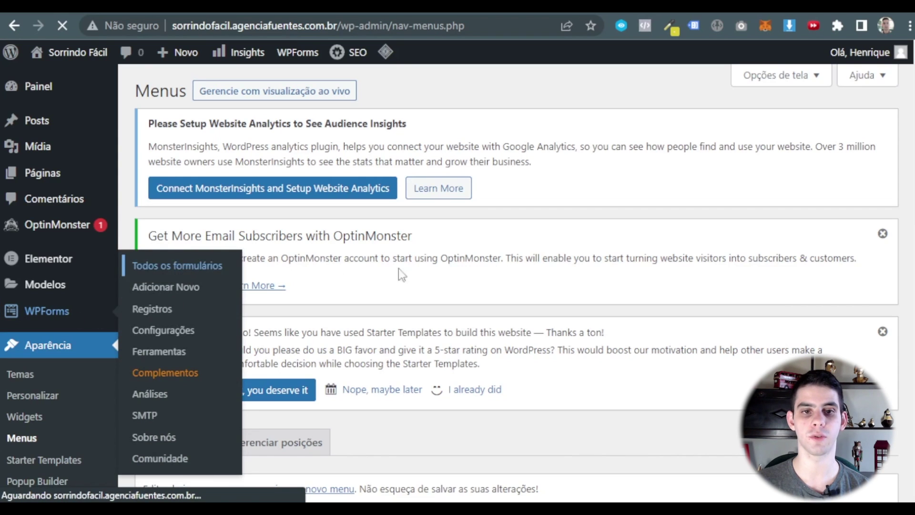
scroll(249, 279, "down", 1)
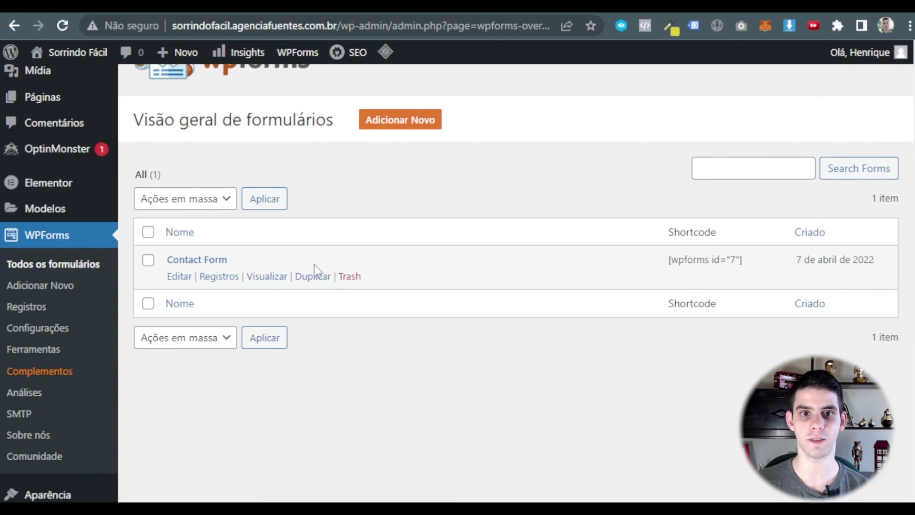
left_click(186, 275)
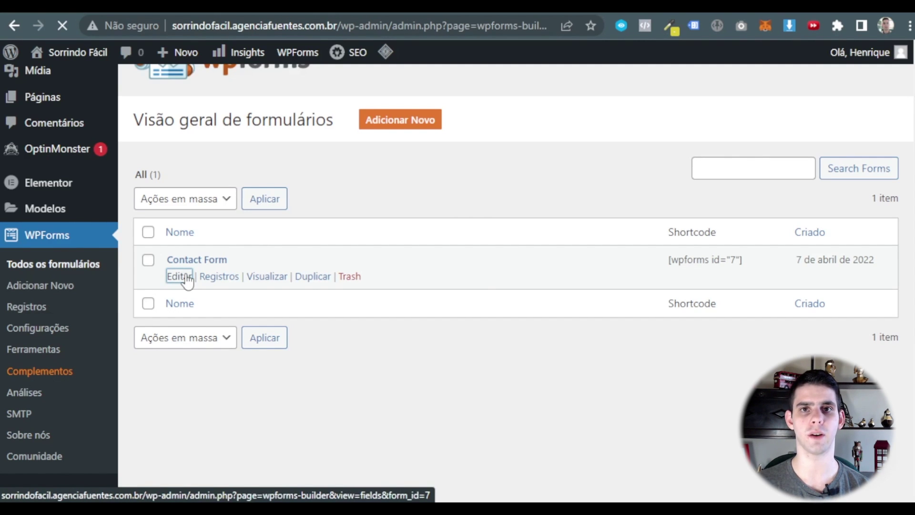
scroll(489, 211, "down", 3)
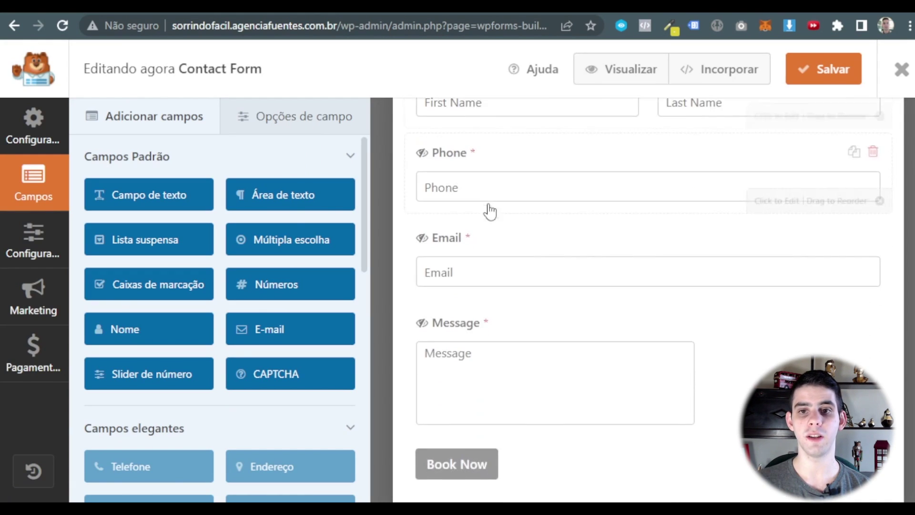
scroll(489, 211, "up", 3)
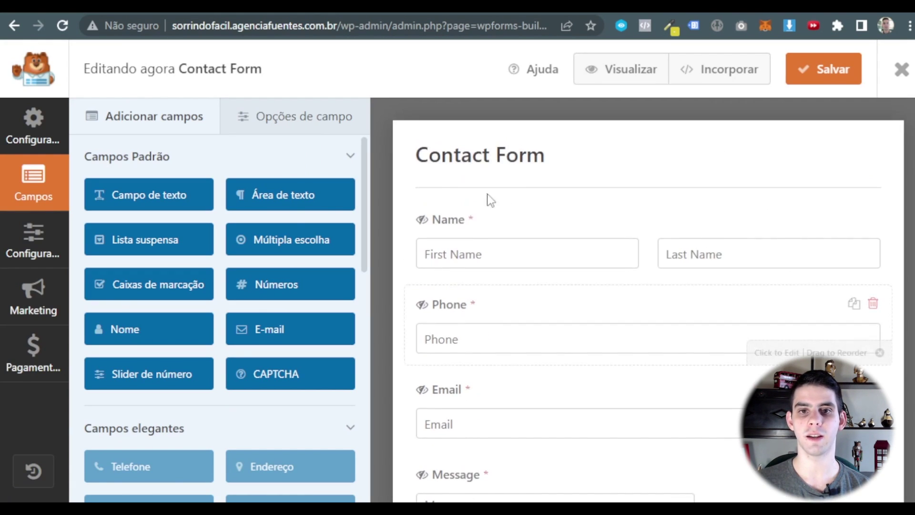
- Change the label of the form's Name field to Nome
left_click(500, 241)
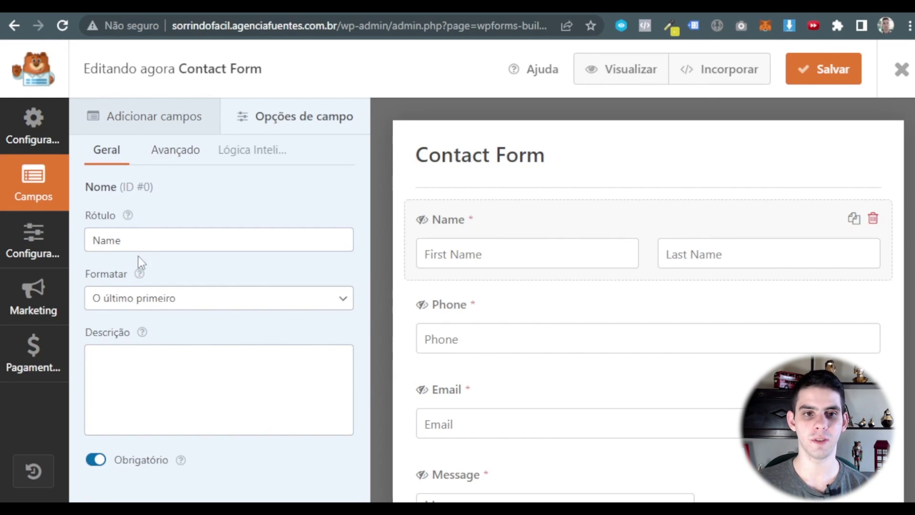
double_click(114, 240)
type("Nome")
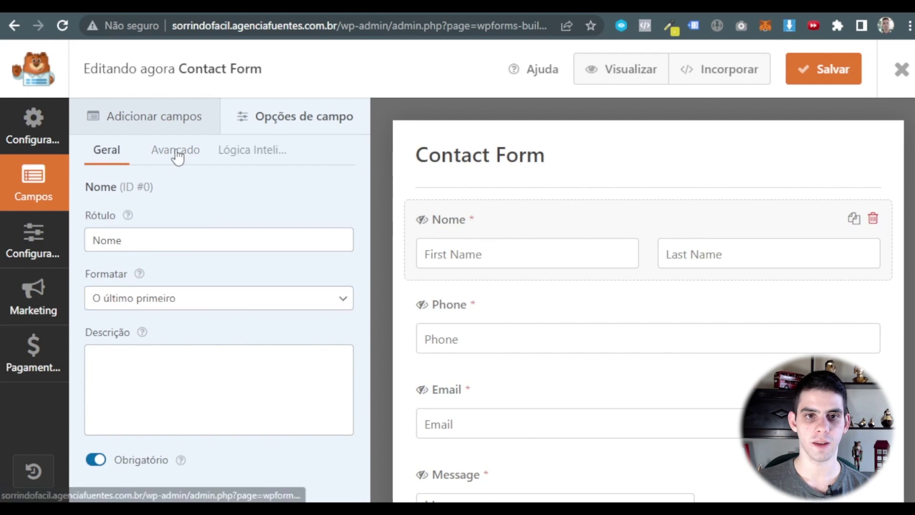
left_click(177, 151)
left_click(98, 149)
double_click(107, 240)
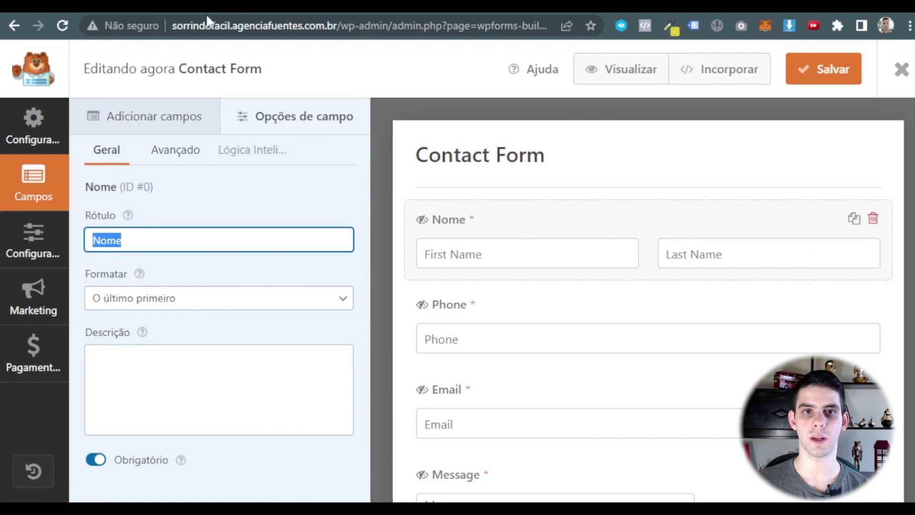
- Set the name field's placeholders to Primeiro Nome for the first name and Último Nome for the surname
left_click(422, 253)
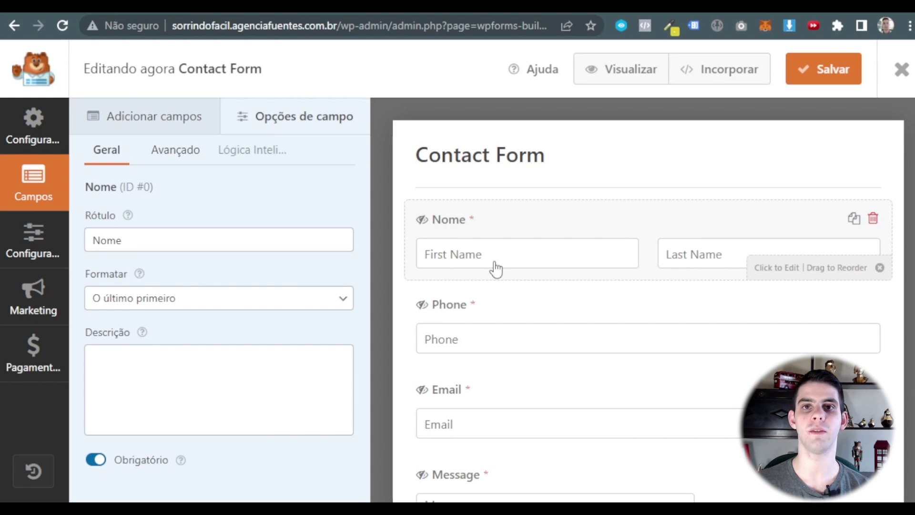
left_click(177, 149)
triple_click(170, 295)
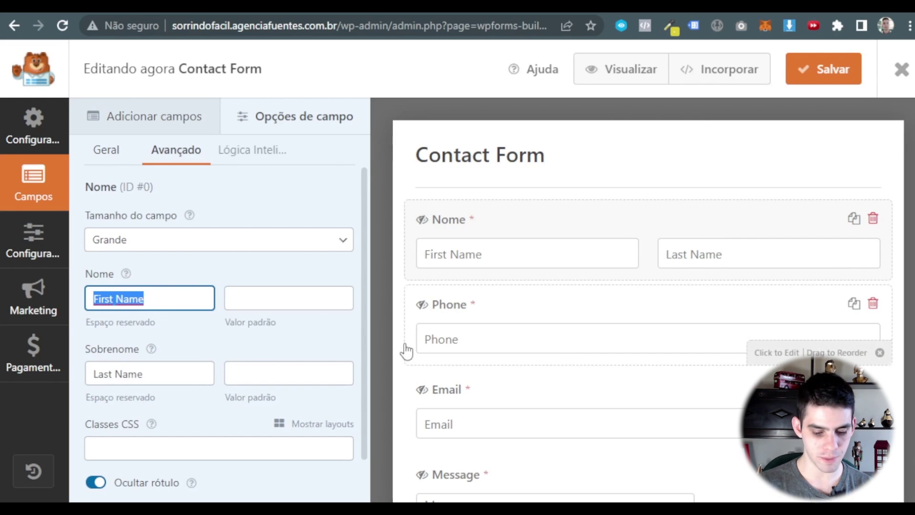
type("Primeiro Nome")
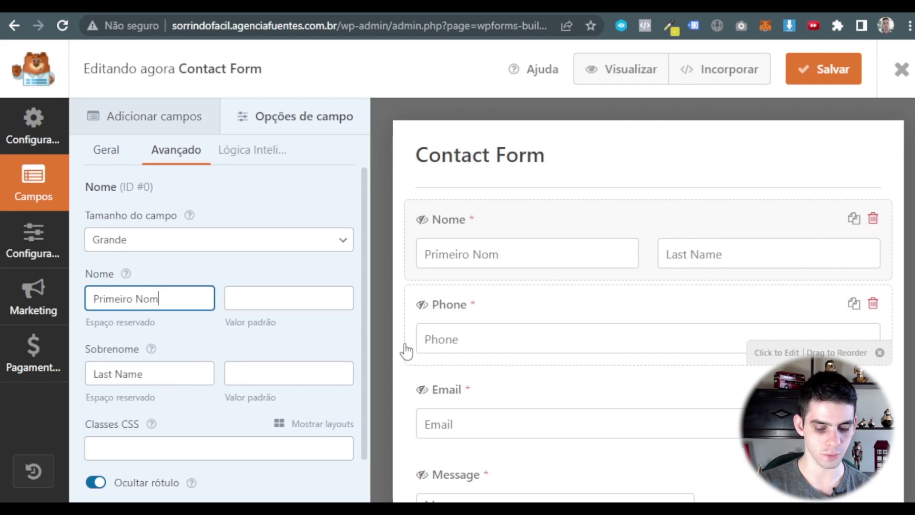
key("Tab")
key("Tab")
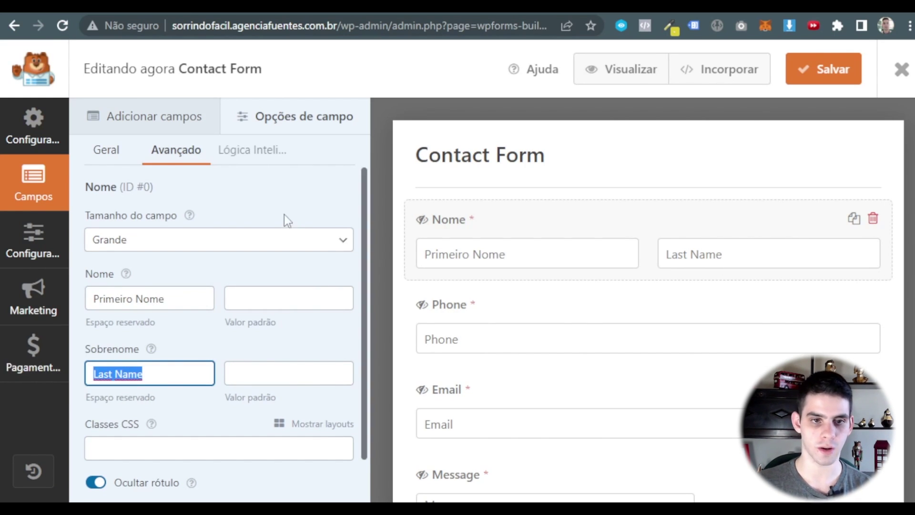
type("Úl")
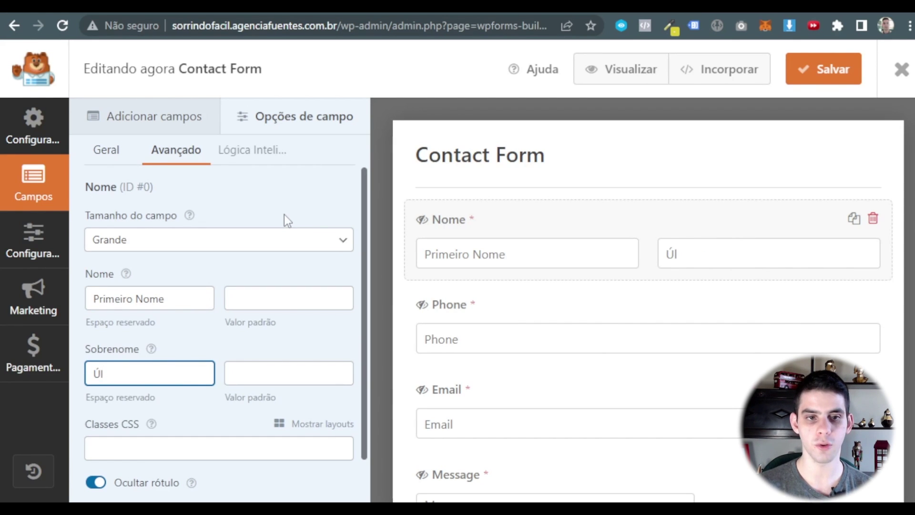
type("timo Nome")
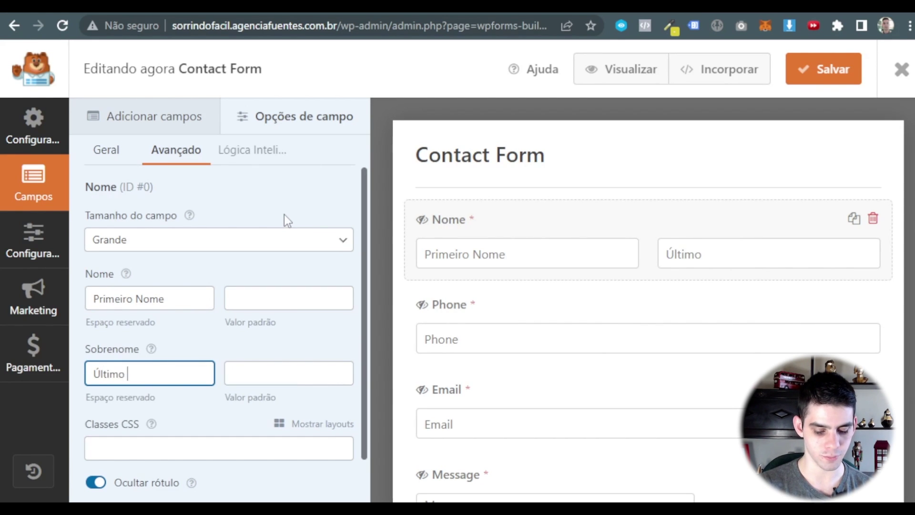
- Change the label of the form's Phone field to Telefone
left_click(443, 305)
double_click(146, 240)
type("T")
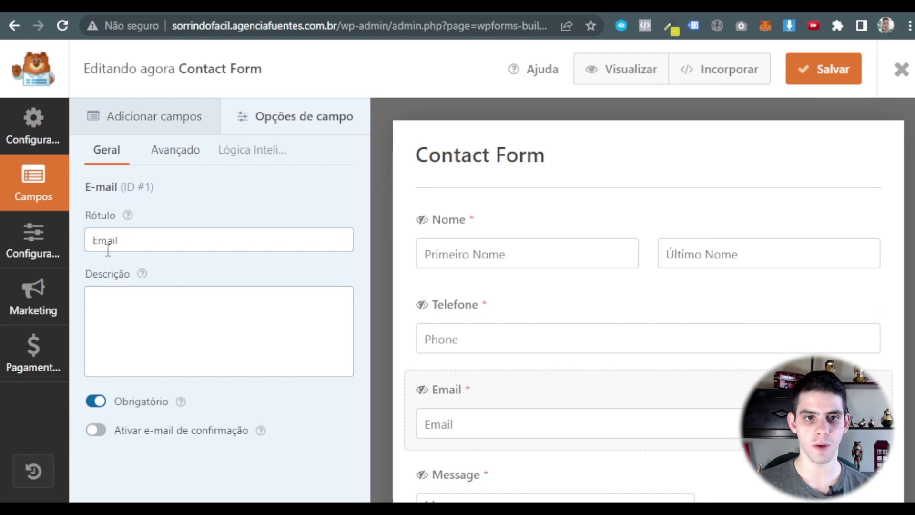
- Change both the label and the placeholder of the form's Email field to E-mail
left_click(100, 243)
type("-")
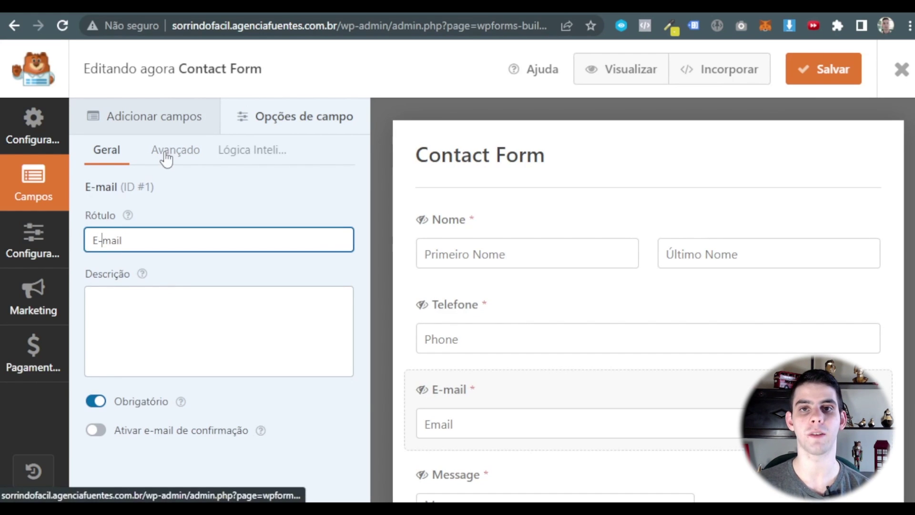
left_click(168, 152)
type("-mail")
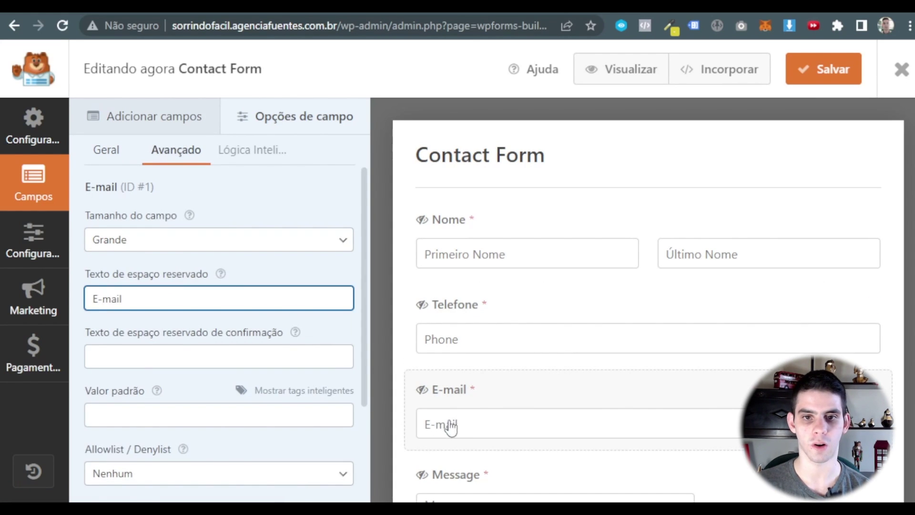
- Set the placeholder text of the Telefone field to Telefone
left_click(469, 352)
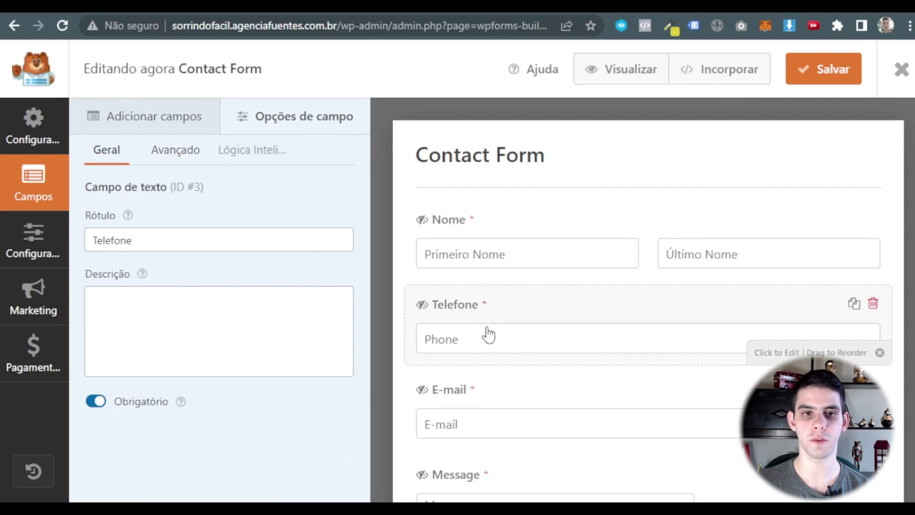
left_click(169, 151)
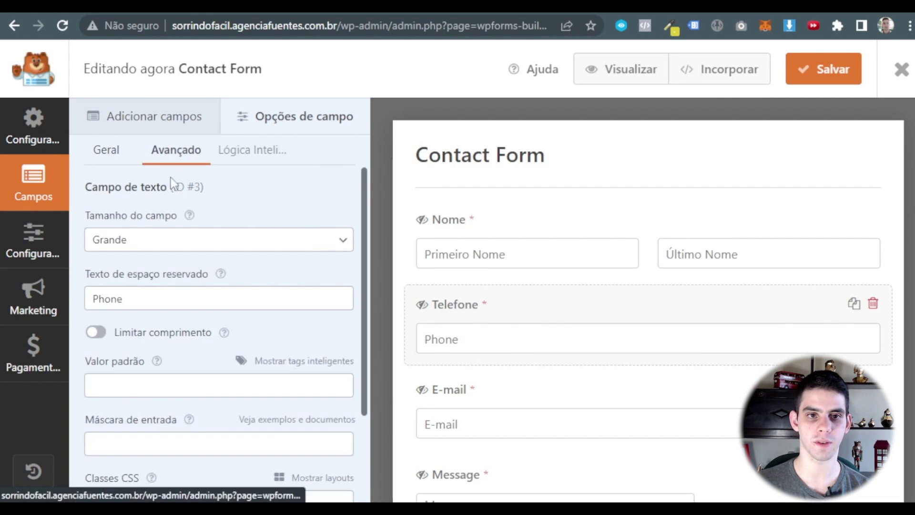
double_click(156, 300)
type("Te")
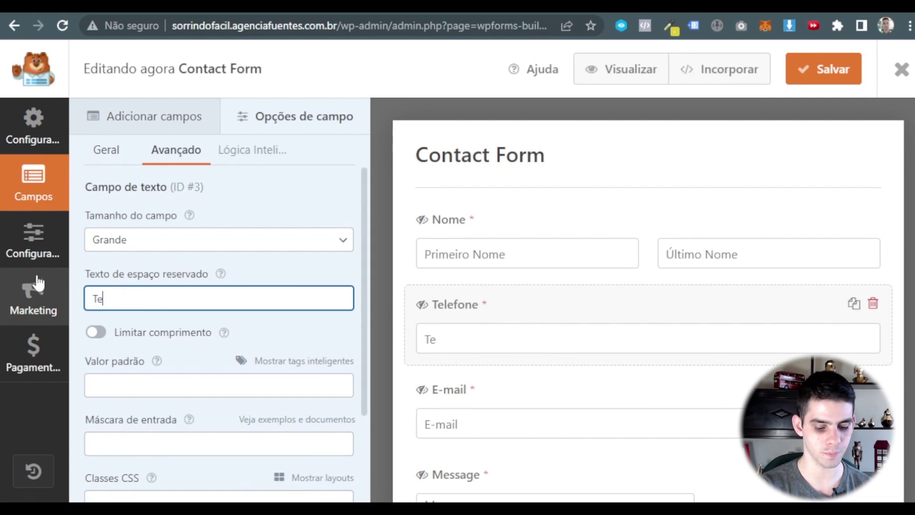
type("lefone")
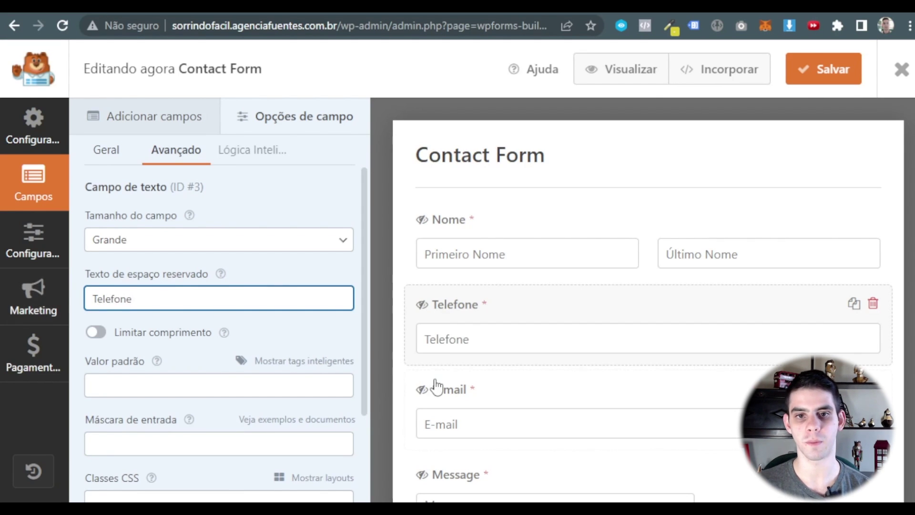
- Change both the label and the placeholder of the form's Message field to Messagem
scroll(517, 334, "down", 3)
left_click(452, 305)
left_click(129, 240)
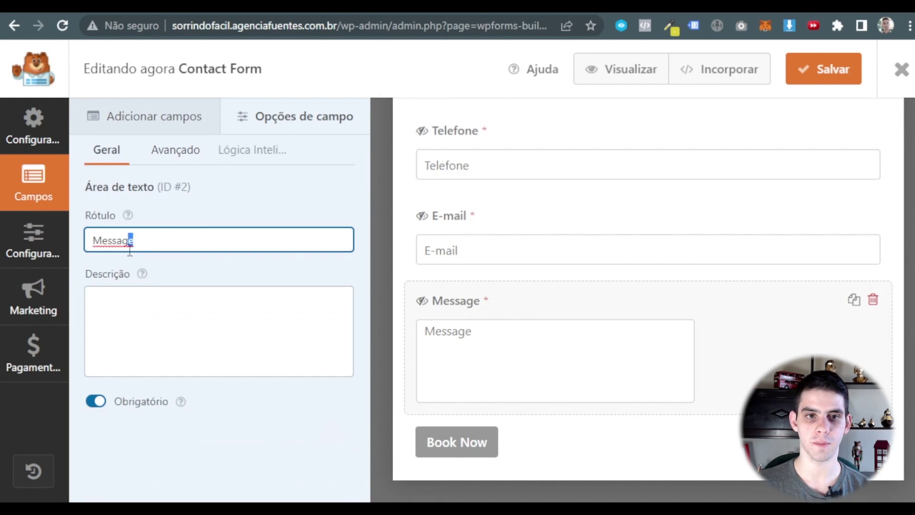
type("m")
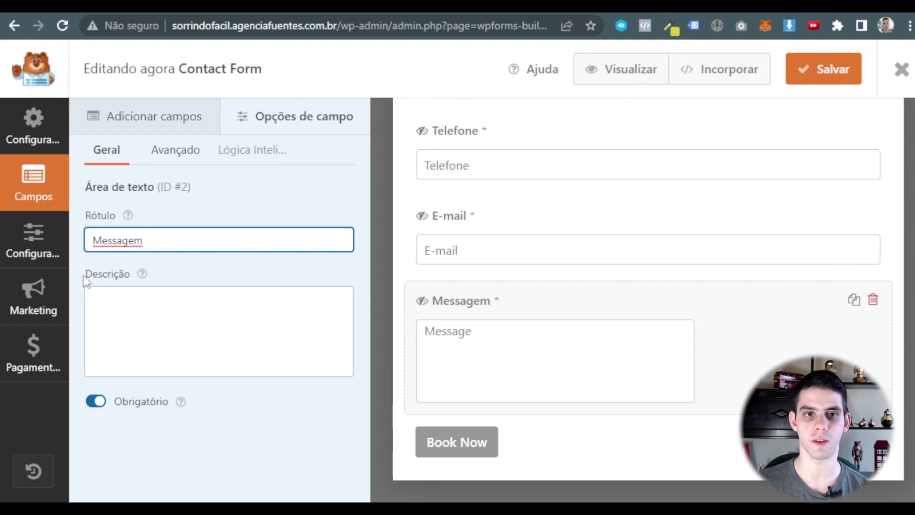
left_click(176, 150)
left_click(137, 306)
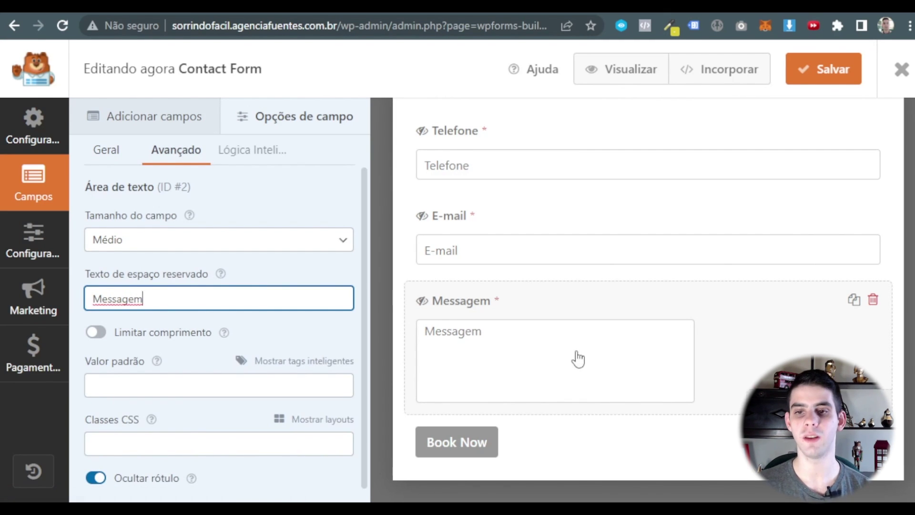
- Check the translated fields, save the contact form and close the form builder
scroll(551, 351, "up", 4)
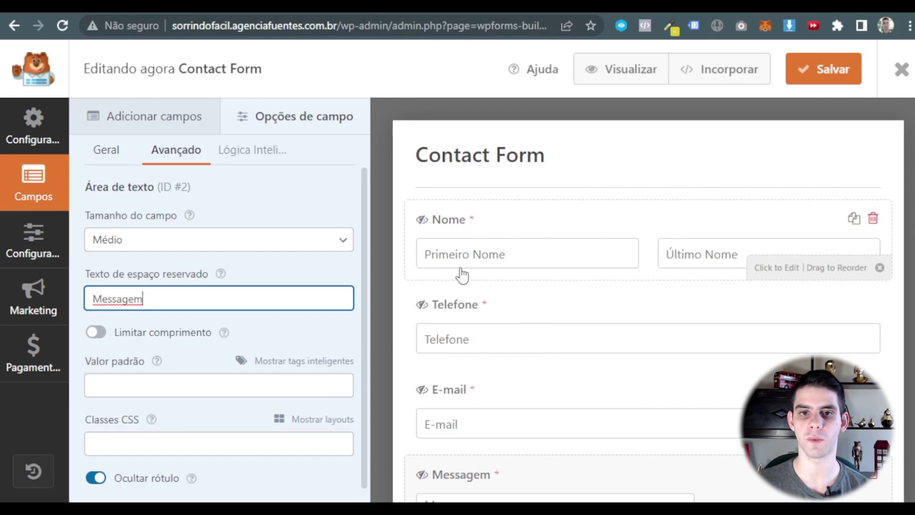
scroll(695, 307, "down", 3)
scroll(538, 229, "down", 1)
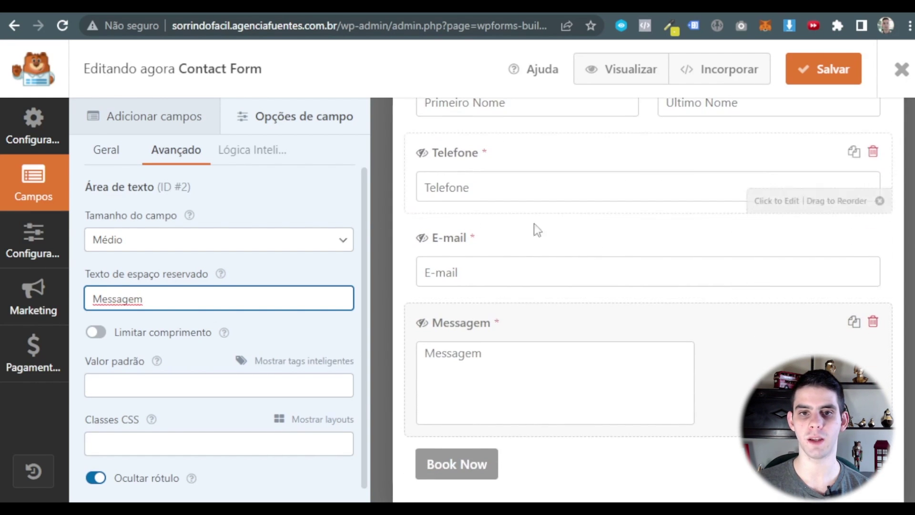
scroll(557, 293, "down", 1)
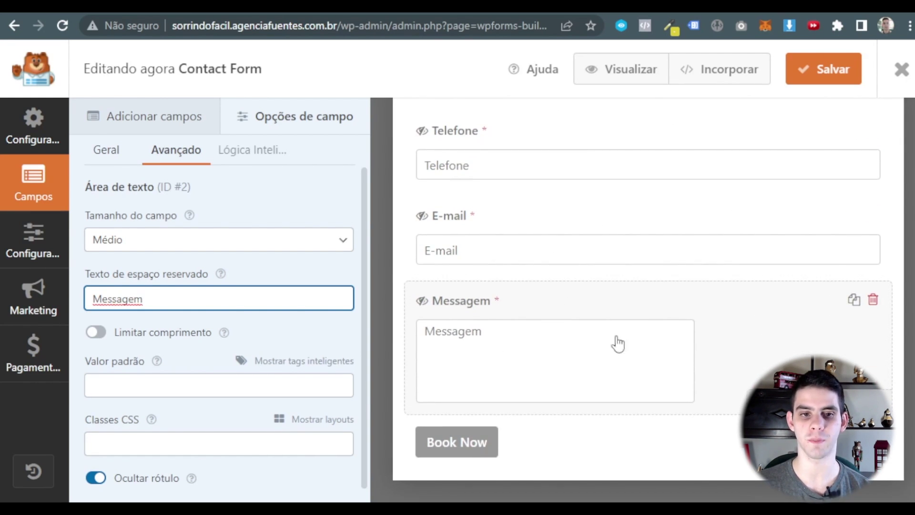
left_click(826, 80)
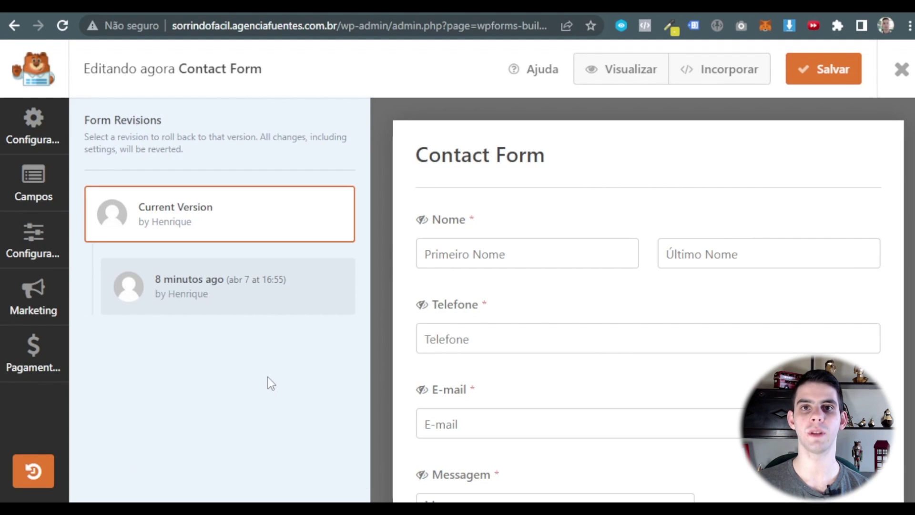
left_click(901, 69)
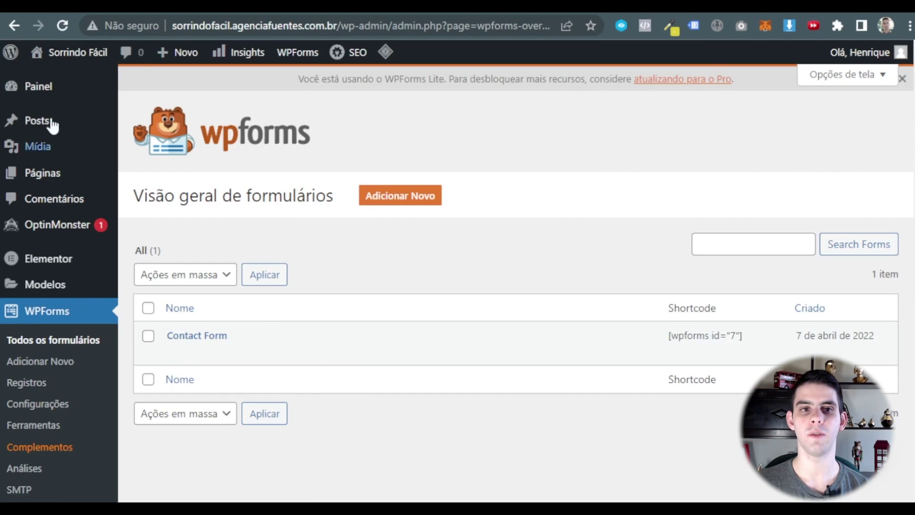
- Visit the live home page and examine the contact form's fields and its Book a Free Consultation heading
left_click(60, 77)
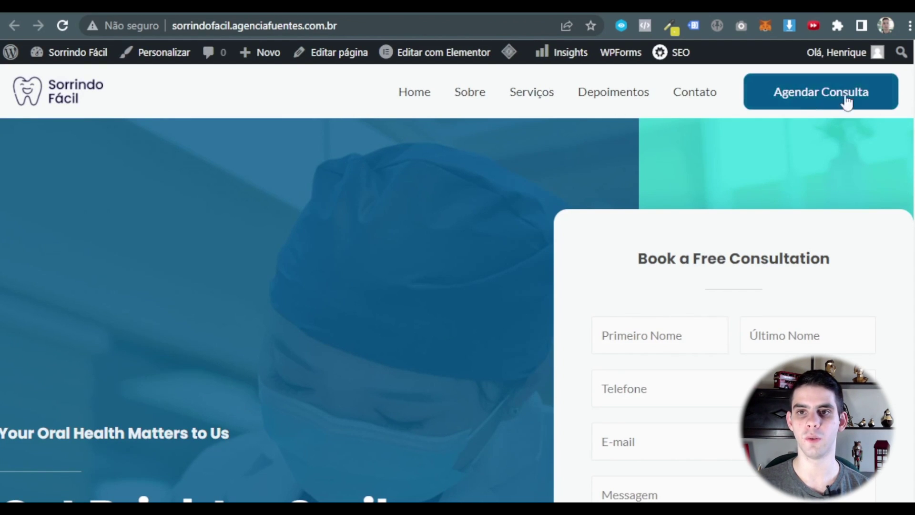
scroll(712, 169, "down", 1)
scroll(694, 266, "down", 4)
scroll(728, 268, "up", 2)
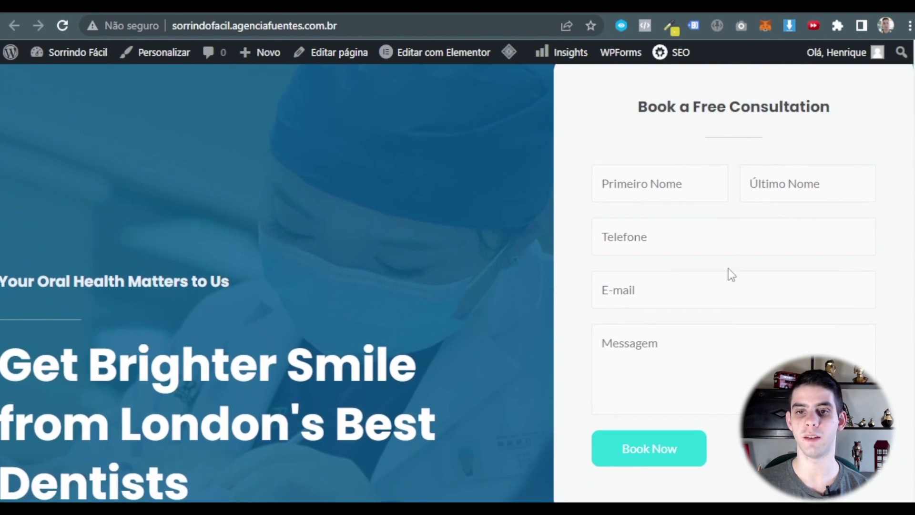
scroll(718, 282, "up", 3)
left_click_drag(639, 258, 821, 251)
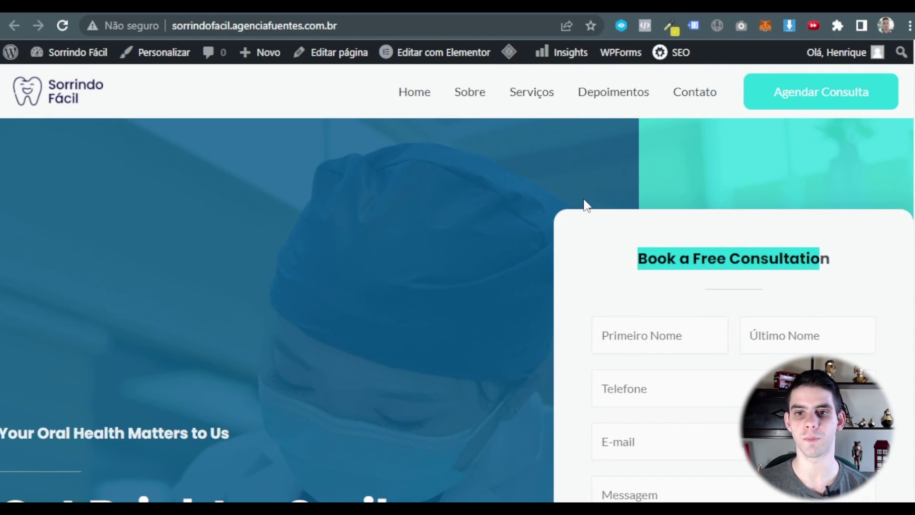
scroll(584, 204, "down", 2)
left_click(561, 171)
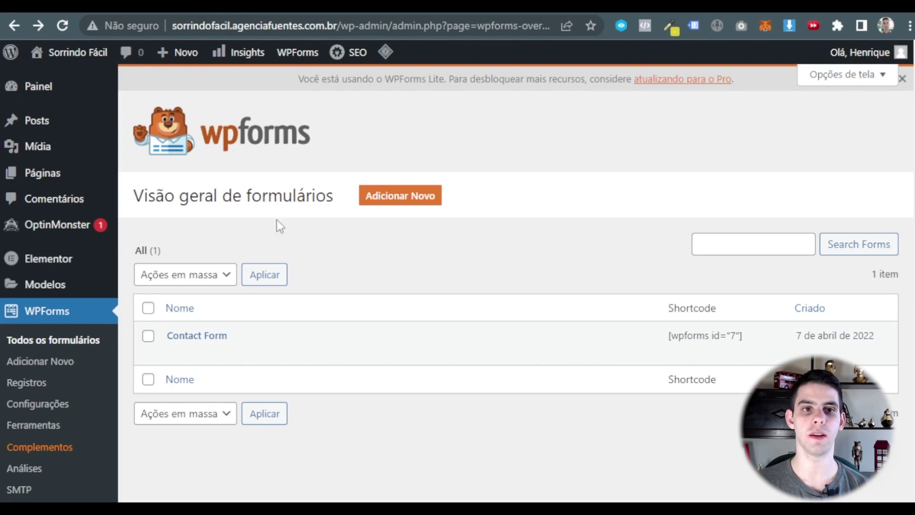
- Open the Home page in Elementor from the pages list, dismissing the AIOSEO notice and closing the Navigator
left_click(42, 172)
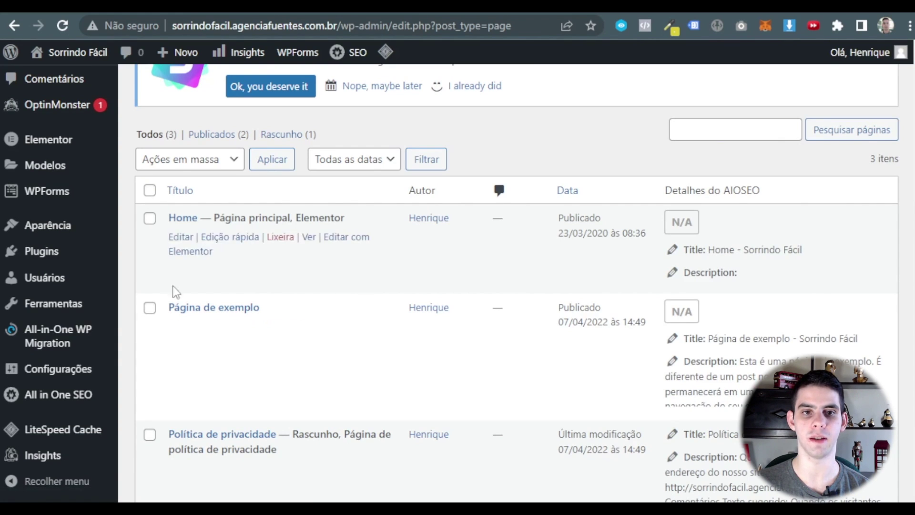
left_click(219, 252)
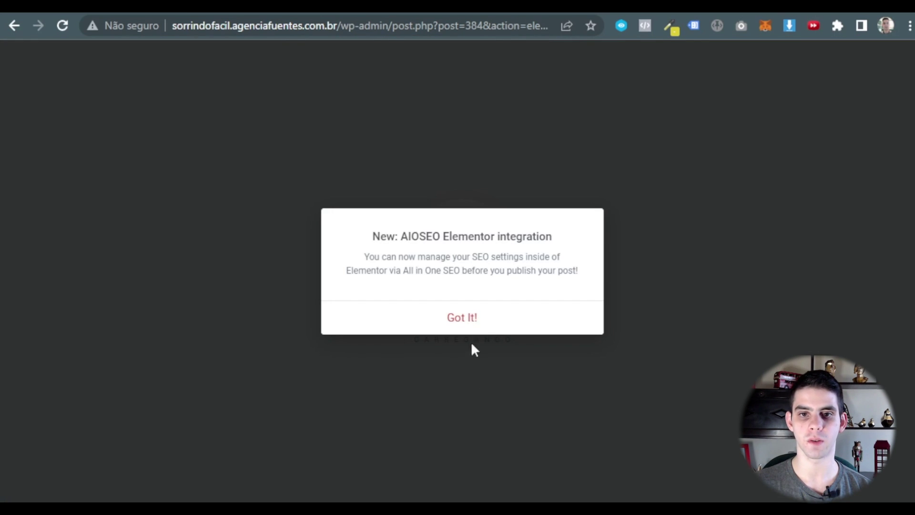
left_click(462, 318)
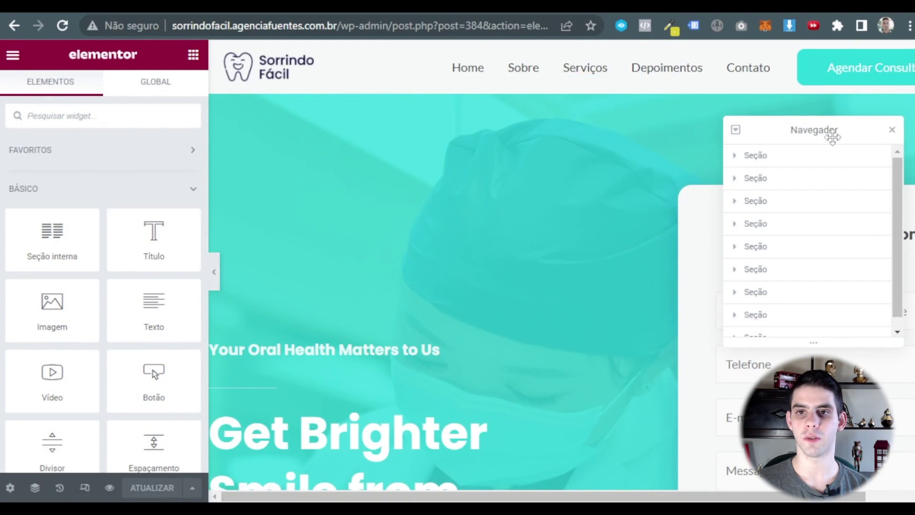
left_click(891, 130)
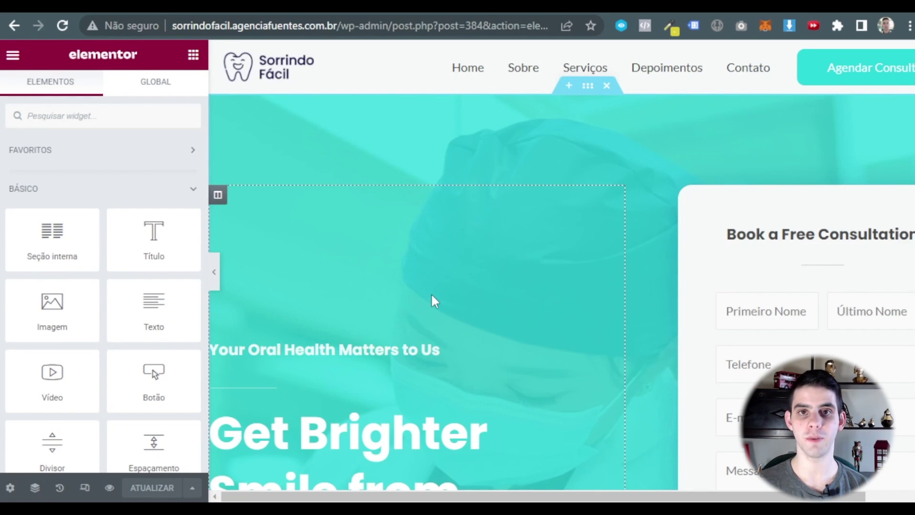
- Add a Título widget to the hero section between the Your Oral Health Matters to Us line and the divider
scroll(123, 202, "down", 8)
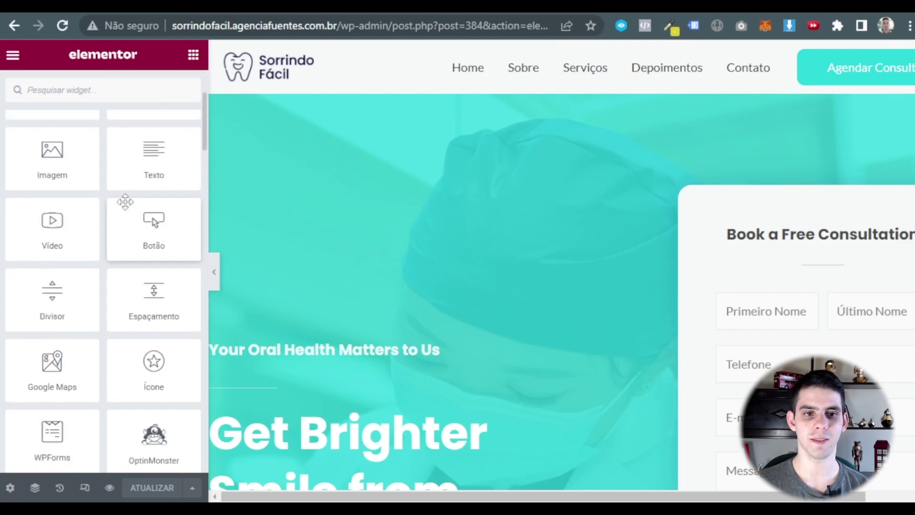
scroll(119, 210, "up", 8)
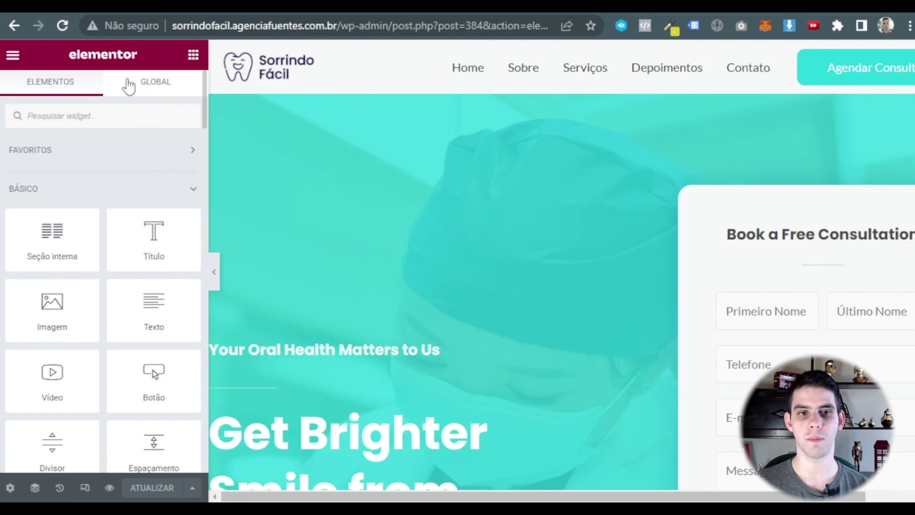
scroll(529, 210, "down", 8)
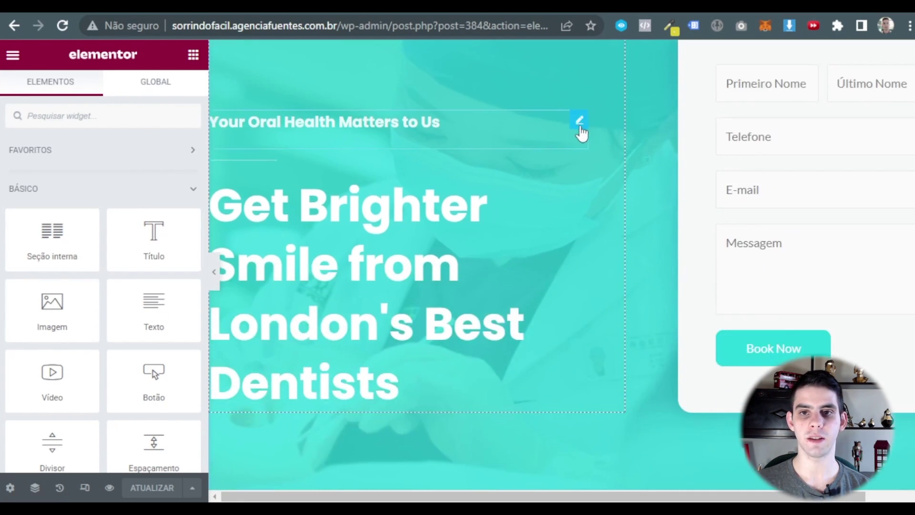
scroll(576, 129, "down", 4)
scroll(576, 129, "up", 12)
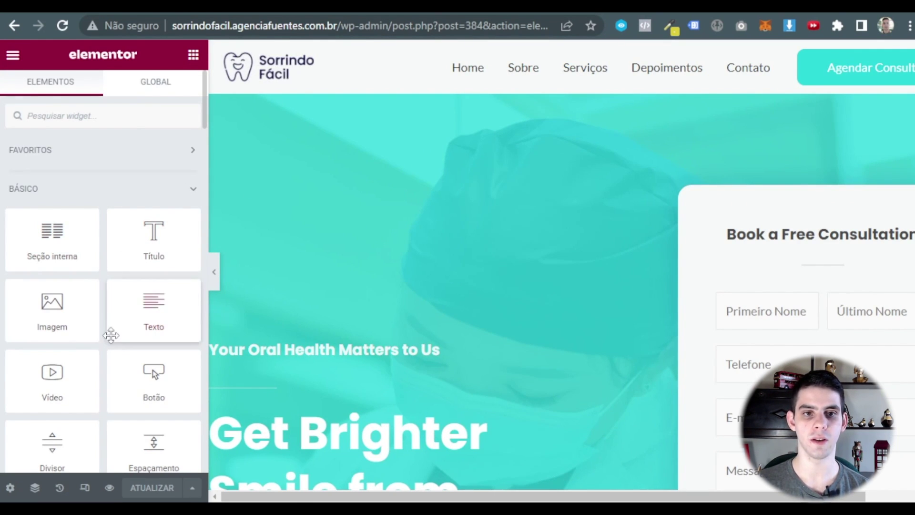
scroll(337, 247, "down", 3)
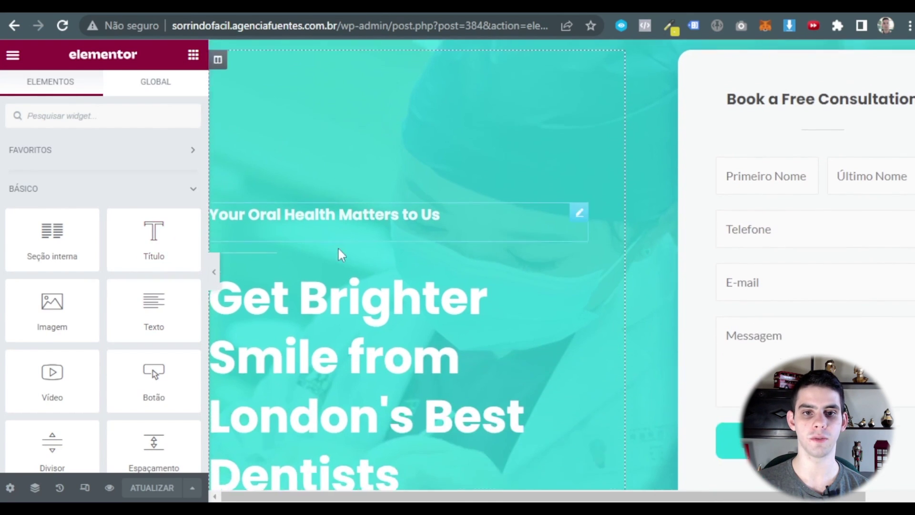
left_click_drag(174, 249, 357, 213)
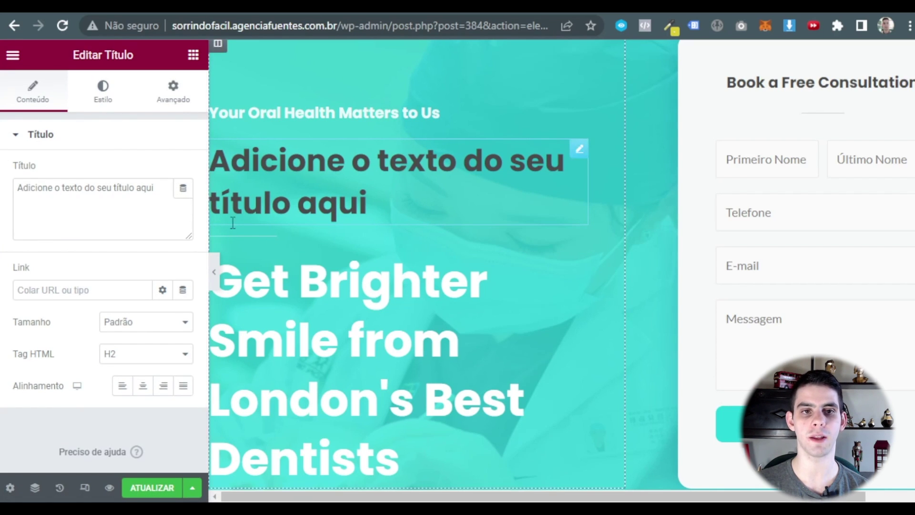
- Replace the new title's sample text with fk f fqui and keep its size at Padrão
left_click_drag(139, 192, 49, 210)
type("fk f f")
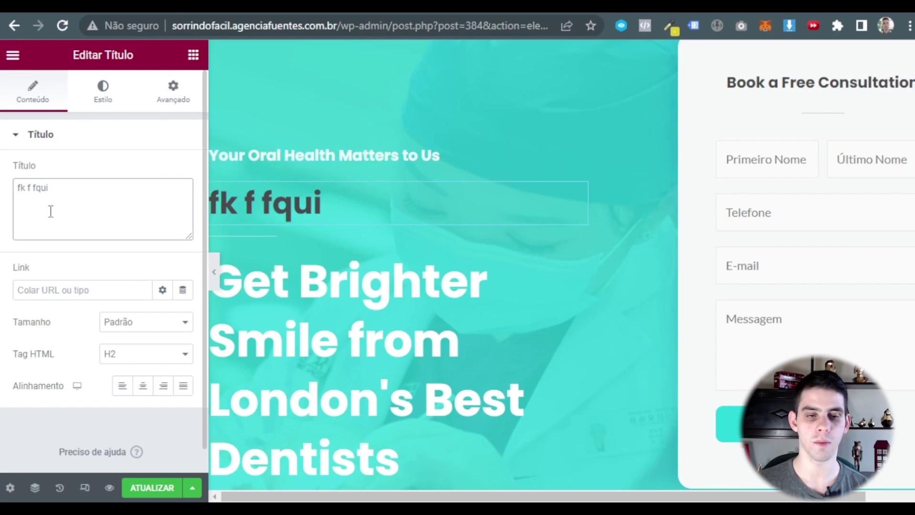
left_click(119, 290)
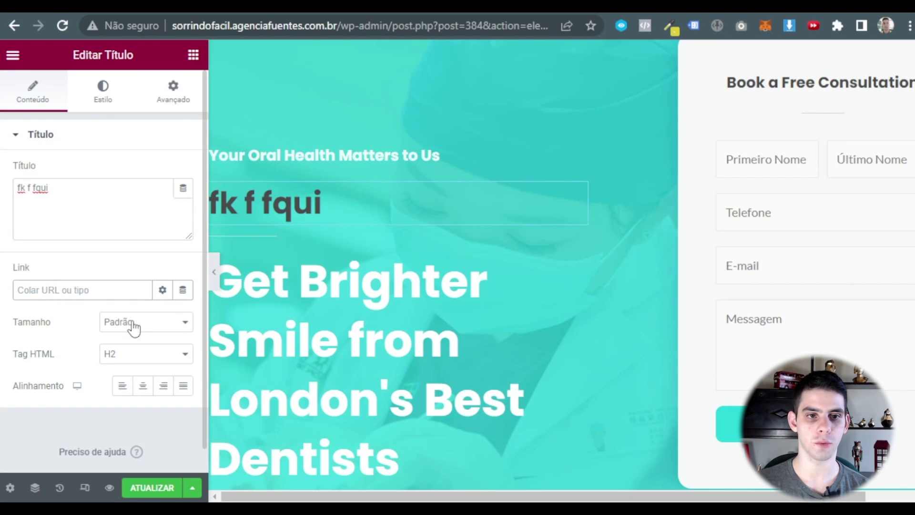
left_click(158, 325)
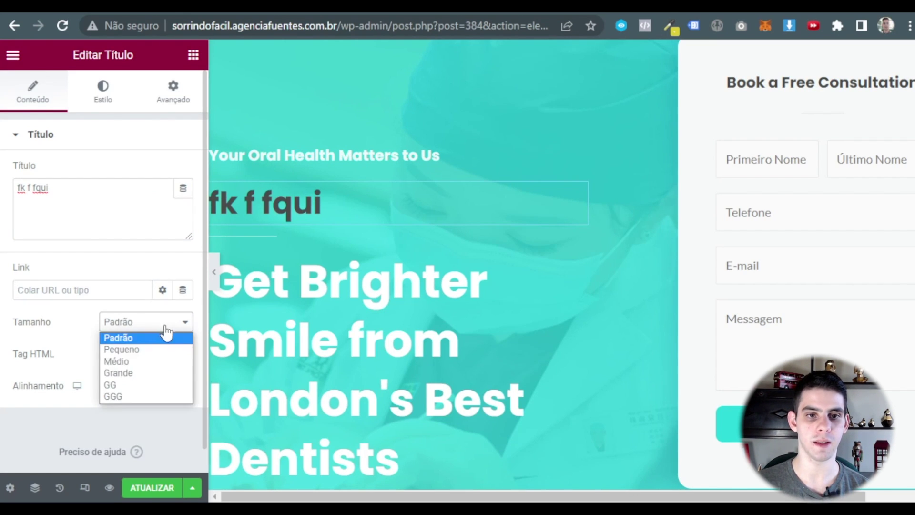
left_click(135, 336)
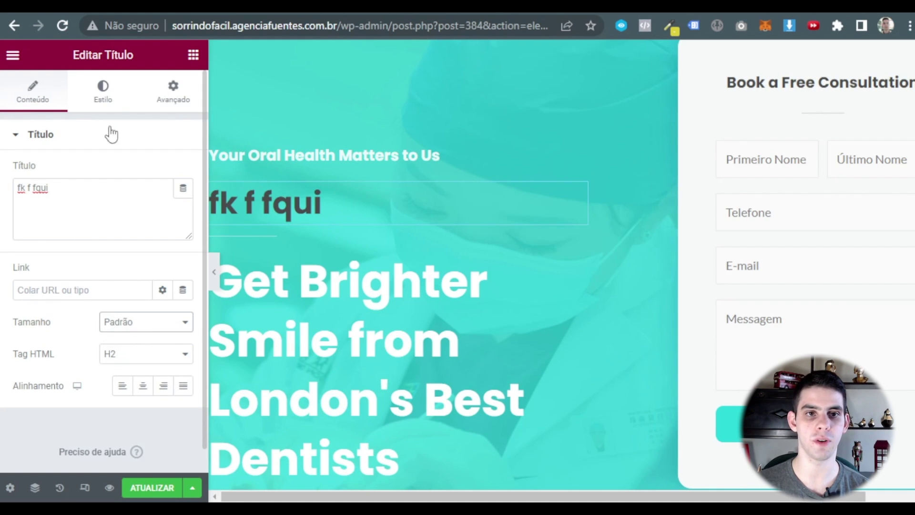
- Try the alignment options on the new title, including right and left, and set it to justified
left_click(162, 387)
left_click(140, 387)
left_click(140, 387)
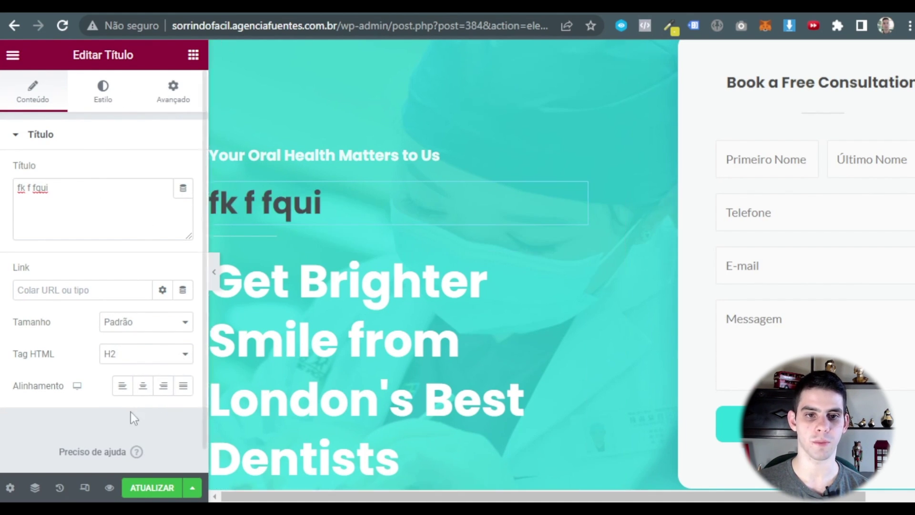
left_click(163, 386)
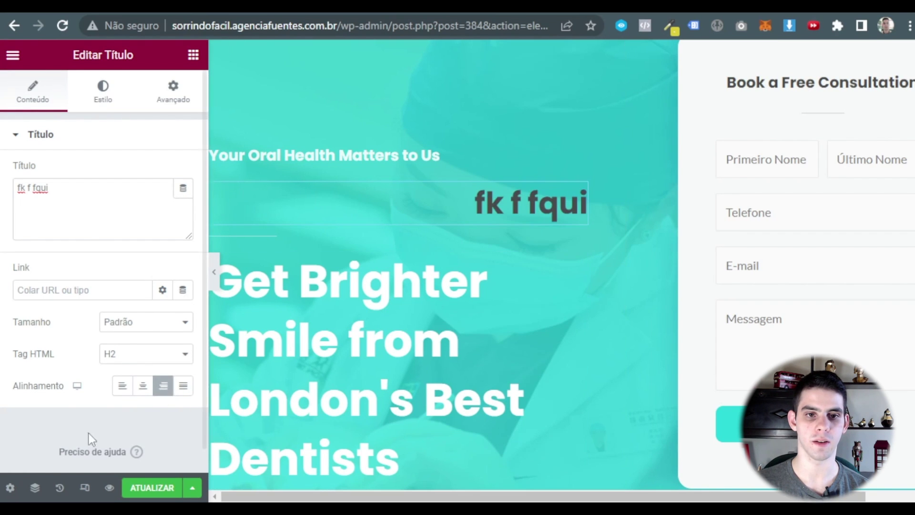
left_click(122, 386)
left_click(183, 385)
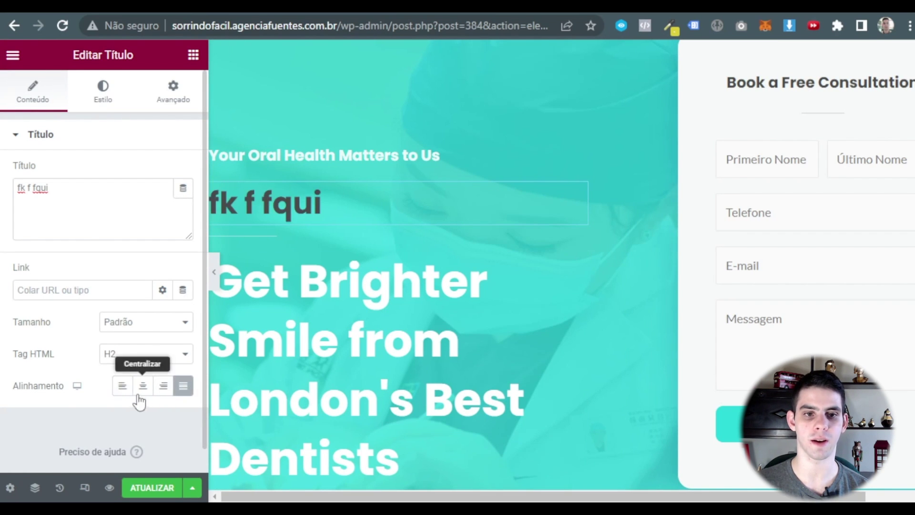
- Change the fk f fqui title's text color, trying dark red and settling on an olive green
left_click(102, 92)
left_click(183, 171)
left_click(258, 268)
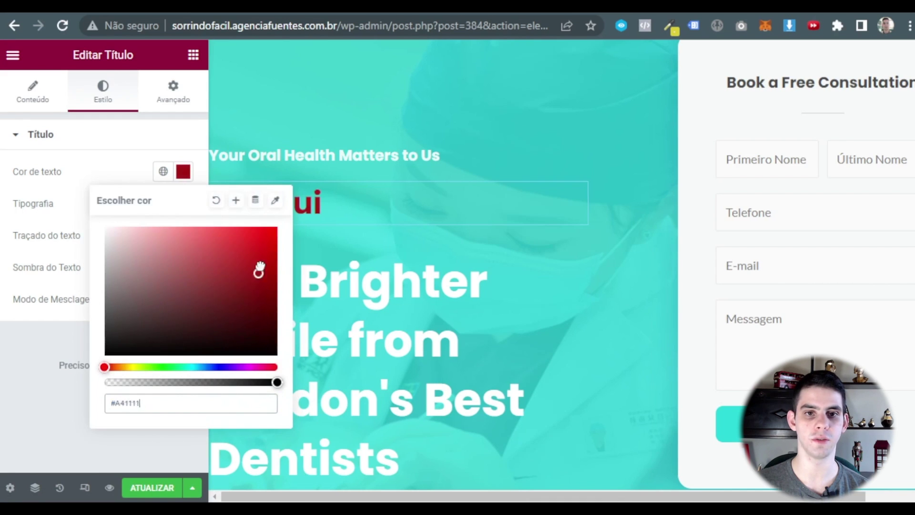
left_click(197, 203)
- Set the title's typography size to 54 px and keep the font family at Padrão
left_click(184, 204)
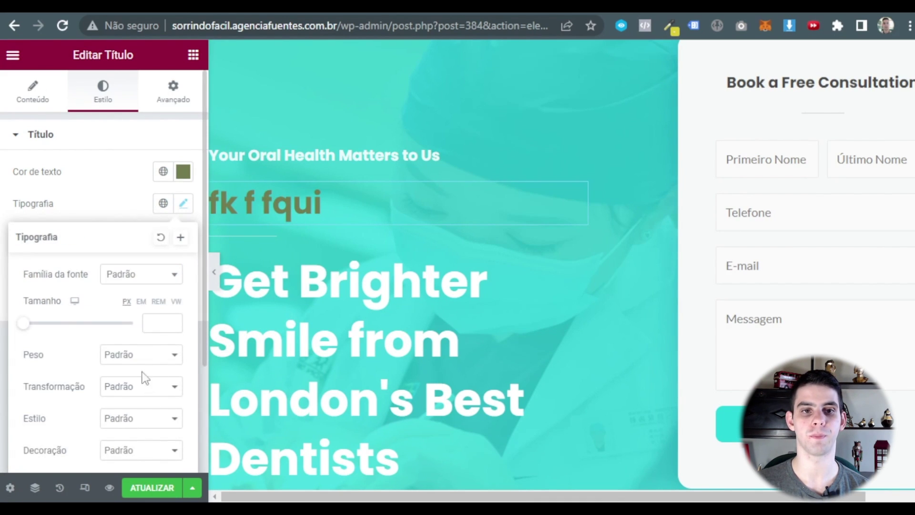
left_click(154, 323)
left_click_drag(26, 324, 49, 323)
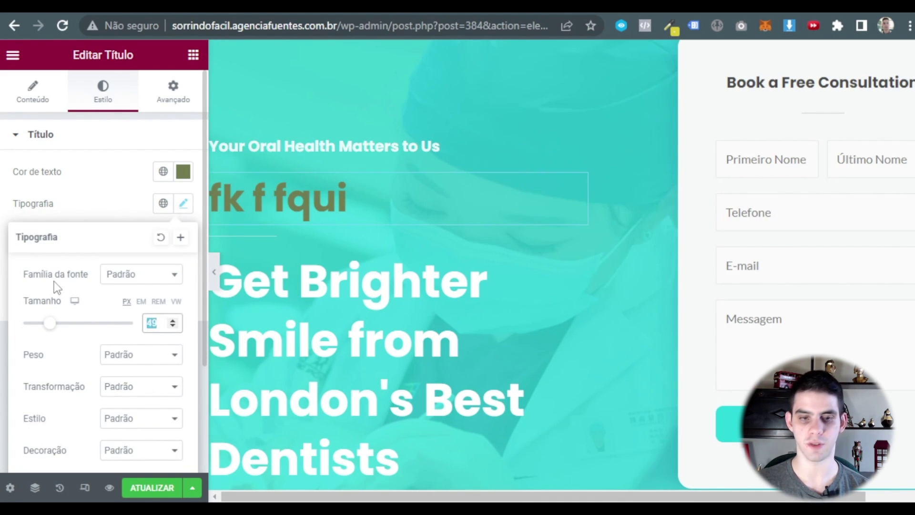
type("54")
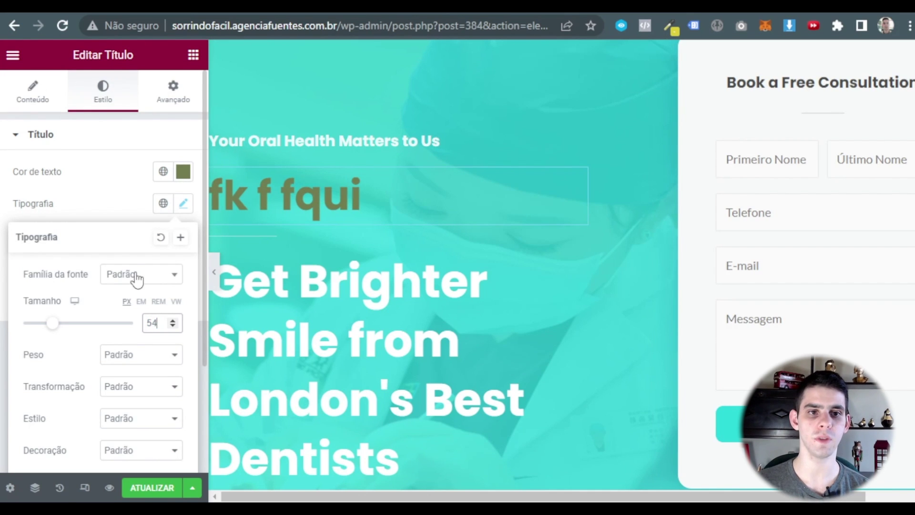
left_click(136, 278)
left_click(95, 281)
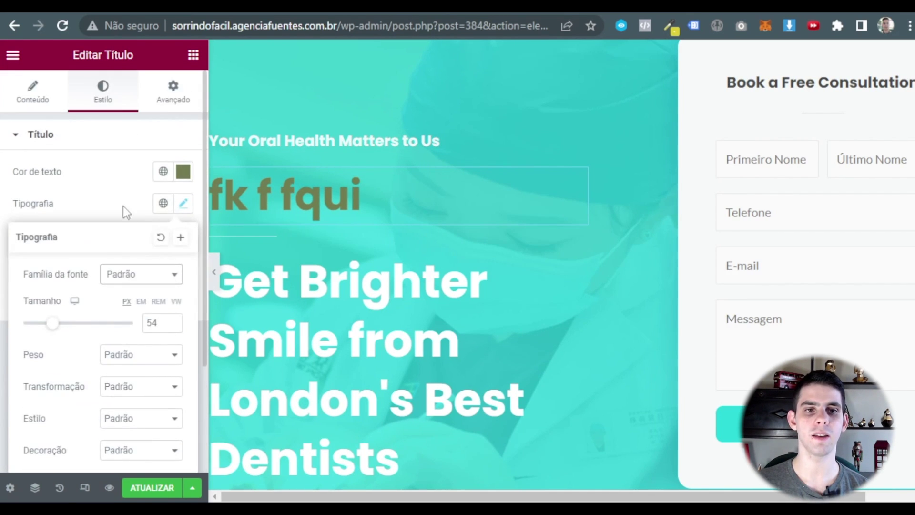
left_click(123, 206)
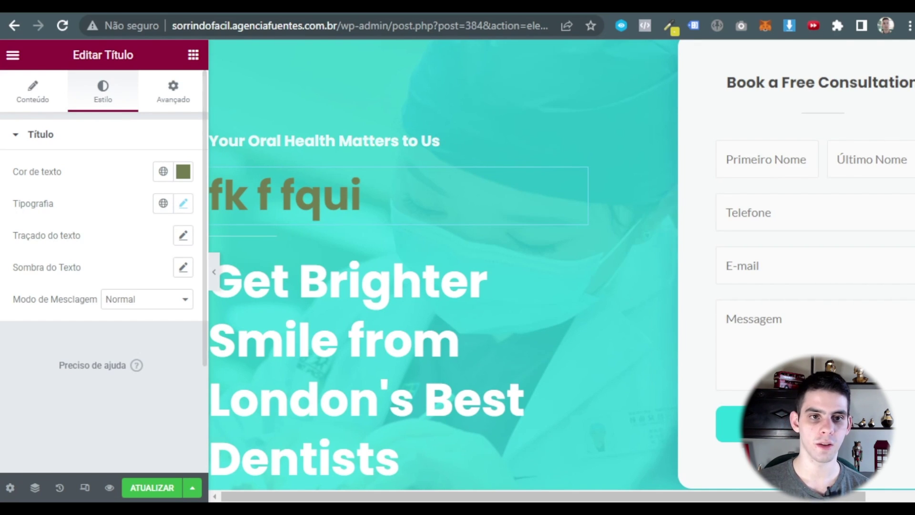
- Look through the fk f fqui title's advanced settings and delete the title widget from the hero section
left_click(174, 96)
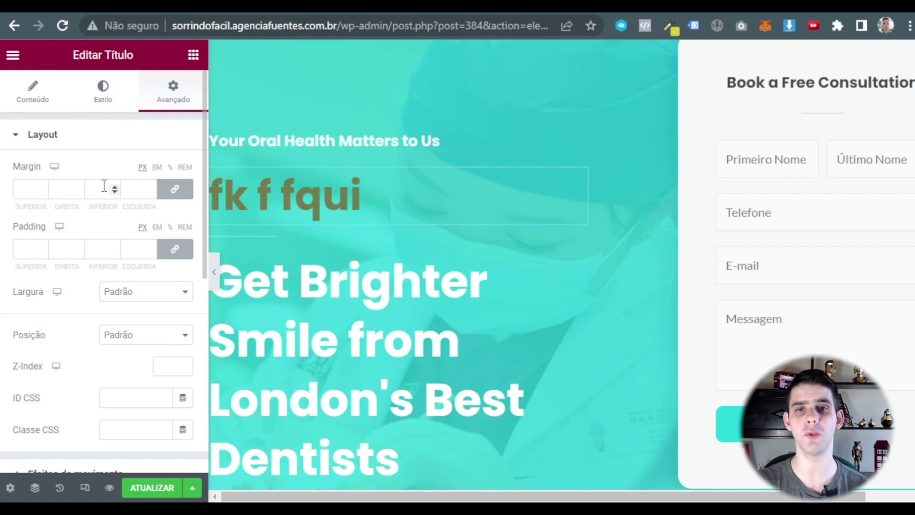
scroll(115, 239, "down", 8)
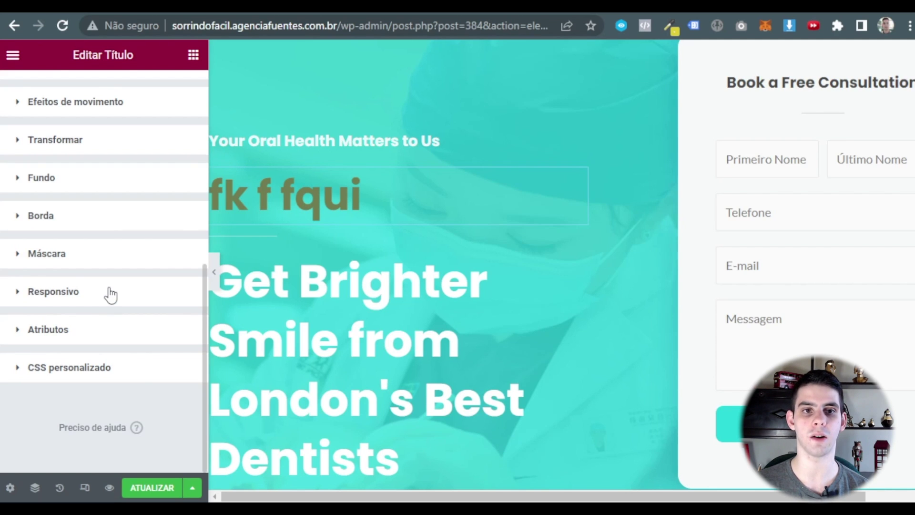
scroll(111, 294, "up", 8)
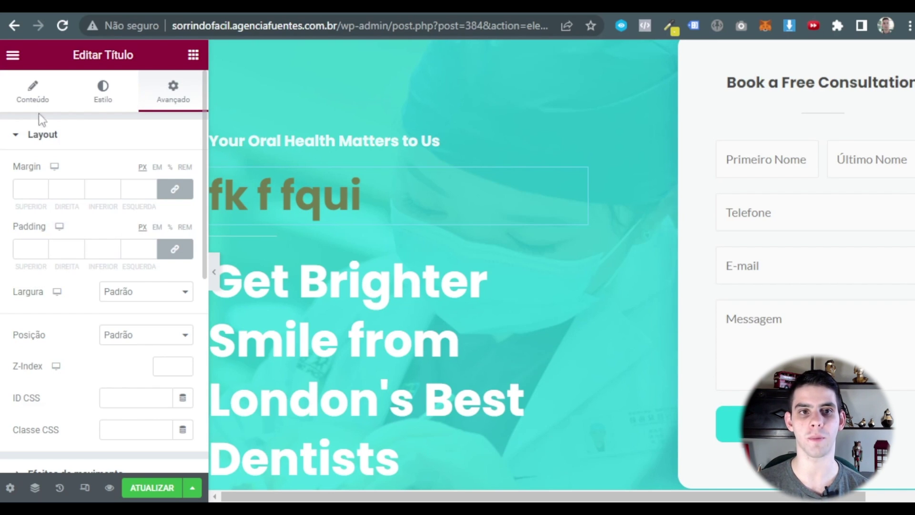
left_click(34, 90)
right_click(577, 182)
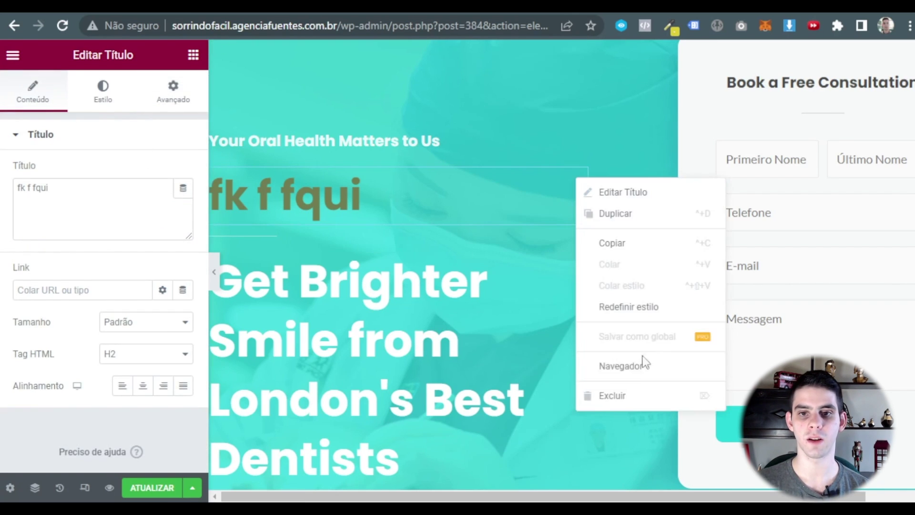
left_click(617, 395)
- Add an Imagem widget above the hero divider and fill it with the tooth-with-braces picture from the media library
mouse_move(52, 307)
left_mouse_down()
mouse_move(112, 316)
mouse_move(362, 215)
left_mouse_up()
left_click(161, 210)
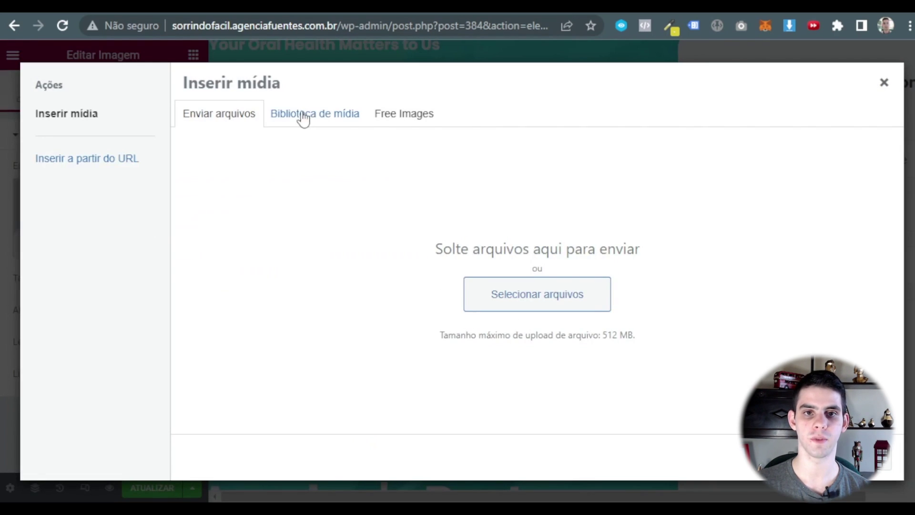
left_click(323, 122)
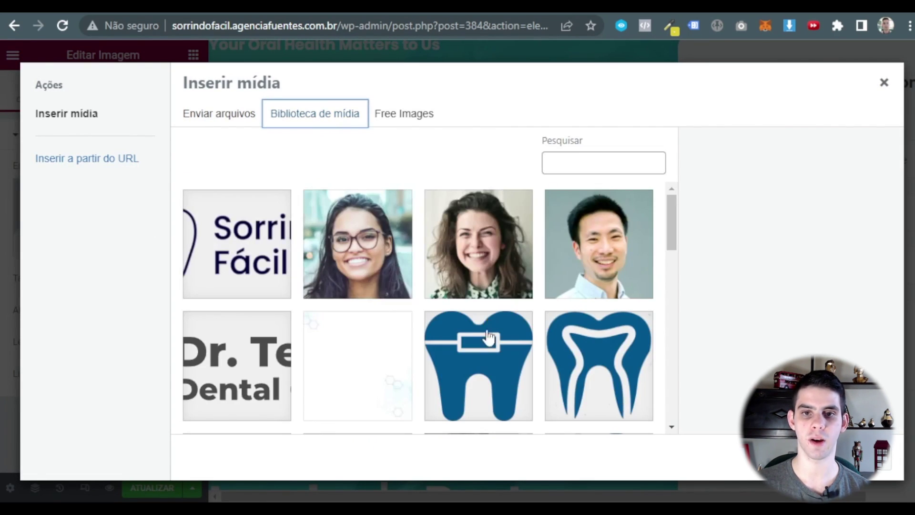
left_click(477, 367)
left_click(883, 463)
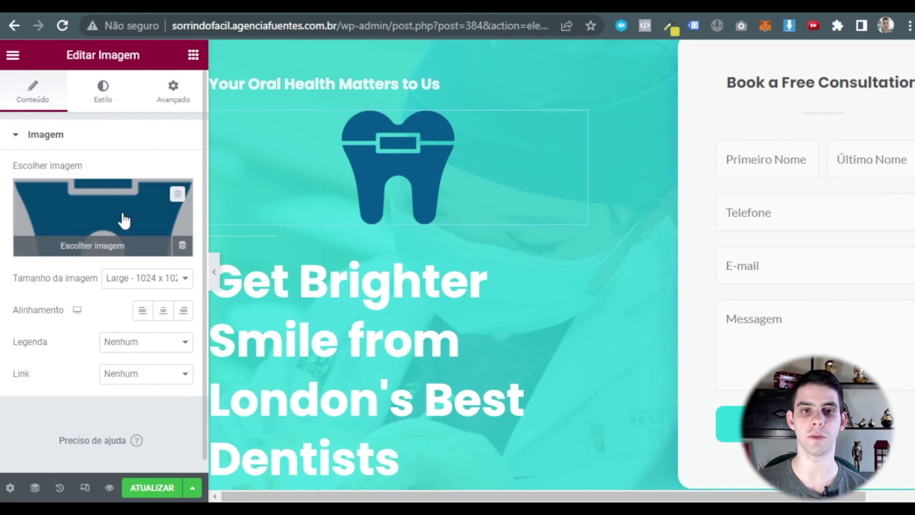
- Try right alignment on the tooth image, set it to left, and check the image size and link options
left_click(143, 280)
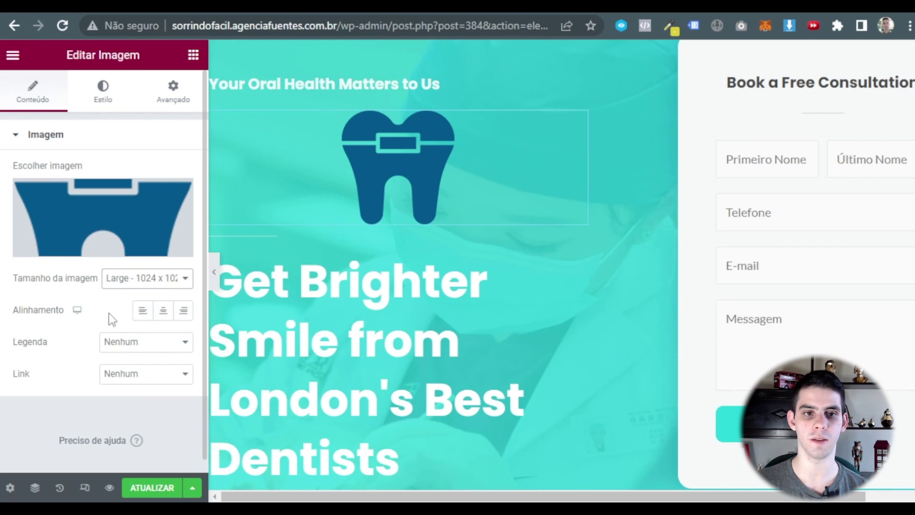
left_click(183, 311)
left_click(142, 310)
left_click(159, 277)
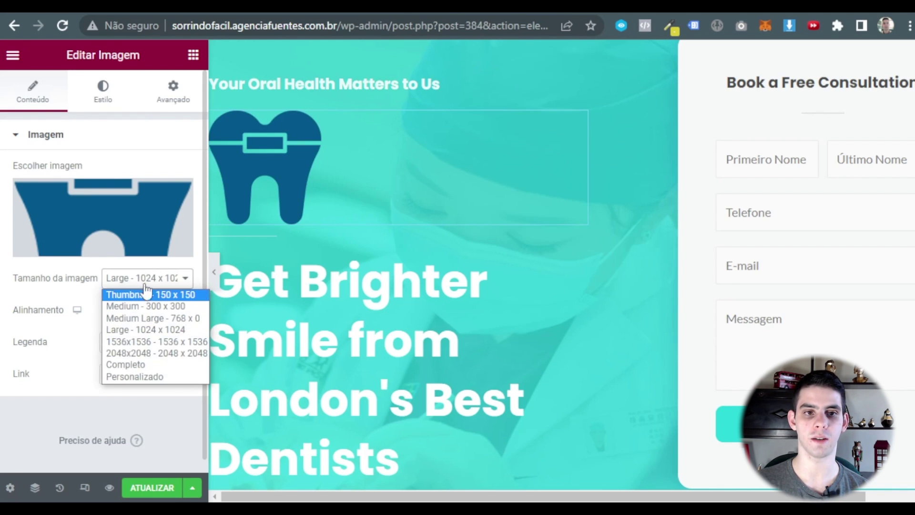
left_click(153, 279)
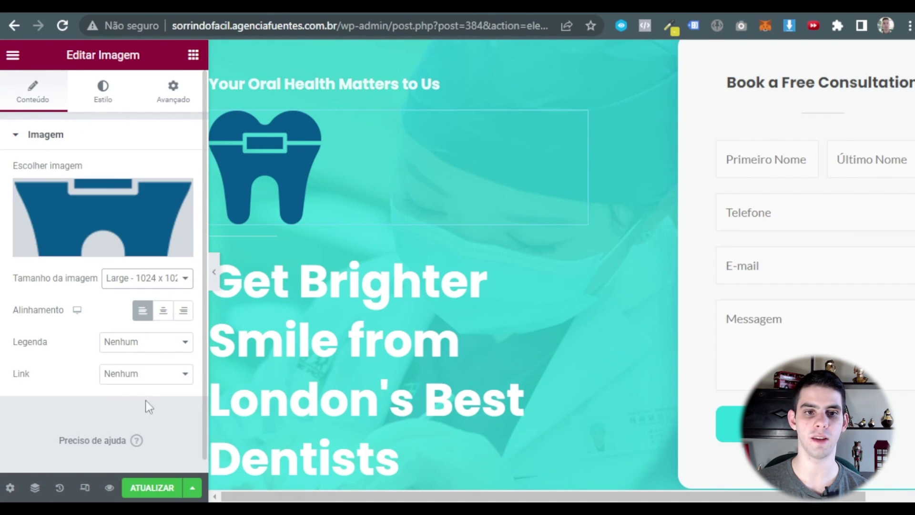
left_click(138, 374)
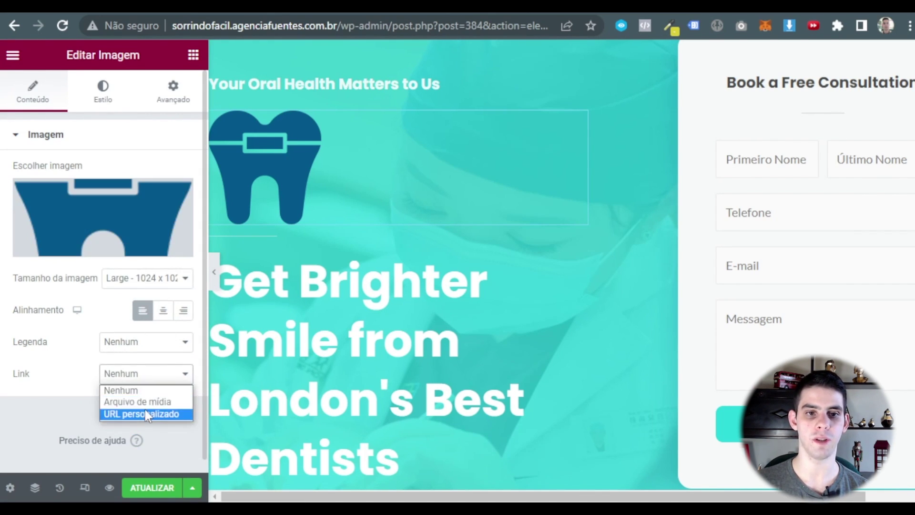
- Set the tooth image's width to 33% and delete the image widget from the hero section
left_click(104, 93)
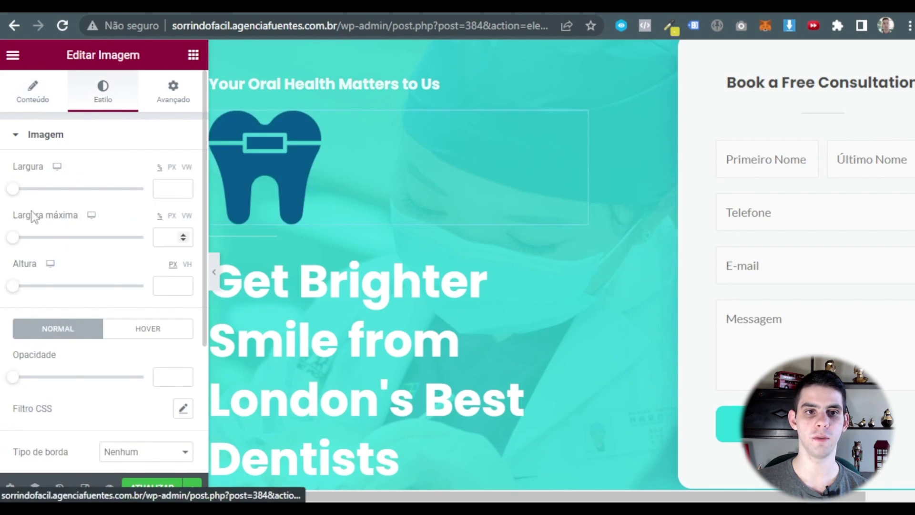
left_click(33, 192)
left_click_drag(33, 197, 55, 189)
scroll(106, 280, "down", 4)
scroll(106, 280, "up", 4)
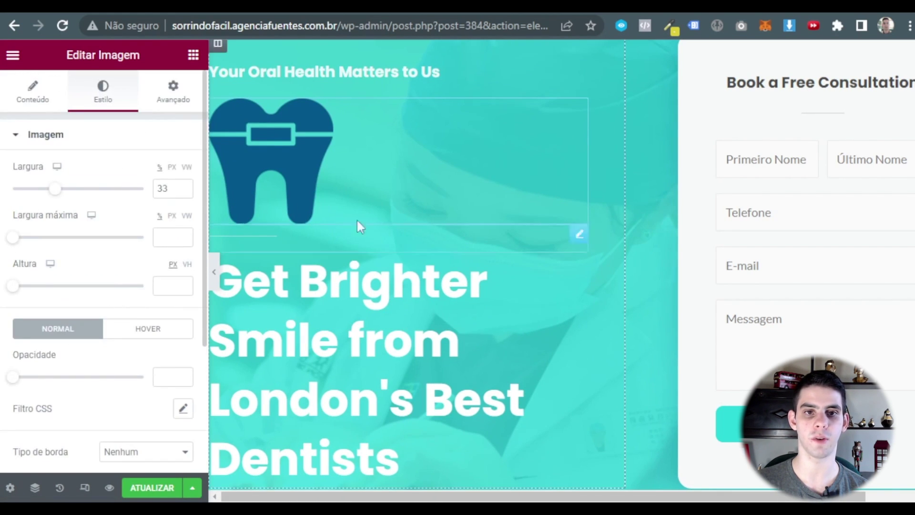
right_click(446, 144)
left_click(482, 361)
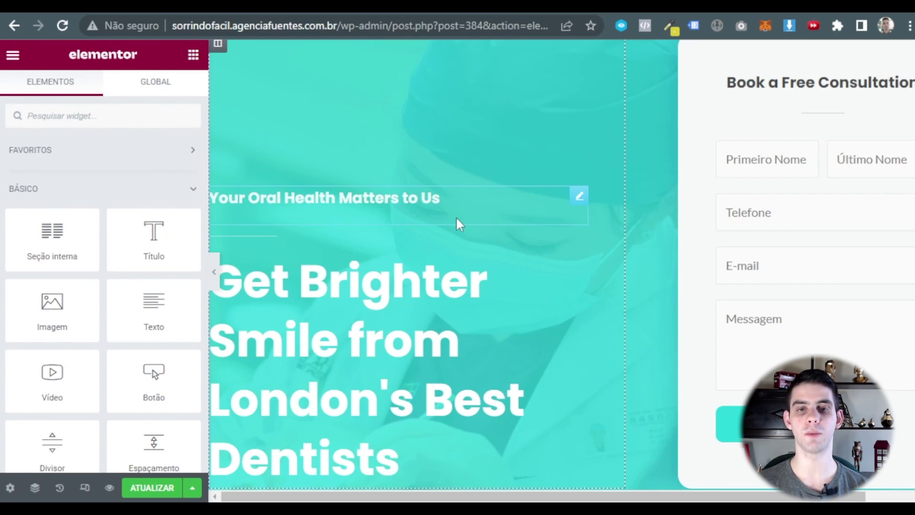
- Examine the hero section's layout settings and its style groups, including the Fundo background options
scroll(429, 220, "up", 3)
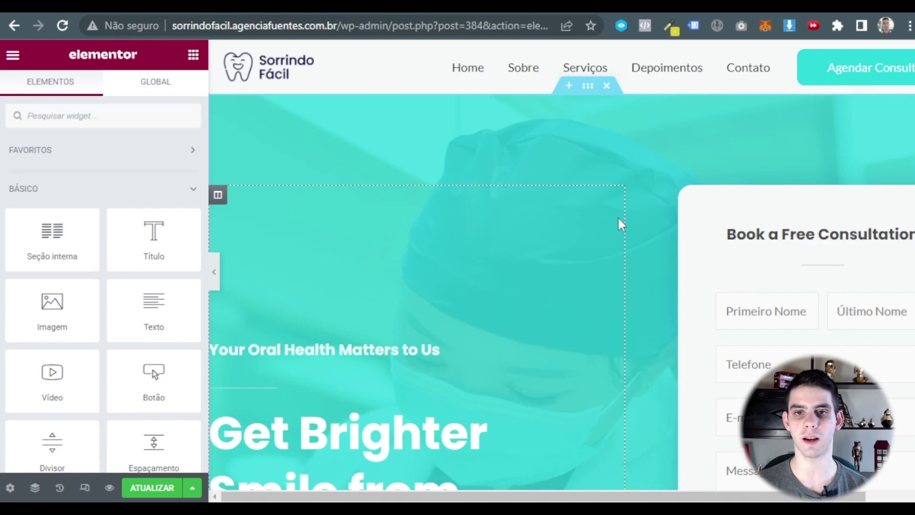
left_click(587, 87)
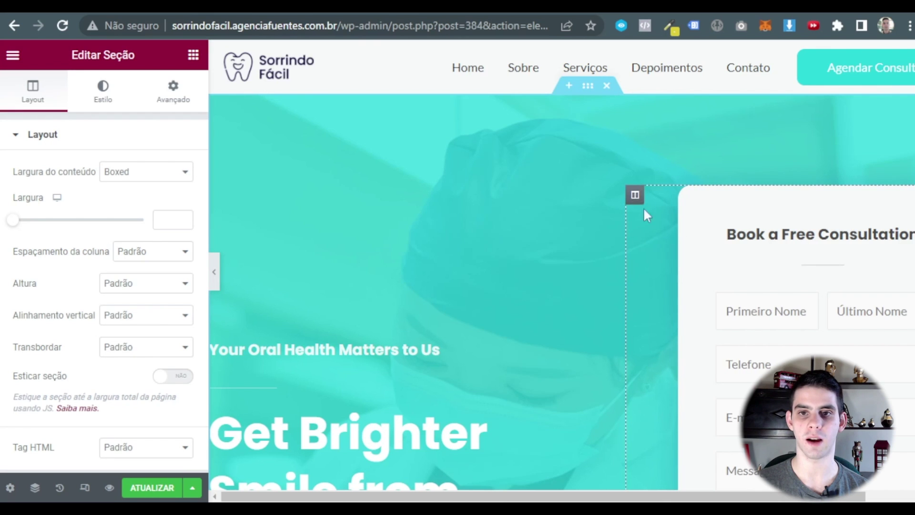
scroll(465, 178, "down", 3)
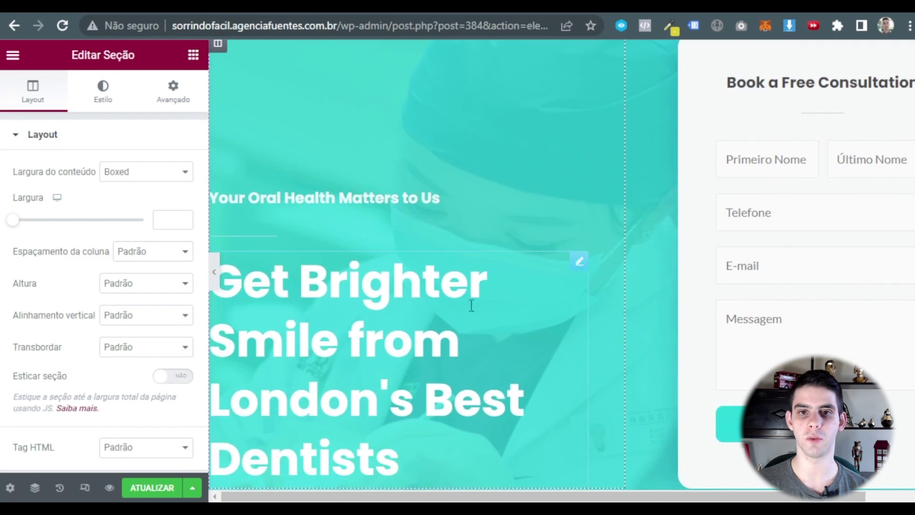
scroll(543, 290, "up", 3)
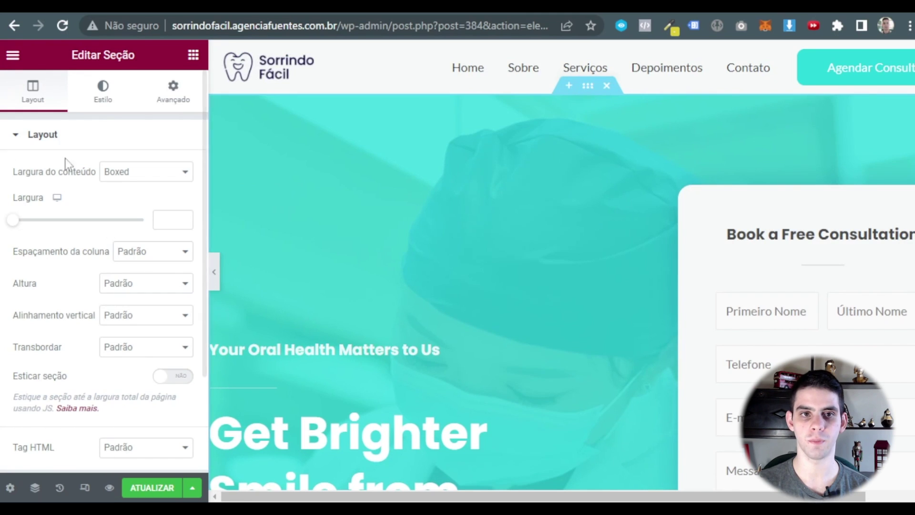
left_click(105, 108)
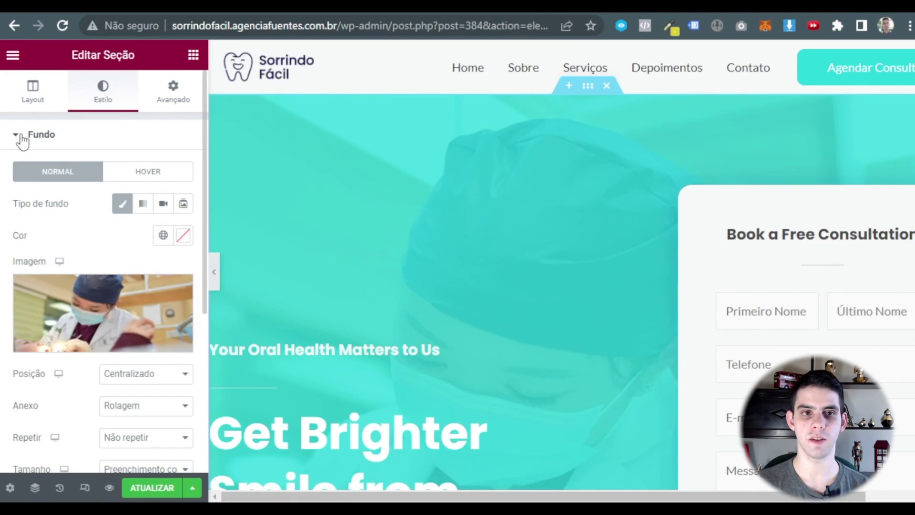
left_click(20, 138)
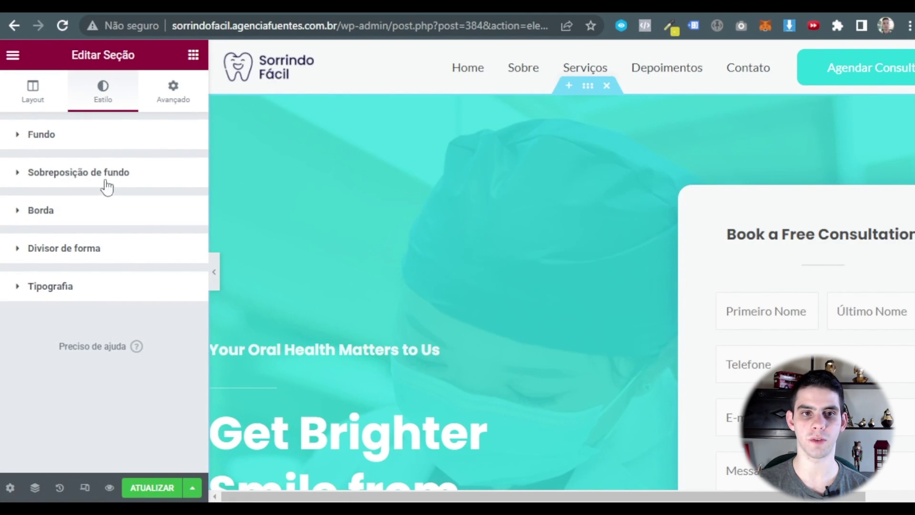
left_click(34, 143)
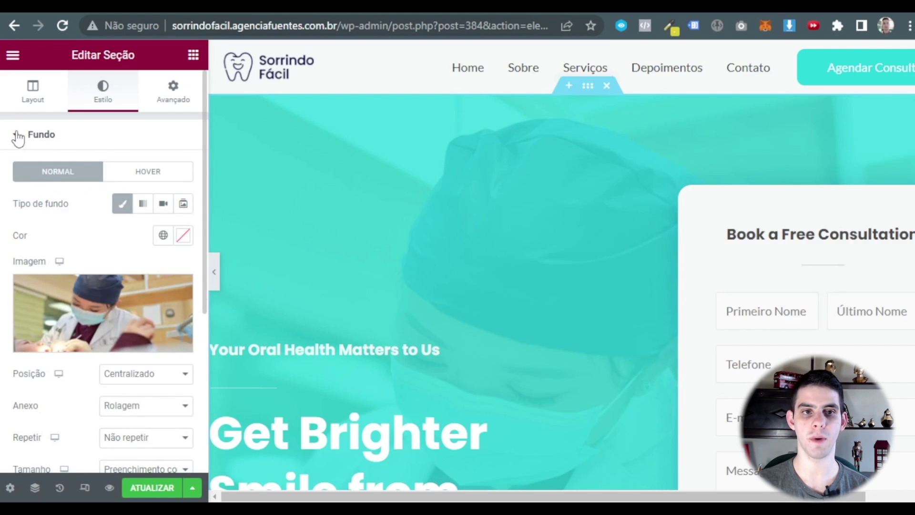
left_click(51, 139)
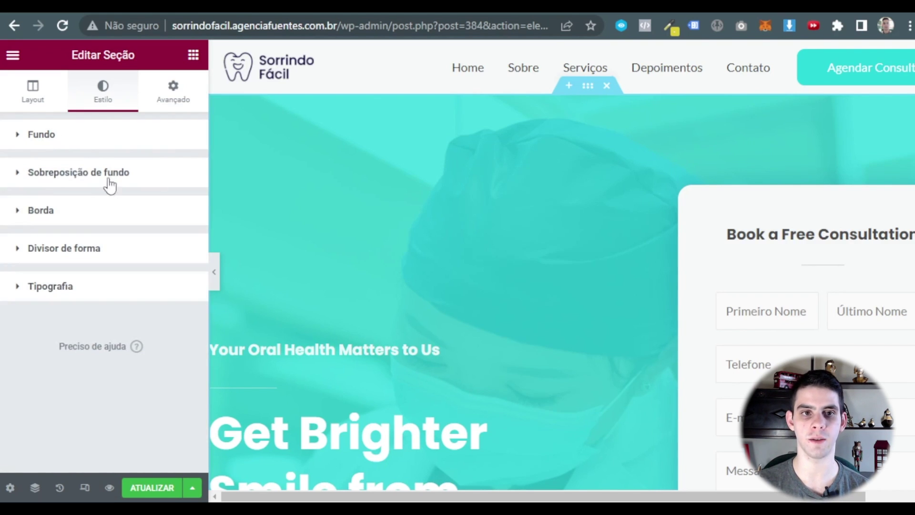
- Adjust the primary color's Local in the hero's background overlay gradient, ending at 30, and update the page
left_click(145, 181)
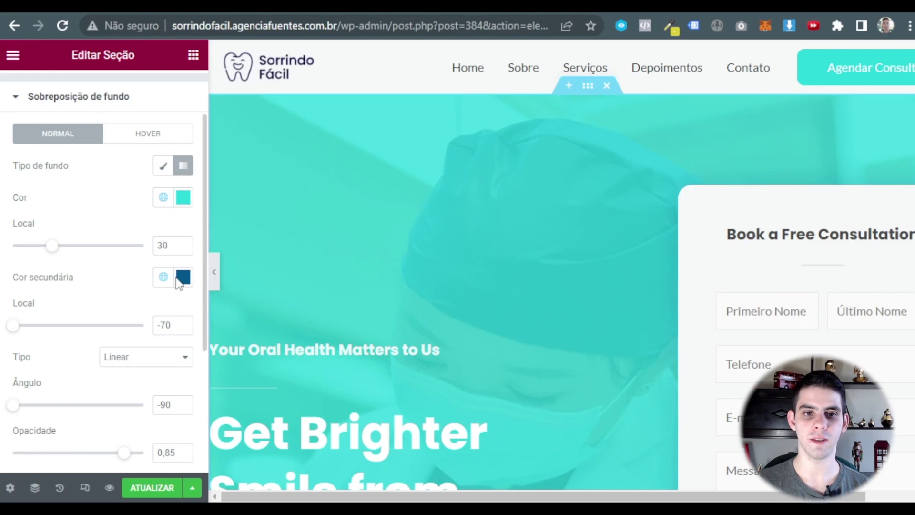
left_click(185, 250)
left_click(183, 243)
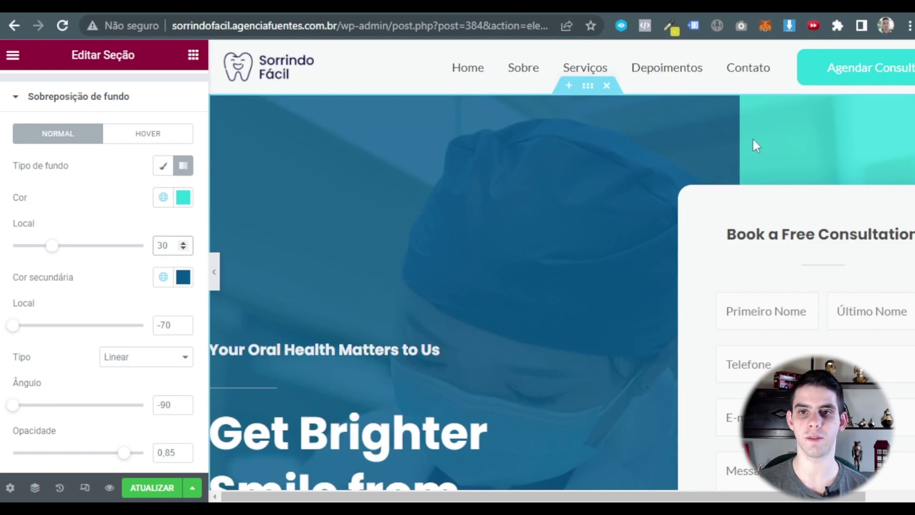
left_click(152, 487)
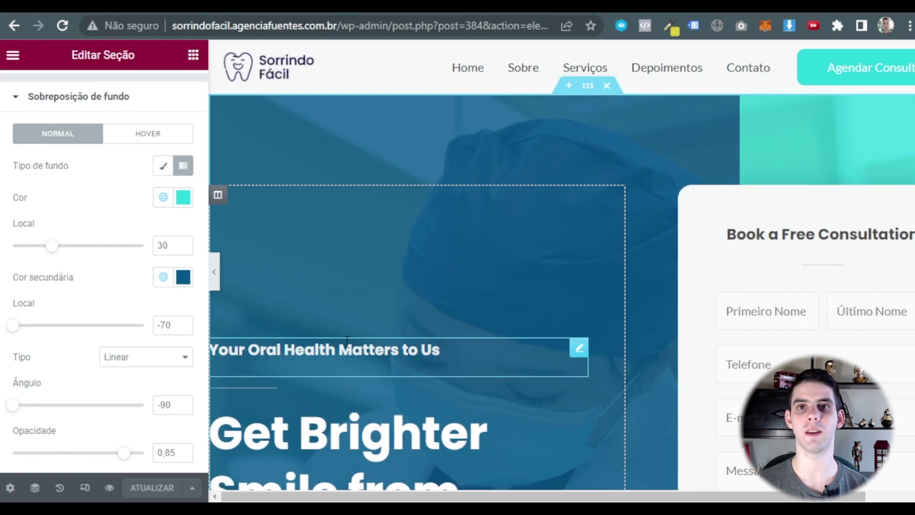
- Preview the hero section at full width without the editing panel, and bring the panel back
left_click(216, 276)
scroll(337, 150, "down", 5)
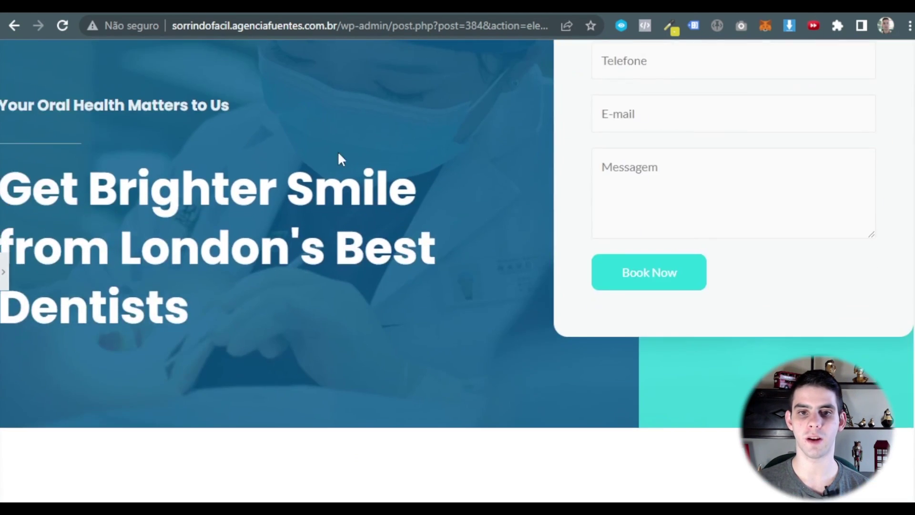
scroll(338, 151, "up", 5)
left_click(3, 271)
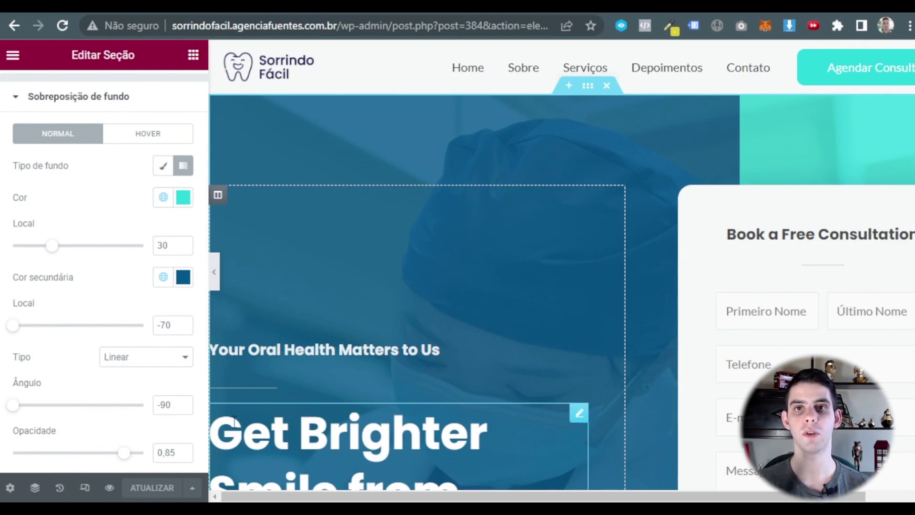
left_click(215, 277)
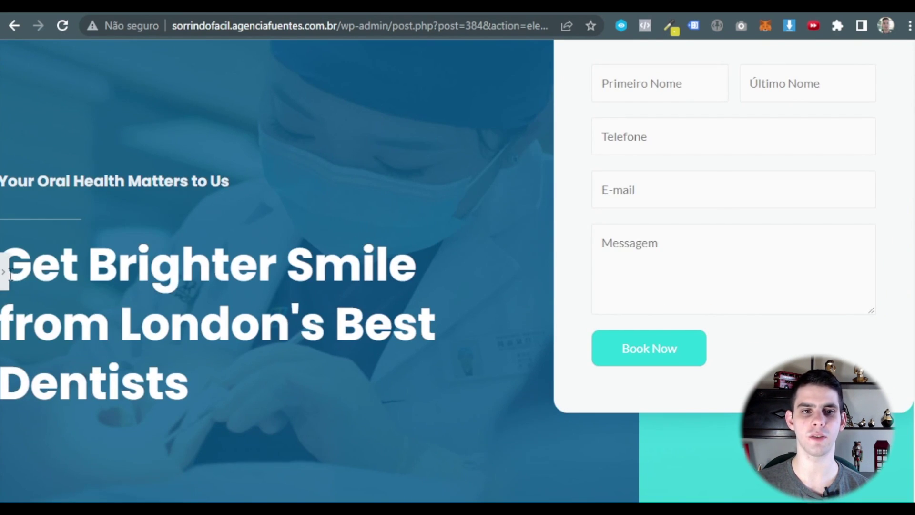
left_click(5, 270)
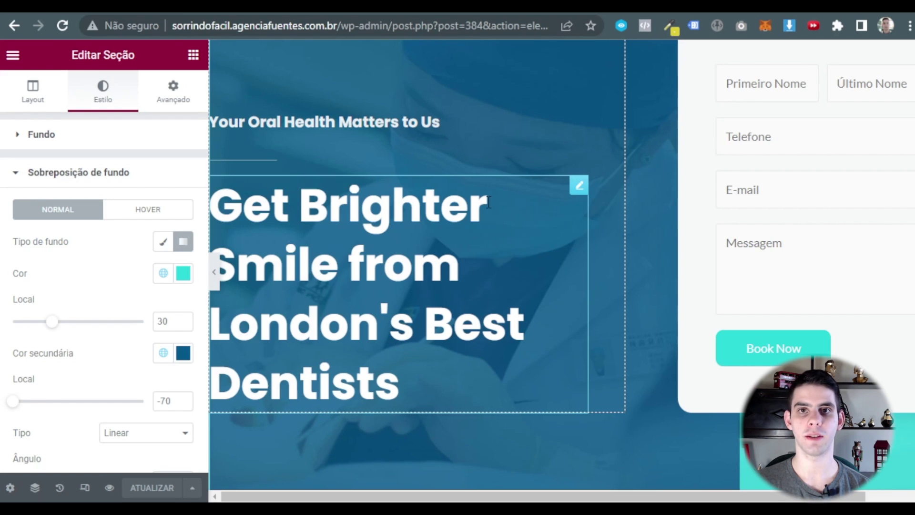
- Set the default content width to 1100 px in the site-wide layout settings
left_click(13, 56)
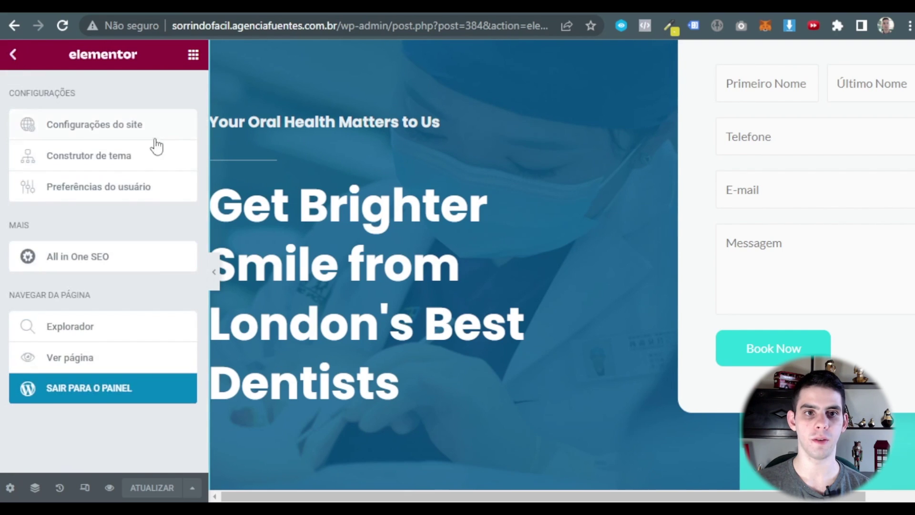
left_click(114, 138)
scroll(86, 245, "down", 2)
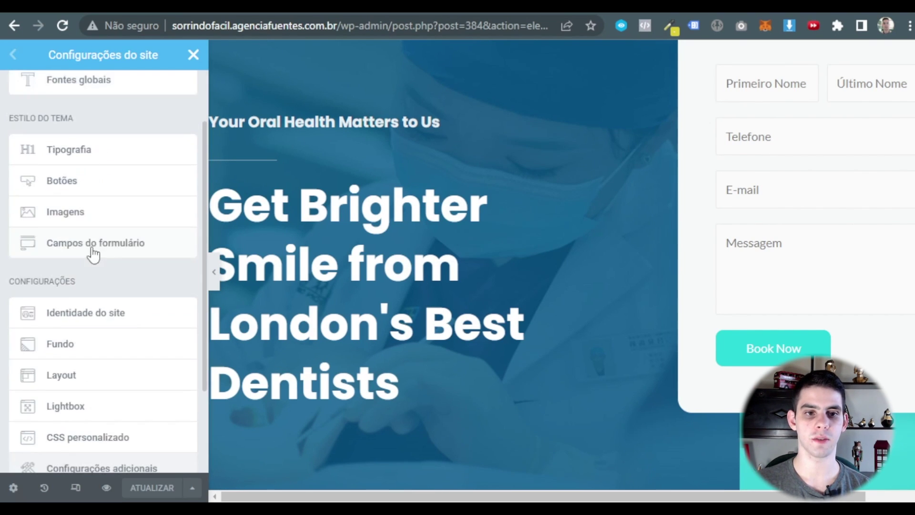
scroll(115, 382, "up", 2)
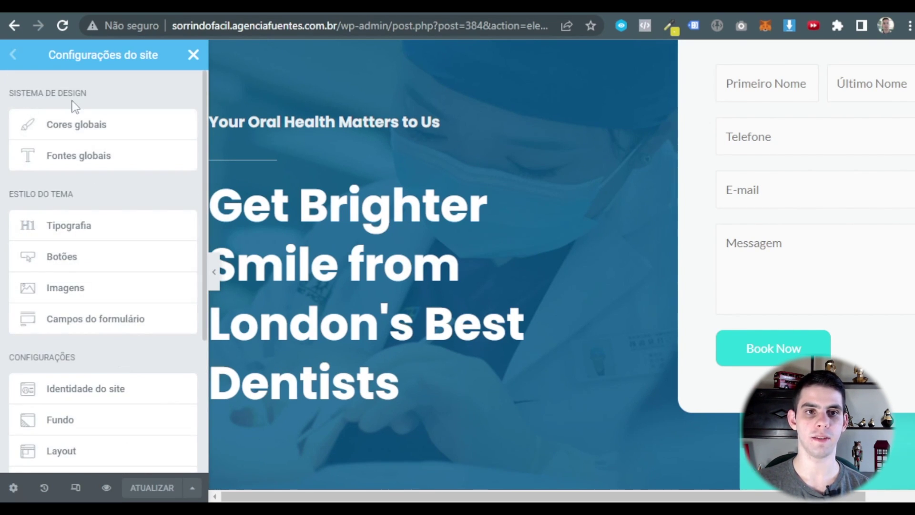
scroll(79, 169, "down", 2)
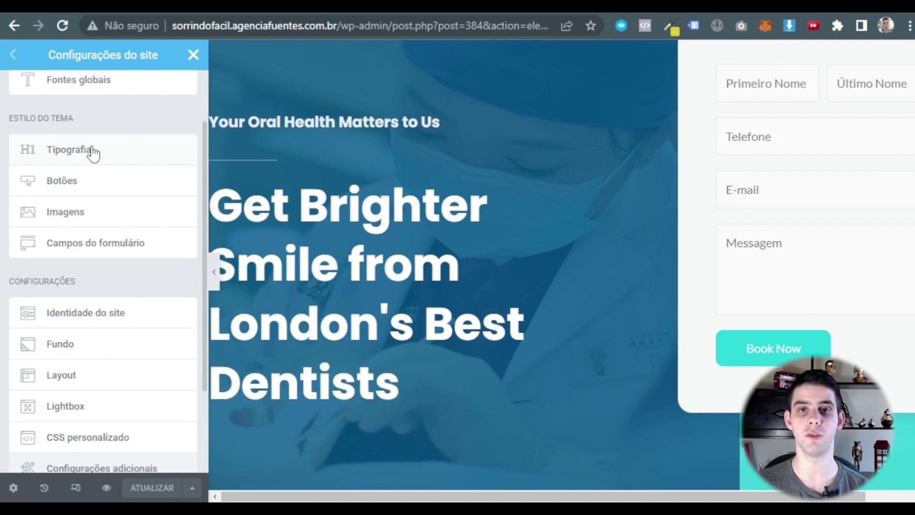
scroll(104, 155, "down", 2)
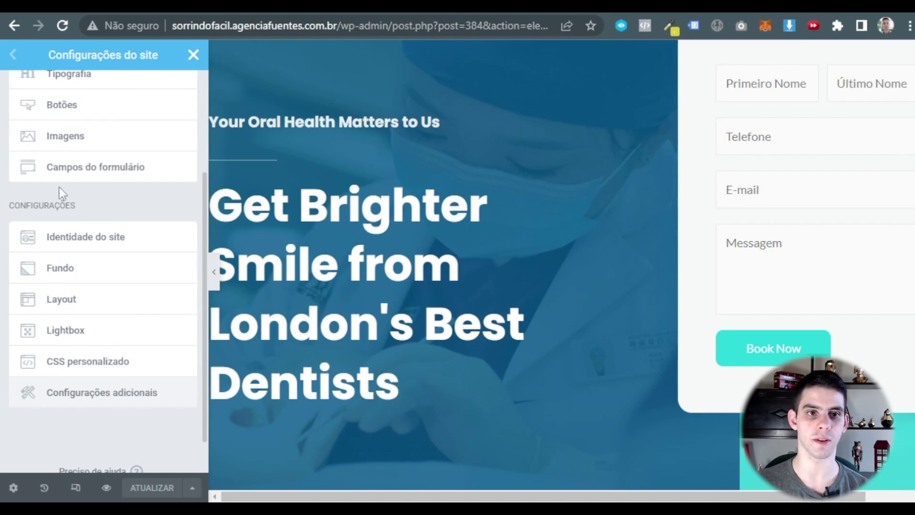
left_click(76, 301)
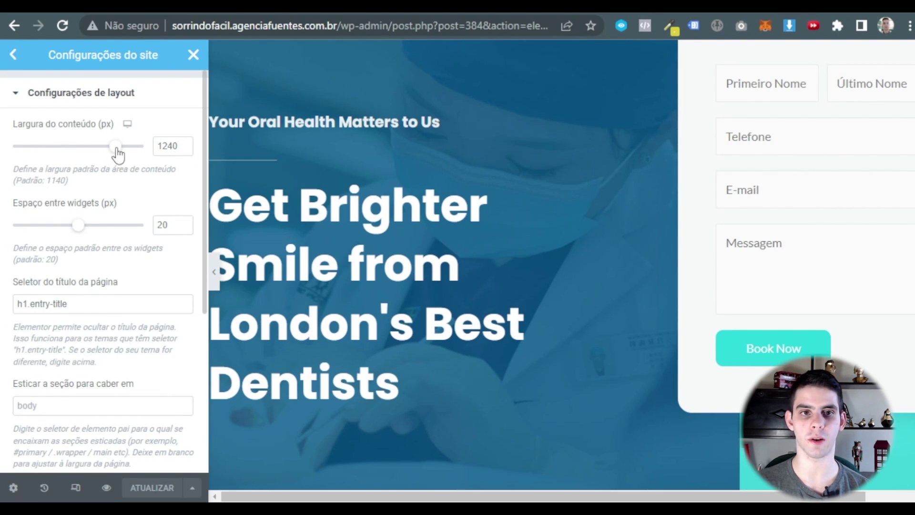
left_click_drag(117, 150, 76, 149)
double_click(166, 146)
type("1100")
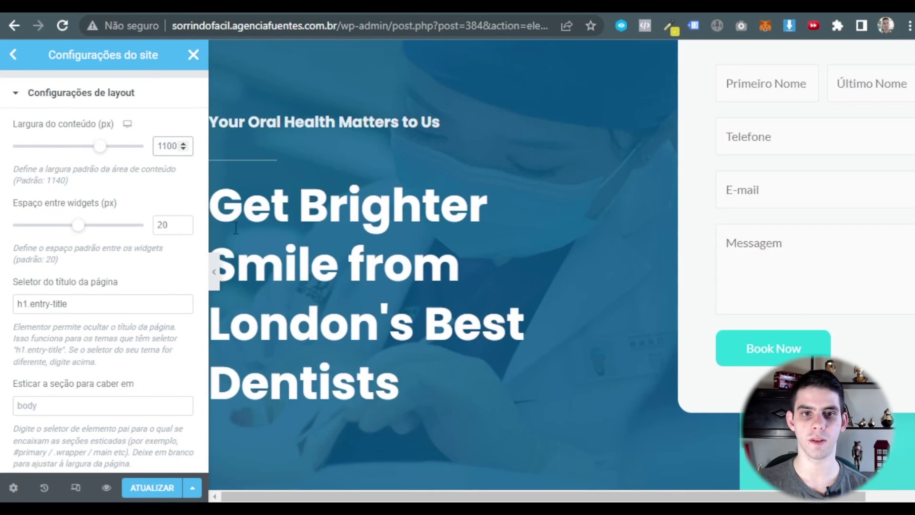
- Check the new content width on the page without the editing panel, and update the site settings
left_click(214, 271)
scroll(358, 224, "down", 10)
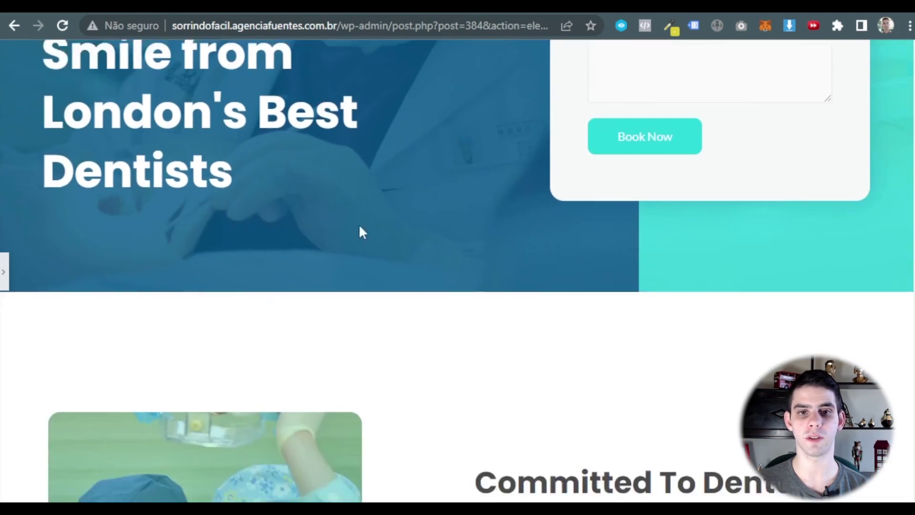
scroll(378, 193, "up", 10)
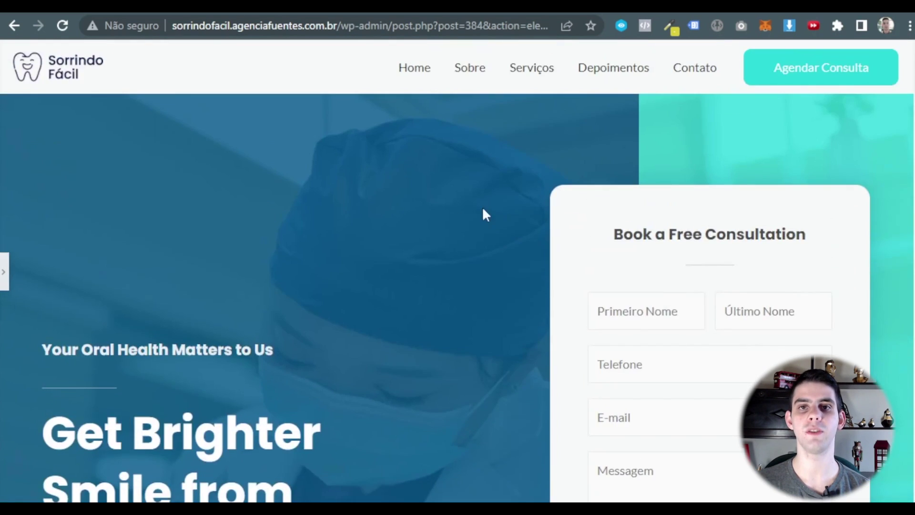
left_click(4, 271)
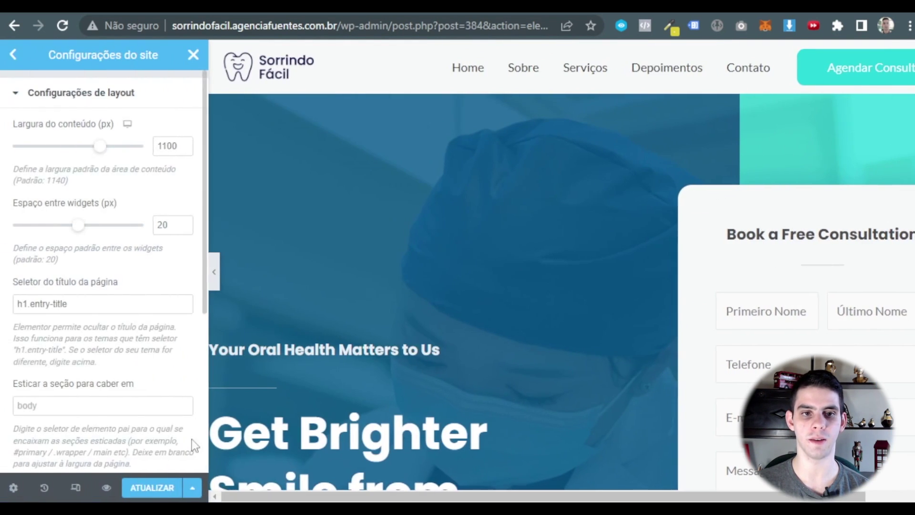
left_click(152, 487)
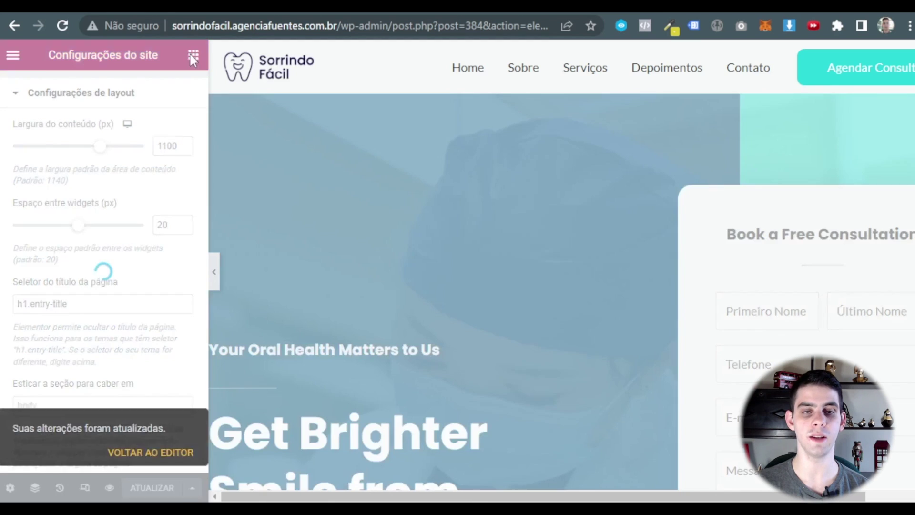
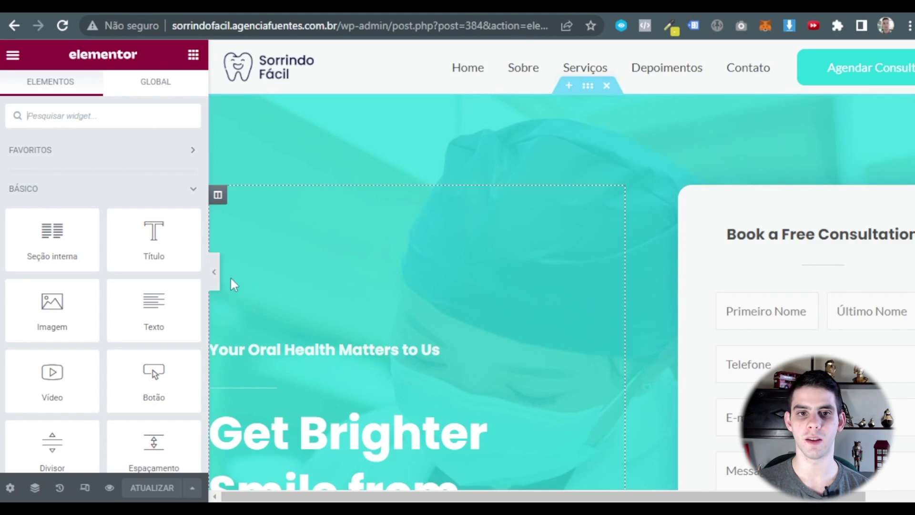
- Review the hero and the section below it at full width, and bring the editing panel back
left_click(214, 271)
scroll(231, 208, "down", 8)
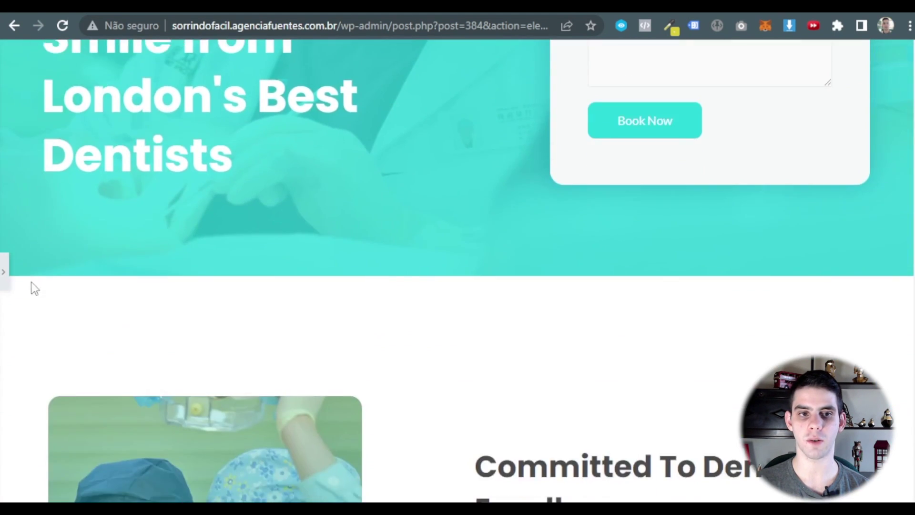
scroll(33, 327, "down", 3)
scroll(572, 298, "up", 10)
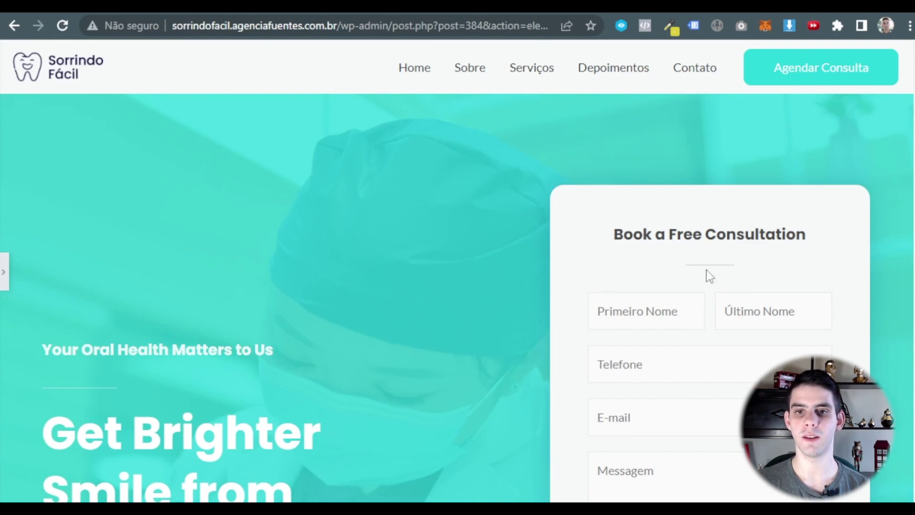
left_click(4, 274)
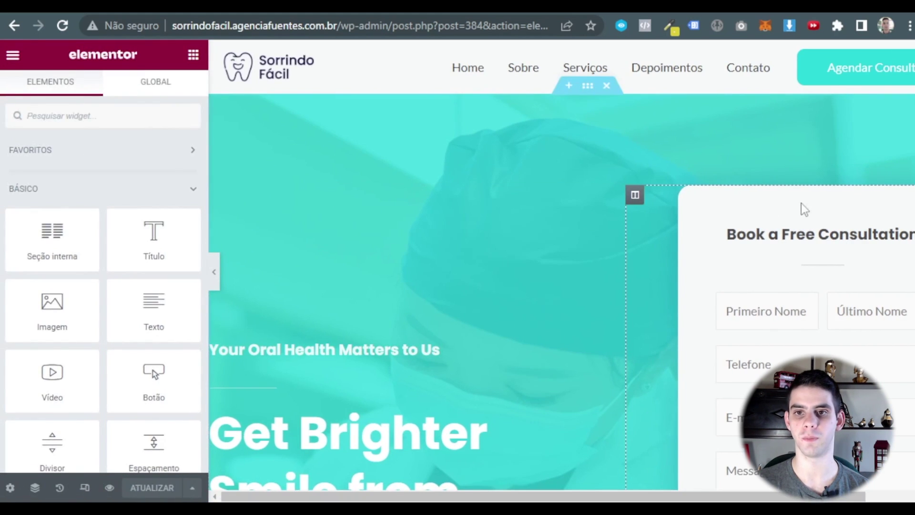
- Change the booking form's heading to "Agende uma Consulta Gratuita"
left_click(805, 229)
left_click(92, 215)
key("ctrl+a")
type("Agende uma Consulta Gratuita")
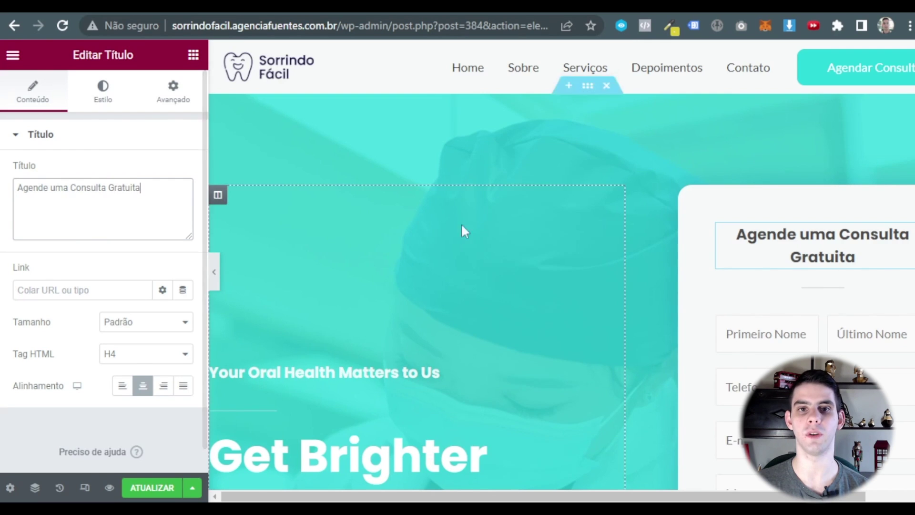
- Replace the hero's small heading above the divider with "Sua saúde bucal é importante para nós"
scroll(374, 123, "down", 2)
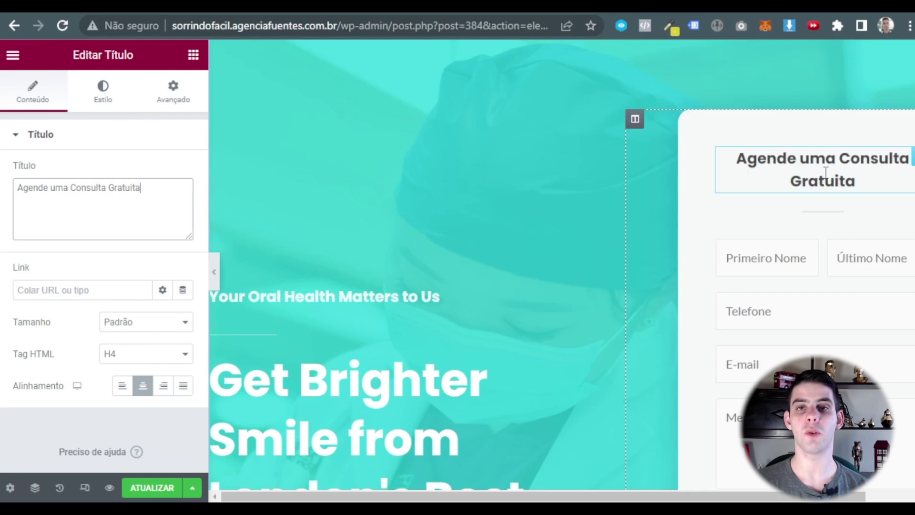
scroll(466, 218, "down", 5)
scroll(466, 218, "up", 2)
left_click(498, 143)
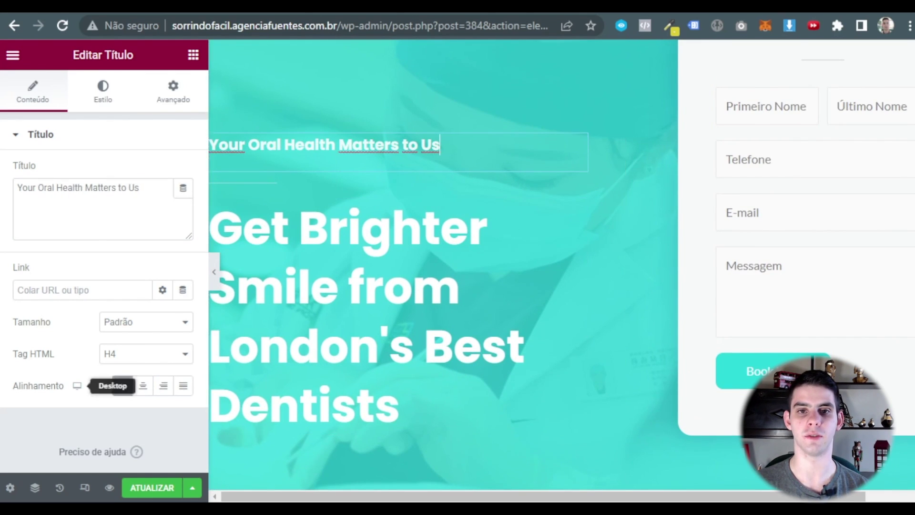
left_click(95, 188)
key("ctrl+a")
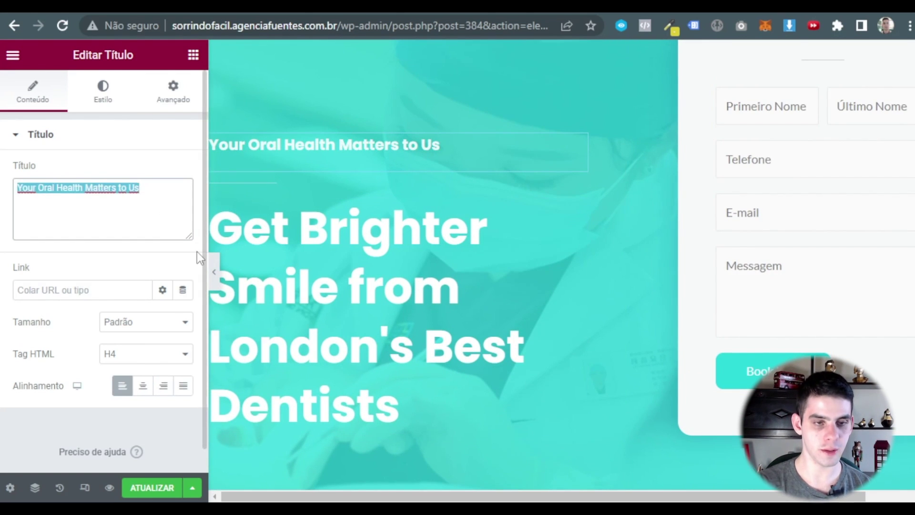
type("Sua saúde bucal é importante para nós")
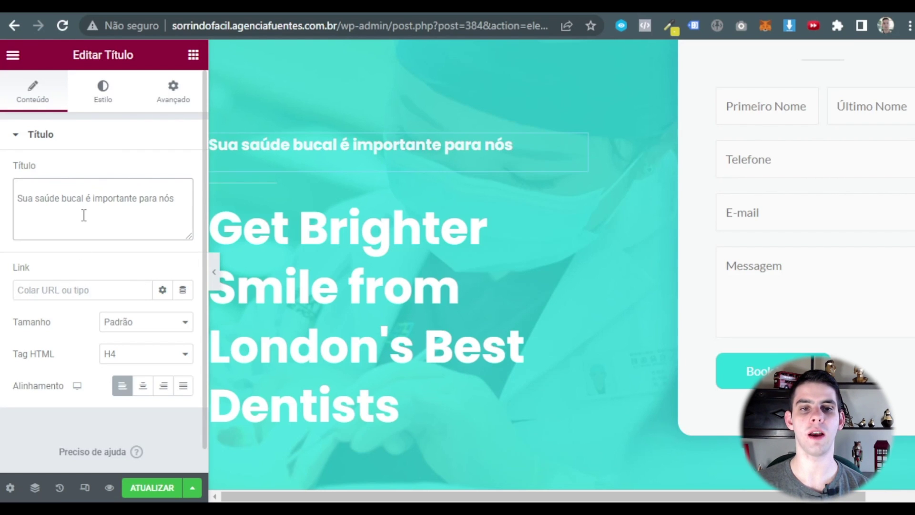
- Replace the hero's main heading with "Obtenha um sorriso mais brilhante dos melhores dentistas"
left_click(314, 279)
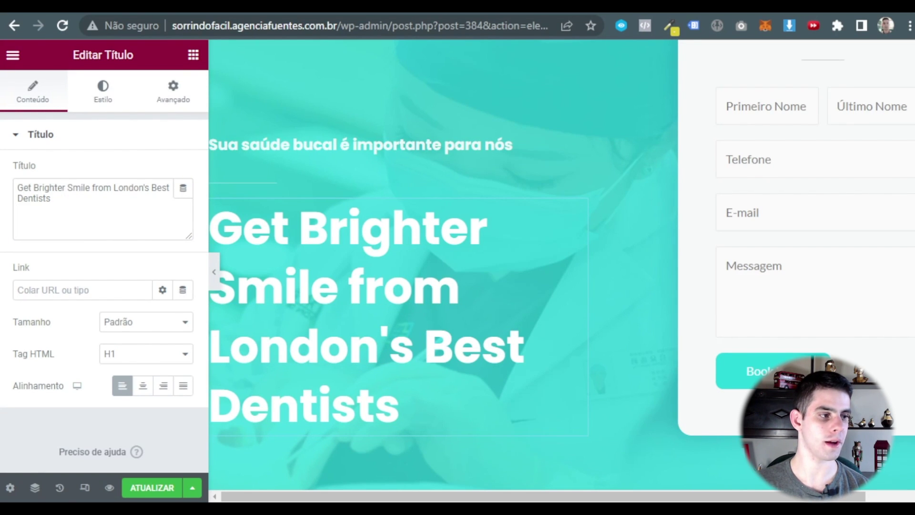
left_click(121, 222)
key("ctrl+a")
type("Obtenha um sorriso mais brilhante dos melhores dentistas")
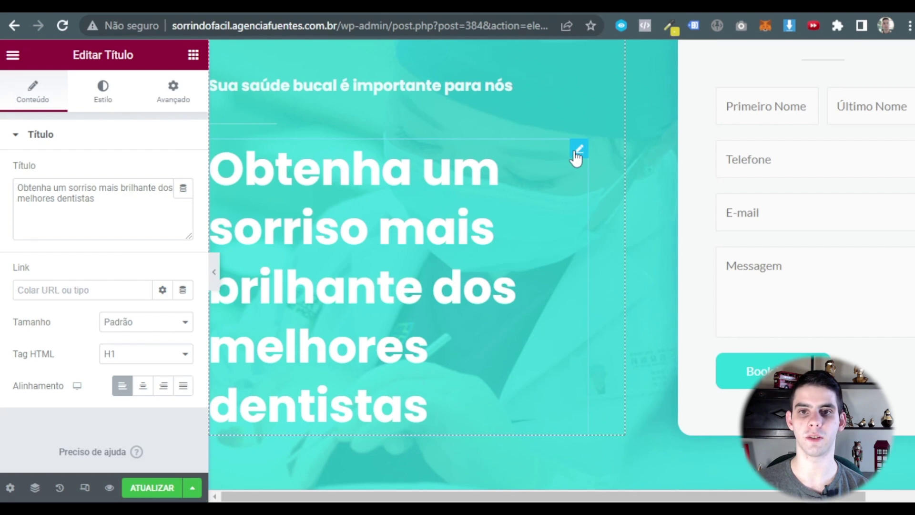
- Set the main heading's font size to 50 px and check the hero at full width without the editing panel
left_click(103, 95)
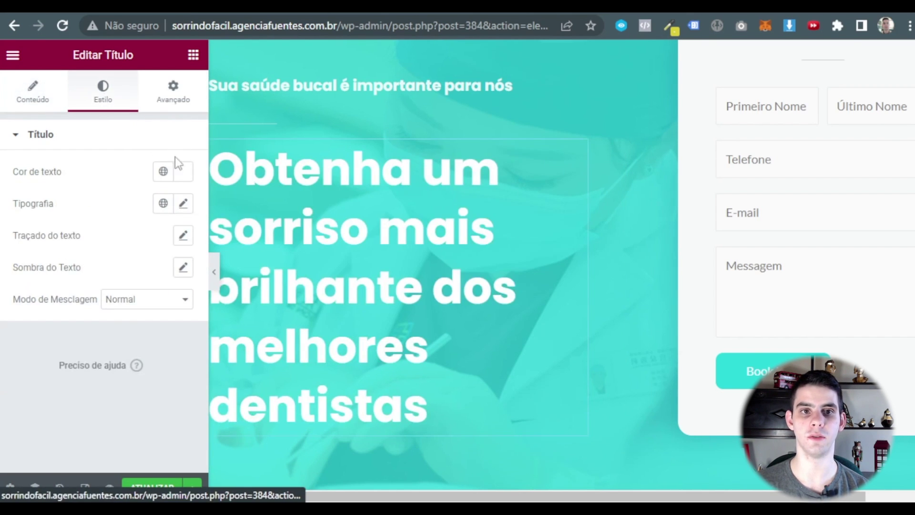
left_click(183, 210)
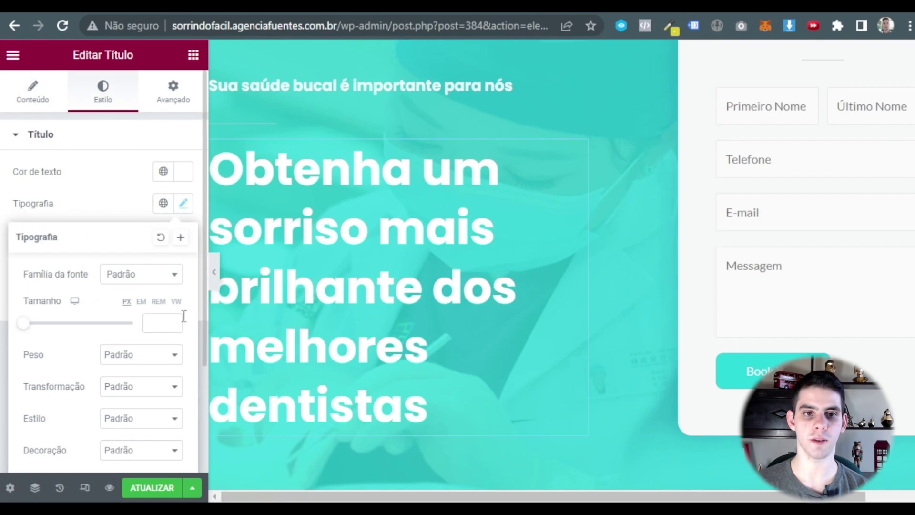
left_click(160, 324)
type("50")
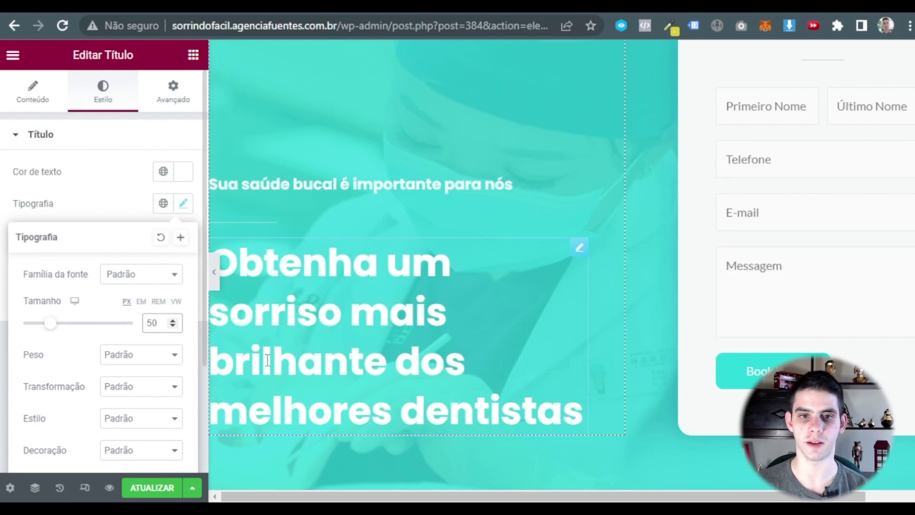
left_click(214, 272)
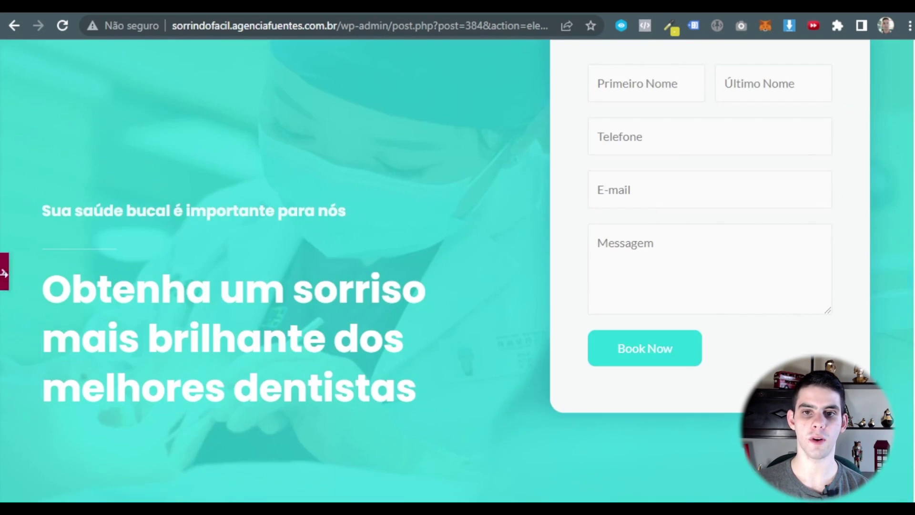
left_click(4, 272)
scroll(528, 201, "up", 5)
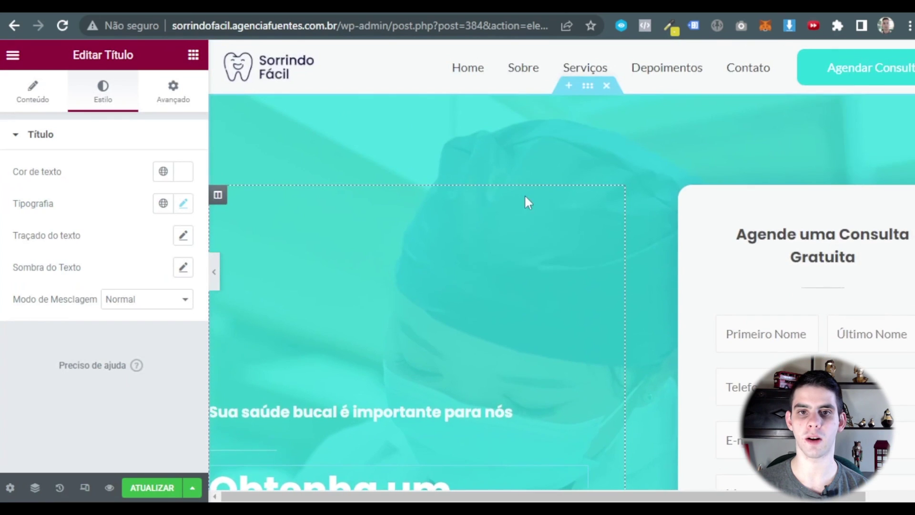
- Set the vertical alignment of the hero section's text column to Meio and preview the page without the editing panel
left_click(218, 195)
scroll(433, 181, "down", 6)
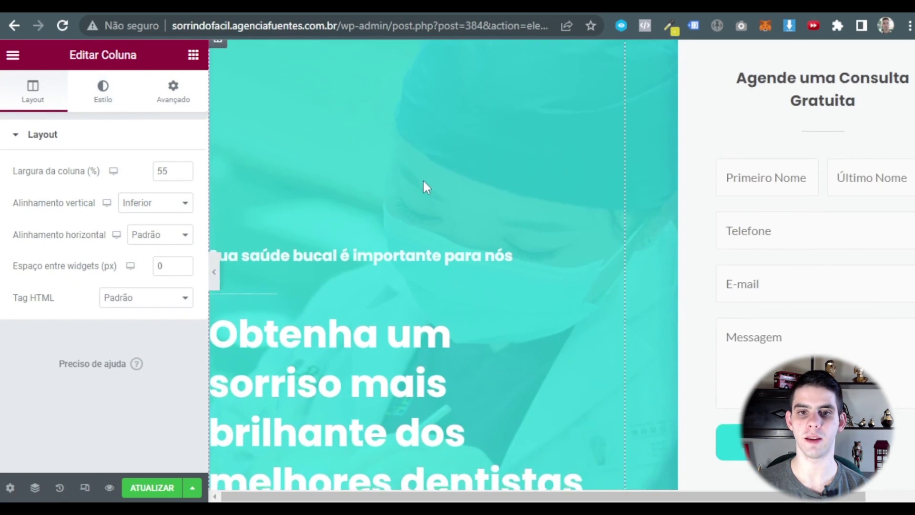
scroll(427, 300, "up", 6)
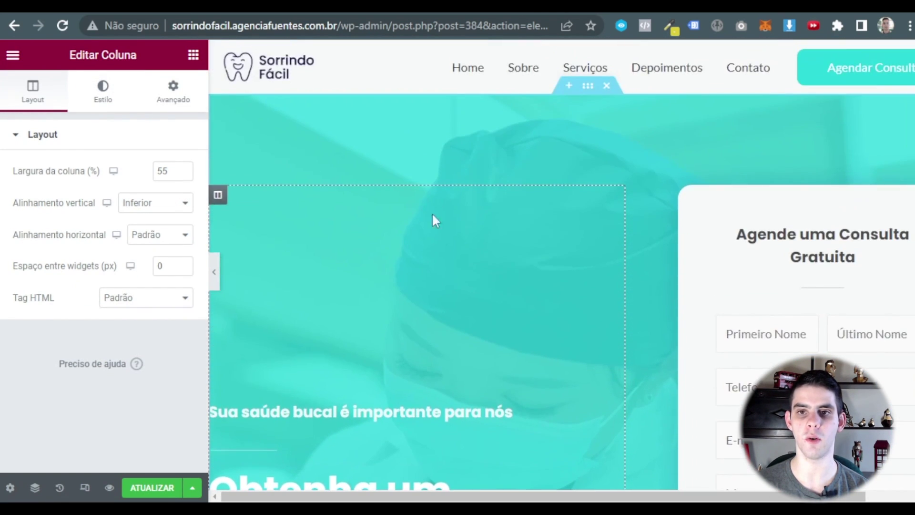
scroll(329, 192, "down", 2)
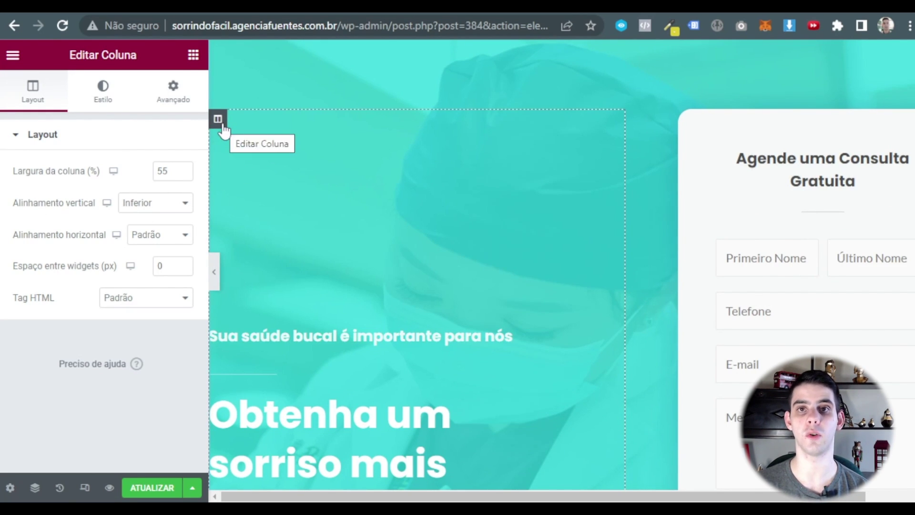
left_click(157, 210)
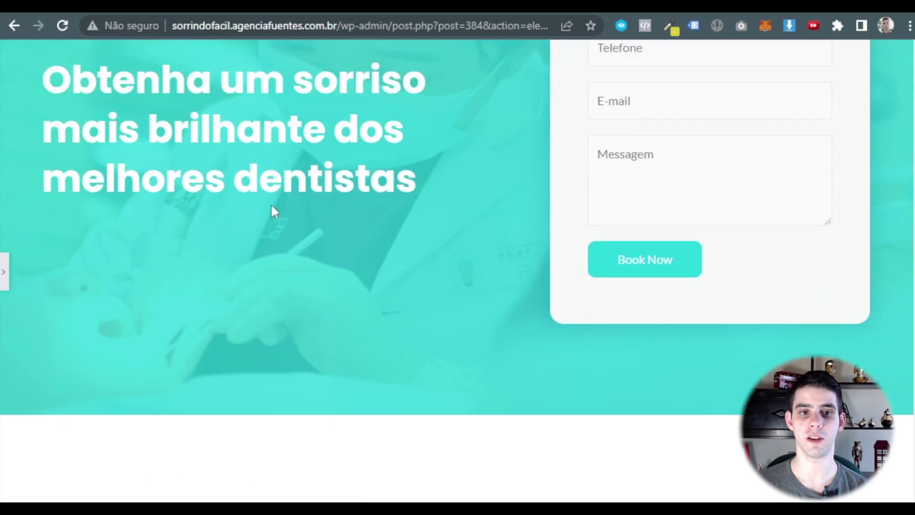
scroll(286, 190, "down", 1)
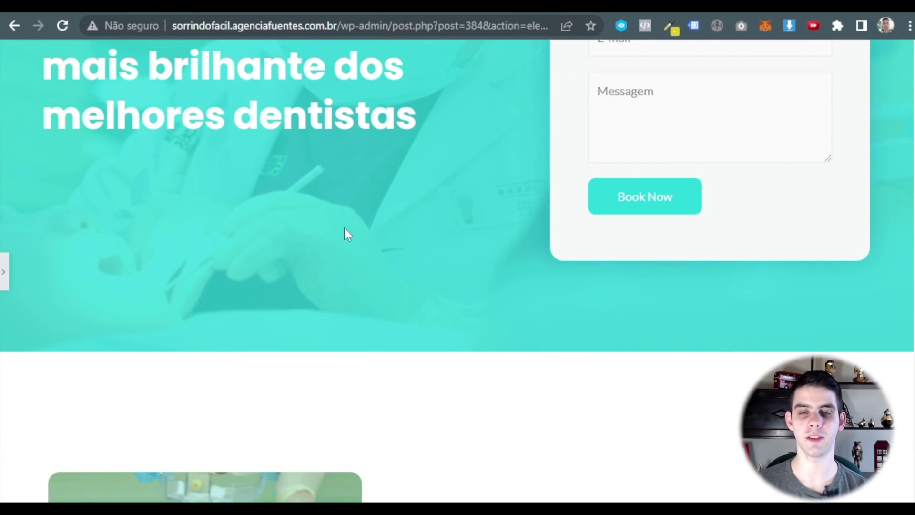
scroll(346, 231, "up", 6)
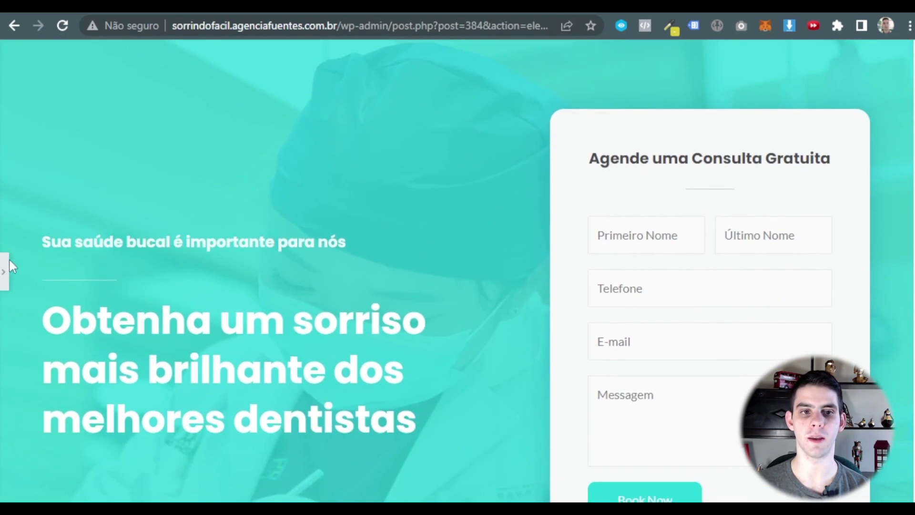
left_click(6, 262)
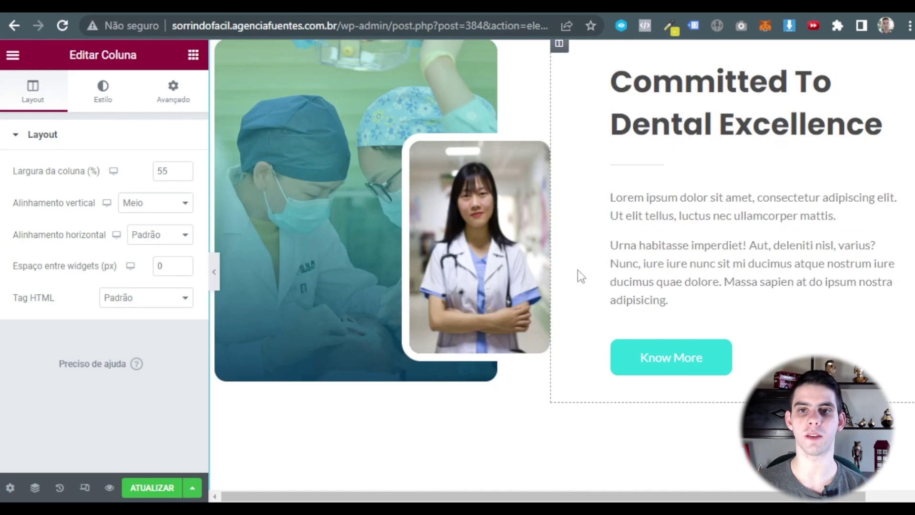
- Examine the settings of the "Committed To Dental Excellence" title and both photos beside it, including the image chooser
scroll(600, 258, "up", 3)
left_click(644, 246)
scroll(386, 214, "down", 2)
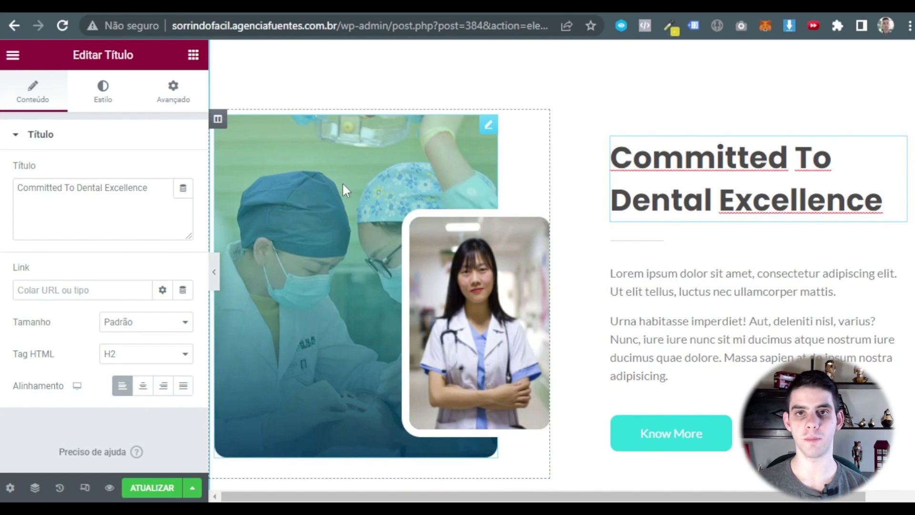
left_click(479, 126)
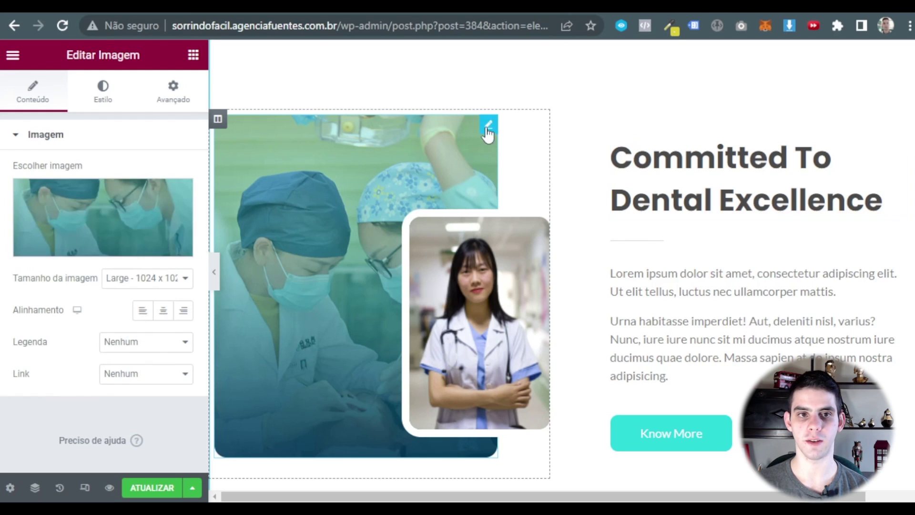
left_click(514, 324)
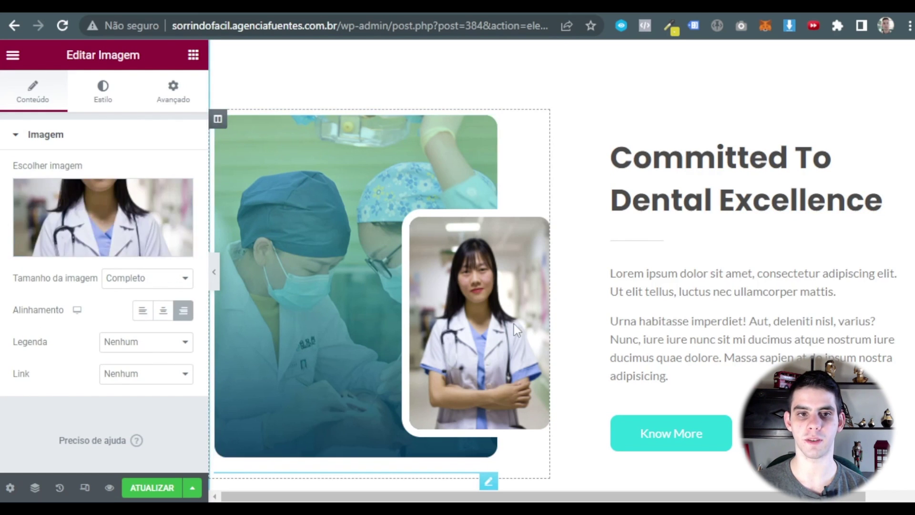
left_click(747, 177)
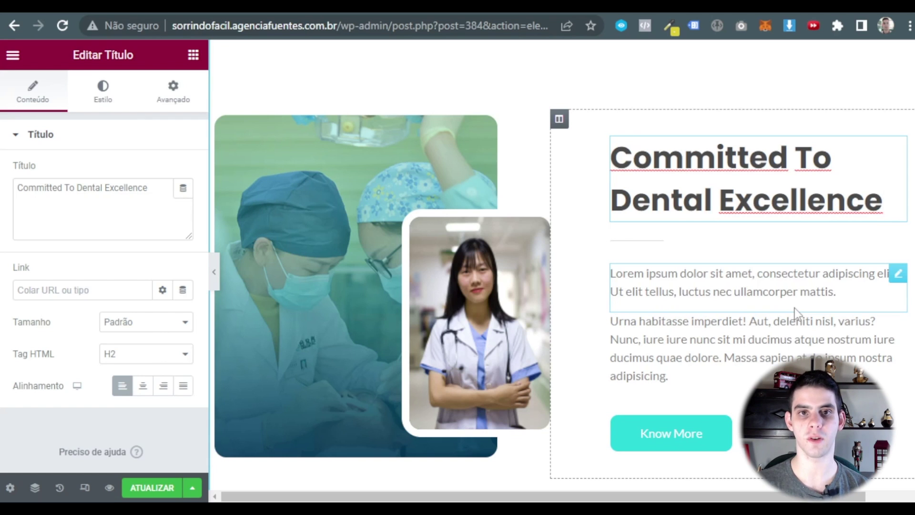
left_click(295, 192)
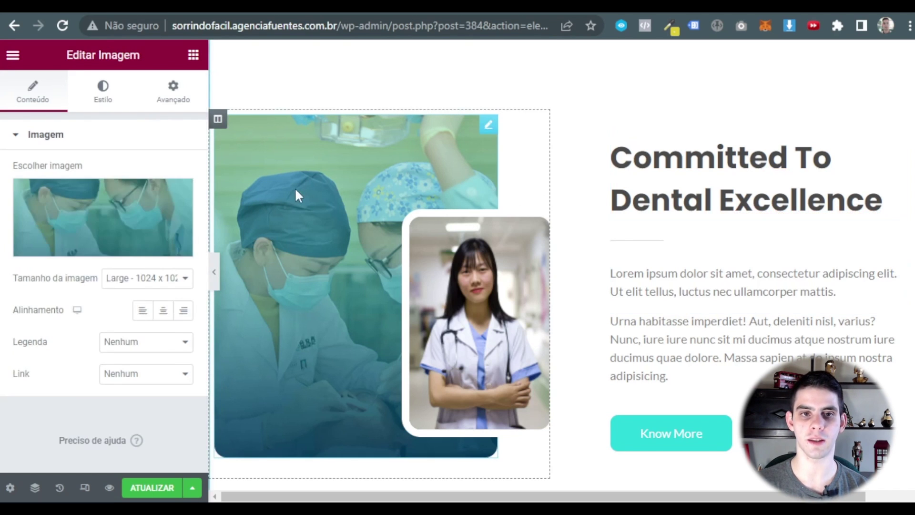
left_click(62, 204)
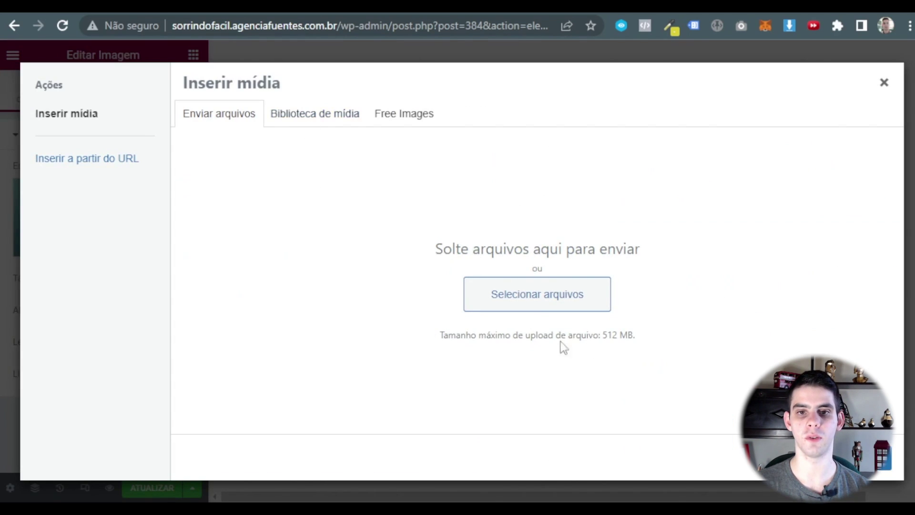
left_click(884, 83)
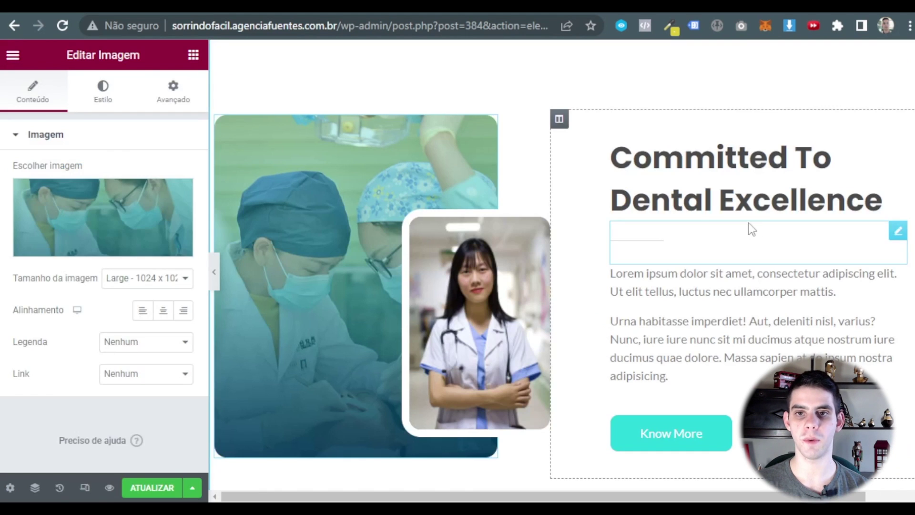
- Replace the "Committed To Dental Excellence" title with "Compromisso com a excelência odontológica"
left_click(879, 200)
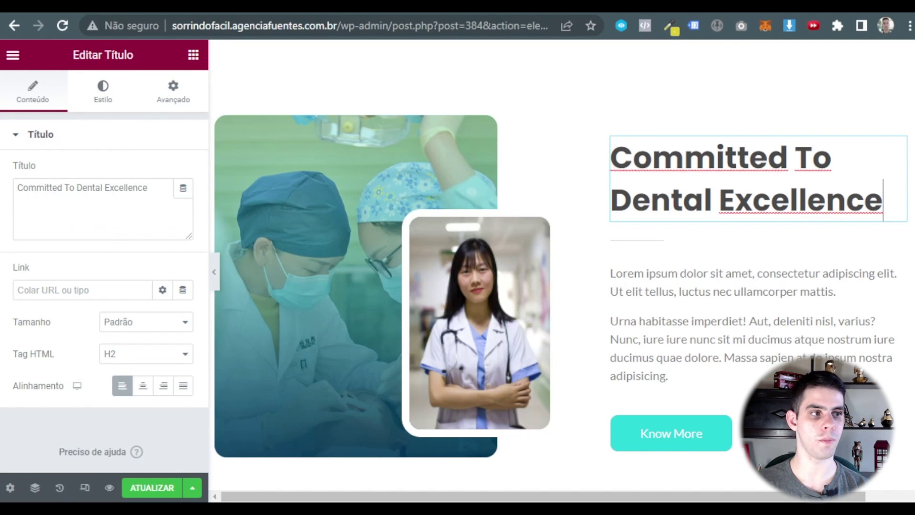
left_click(102, 210)
key("ctrl+a")
type("Compromisso com a excelência odontológica")
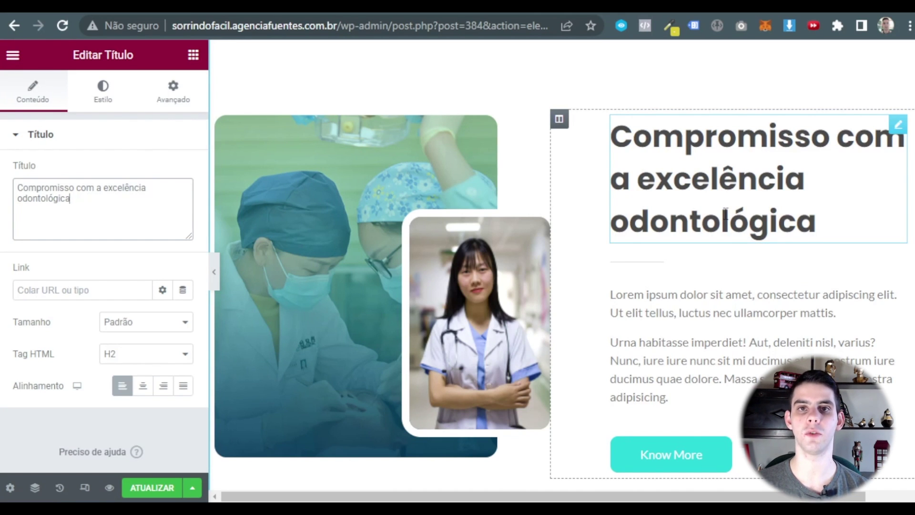
- Delete the second placeholder paragraph, starting "Urna habitasse imperdiet", below the dental excellence title
scroll(729, 217, "down", 3)
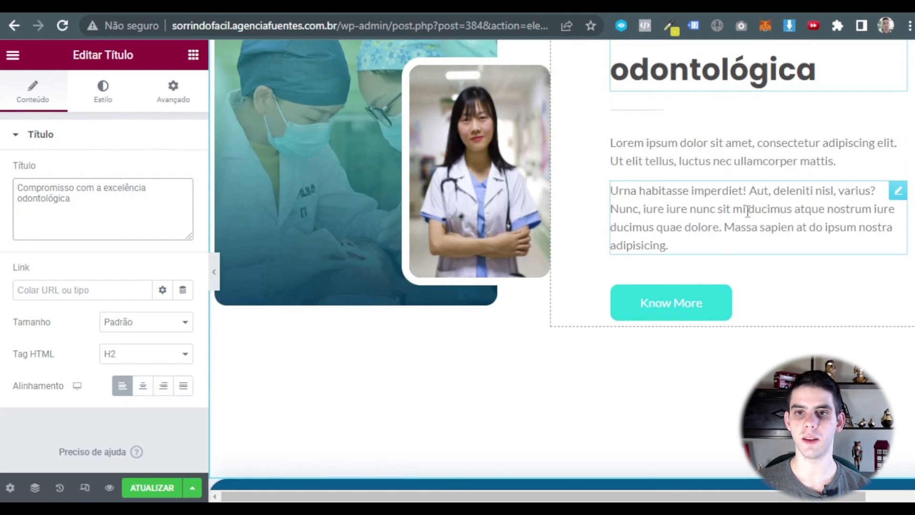
scroll(733, 178, "up", 3)
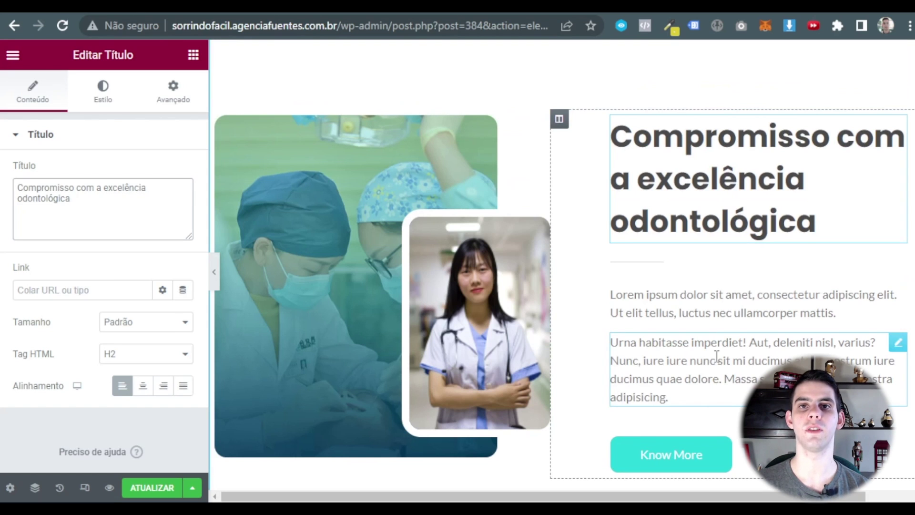
right_click(898, 355)
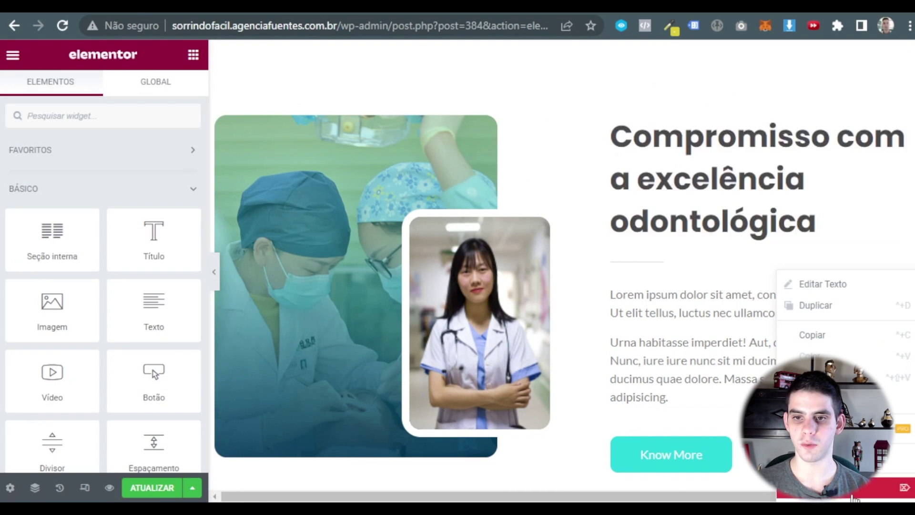
left_click(820, 451)
- Replace the remaining Lorem ipsum paragraph with the Portuguese text beginning "Profissionais altamente qualificados, equipamentos de alta tecnologia e rígidos protocolos"
left_click(674, 367)
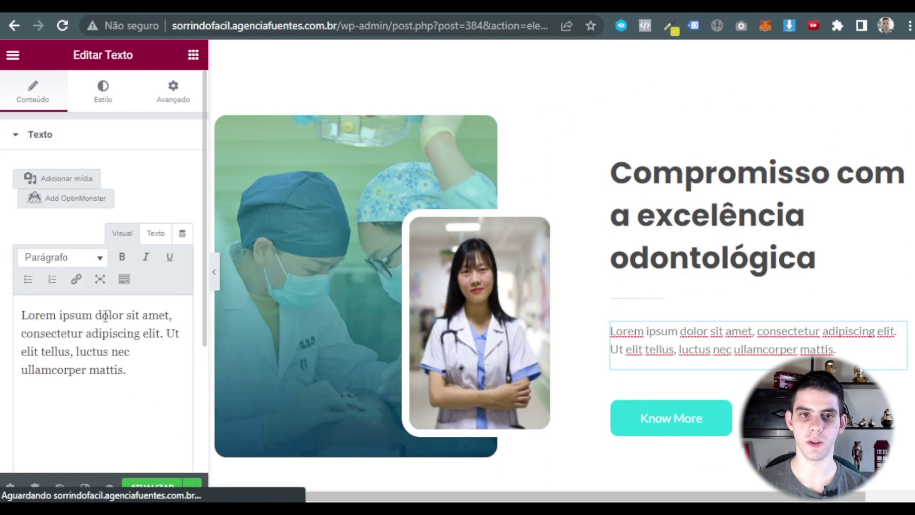
left_click(113, 416)
key("ctrl+a")
type("Profissionais altamente qualificados, equipamentos de alta tecnologia e rígidos protocolos de procedimento e controle de qualidade, reunidos para cuidar da sua saúde bucal e do seu sorriso.")
- Change the "Know More" button's text to "Saiba mais"
scroll(782, 345, "down", 2)
left_click(782, 345)
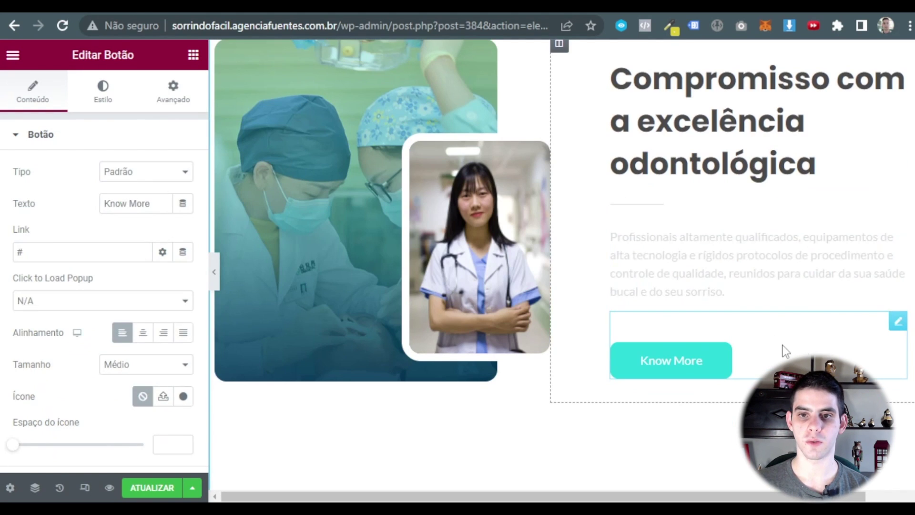
left_click_drag(151, 205, 49, 190)
type("Saiba am")
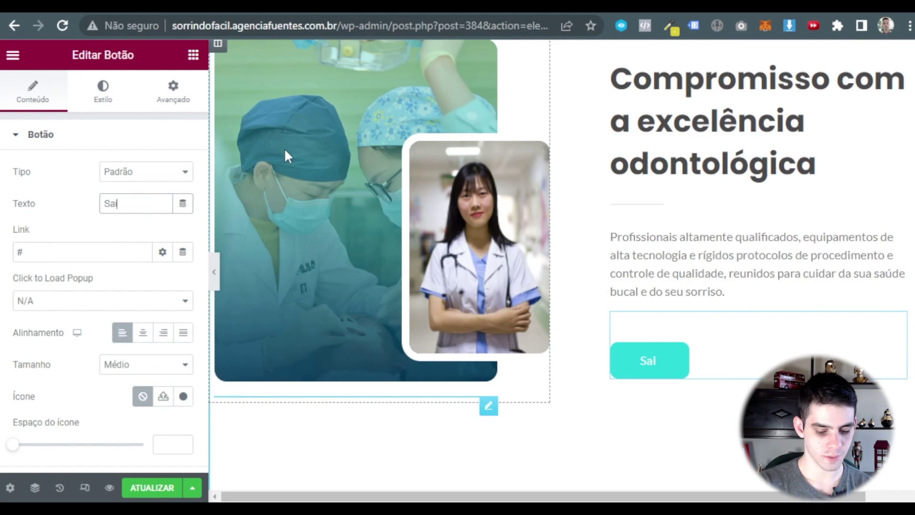
key("BackSpace")
key("BackSpace")
type("mais")
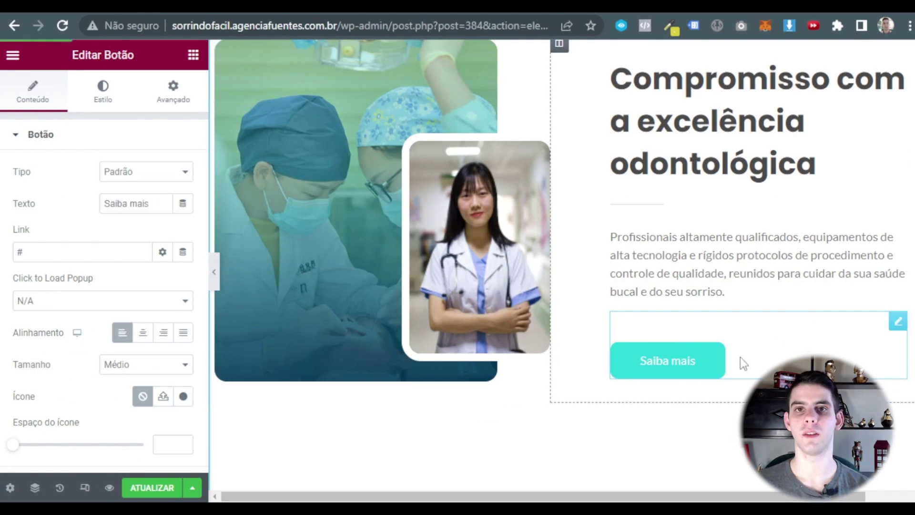
- Replace the blue banner's title with "Ligue para agendar uma consulta"
scroll(641, 204, "down", 7)
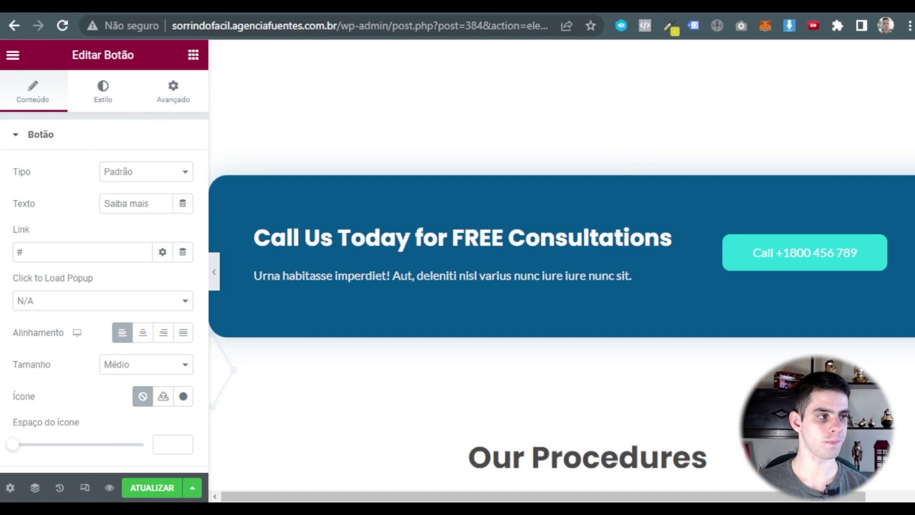
left_click(462, 238)
key("ctrl+a")
type("Ligue para agendar uma consulta")
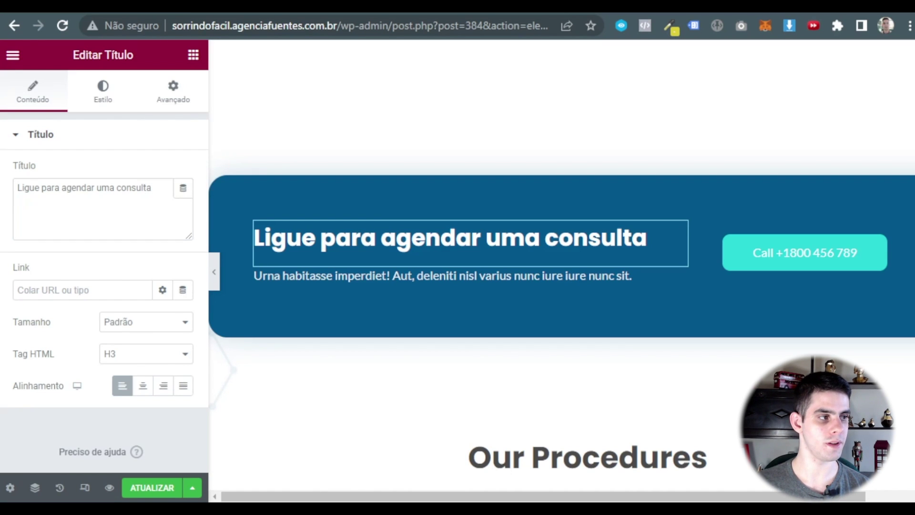
- Replace the blue banner's description with "Estamos aguardando sua ligação para conversar sem compromissos!"
left_click(314, 276)
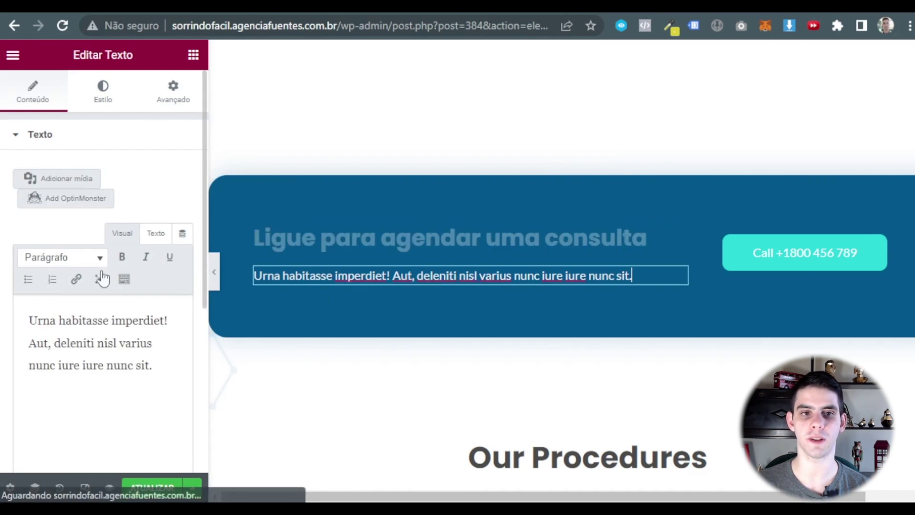
key("ctrl+a")
type("Estamos aguardando sua ligação para conversar sem compromissos!")
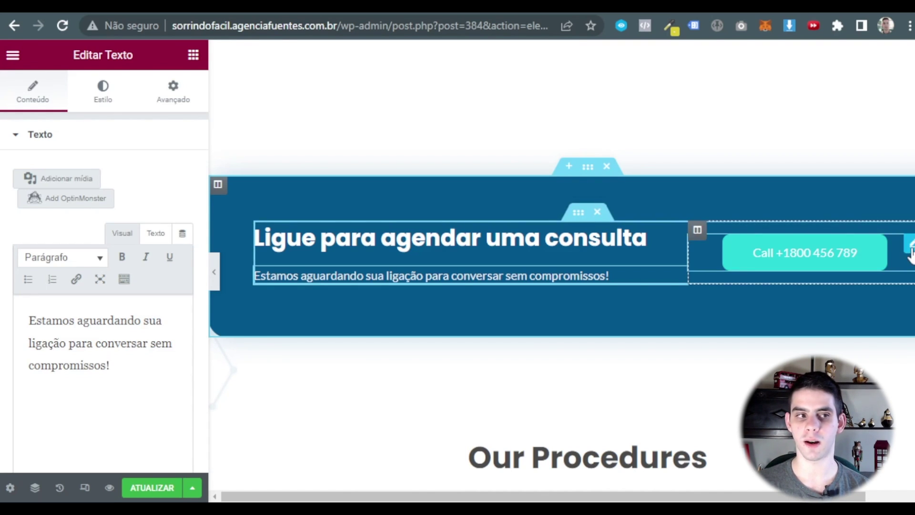
- Set the blue banner button's text to "Ligue Agora" and its link to #home
left_click(805, 252)
triple_click(141, 203)
type("Ligue Agora")
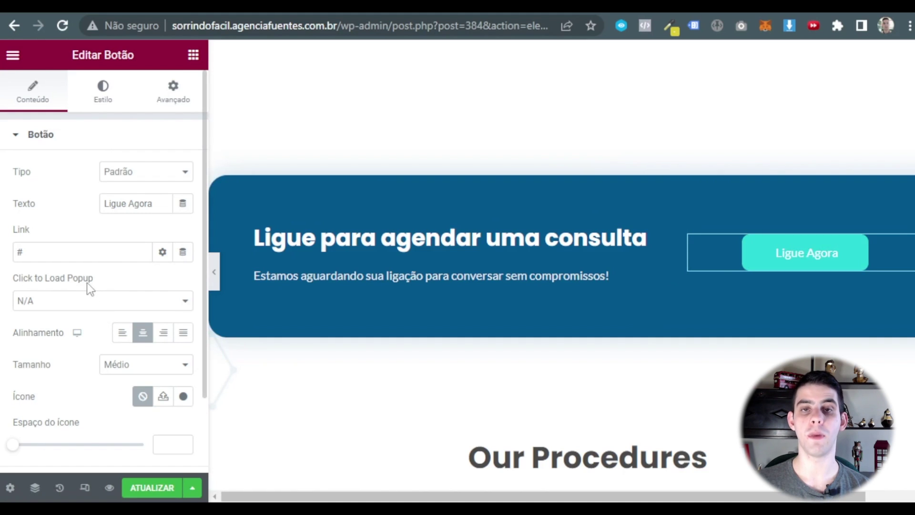
left_click(48, 253)
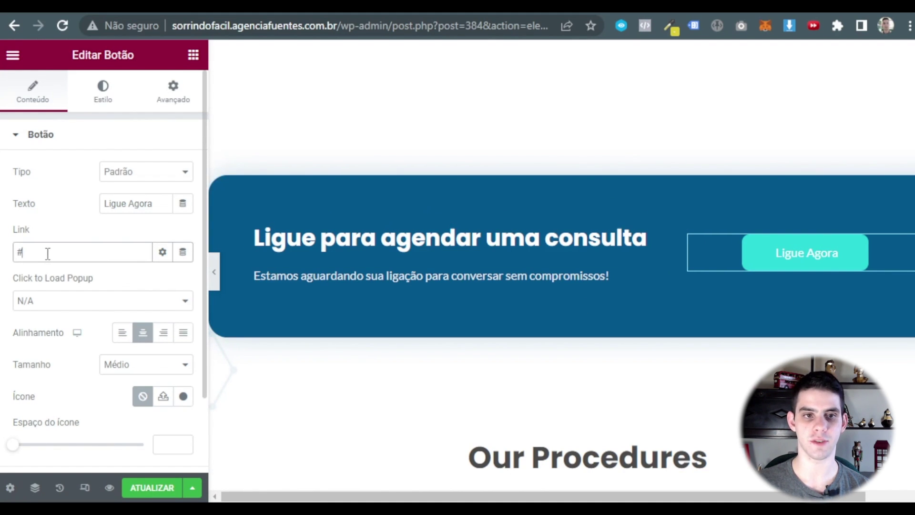
type("home")
- Test the "Ligue Agora" button's link and review the page between the appointment form and the blue banner
left_click(807, 267)
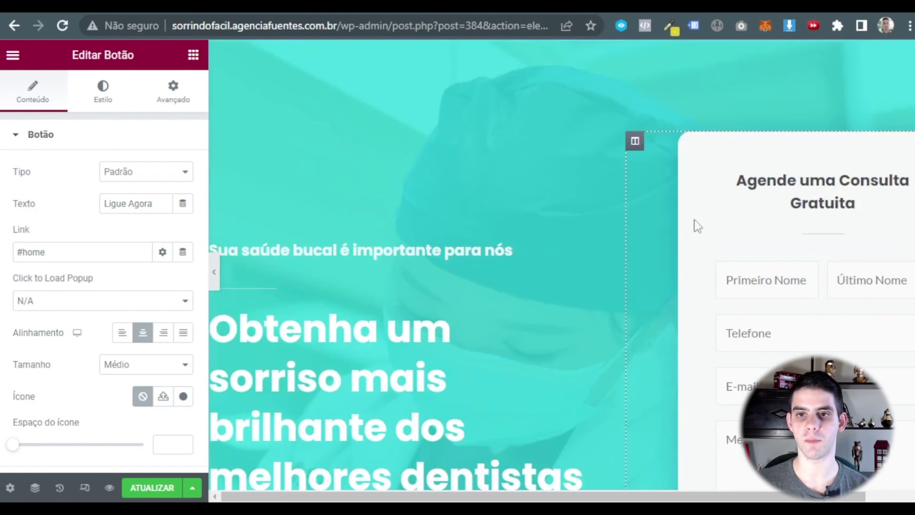
scroll(758, 329, "down", 10)
scroll(722, 306, "up", 3)
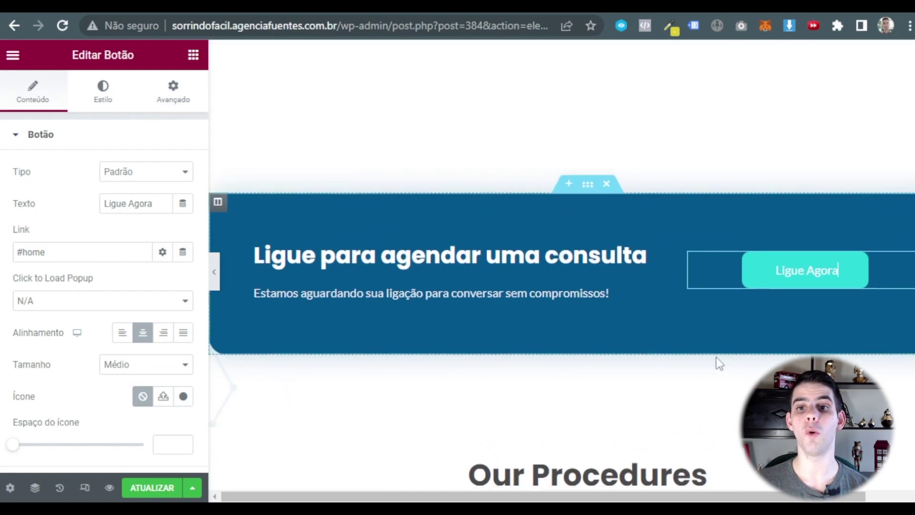
scroll(717, 362, "down", 1)
scroll(724, 353, "up", 1)
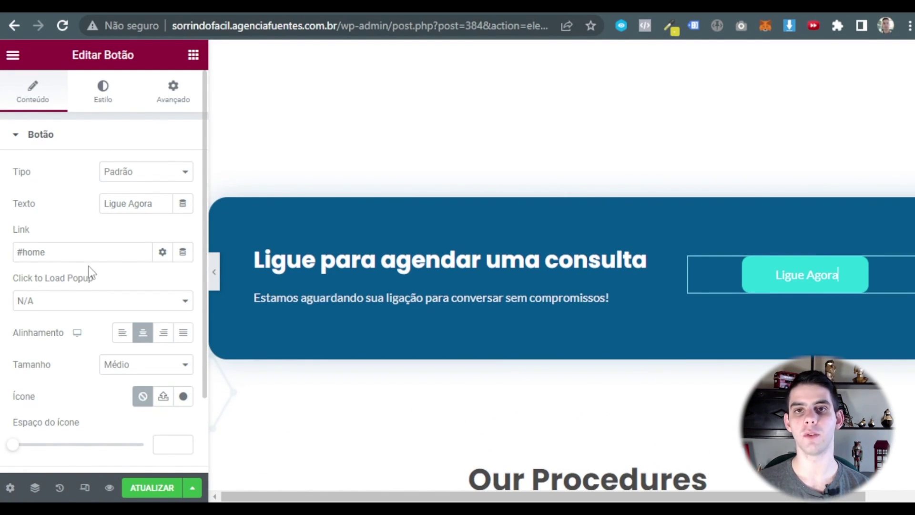
scroll(745, 208, "up", 10)
scroll(799, 247, "up", 8)
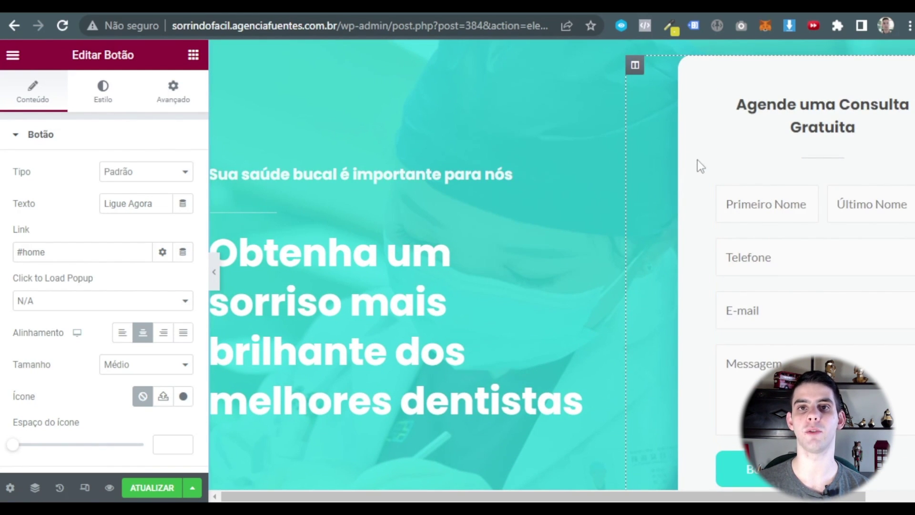
scroll(665, 182, "down", 15)
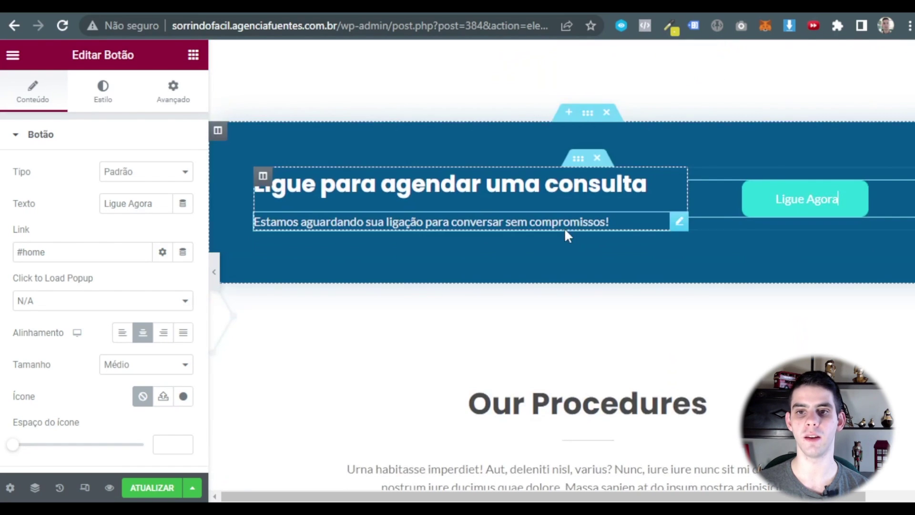
scroll(760, 243, "up", 3)
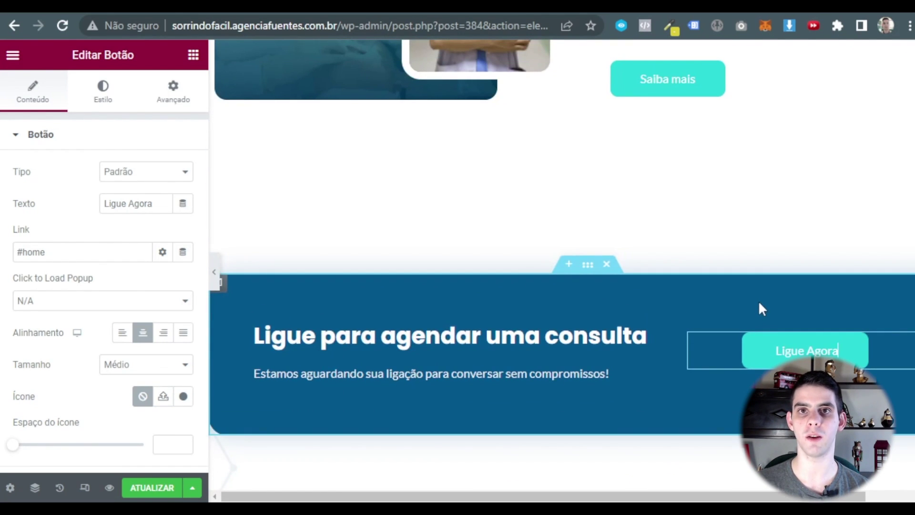
- Change the blue banner button's text to "Agendar Consulta"
scroll(882, 319, "up", 10)
scroll(773, 280, "down", 8)
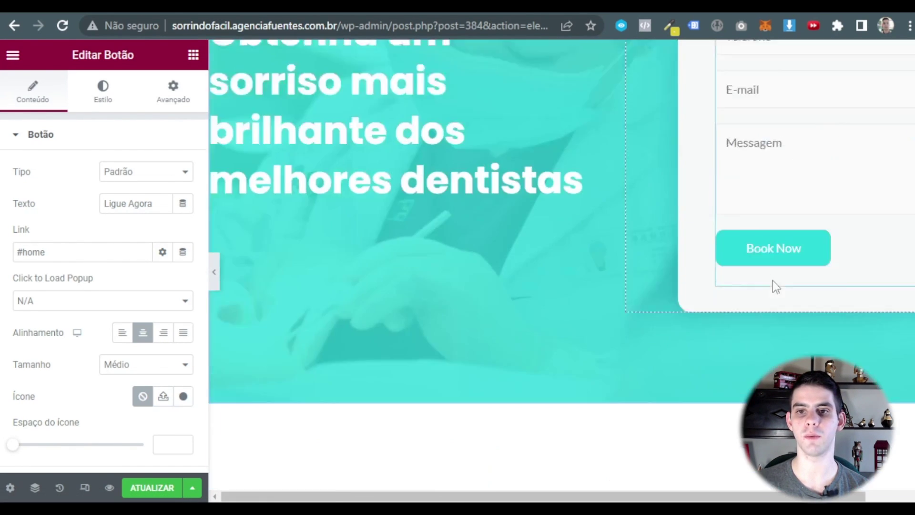
scroll(745, 248, "down", 8)
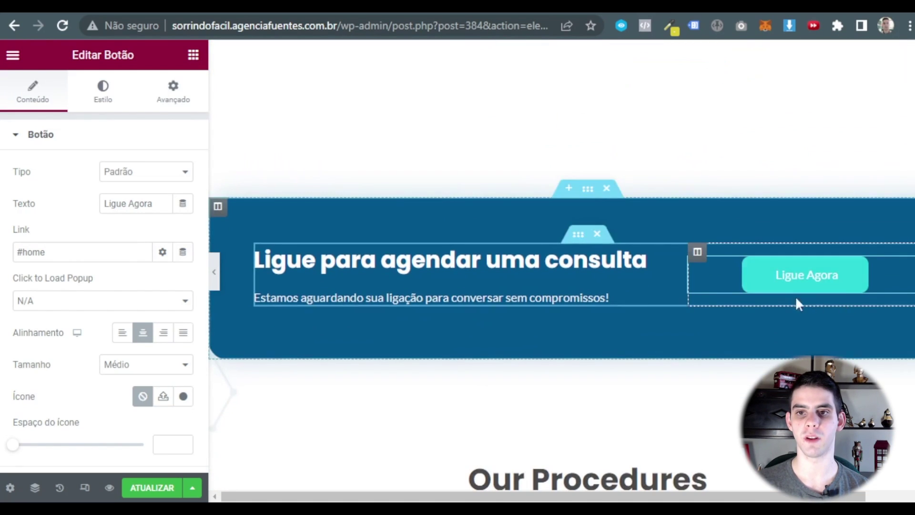
left_click(53, 252)
key("ctrl+a")
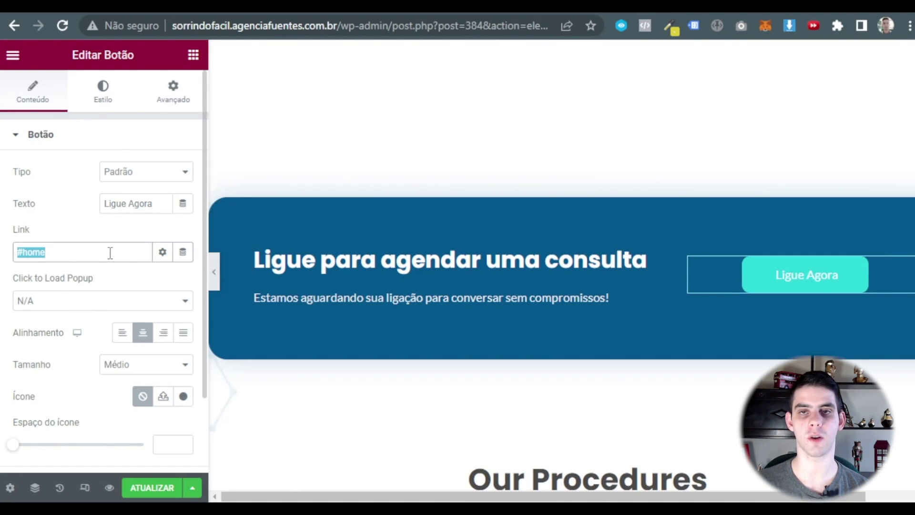
left_click(69, 256)
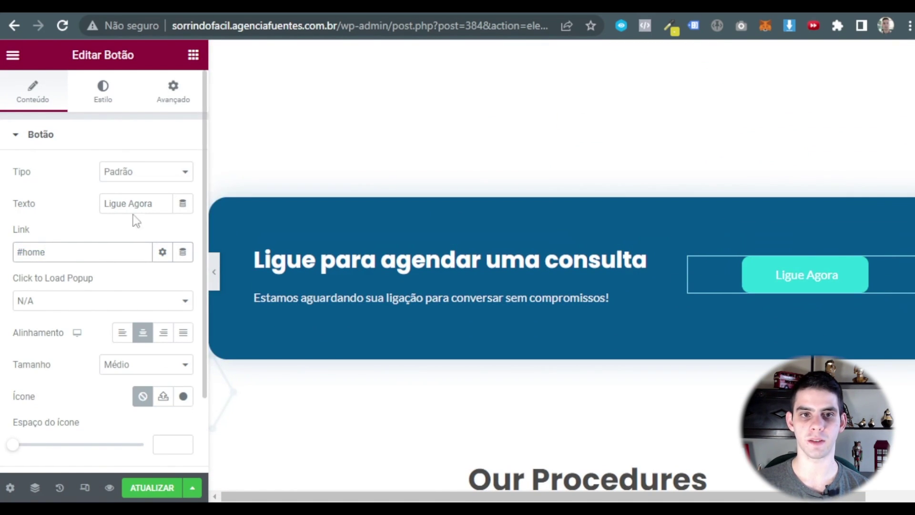
left_click(155, 205)
key("ctrl+a")
type("A")
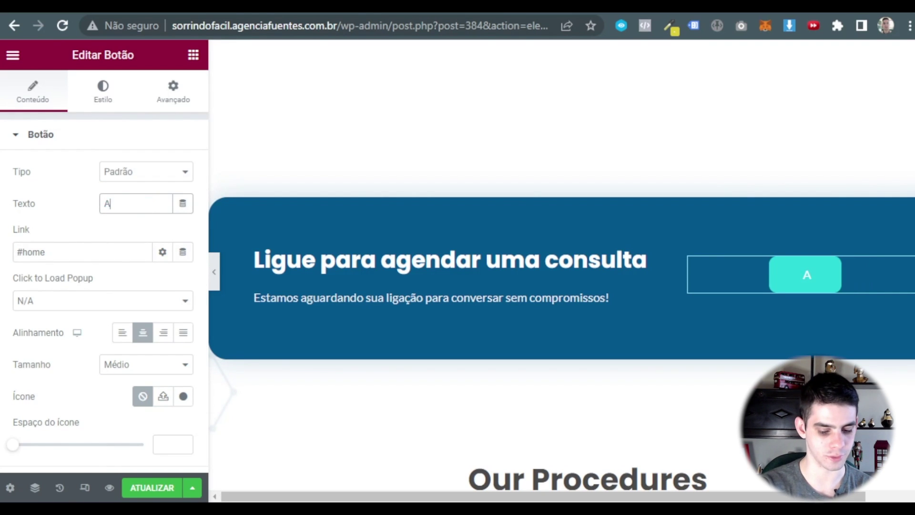
type("gendar Consulta")
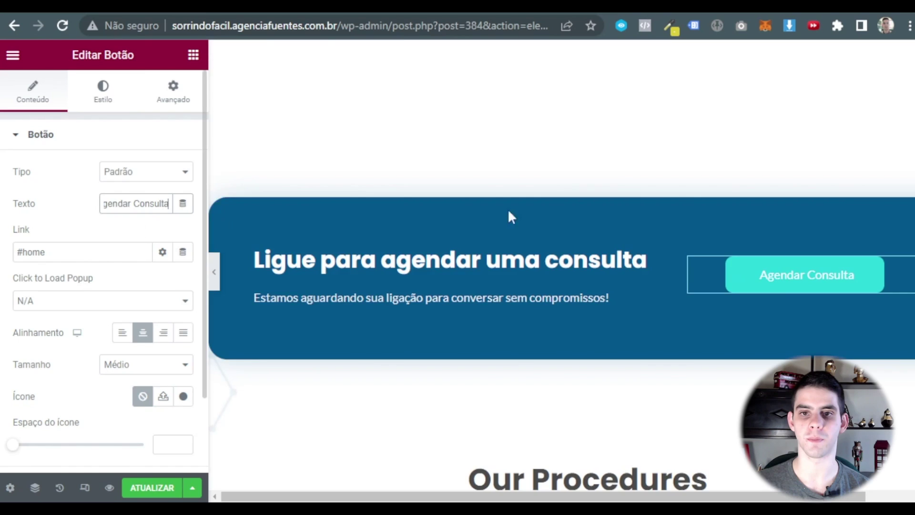
- Replace the "Our Procedures" section heading with "Nossos Serviços"
scroll(501, 142, "down", 8)
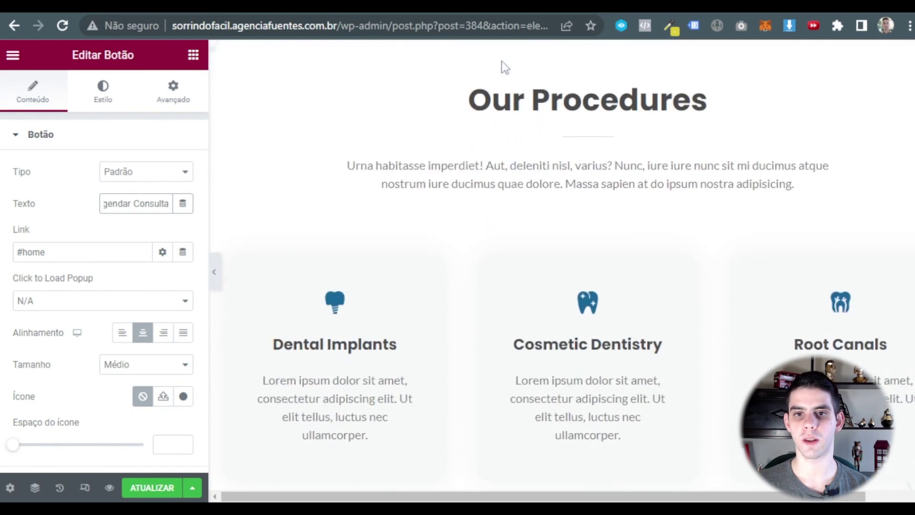
left_click(501, 99)
scroll(501, 191, "up", 3)
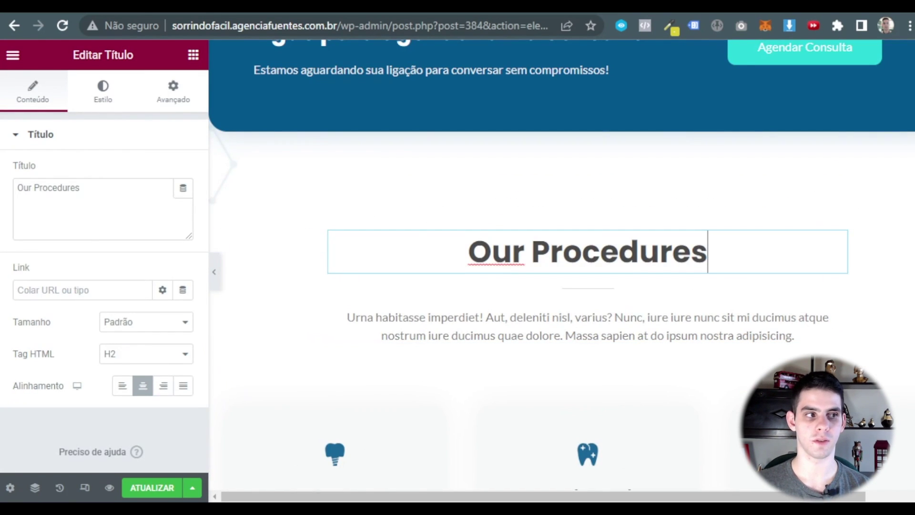
triple_click(103, 190)
type("N")
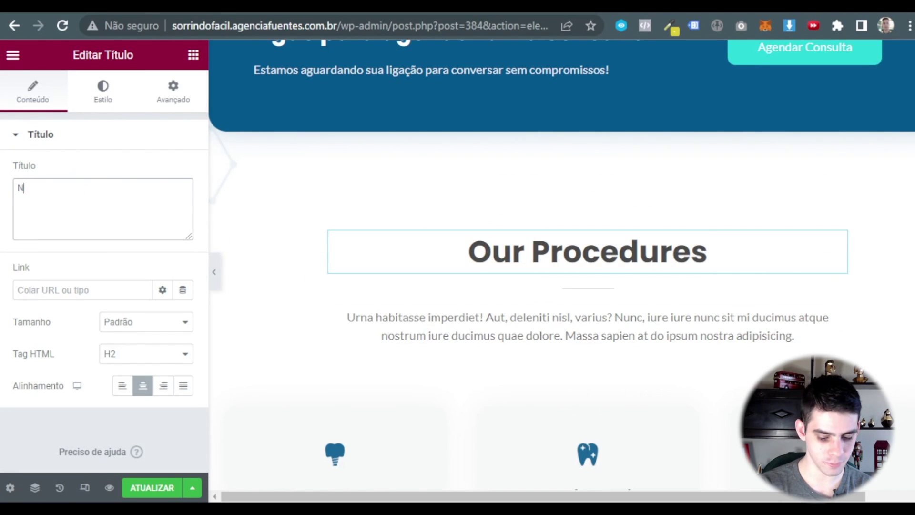
type("ossos Serviços")
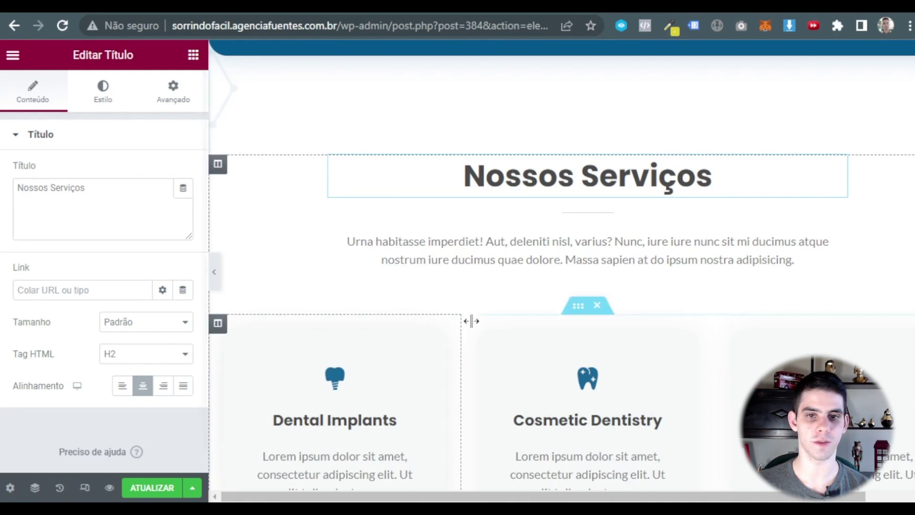
- Replace the services section's introductory text with "Serviços Dentários das Clínicas Odontológicas Sorrindo Fácil"
left_click(420, 260)
left_click_drag(154, 443, 28, 321)
type("Serviços Dentários das Clínicas Odontológicas Sorrindo Fácil")
- Replace the first service card's title, "Dental Implants", with "Implantes dentários"
scroll(459, 239, "down", 3)
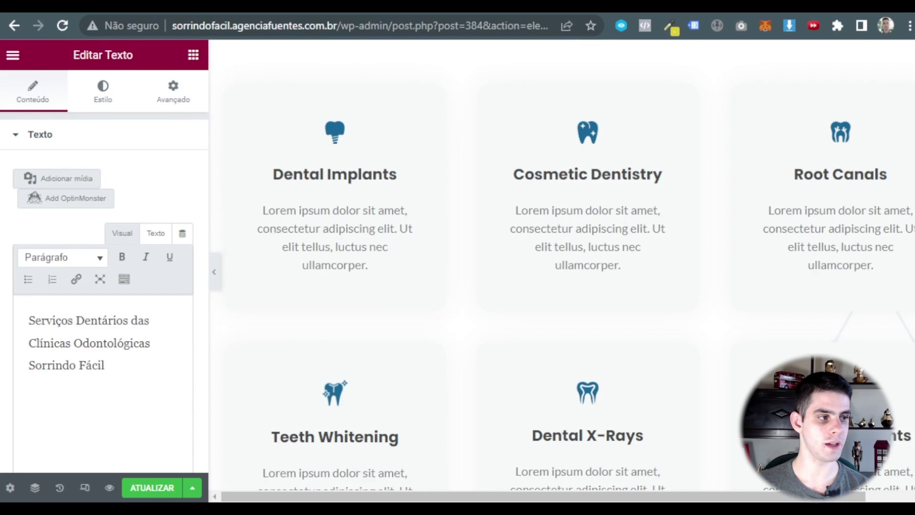
left_click(350, 177)
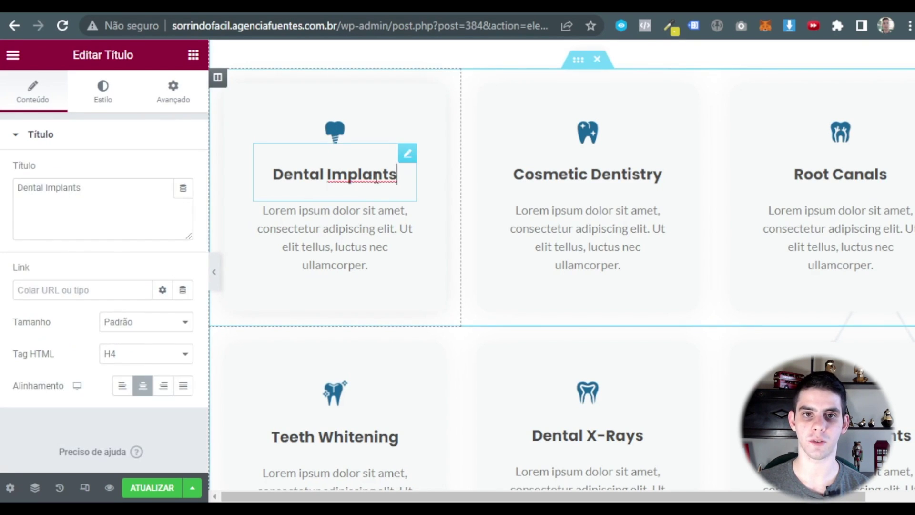
triple_click(47, 188)
type("Implantes dentários")
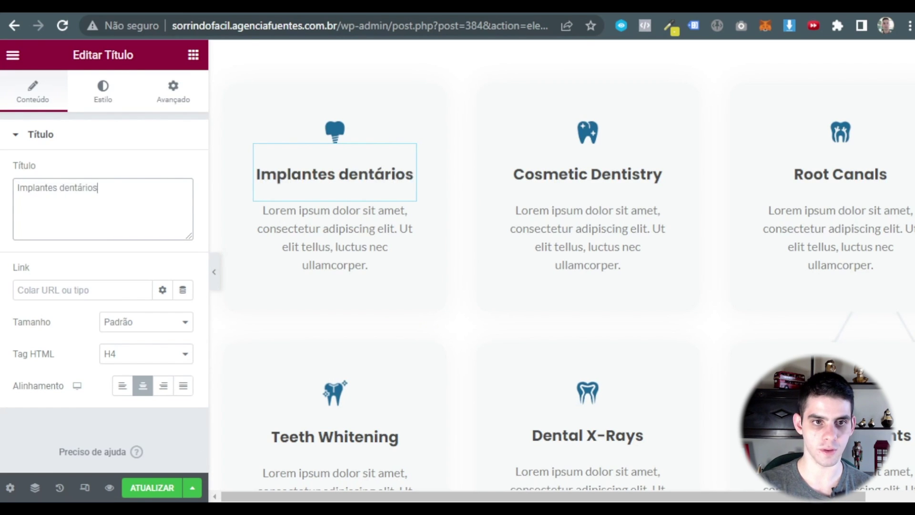
triple_click(113, 198)
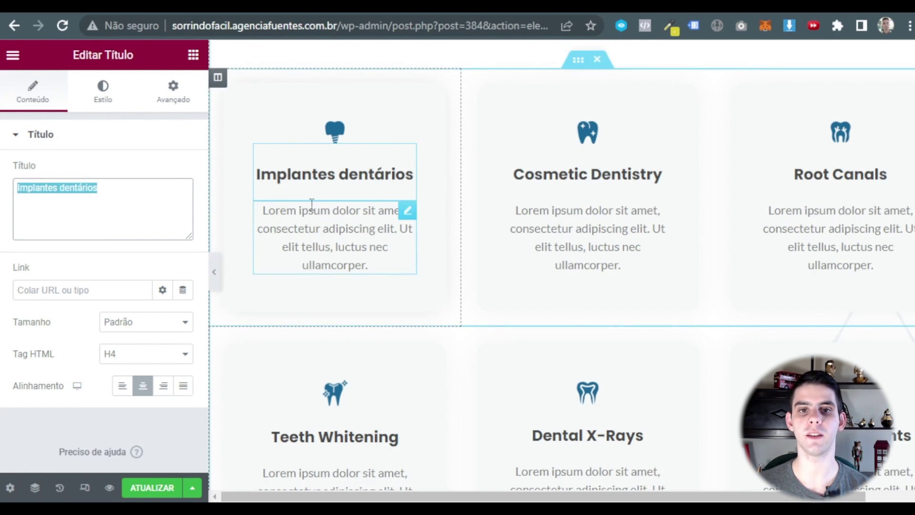
- Examine the separate icon, title and description elements that make up the "Implantes dentários" card
scroll(363, 277, "up", 2)
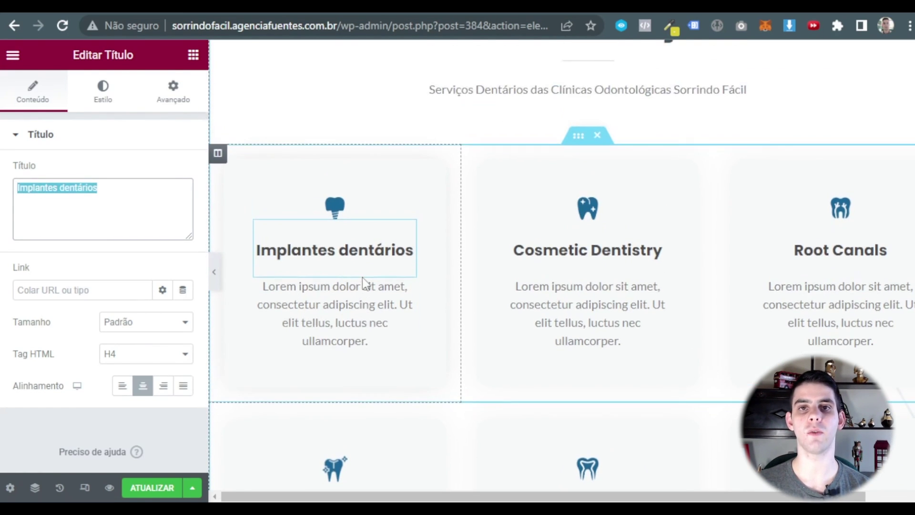
left_click(340, 217)
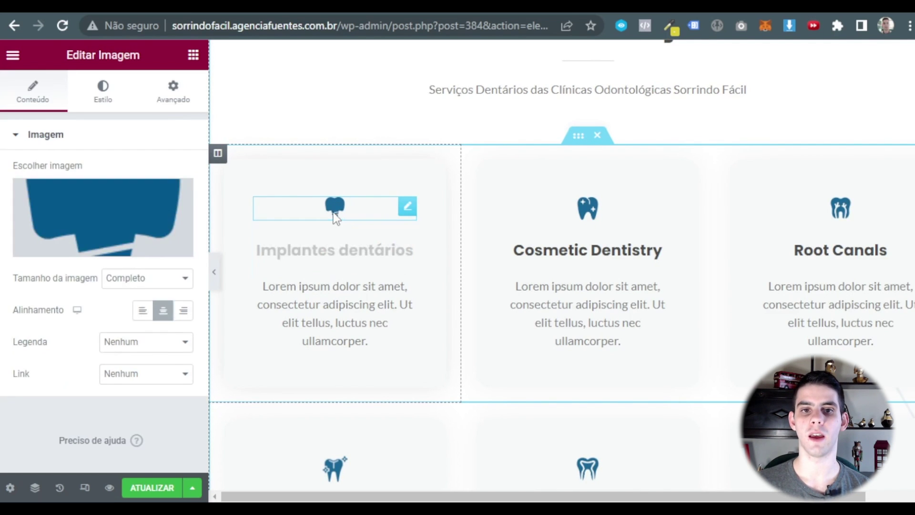
left_click(352, 260)
left_click(364, 339)
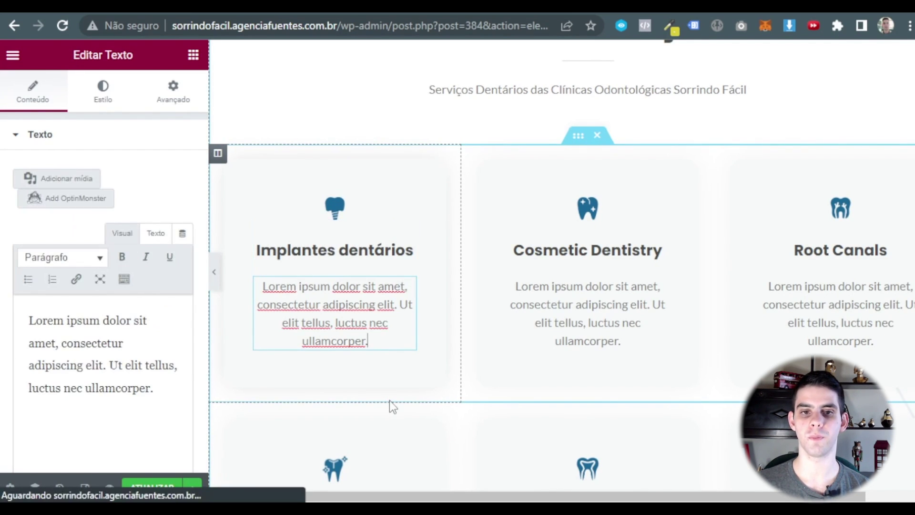
left_click(329, 215)
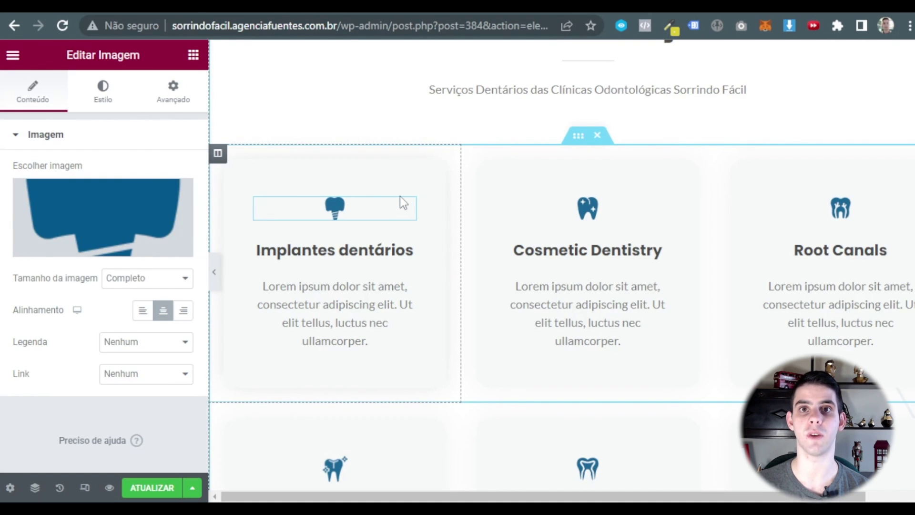
scroll(367, 194, "down", 2)
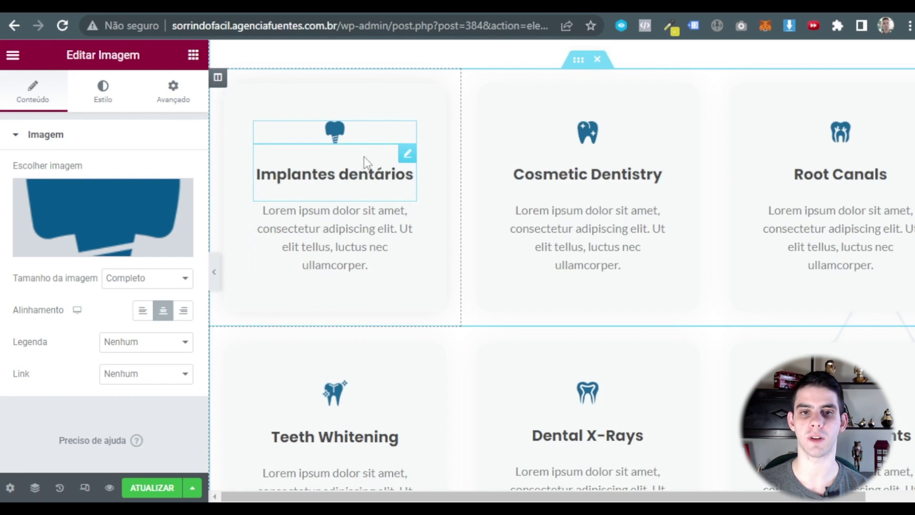
scroll(370, 259, "up", 2)
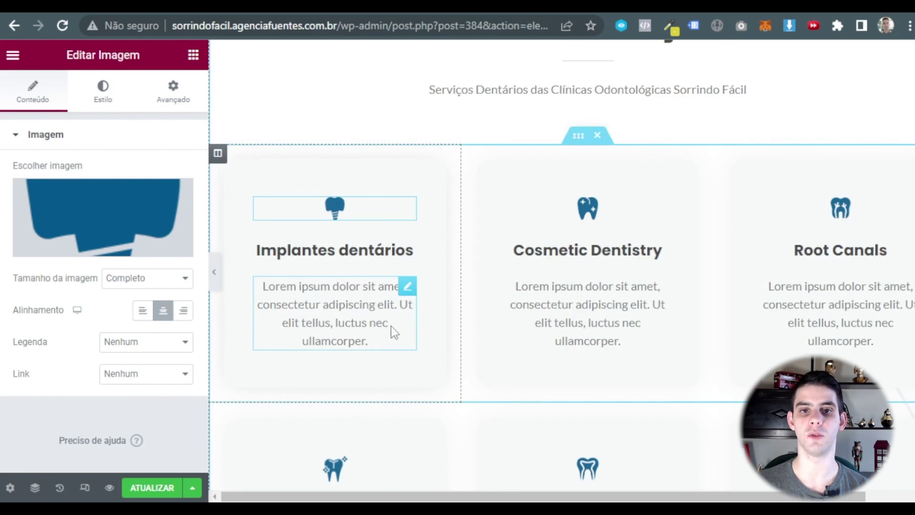
scroll(381, 322, "up", 1)
scroll(382, 326, "down", 1)
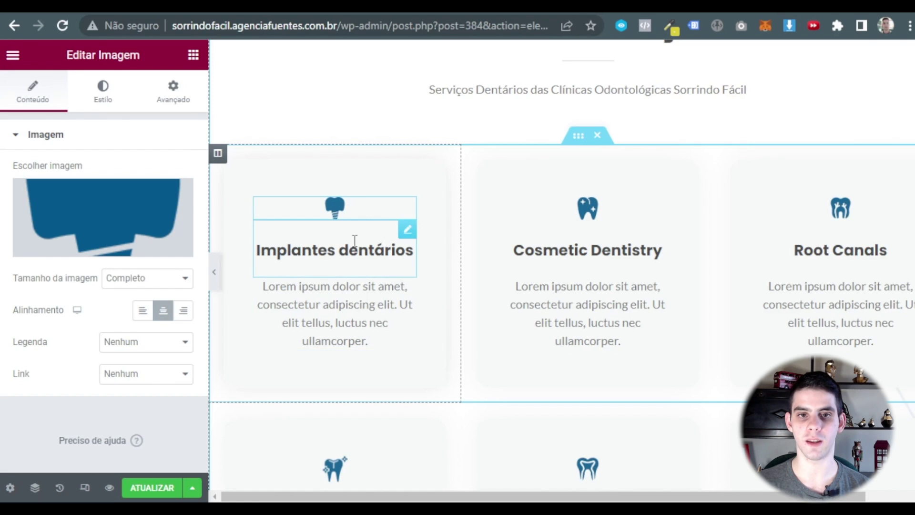
- Set the first card's description to "O procedimento de colocação de implantes dentários pode ser muito simples, além de ser indicado para um grande número de pacientes."
left_click(341, 251)
left_click(324, 339)
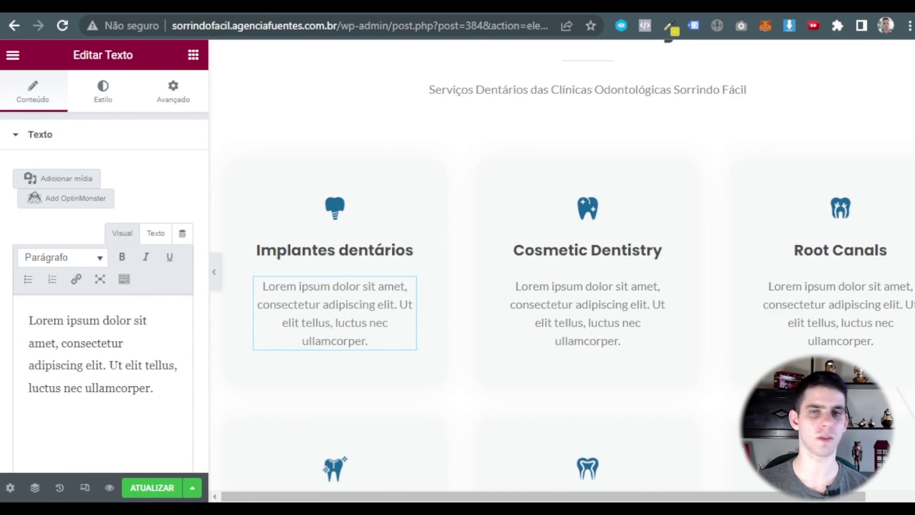
key("ctrl+a")
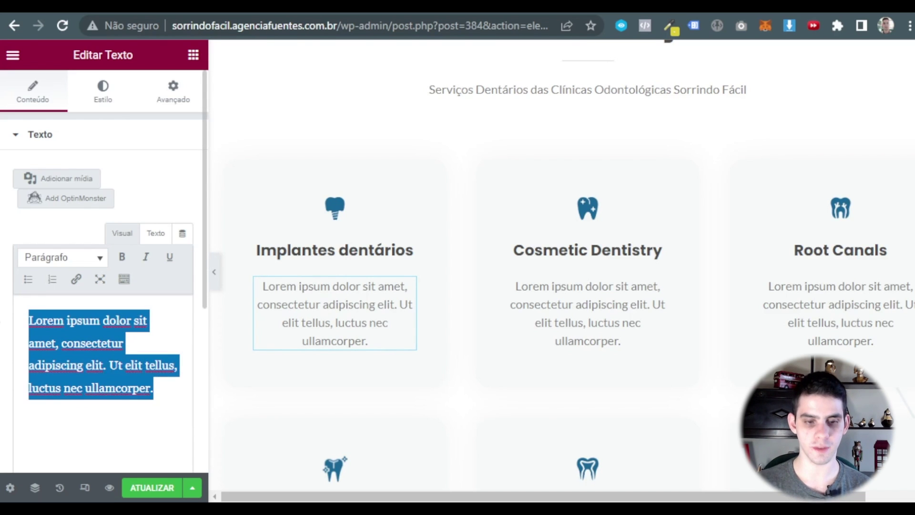
type("O procedimento de colocação de implantes dentários pode ser muito simples, além de ser indicado para um grande número de pacientes.")
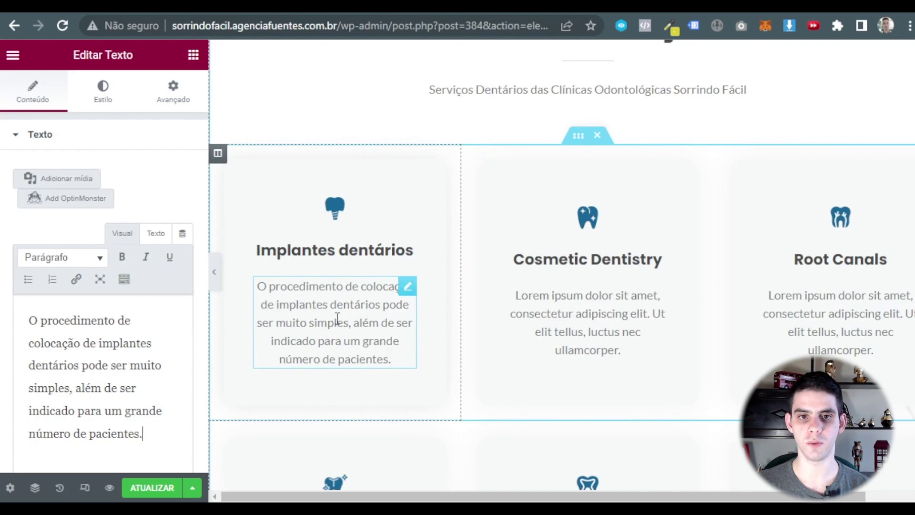
- Preview the service cards at full page width with the editing panel hidden, and restore the panel
left_click(214, 271)
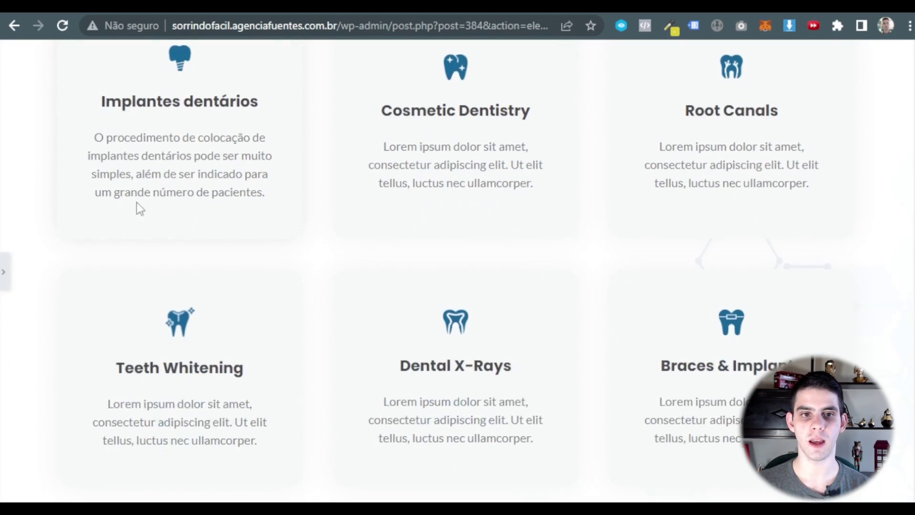
left_click(3, 271)
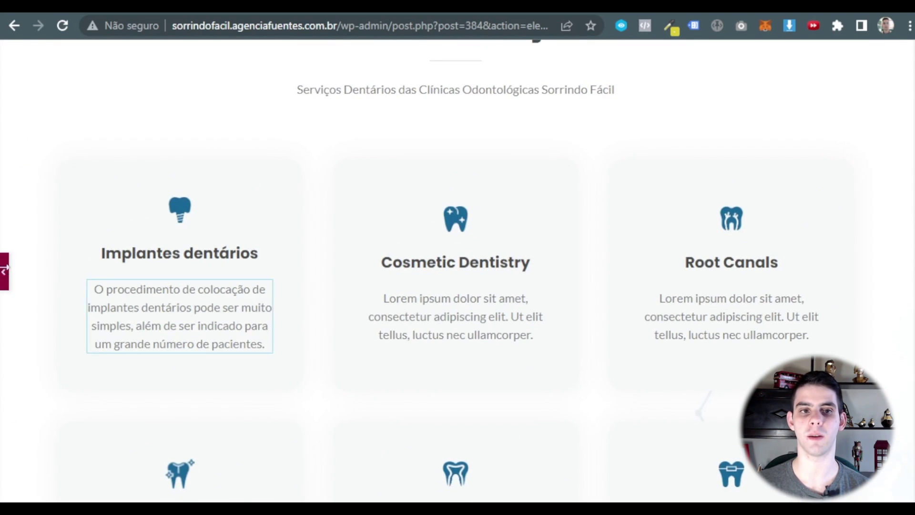
left_click(214, 272)
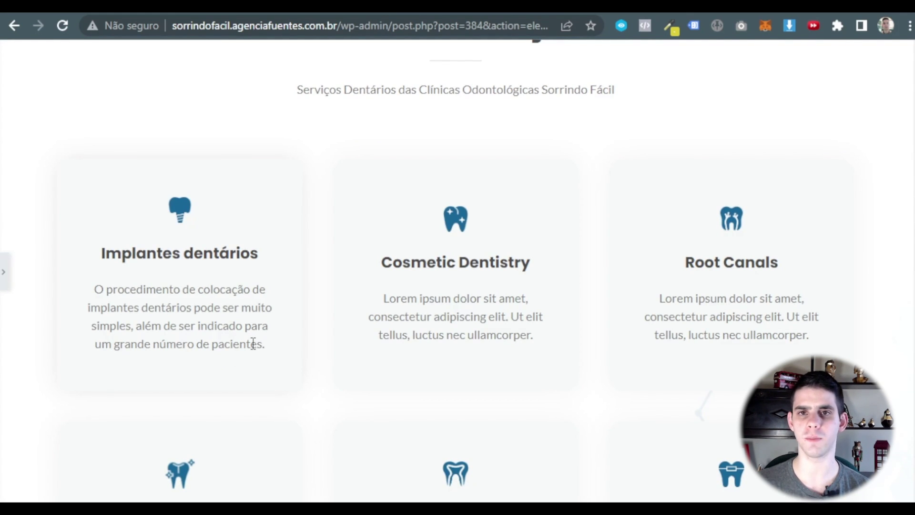
left_click(4, 272)
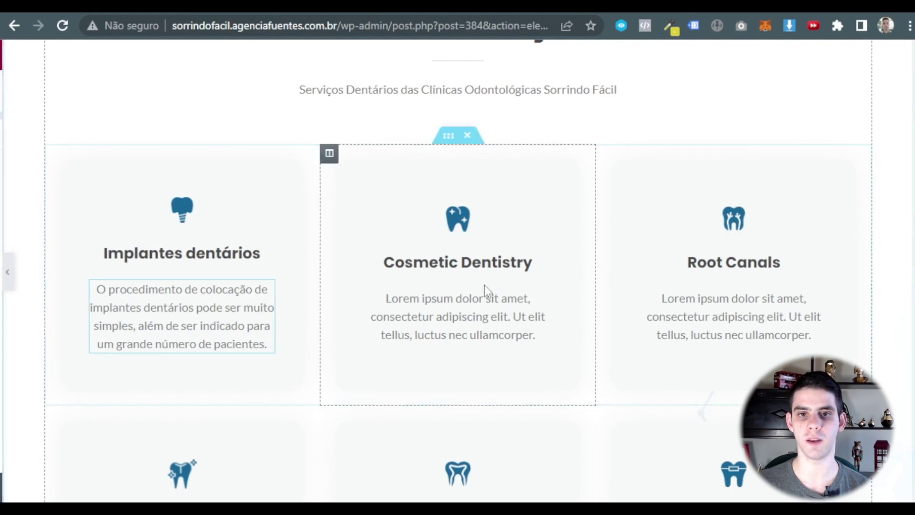
- Replace the second service card's title, "Cosmetic Dentistry", with "Restauração Dental"
left_click(647, 251)
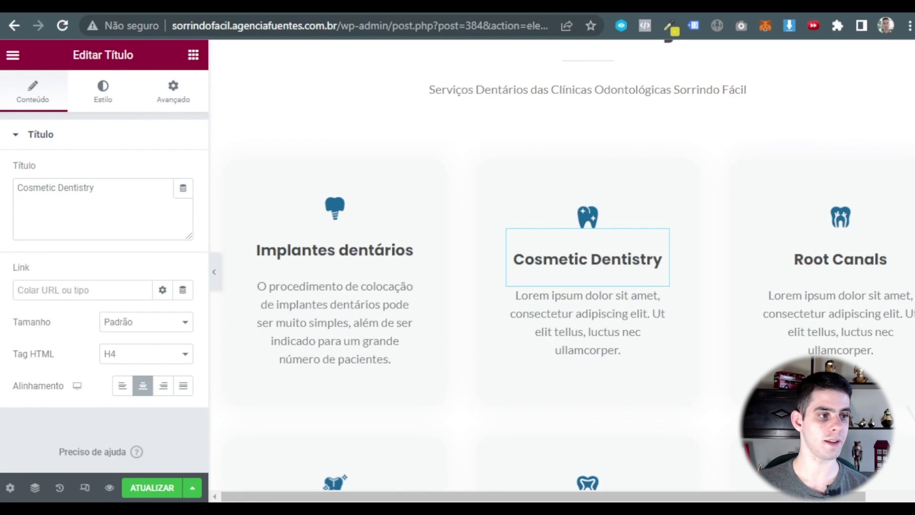
triple_click(55, 187)
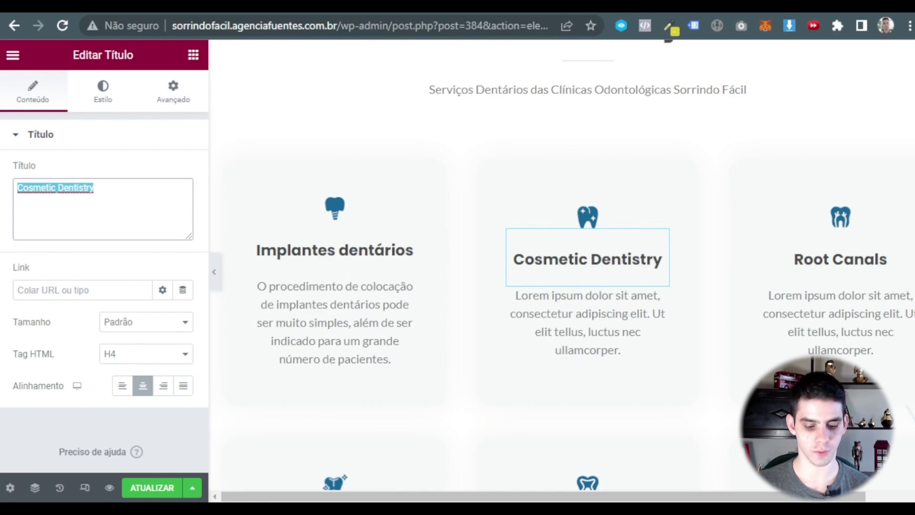
type("Restauração Dental")
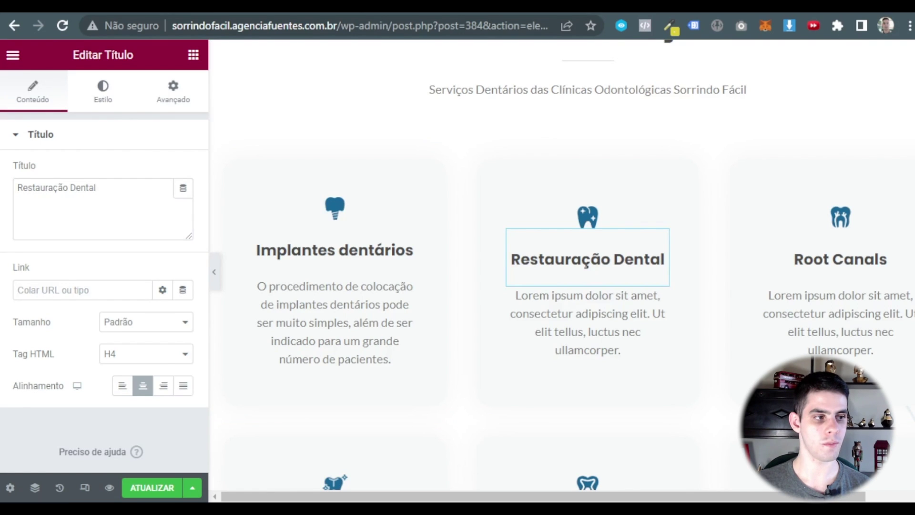
- Set the second card's description to "O cirurgião dentista realizará a remoção da porção cariada do dente, de acordo com princípios estéticos e funcionais."
left_click(624, 308)
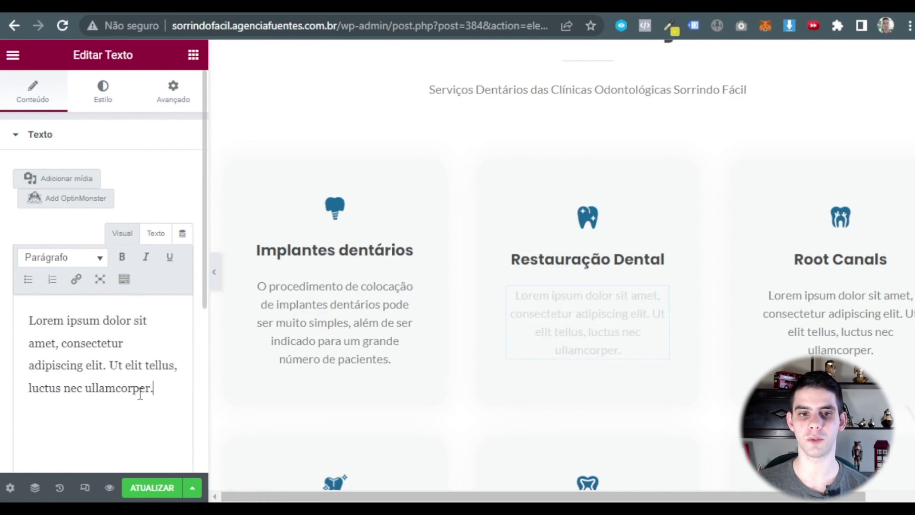
left_click_drag(158, 390, 1, 323)
type("O cirurgião dentista realizará a remoção da porção cariada do dente, de acordo com princípios estéticos e funcionais.")
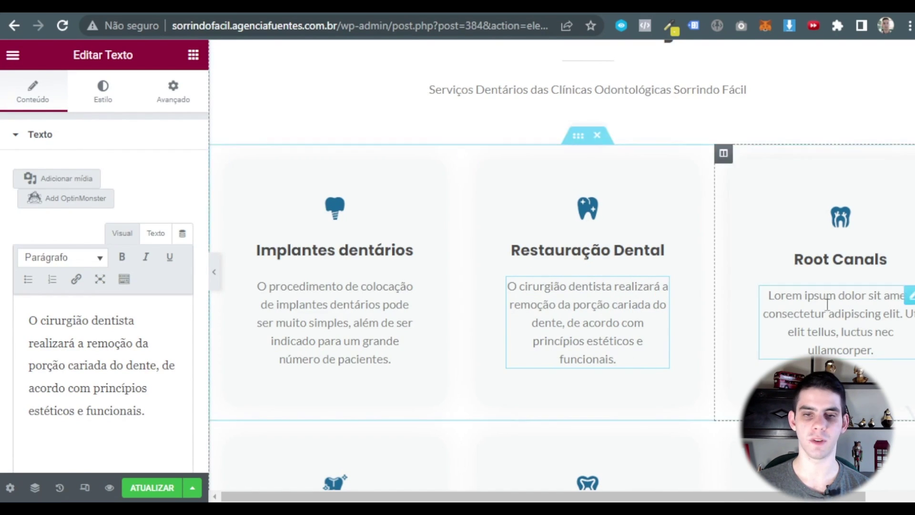
- Replace the third service card's title, "Root Canals", with "Cirurgias/Extração"
left_click(882, 244)
left_click(84, 179)
key("ctrl+a")
type("Cirurgias/Extração")
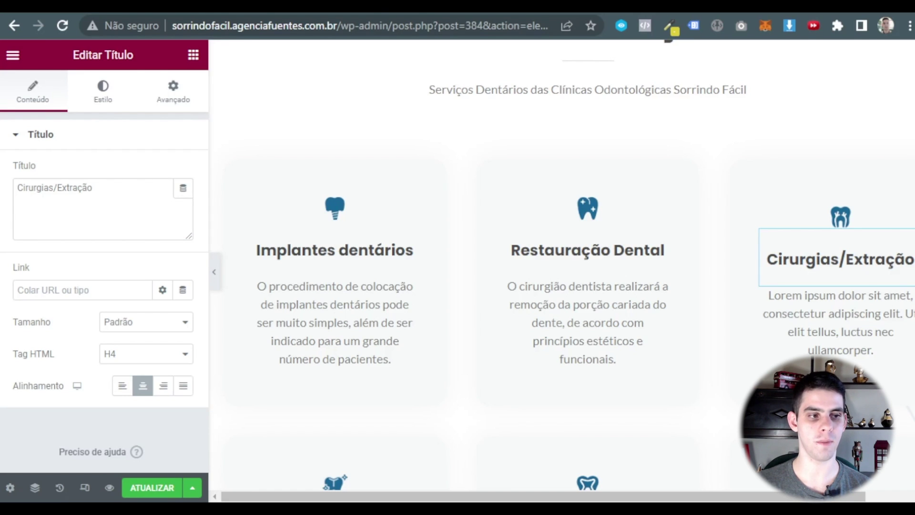
- Set the third card's description to "A área de cirurgia oral é a responsável por todos os atos cirúrgicos relacionados às extrações de dentes."
left_click(839, 314)
key("ctrl+a")
type("A área de cirurgia oral é a responsável por todos os atos cirúrgicos relacionados às extrações de dentes.")
scroll(371, 243, "down", 6)
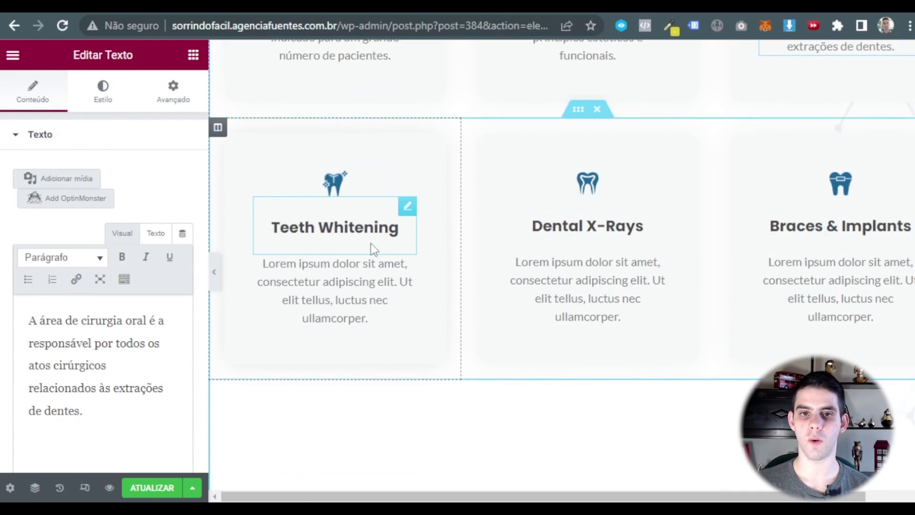
- Replace the fourth service card's title, "Teeth Whitening", with "Clareamento dos dentes"
left_click(409, 208)
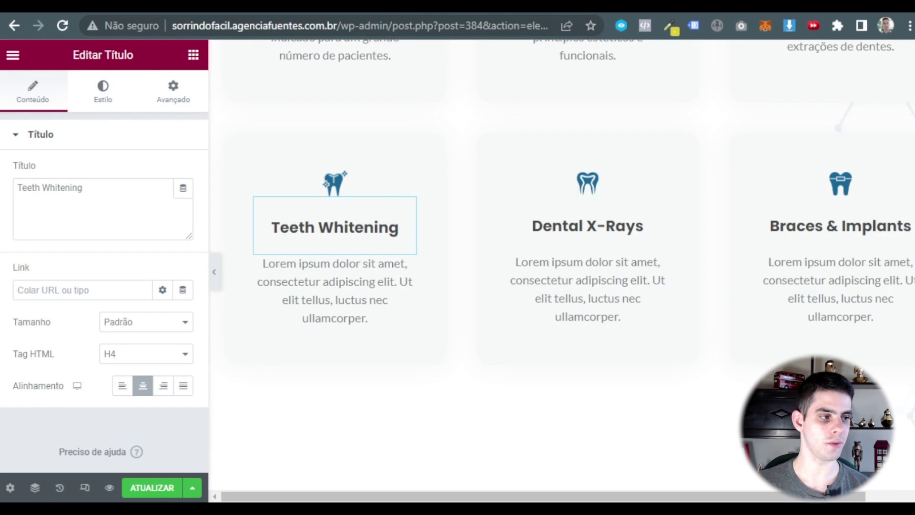
key("ctrl+a")
type("Clareamento dos dentes")
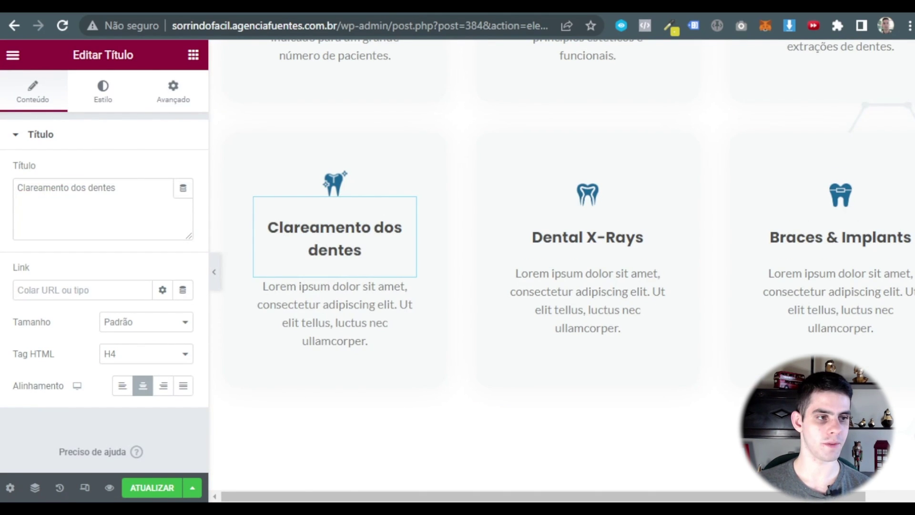
- Set the fourth card's description to "O clareamento dentário é um dos procedimentos odontológicos estéticos mais procurados atualmente."
left_click(339, 302)
key("ctrl+a")
type("O clareamento dentário é um dos procedimentos odontológicos estéticos mais procurados atualmente.")
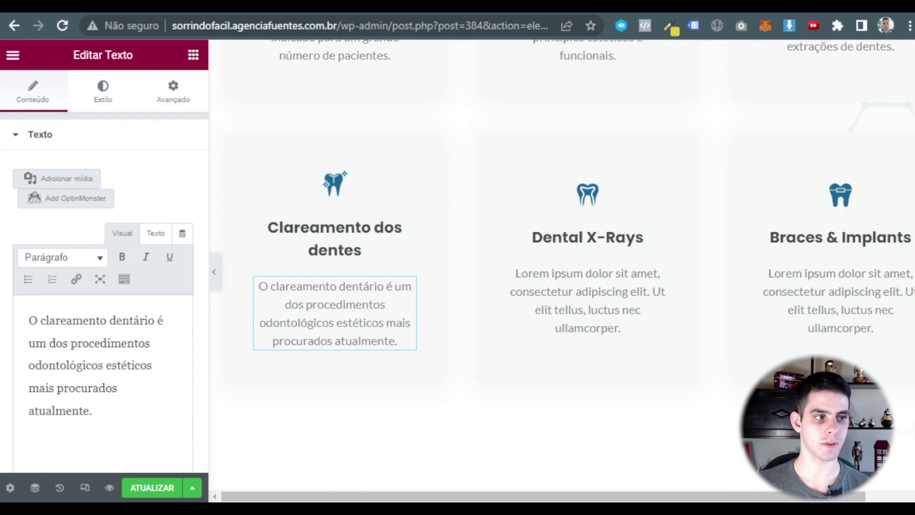
- Replace the fifth service card's title, "Dental X-Rays", with "Tratamento de Canal"
left_click(624, 238)
left_click(97, 190)
key("ctrl+a")
type("Tratamento de Canal")
- Set the fifth card's description to "Dependendo do diagnóstico inicial, o tratamento de canal pode ser realizado em apenas uma sessão de atendimento."
left_click(588, 305)
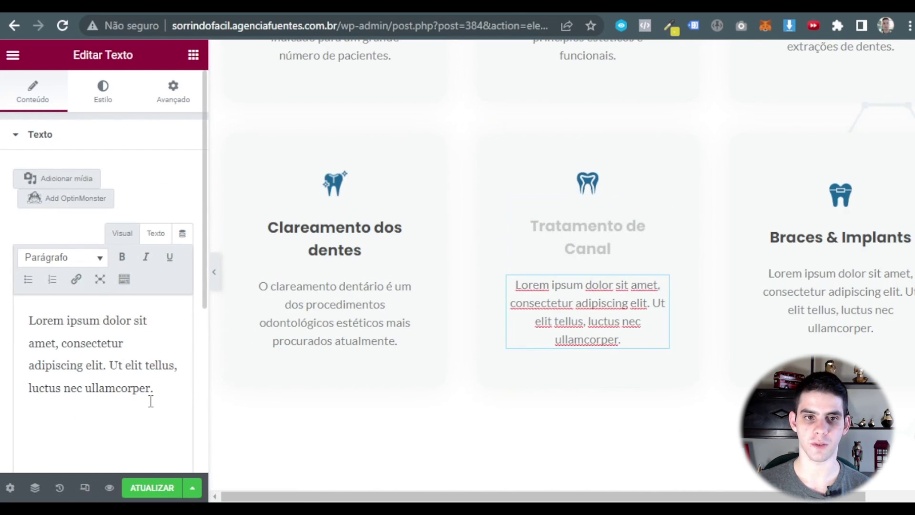
left_click_drag(153, 388, 28, 320)
type("Dependendo do diagnóstico inicial, o tratamento de canal pode ser realizado em apenas uma sessão de atendimento.")
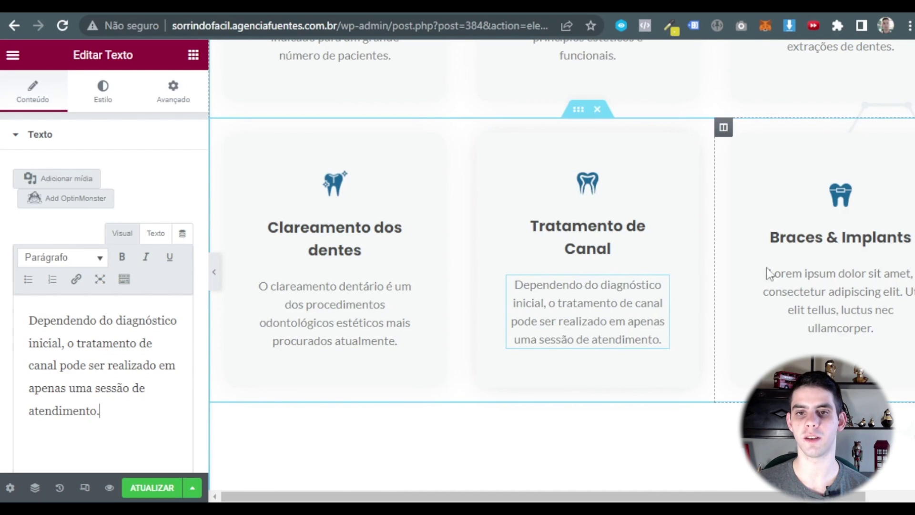
- Replace the sixth service card's title, "Braces & Implants", with "Aparelhos e implantes"
left_click(796, 247)
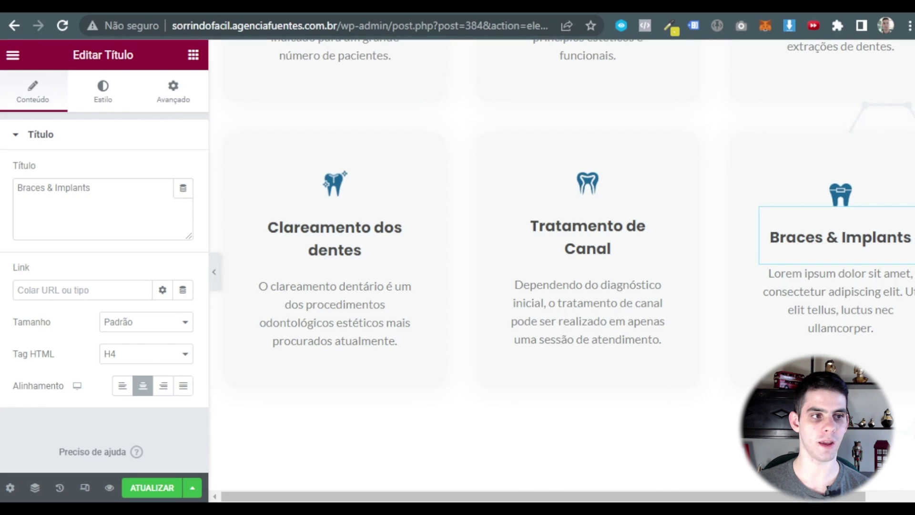
key("ctrl+a")
type("Aparelhos e implantes")
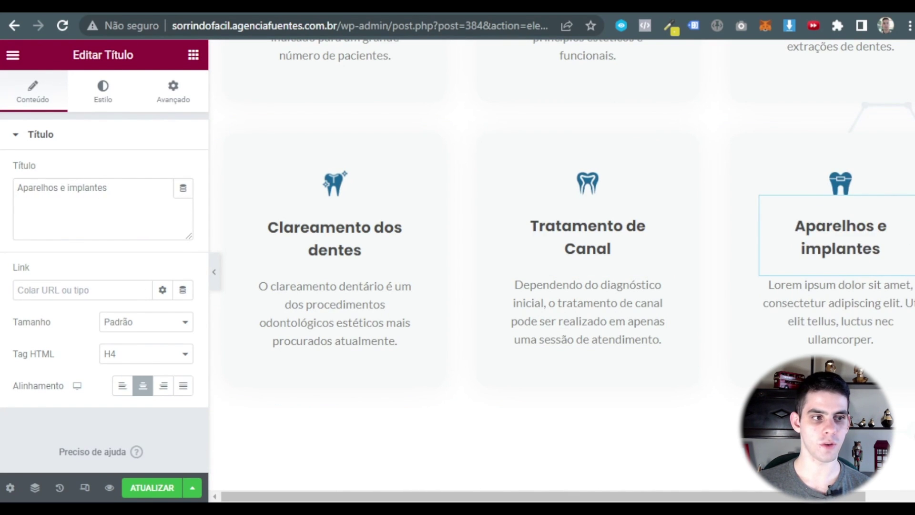
- Set the sixth card's description to "Para pessoas que tem dentes em má posição, o aparelho ortodôntico é o dispositivo utilizado para fazer seu alinhamento."
left_click(810, 315)
left_click(127, 388)
key("ctrl+a")
type("Para pessoas que tem dentes em má posição, o aparelho ortodôntico é o dispositivo utilizado para fazer seu alinhamento.")
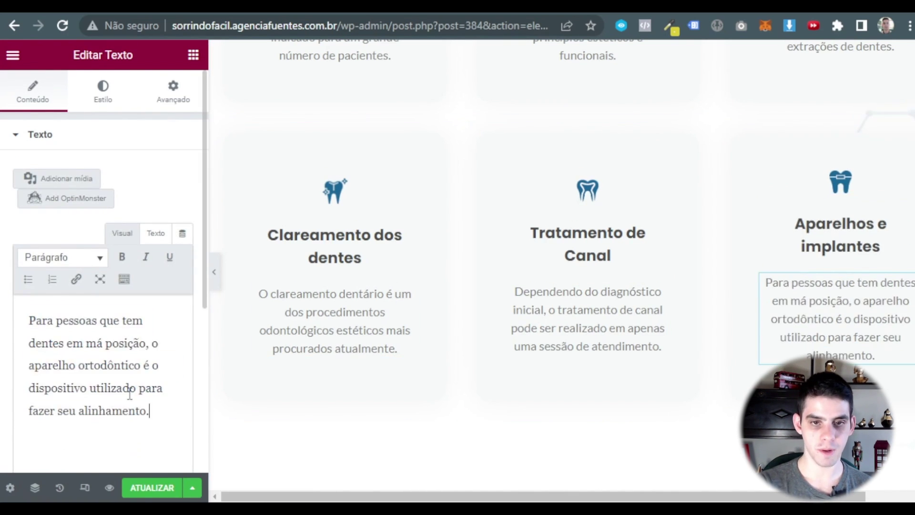
- Check the six service cards and the testimonials section at full page width with the editing controls hidden
scroll(638, 390, "down", 1)
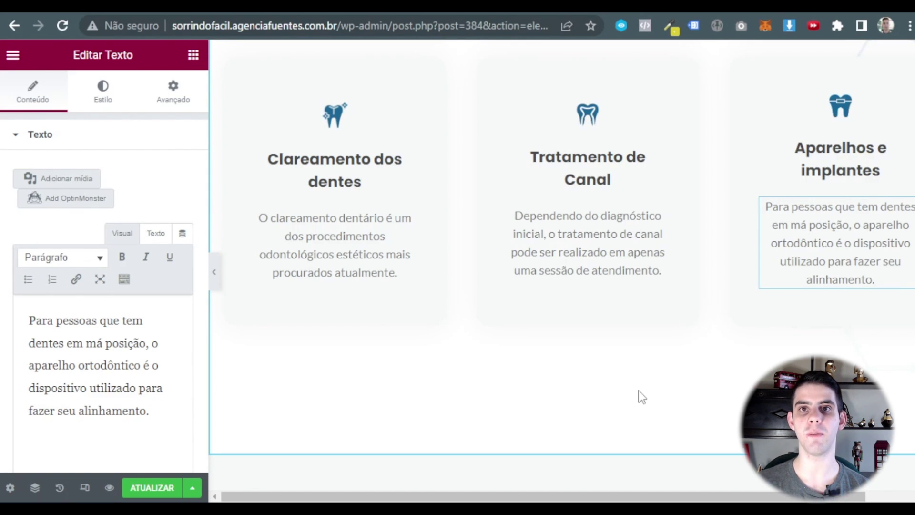
scroll(362, 343, "up", 5)
left_click(214, 273)
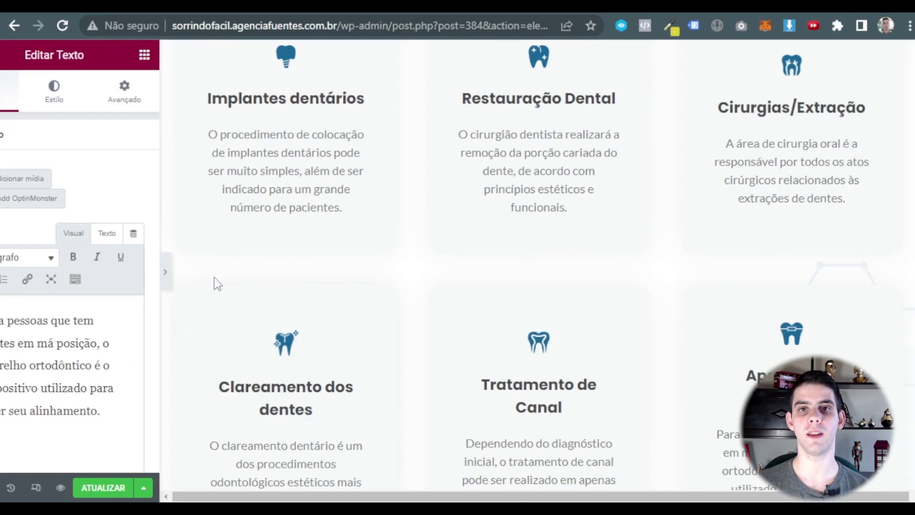
scroll(340, 222, "up", 3)
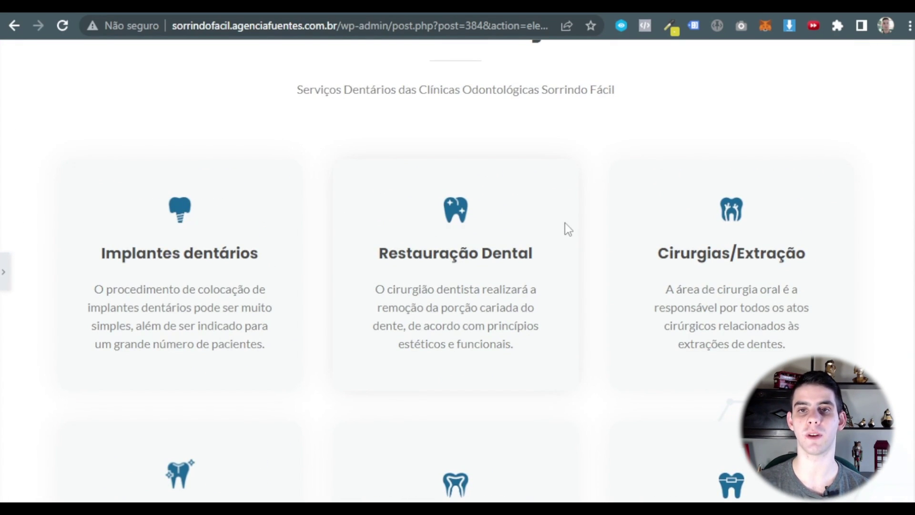
scroll(564, 224, "down", 15)
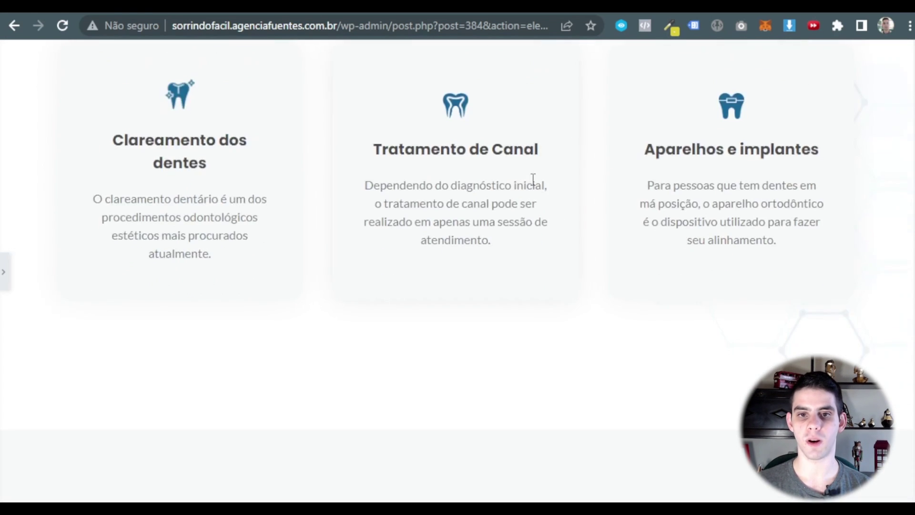
scroll(498, 136, "down", 3)
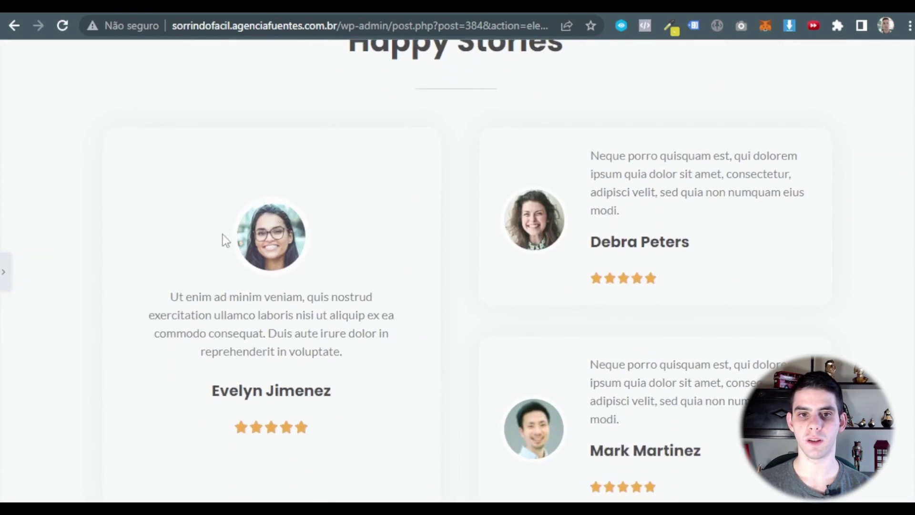
- Show the editing controls again and replace the "Happy Stories" heading with "Opinião dos nossos clientes"
left_click(3, 271)
scroll(559, 260, "up", 3)
left_click(667, 196)
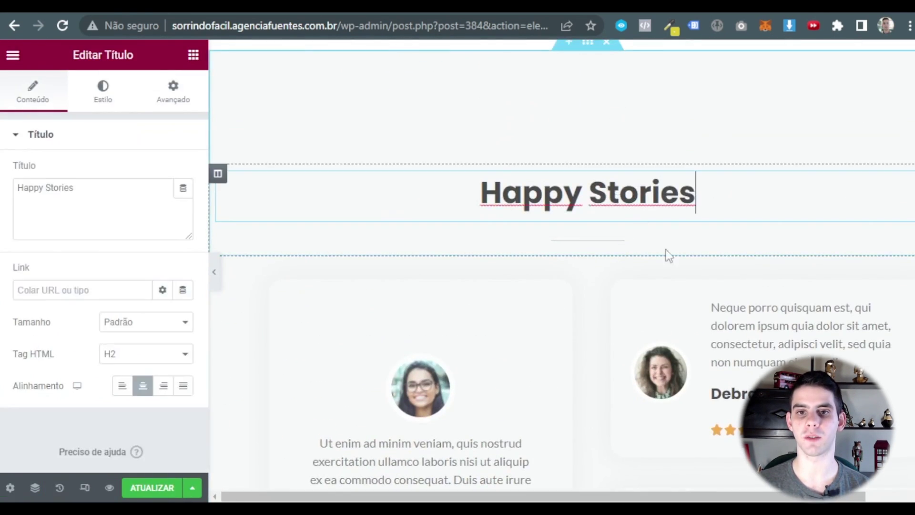
triple_click(32, 226)
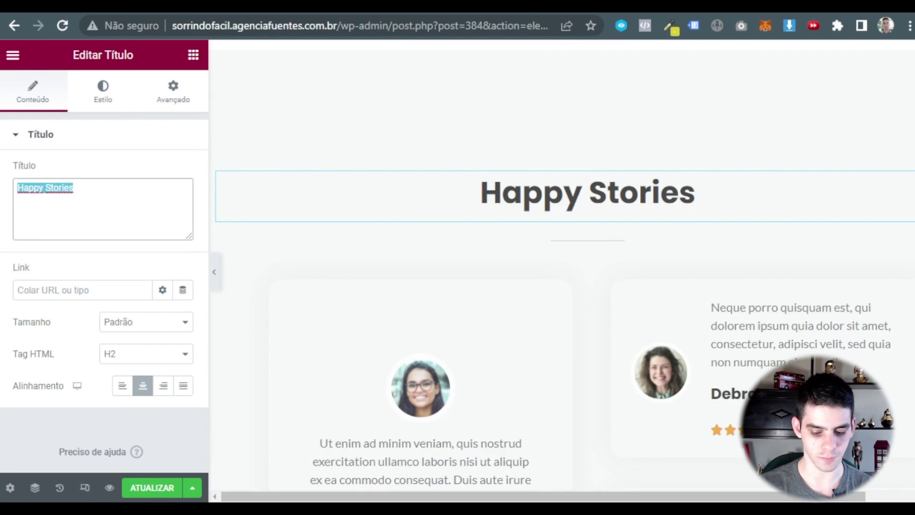
type("Opinião ")
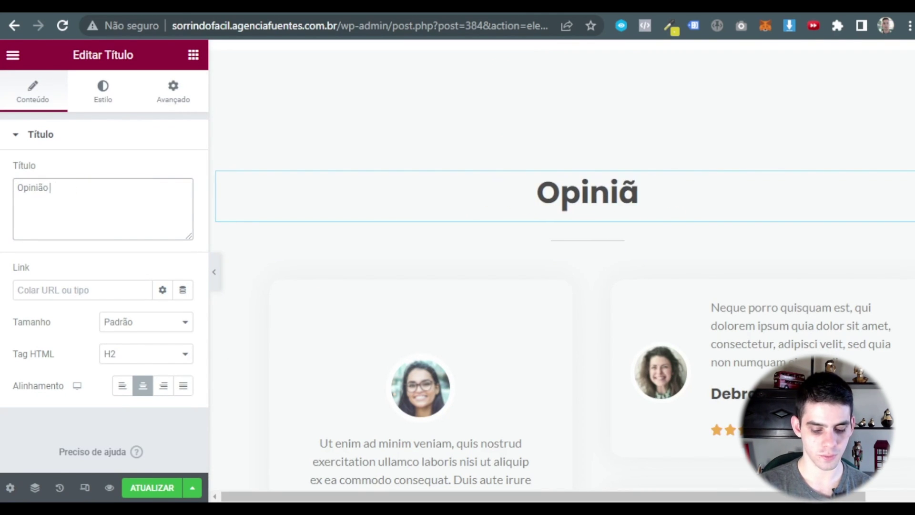
type("dos nossos ")
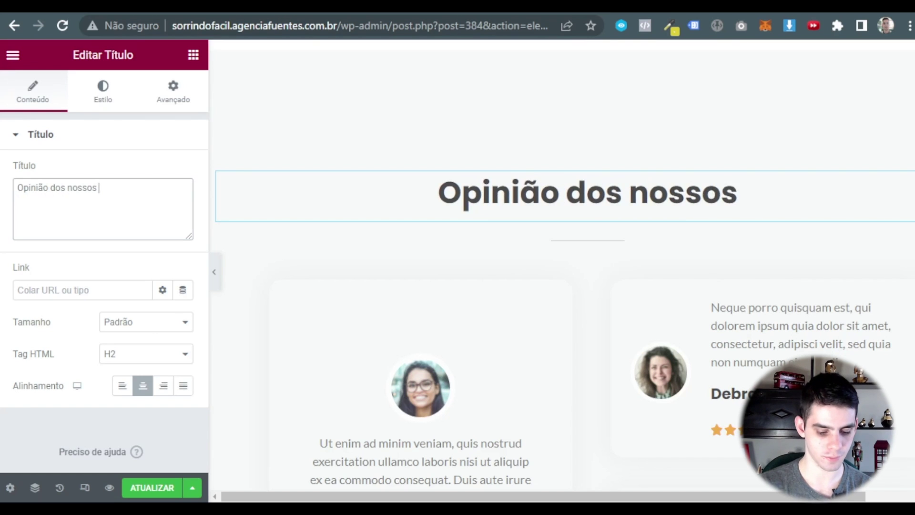
type("clientes")
- Examine the editing options for the first testimonial's photo, text and client name, including the media library and file upload
scroll(443, 252, "down", 3)
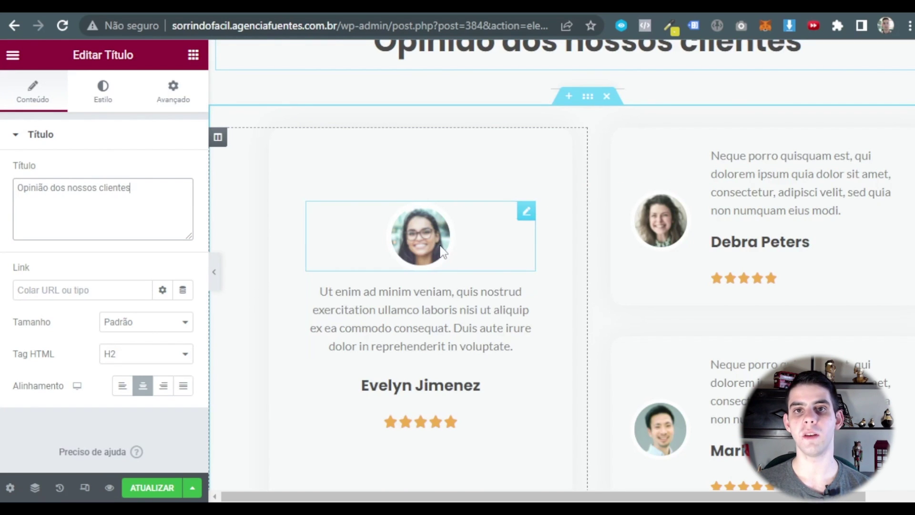
scroll(648, 310, "down", 2)
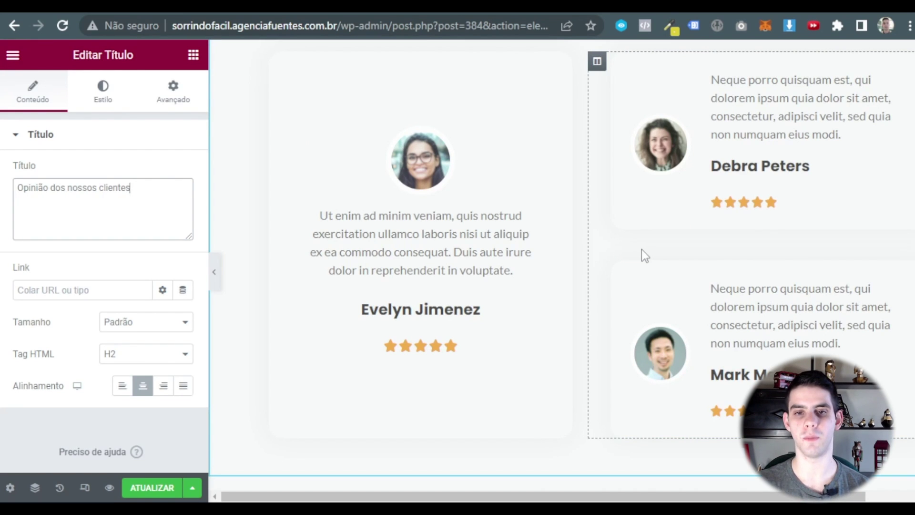
left_click(437, 174)
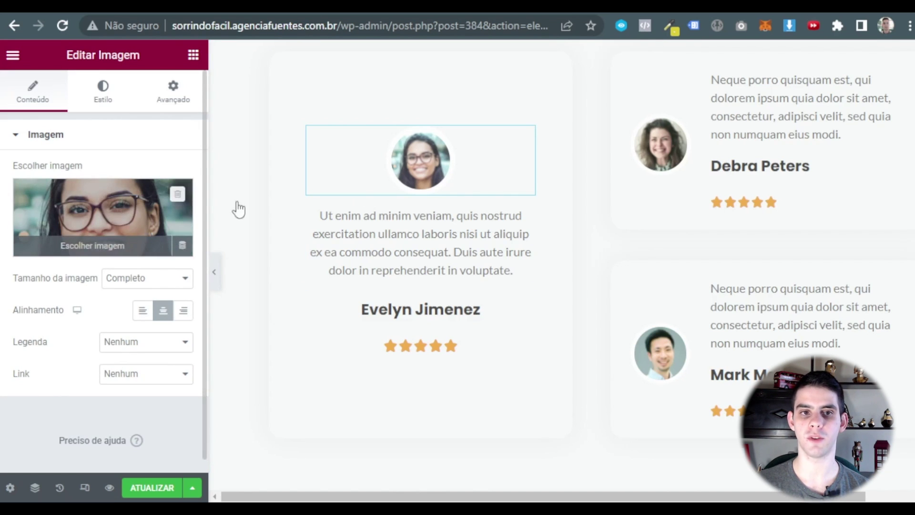
left_click(116, 235)
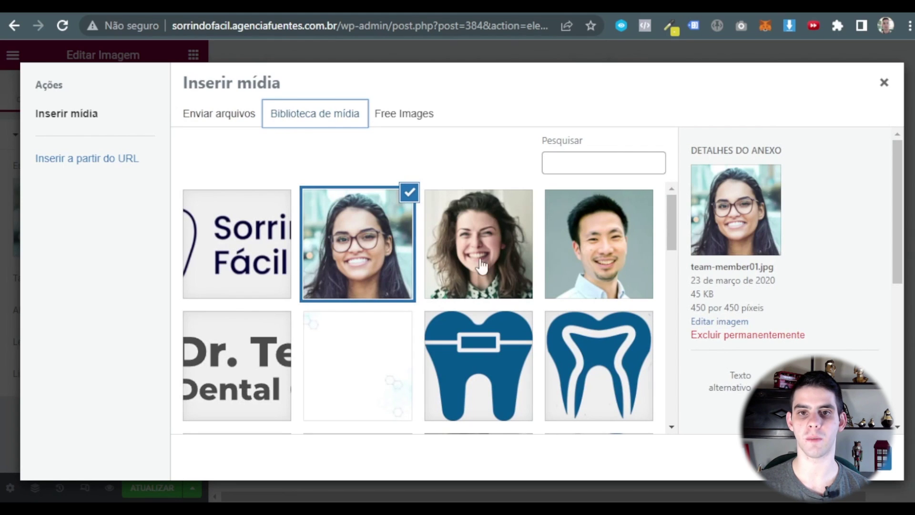
left_click(233, 129)
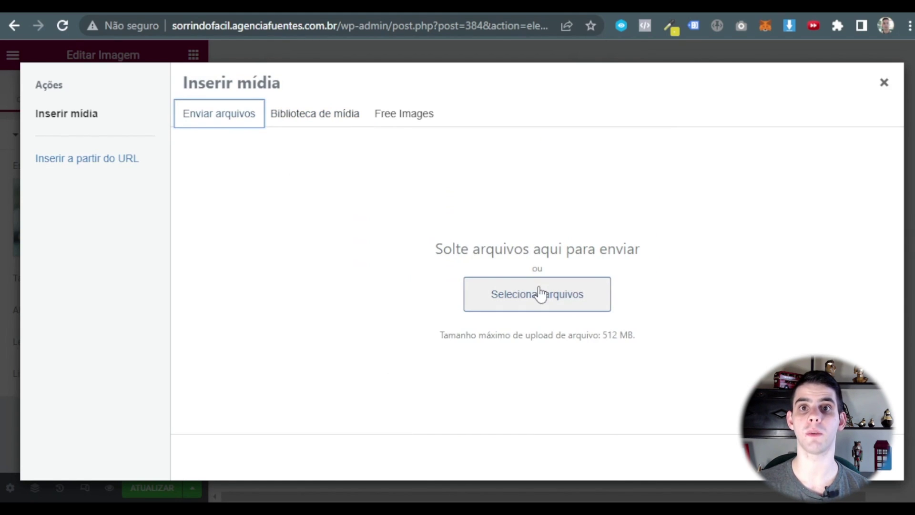
left_click(296, 121)
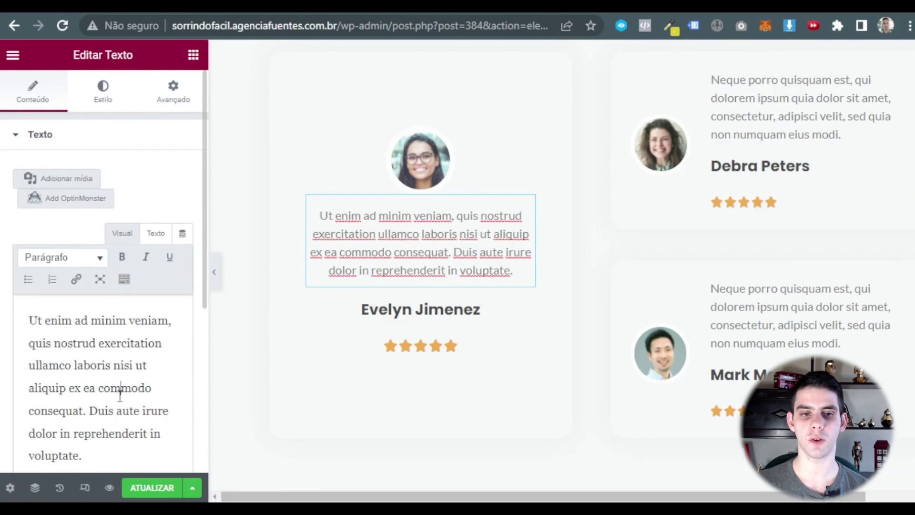
left_click_drag(119, 388, 28, 320)
scroll(387, 388, "up", 5)
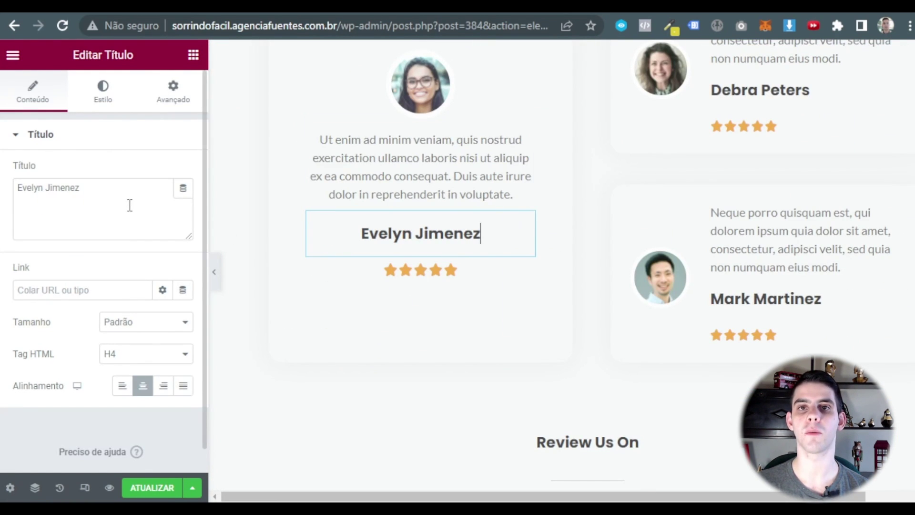
- Delete the star rating from the first, large testimonial card
left_click(437, 264)
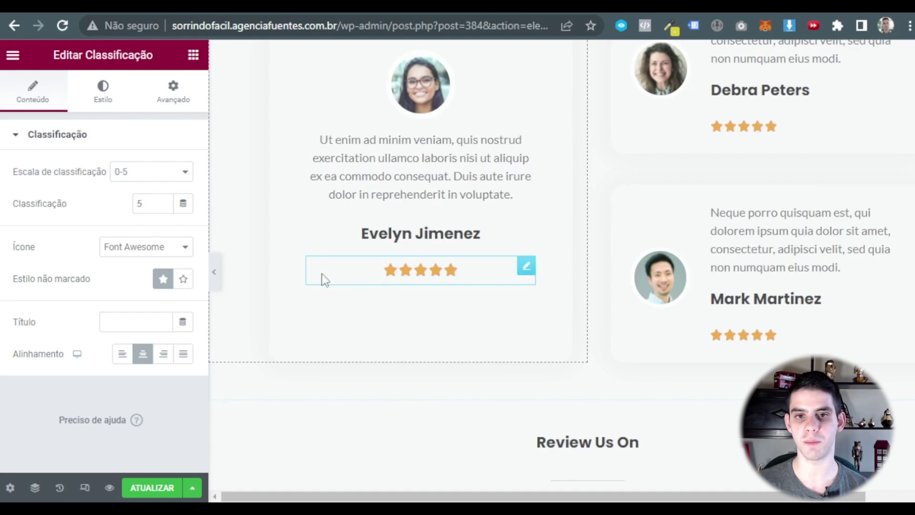
right_click(527, 266)
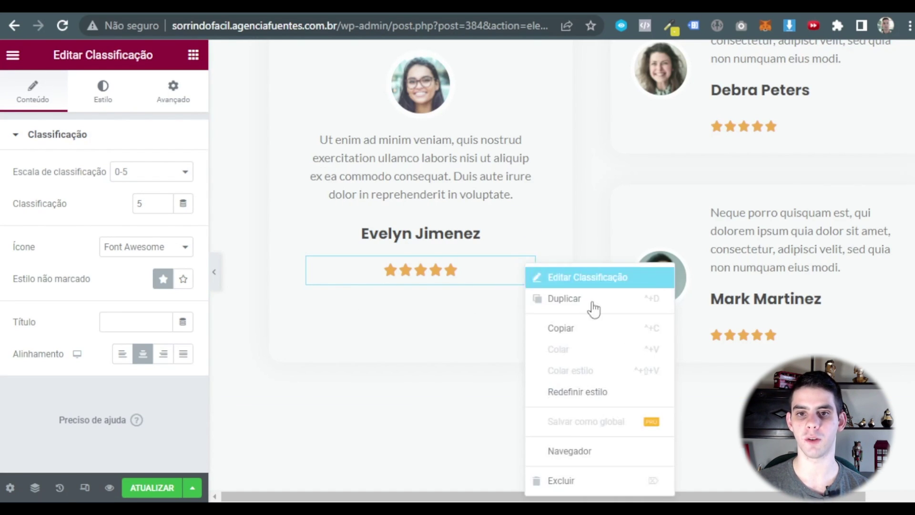
left_click(606, 480)
- Check the second testimonial's photo, text and name settings, and delete that card's star rating
scroll(332, 228, "up", 3)
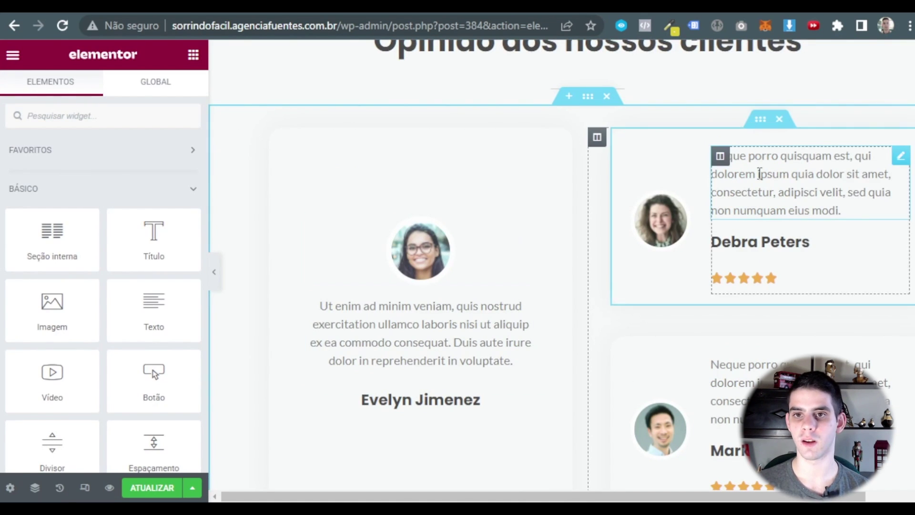
left_click(684, 229)
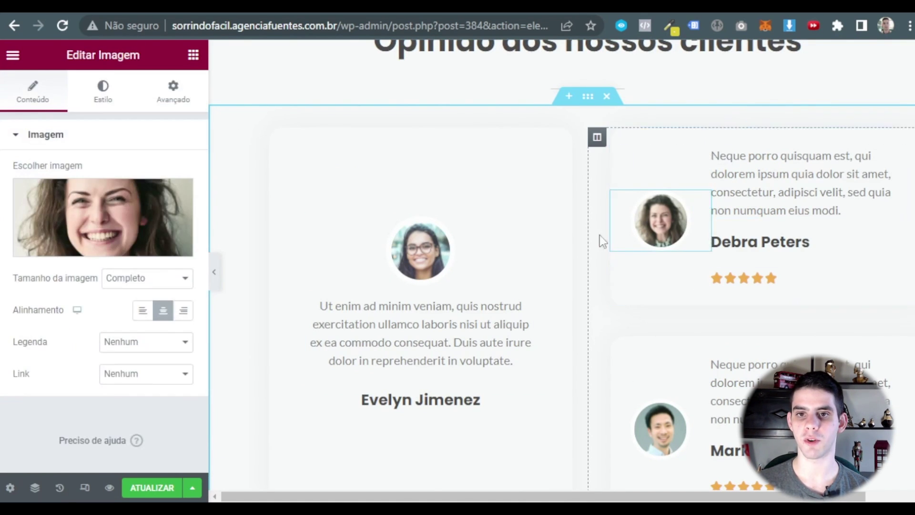
left_click(754, 200)
left_click(790, 236)
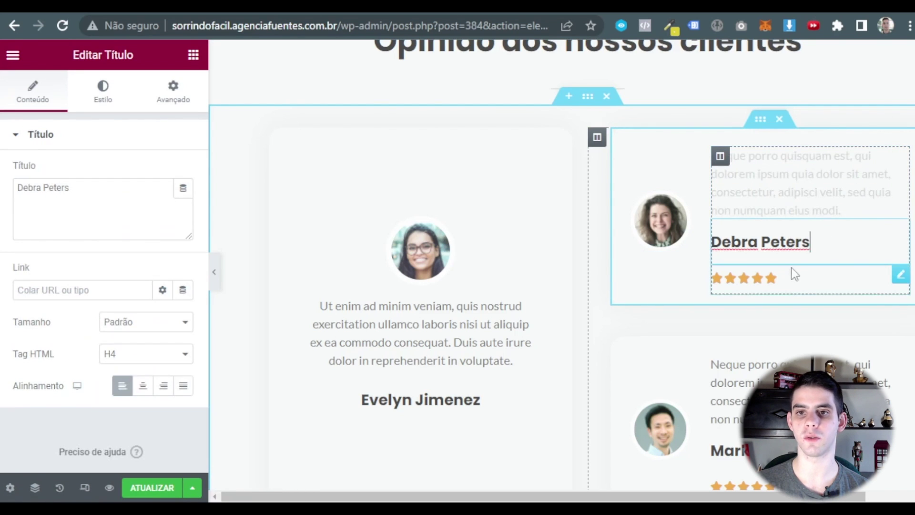
right_click(754, 288)
left_click(776, 486)
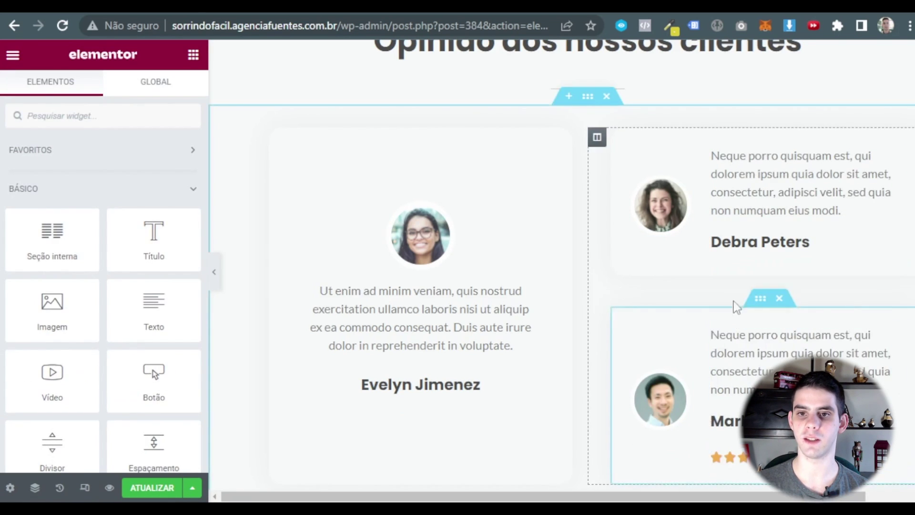
- Set the third testimonial's star rating to 4,6 on the 0-5 scale
scroll(667, 286, "down", 3)
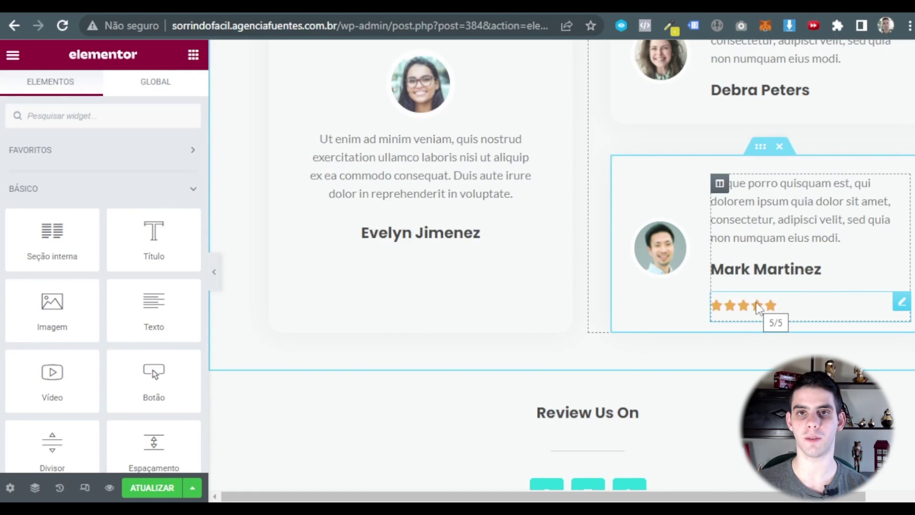
right_click(824, 320)
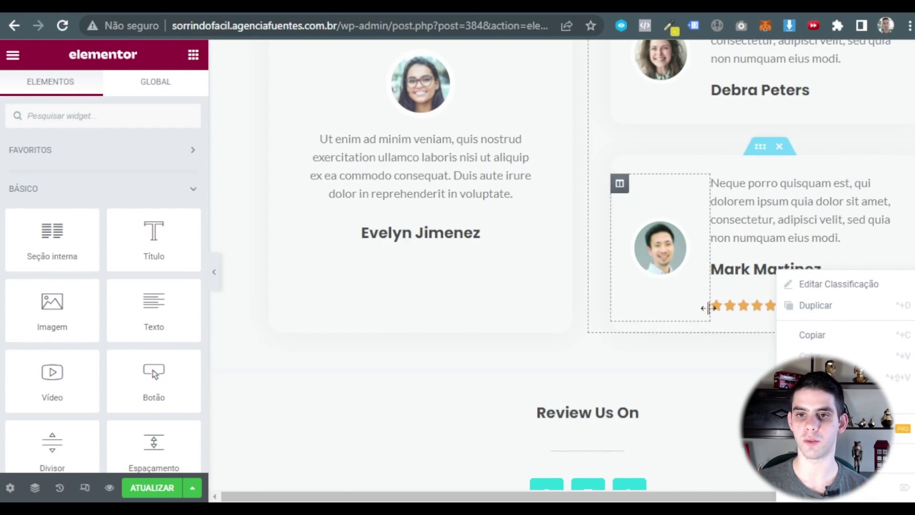
left_click(831, 282)
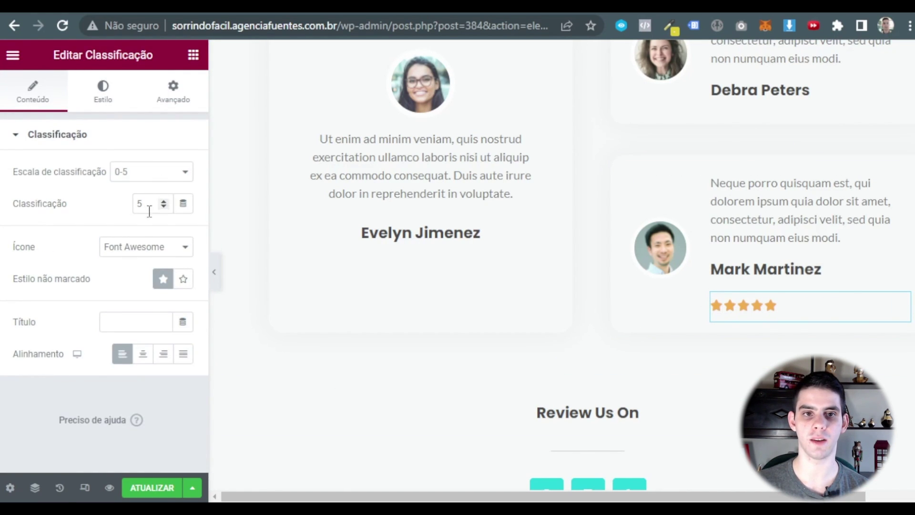
left_click_drag(145, 203, 79, 187)
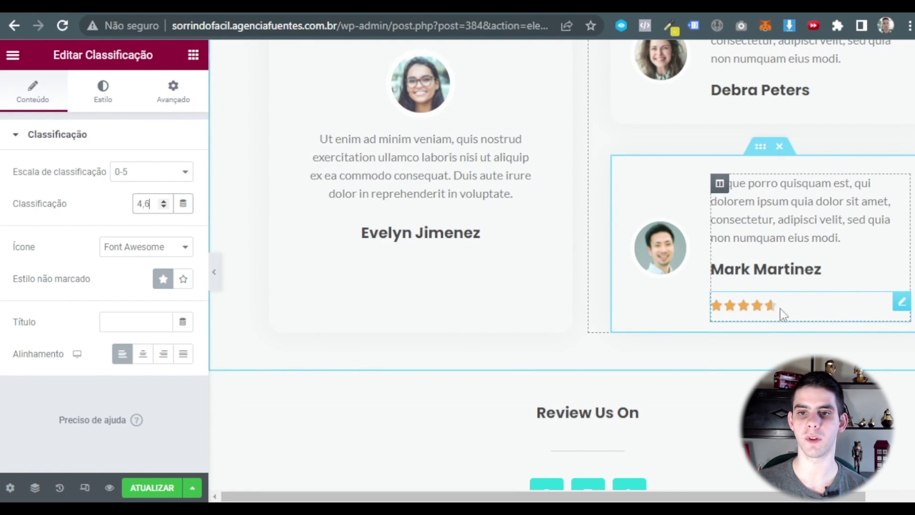
- Delete the star rating from the third testimonial card
right_click(908, 314)
left_click(810, 457)
scroll(466, 295, "up", 3)
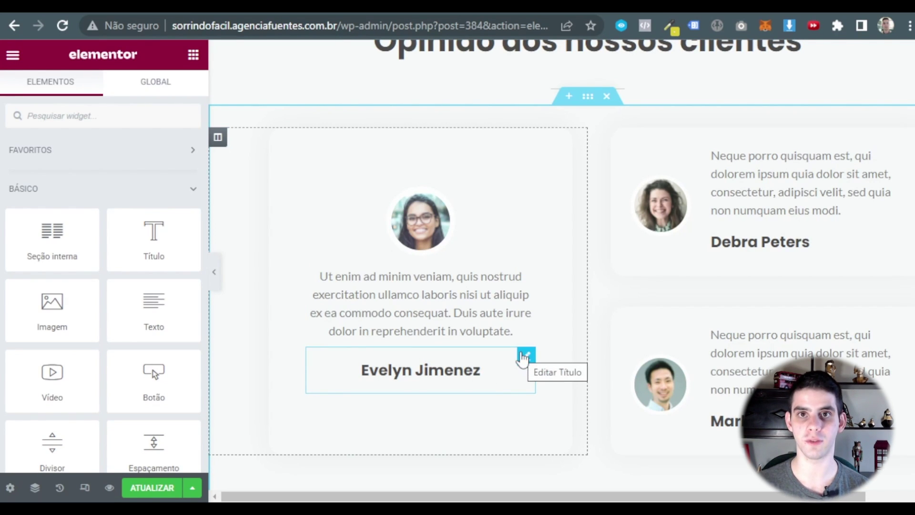
- Replace the "Review Us On" heading below the testimonials with "Siga-nos em nossas redes sociais"
scroll(498, 163, "down", 8)
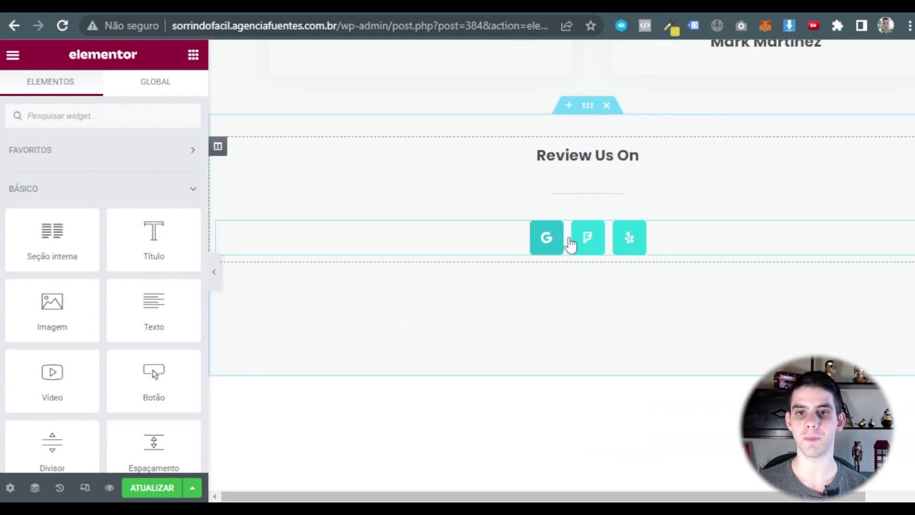
scroll(620, 249, "up", 2)
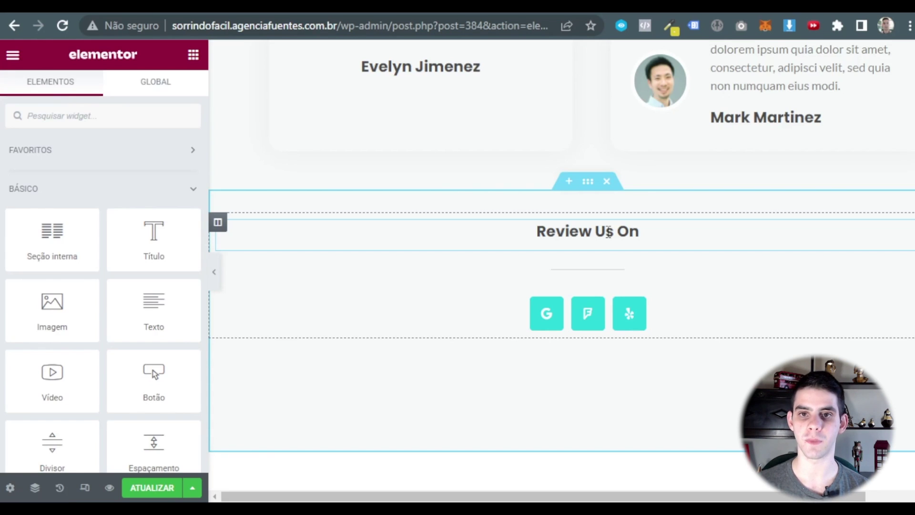
left_click(609, 232)
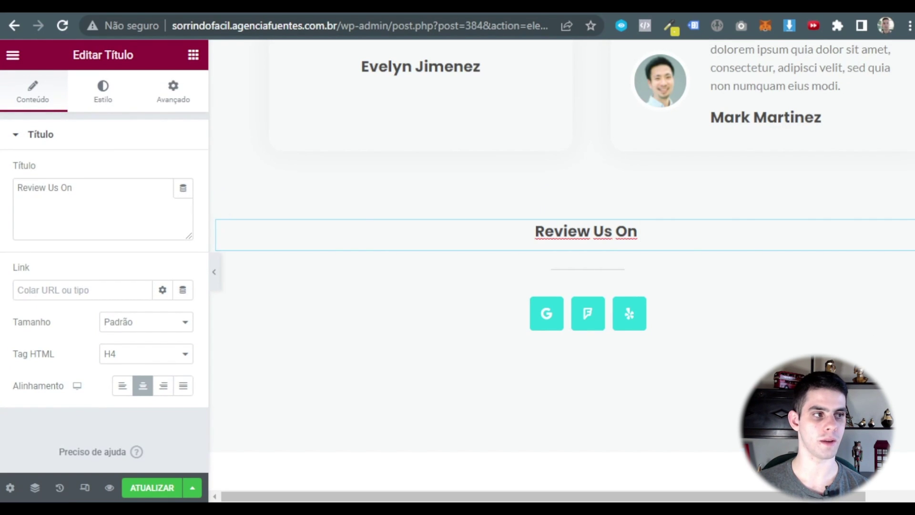
left_click(83, 198)
key("ctrl+a")
type("Siga-nos em nossas redes sociais")
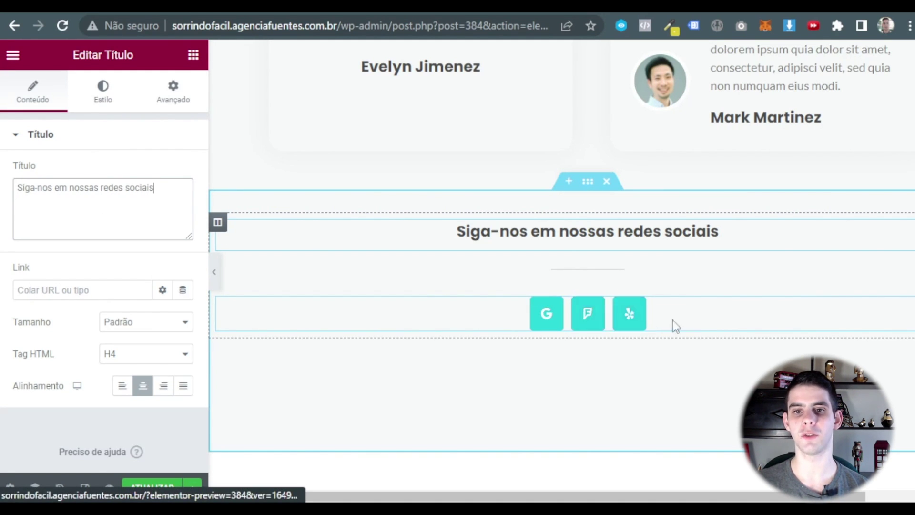
- Change the Google item in the social icons widget to the Instagram icon from the icon library
left_click(690, 326)
left_click(62, 208)
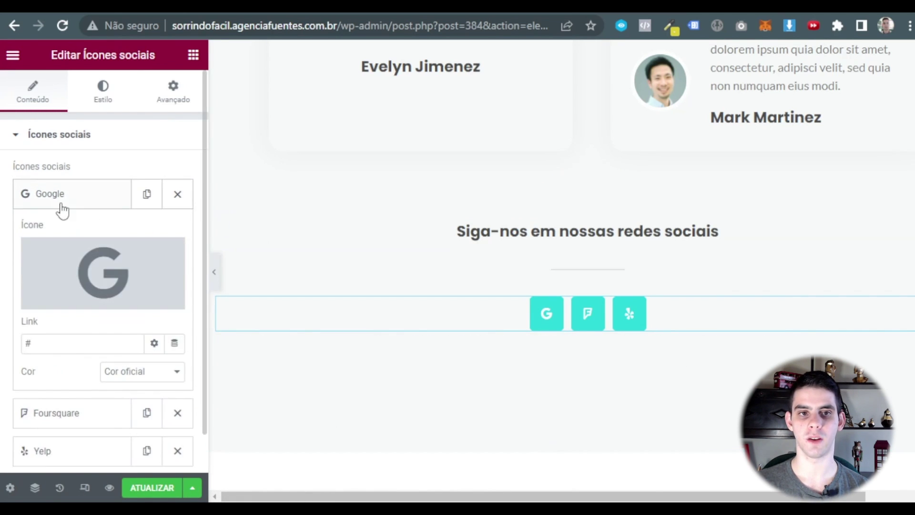
left_click(61, 208)
left_click_drag(694, 301, 694, 320)
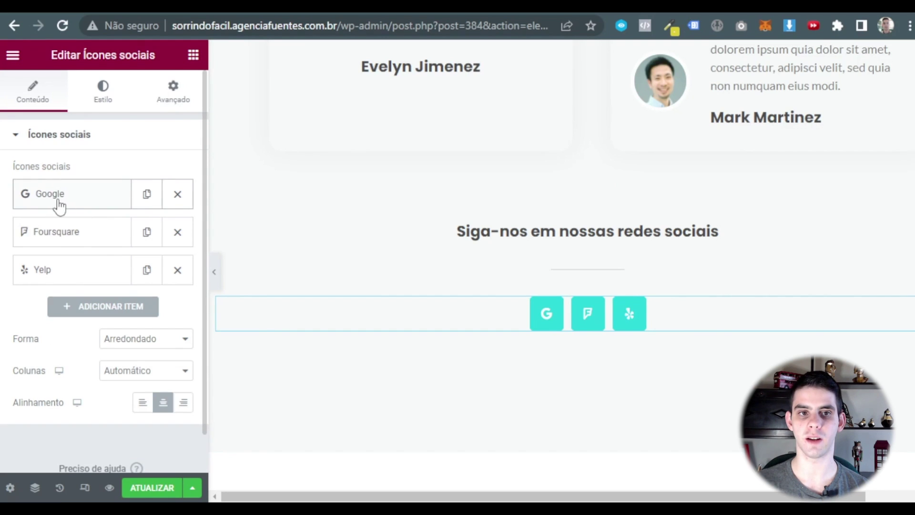
left_click(76, 199)
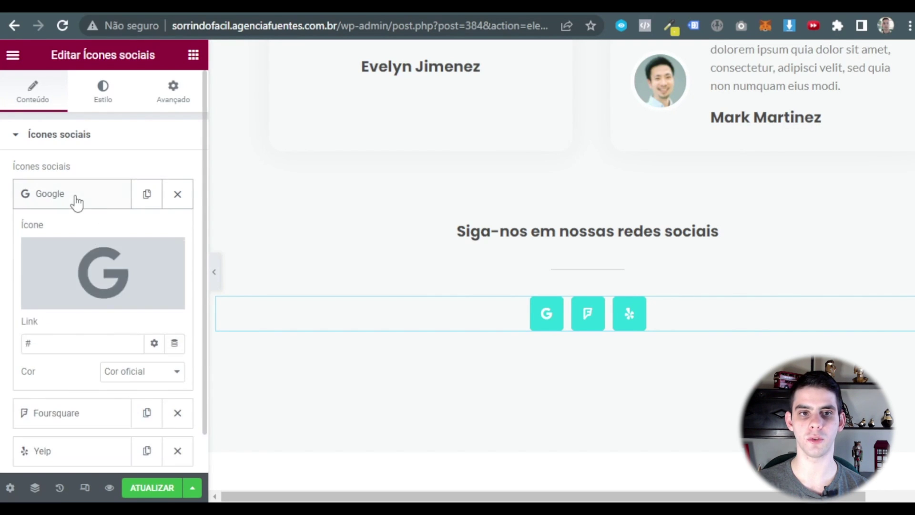
left_click(92, 273)
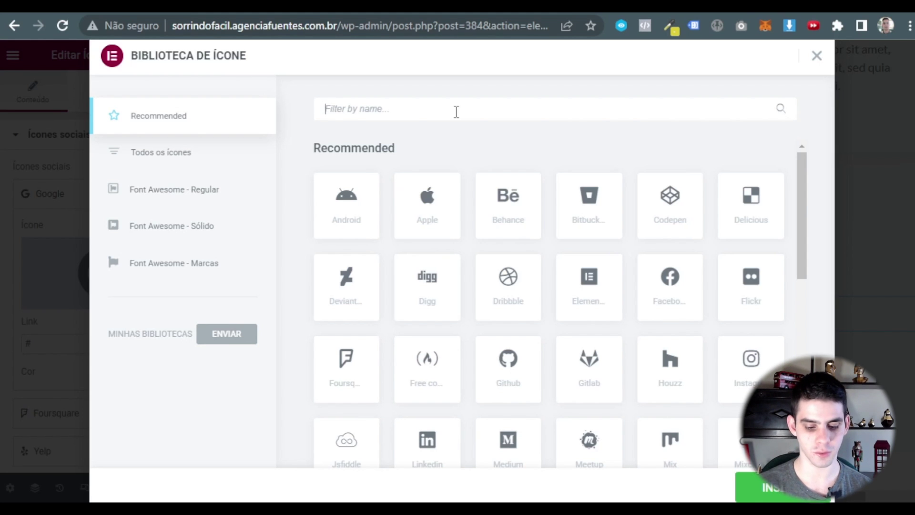
left_click(456, 112)
type("ins")
double_click(348, 204)
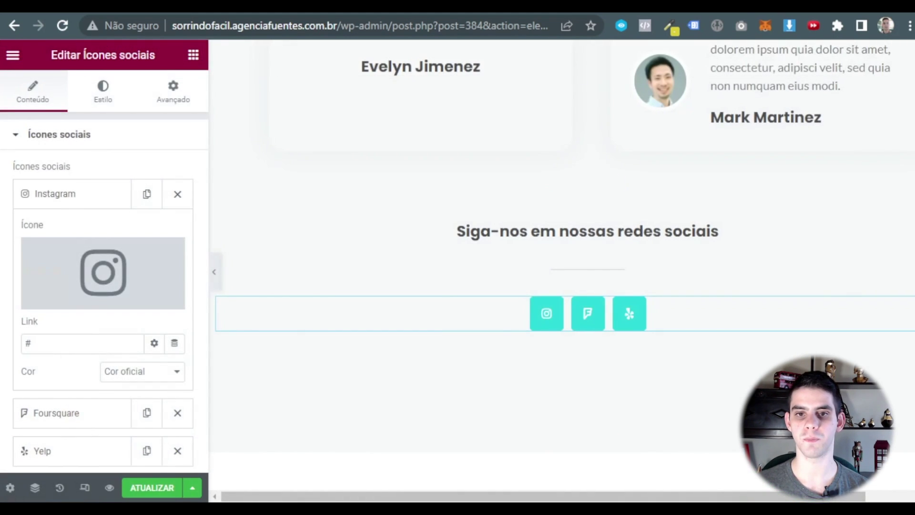
double_click(51, 338)
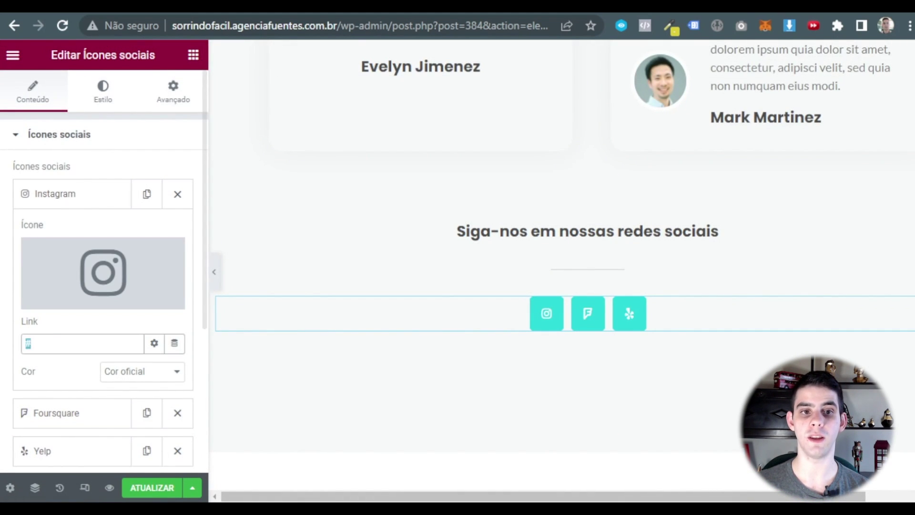
left_click(73, 199)
- Change the Foursquare item in the social icons to the Youtube icon
left_click(59, 233)
left_click(102, 310)
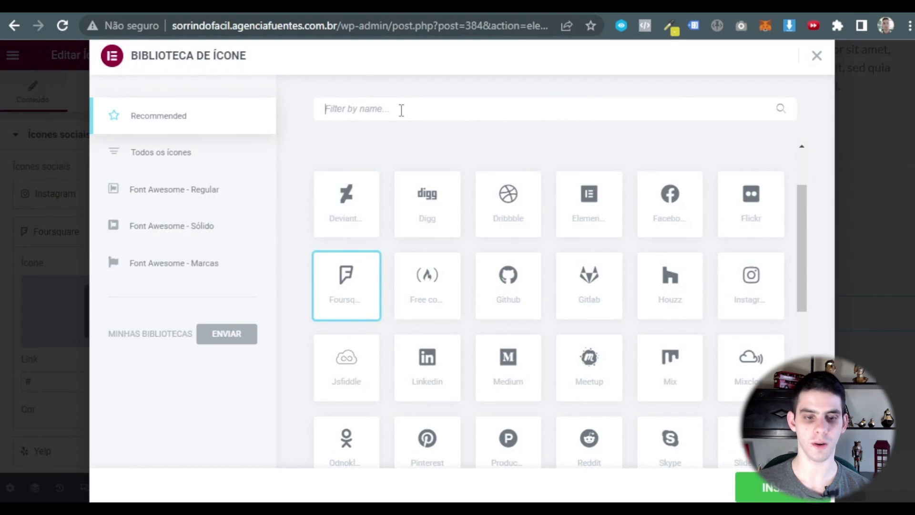
type("you")
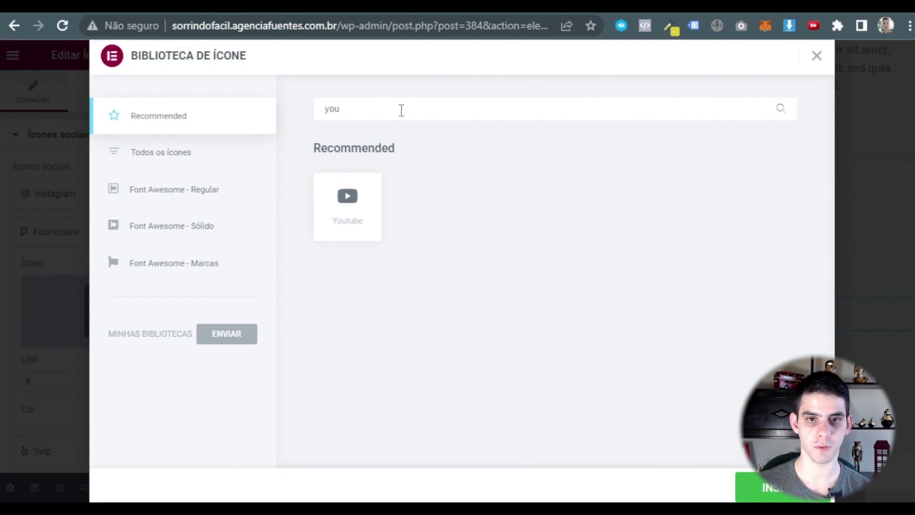
left_click(347, 207)
left_click(763, 487)
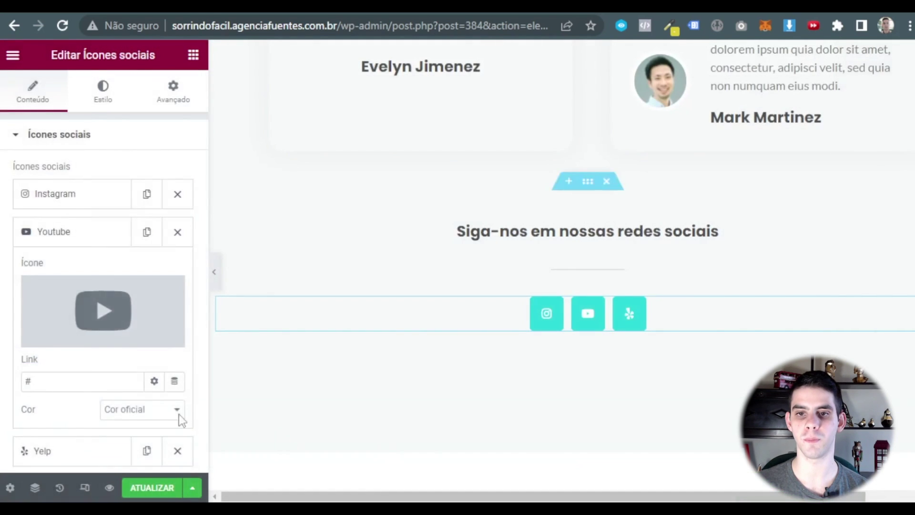
left_click(66, 235)
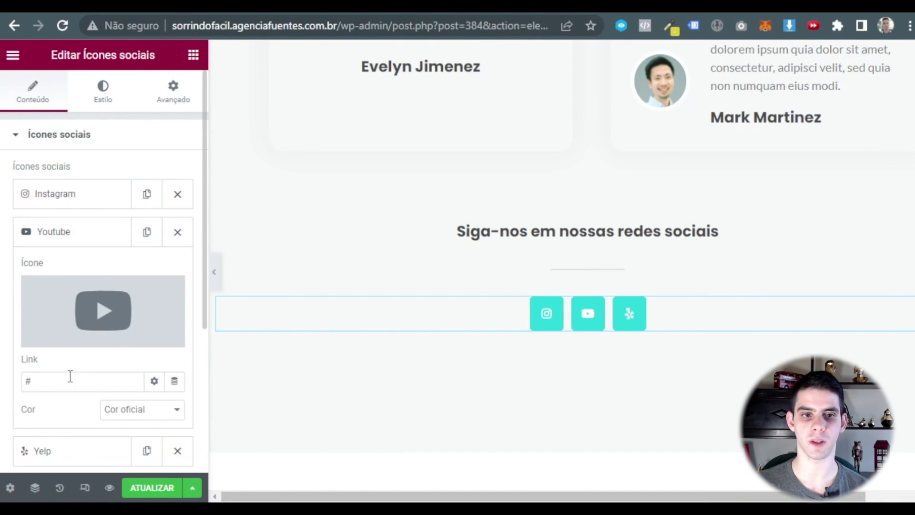
left_click(76, 231)
- Change the Yelp item in the social icons to the Facebook icon
left_click(83, 274)
left_click(94, 319)
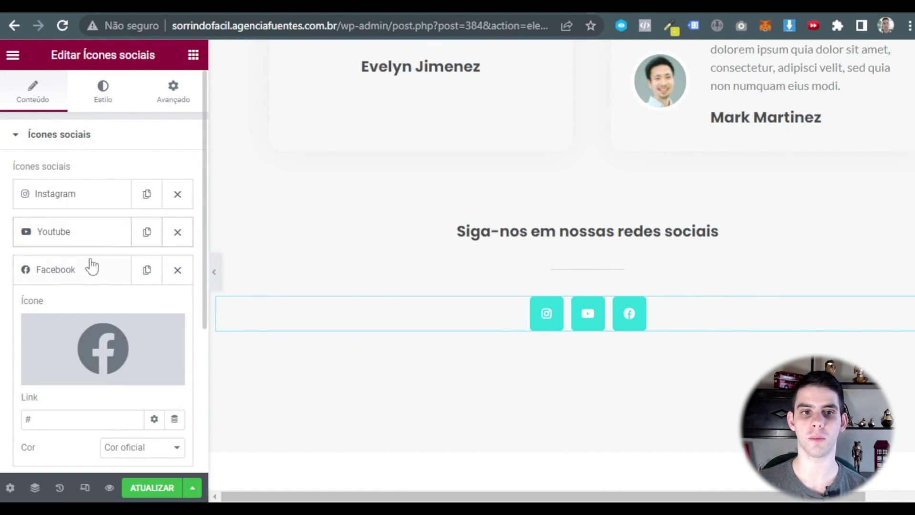
left_click(90, 267)
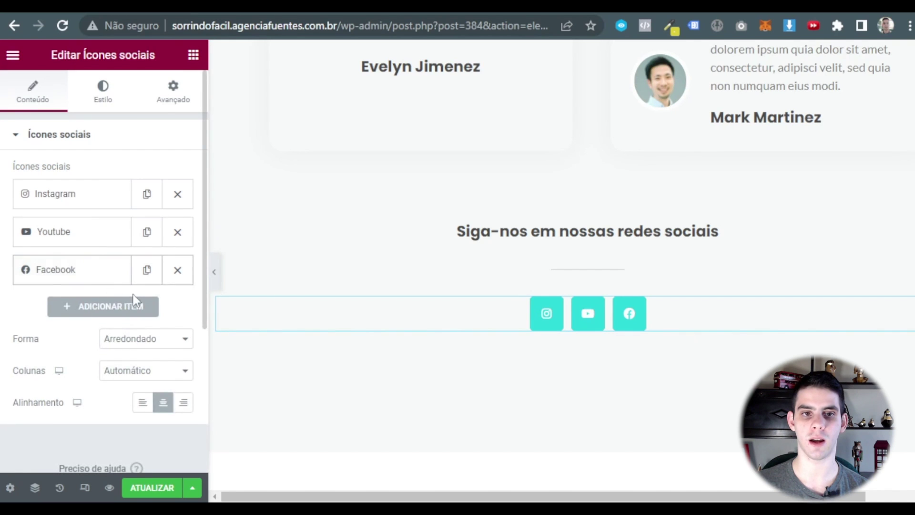
- Add a fourth social icon item, give it the Twitter icon, and delete that item again
left_click(113, 309)
scroll(92, 384, "down", 2)
left_click(98, 305)
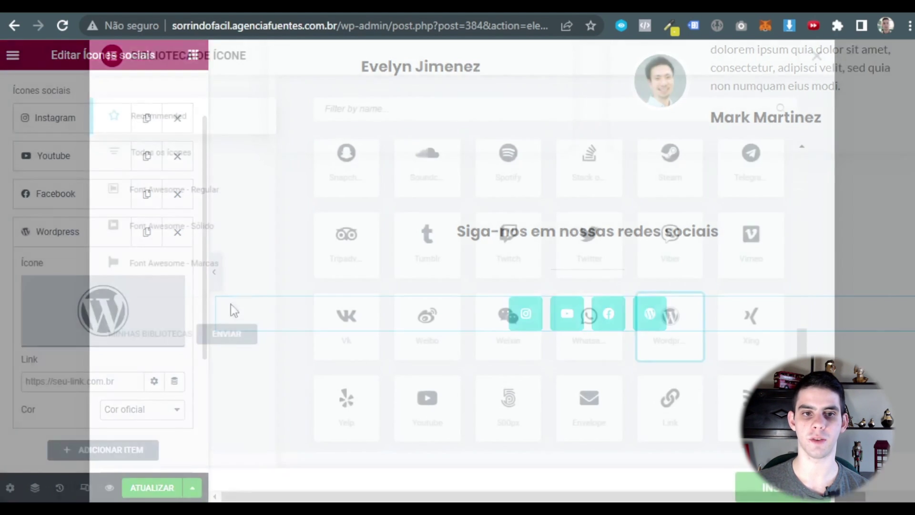
left_click(521, 267)
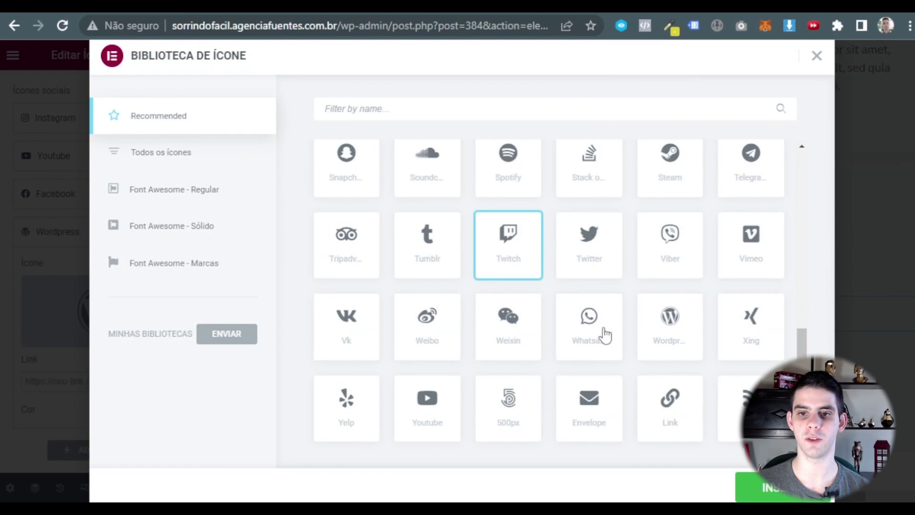
double_click(589, 243)
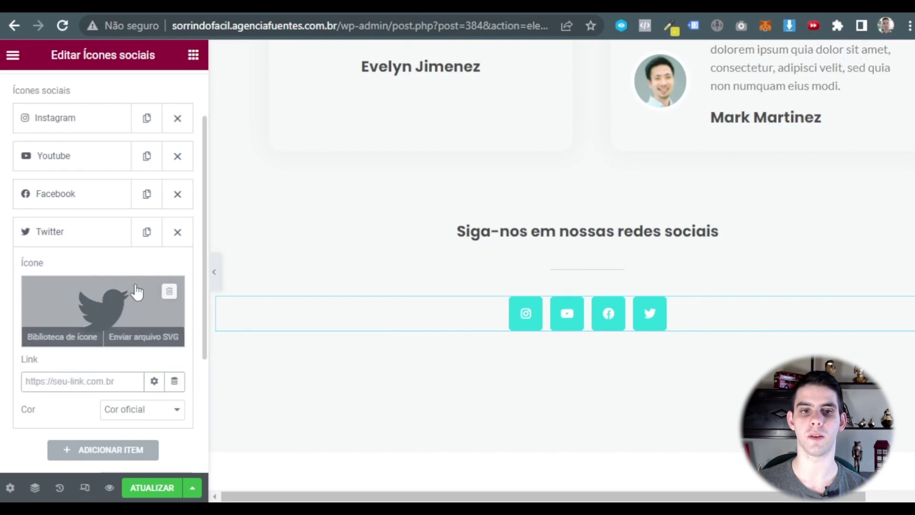
left_click(177, 233)
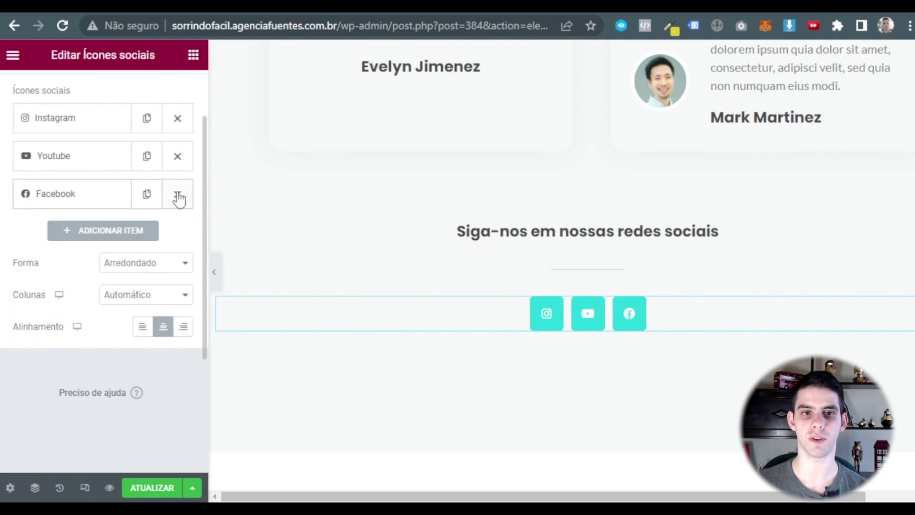
- Set the link of the "Saiba mais" button in the "Compromisso com a excelência odontológica" section to #home
scroll(319, 368, "down", 10)
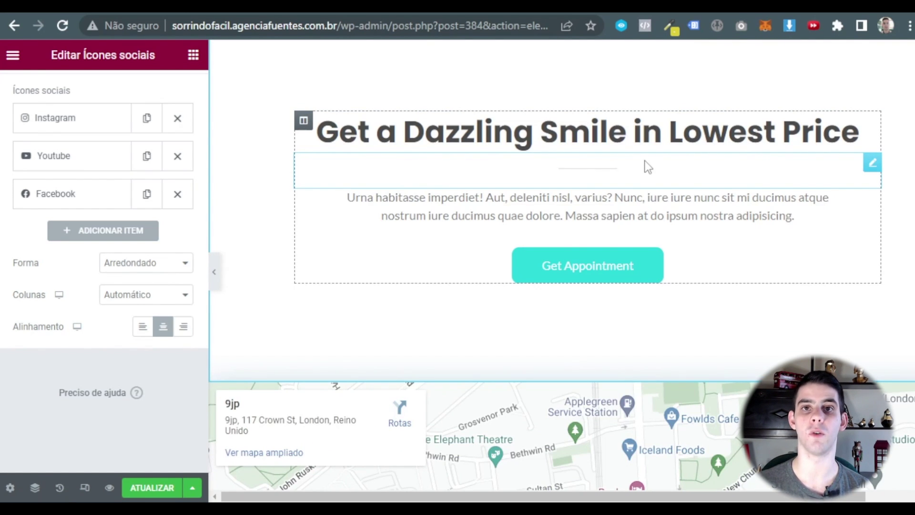
scroll(733, 187, "up", 1)
scroll(734, 187, "up", 20)
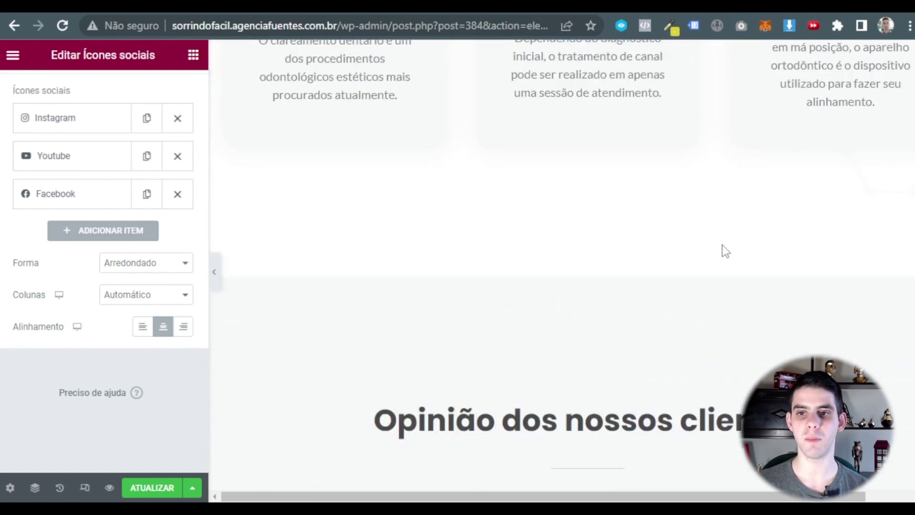
scroll(615, 245, "up", 5)
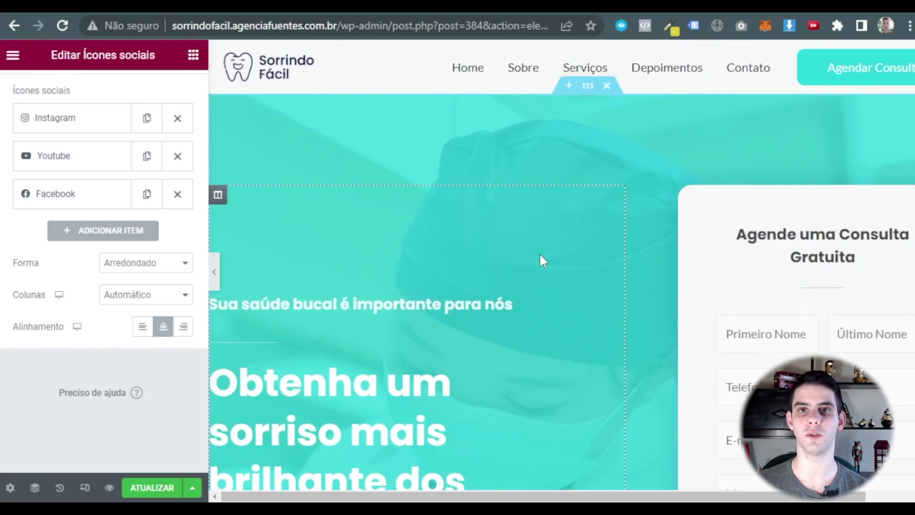
scroll(541, 256, "down", 3)
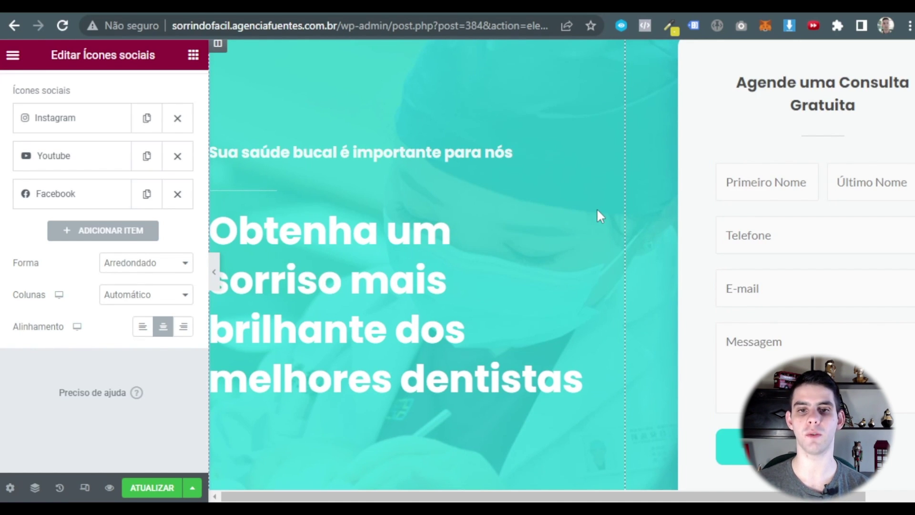
scroll(597, 208, "down", 8)
scroll(608, 177, "down", 2)
left_click(748, 367)
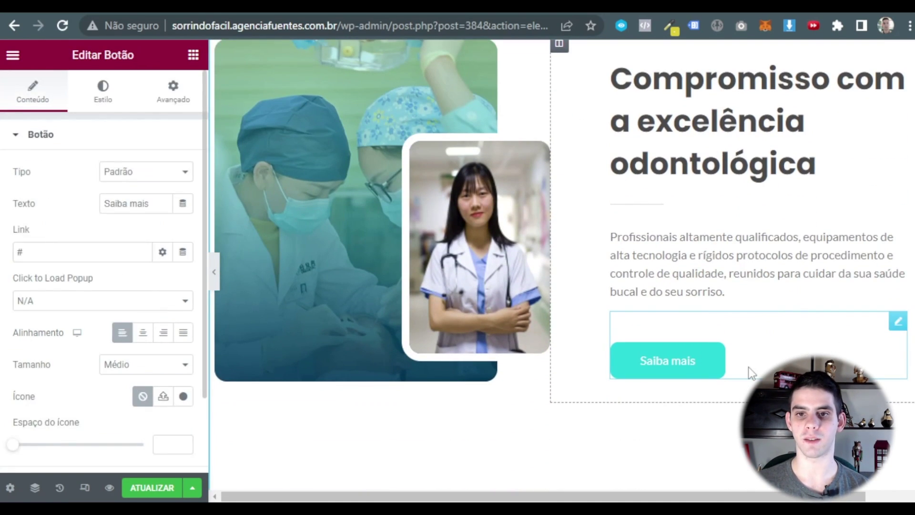
type("home")
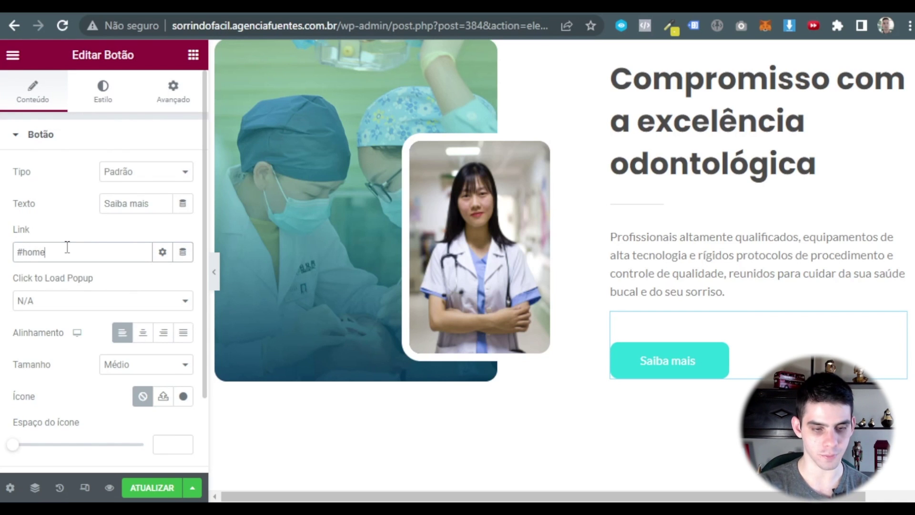
- Check the link setting of the "Agendar Consulta" button in the blue call banner and test where it leads
scroll(755, 198, "down", 5)
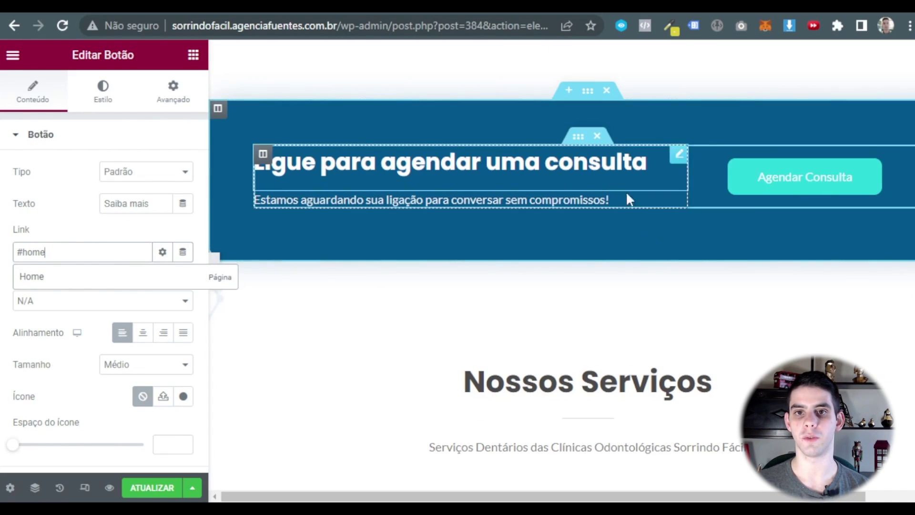
left_click(894, 175)
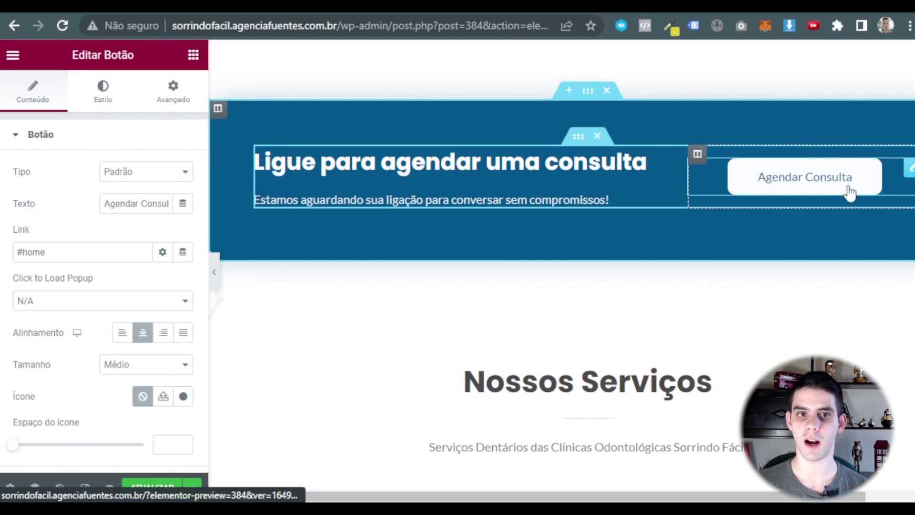
left_click_drag(15, 252, 70, 277)
left_click(375, 308)
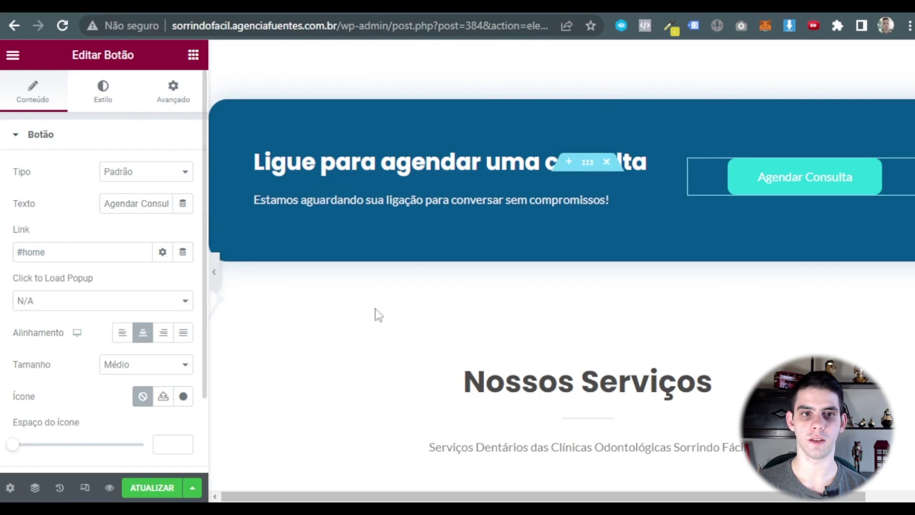
left_click(759, 178)
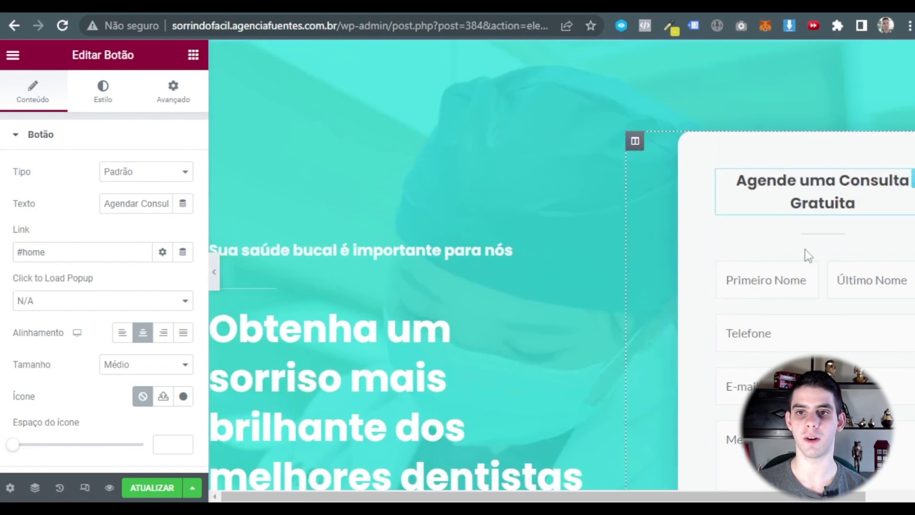
- Test the "Saiba mais" button's link, and review the page down to the call banner
scroll(613, 210, "down", 10)
scroll(587, 187, "down", 3)
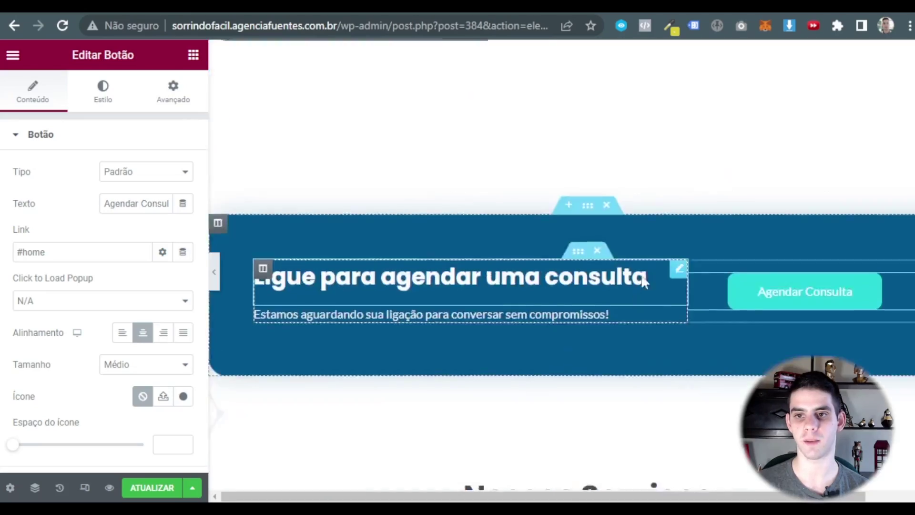
scroll(658, 284, "up", 10)
scroll(681, 241, "down", 12)
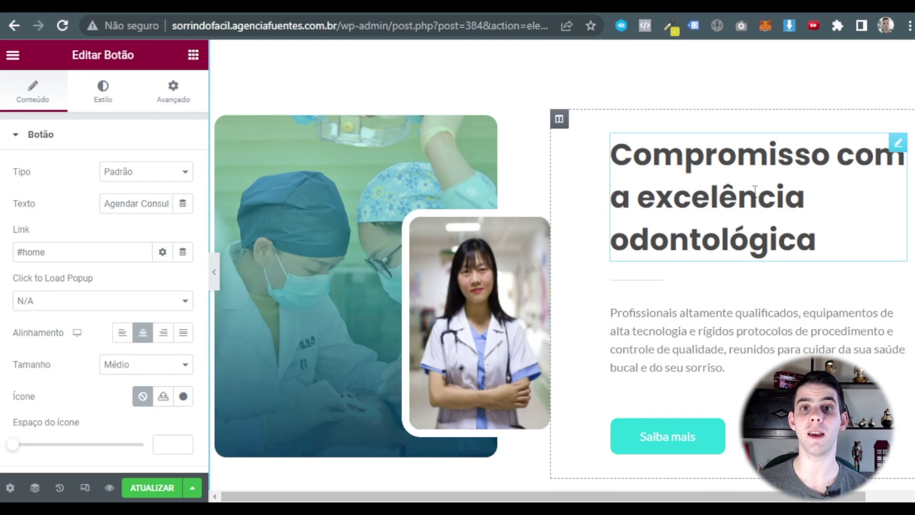
scroll(706, 203, "down", 1)
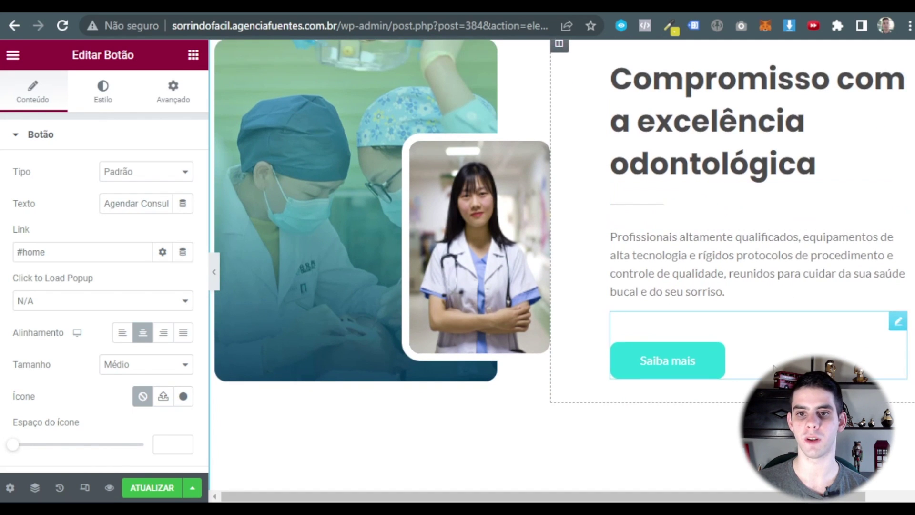
left_click(686, 367)
scroll(708, 236, "down", 10)
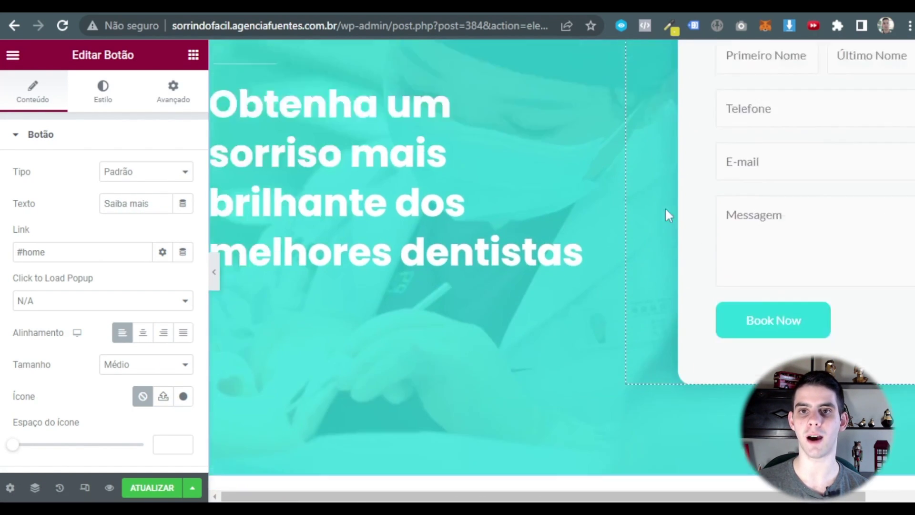
scroll(638, 200, "down", 10)
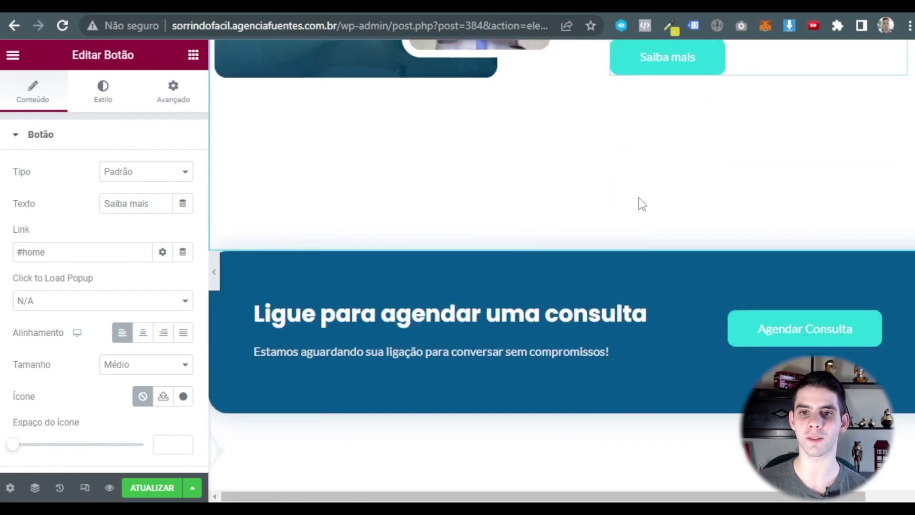
- Test the link of the "Agendar Consulta" button in the call banner, and review the page down to the "Get a Dazzling Smile" section
scroll(690, 249, "up", 2)
left_click(794, 280)
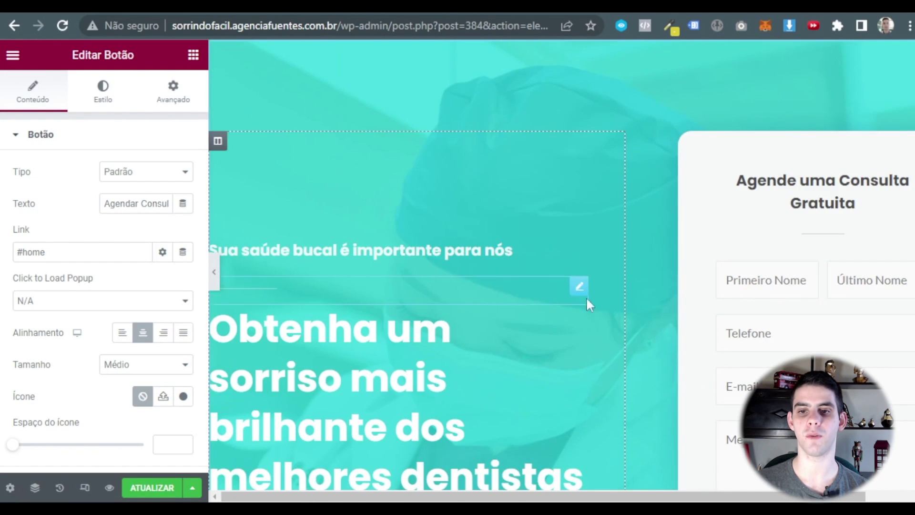
scroll(727, 251, "down", 15)
scroll(709, 240, "down", 8)
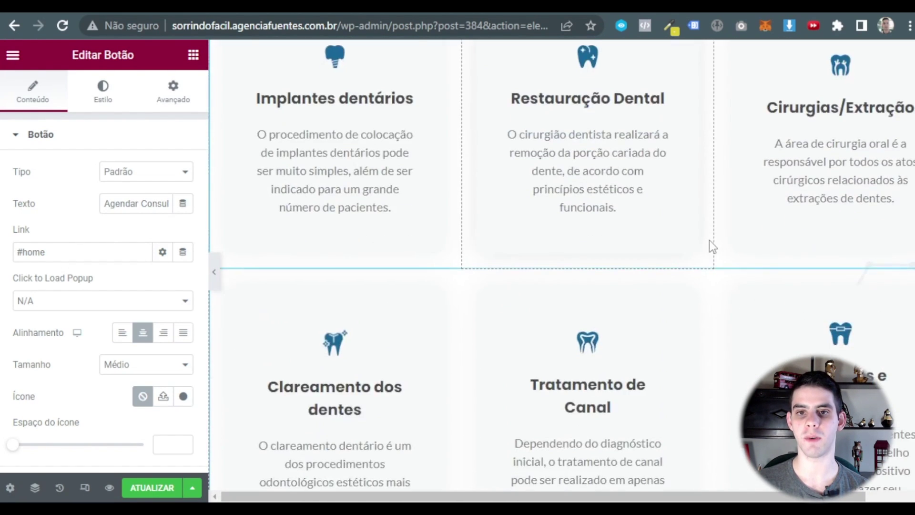
scroll(634, 210, "up", 3)
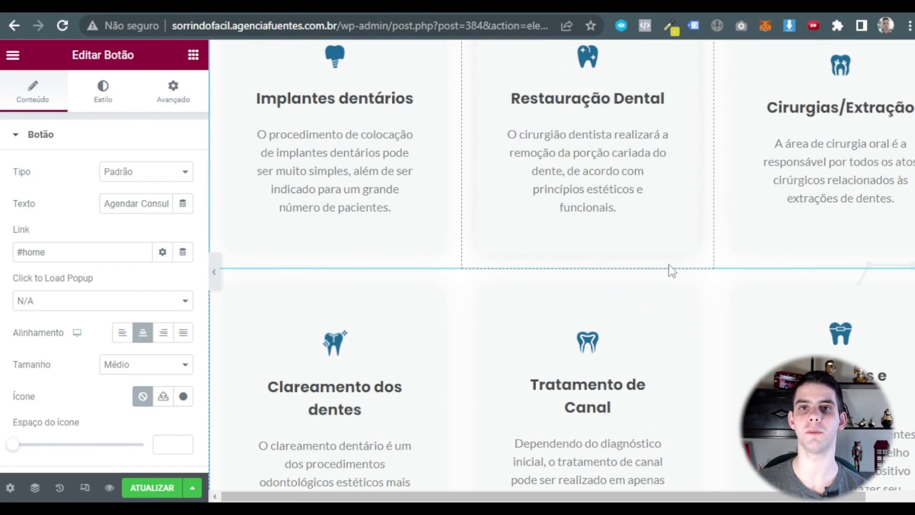
scroll(665, 266, "down", 10)
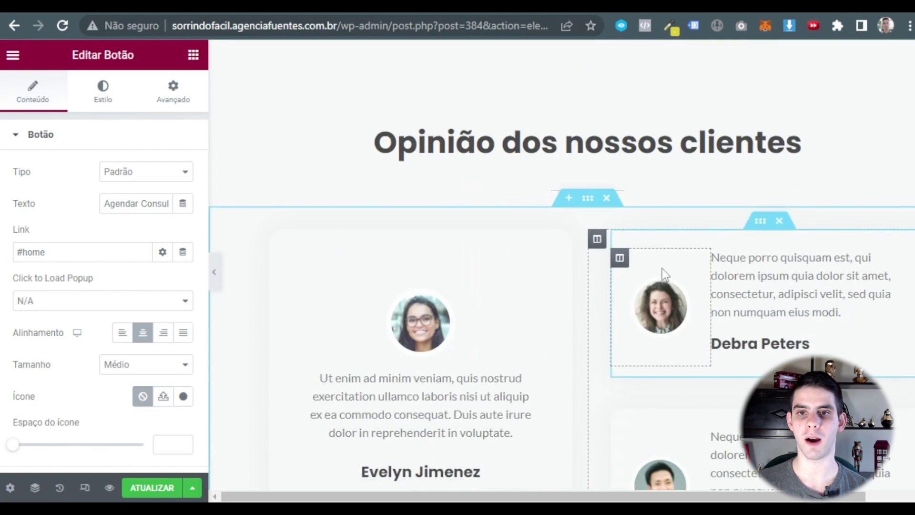
scroll(662, 268, "down", 5)
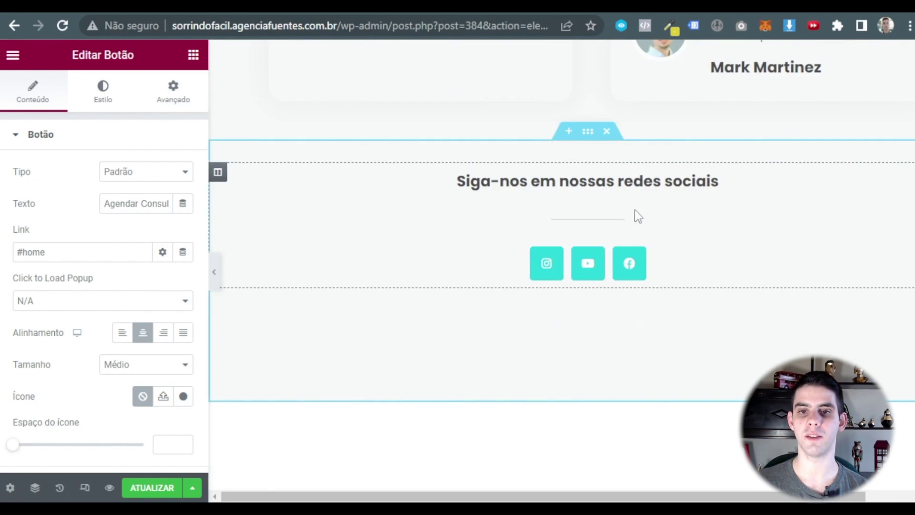
scroll(635, 215, "down", 3)
scroll(582, 184, "down", 4)
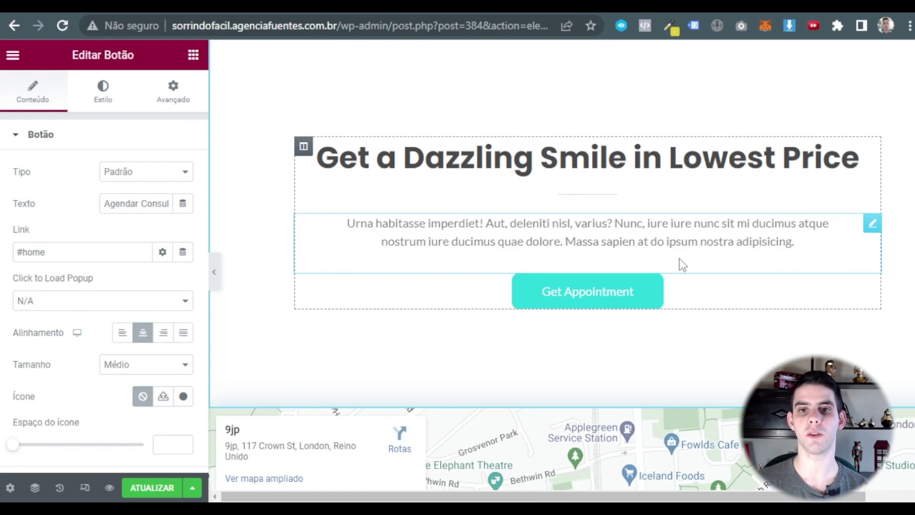
- Test the link of the "Get Appointment" button and return to the "Get a Dazzling Smile in Lowest Price" section
left_click(633, 303)
scroll(667, 260, "down", 15)
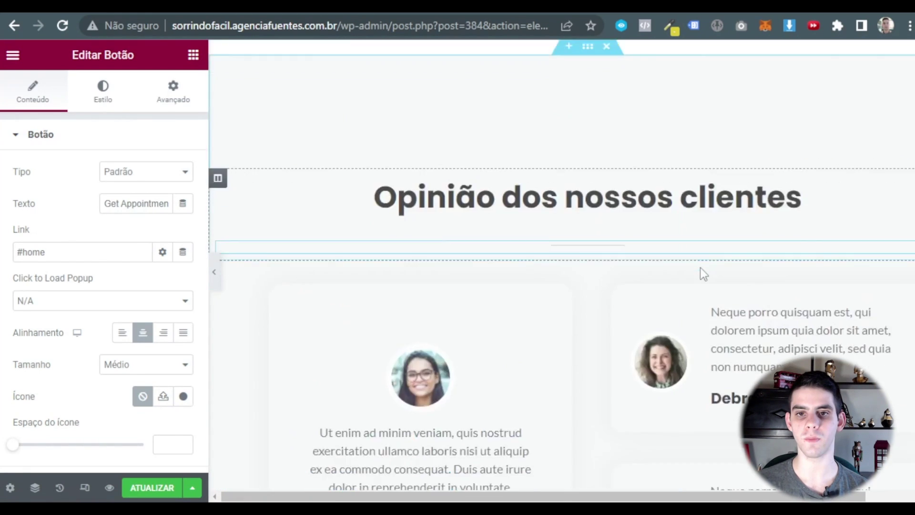
scroll(672, 276, "up", 3)
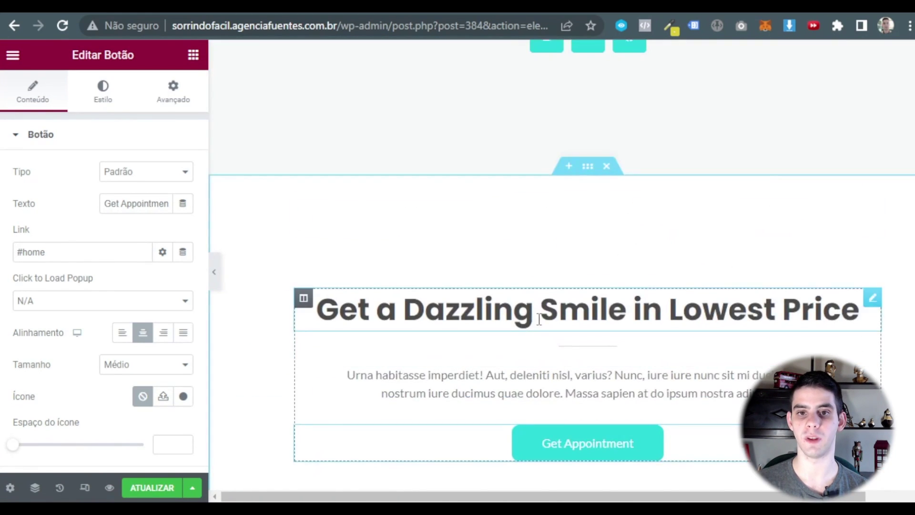
scroll(517, 313, "down", 3)
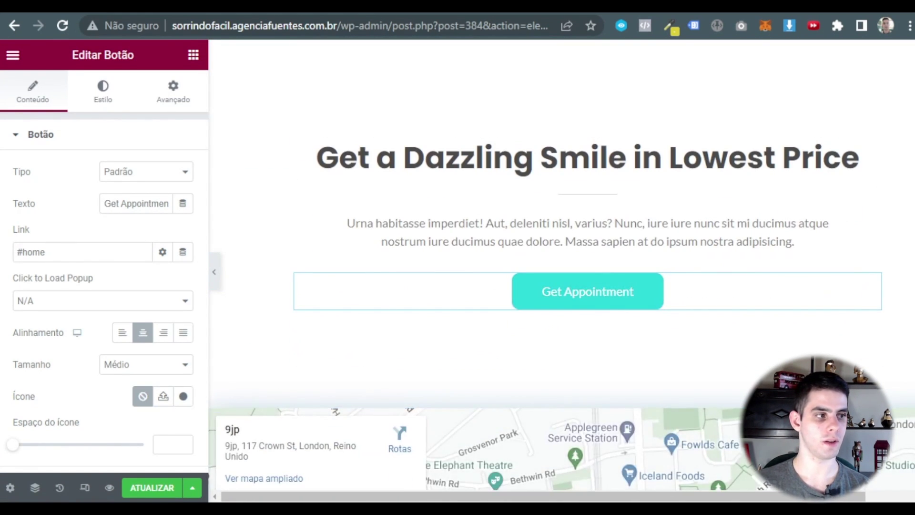
- Replace the "Get a Dazzling Smile in Lowest Price" heading with "Obtenha um sorriso deslumbrante com menor preço"
left_click(587, 157)
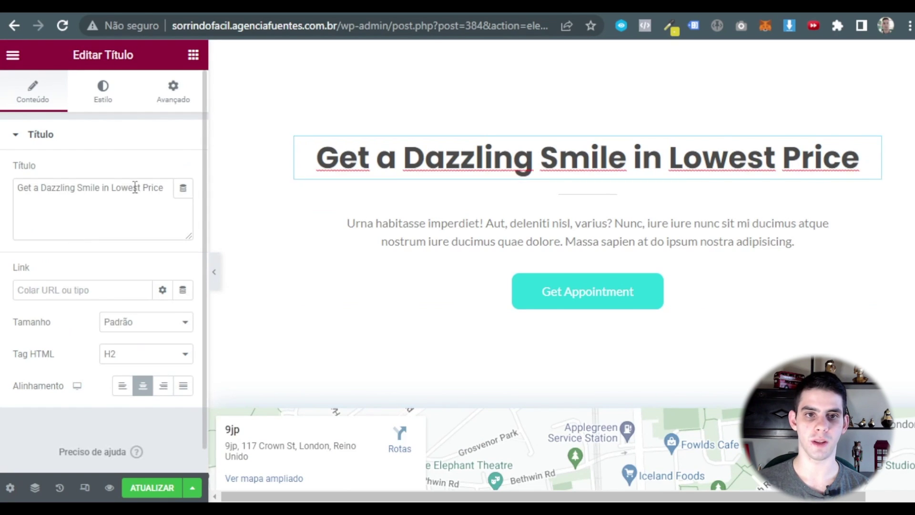
left_click(135, 187)
key("ctrl+a")
type("Obtenha um sorriso deslumbrante com menor preço")
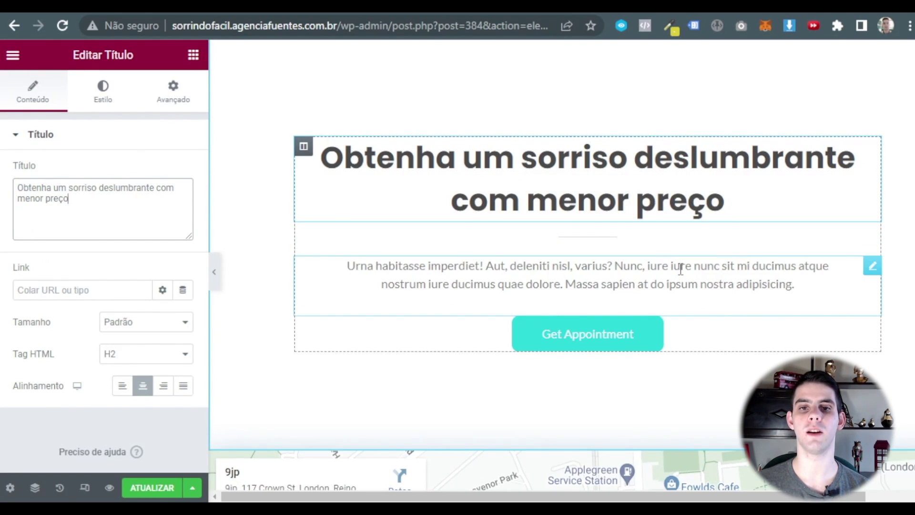
- Replace the paragraph under that heading with "Com os profissionais mais bem qualificados do mercado, apresentamos os preços mais acessíveis de toda região."
left_click(480, 287)
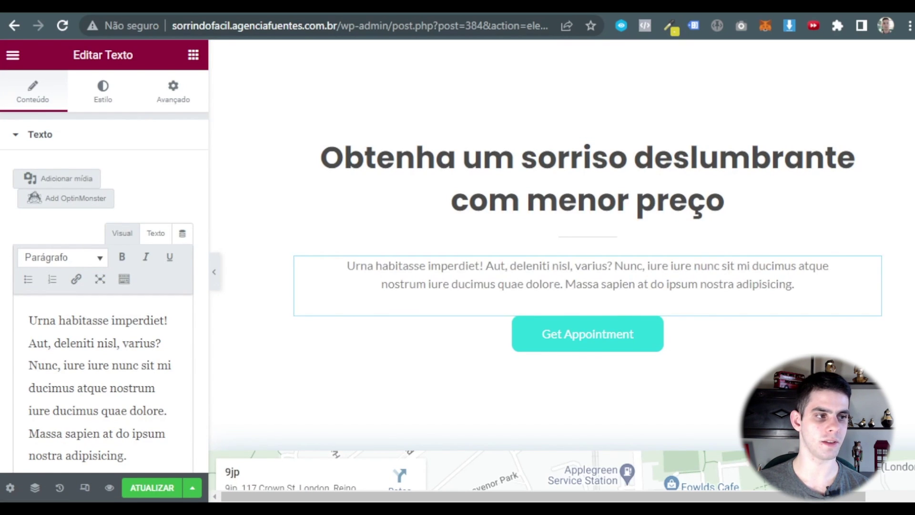
key("ctrl+a")
type("Com os profissionais mais bem qualificados do mercado, apresentamos os preços mais acessíveis de toda região.")
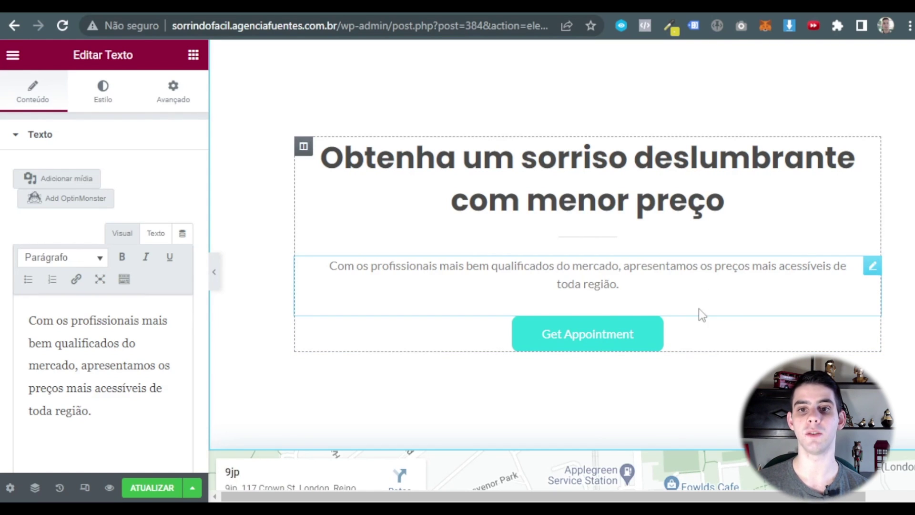
- Change the "Get Appointment" button's text to "Agendar Consulta", correcting the spelling of the second word
scroll(688, 265, "down", 8)
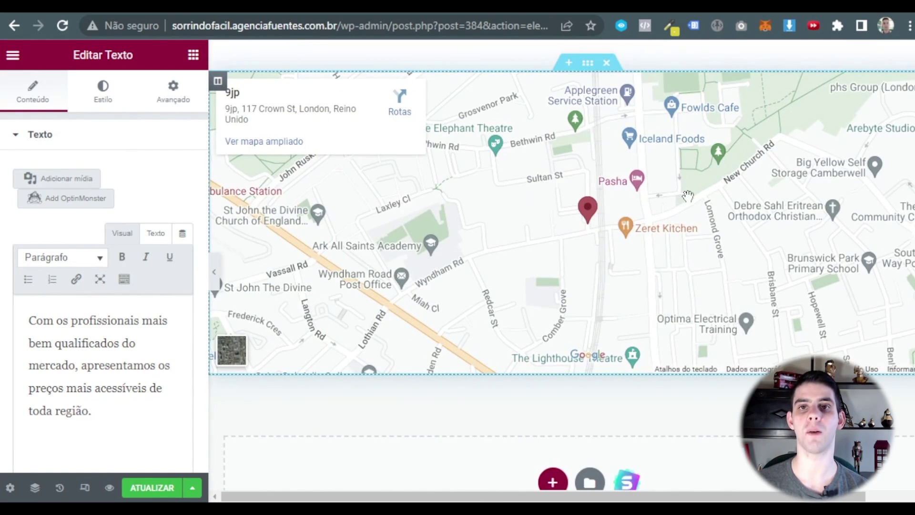
scroll(687, 196, "up", 8)
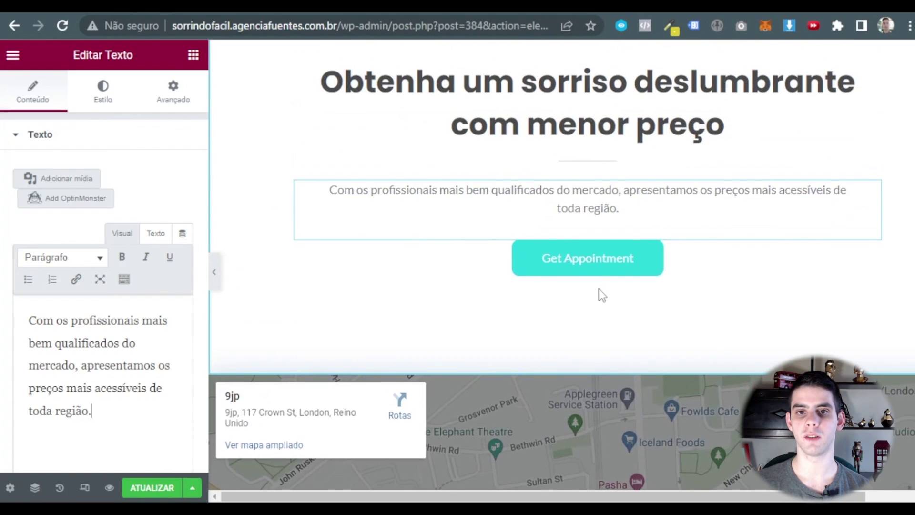
scroll(658, 315, "down", 2)
left_click(690, 331)
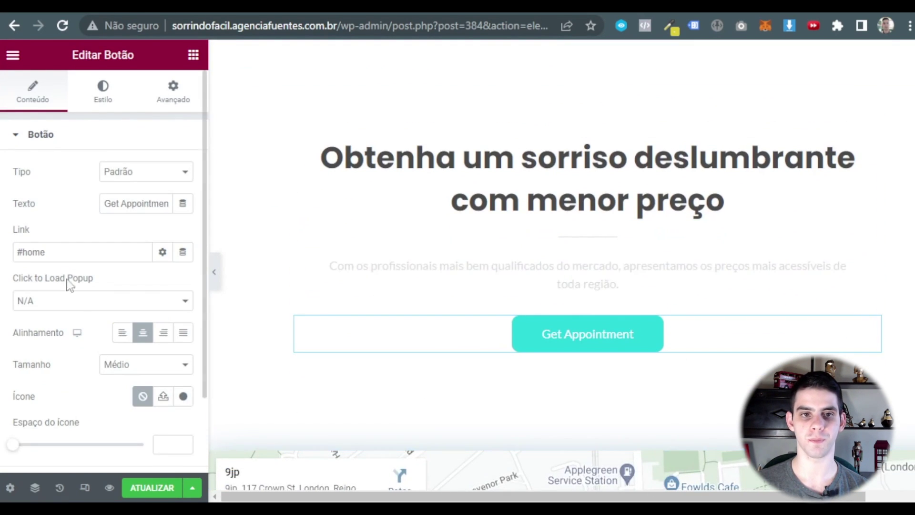
triple_click(158, 205)
type("Agendar Co")
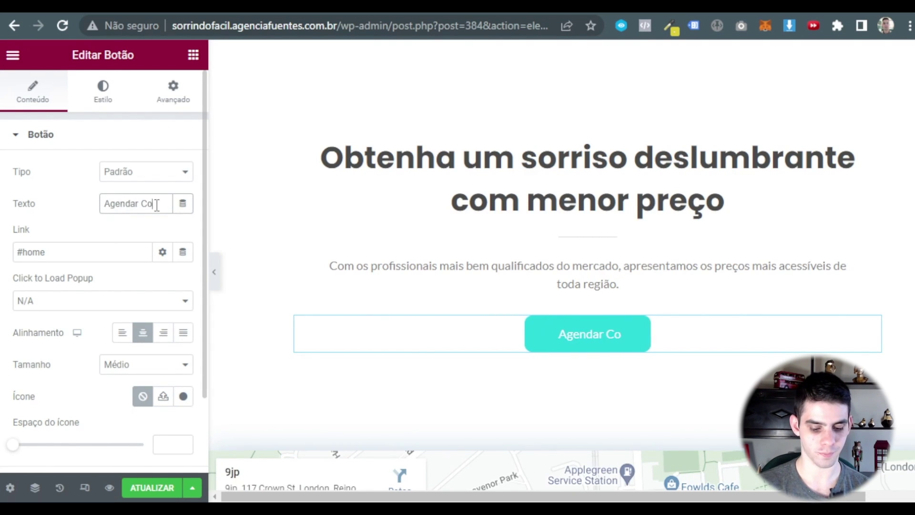
type("nulta")
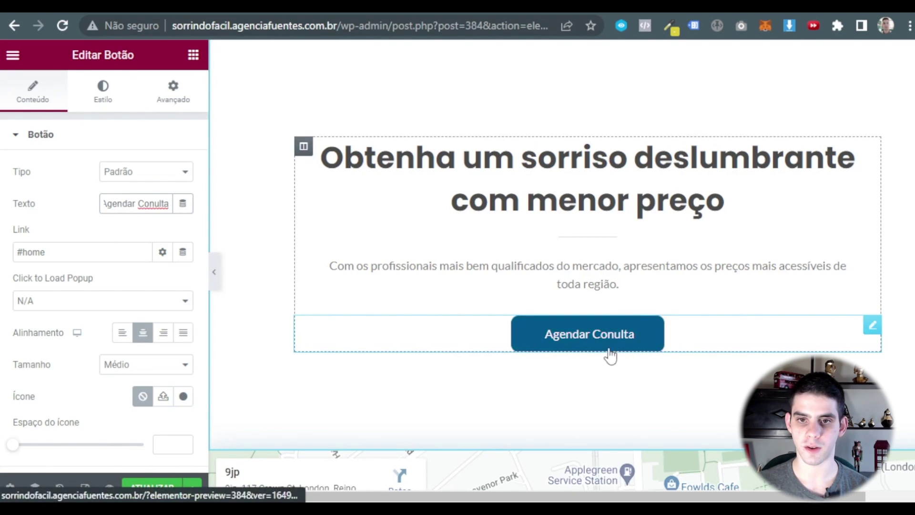
right_click(150, 200)
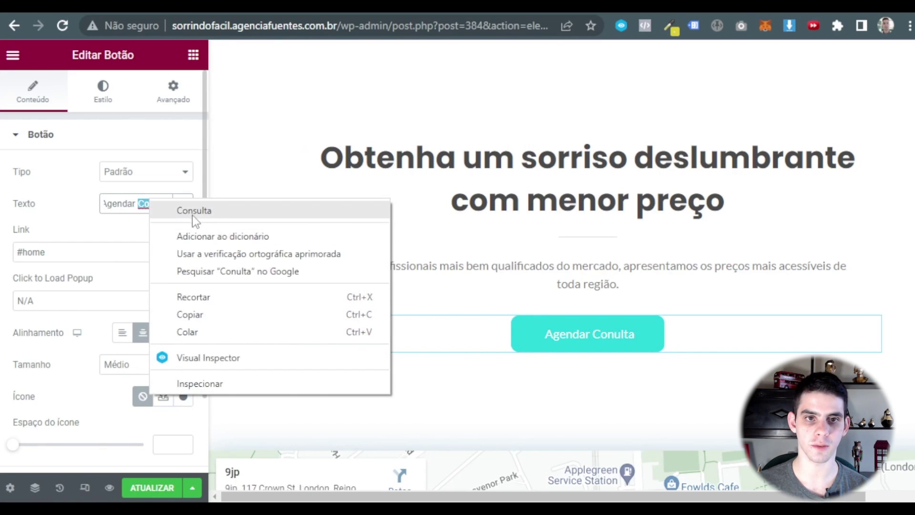
left_click(192, 213)
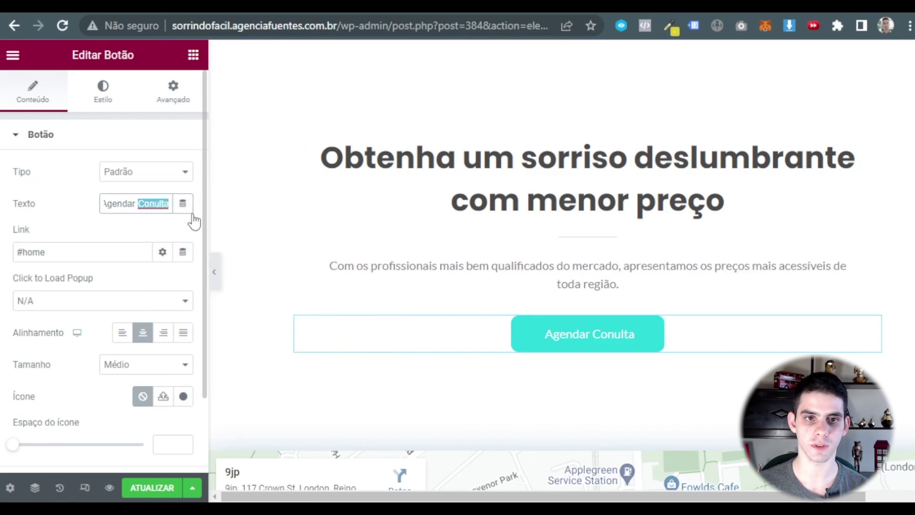
left_click(144, 224)
- Open the settings of the Google Maps widget below the button and select its location address
scroll(607, 302, "down", 6)
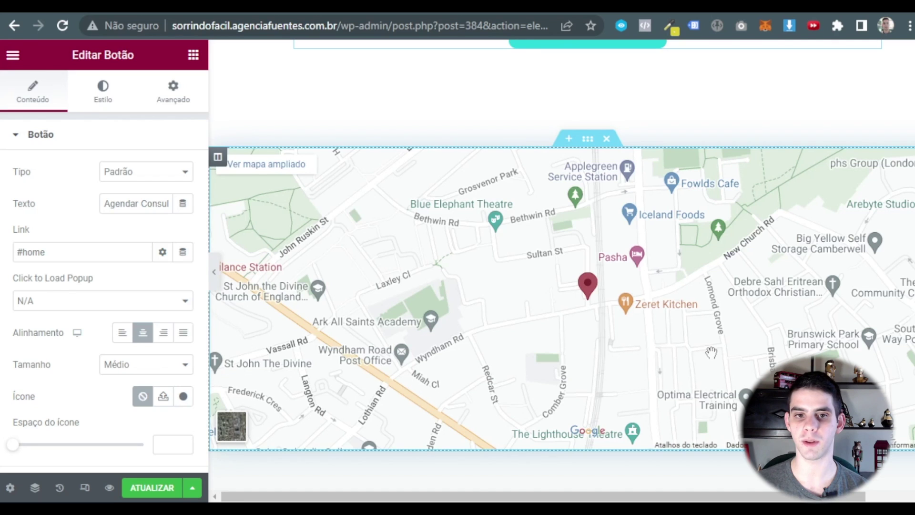
left_click_drag(207, 382, 89, 367)
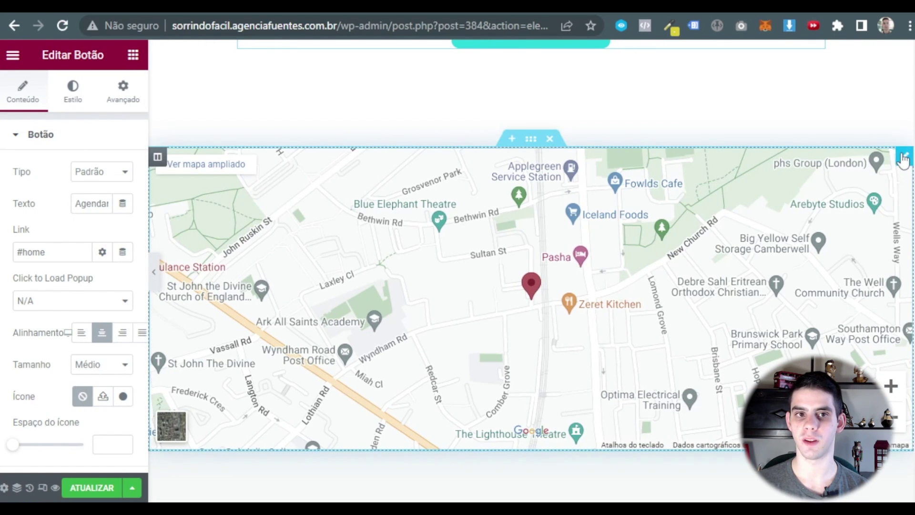
left_click(903, 158)
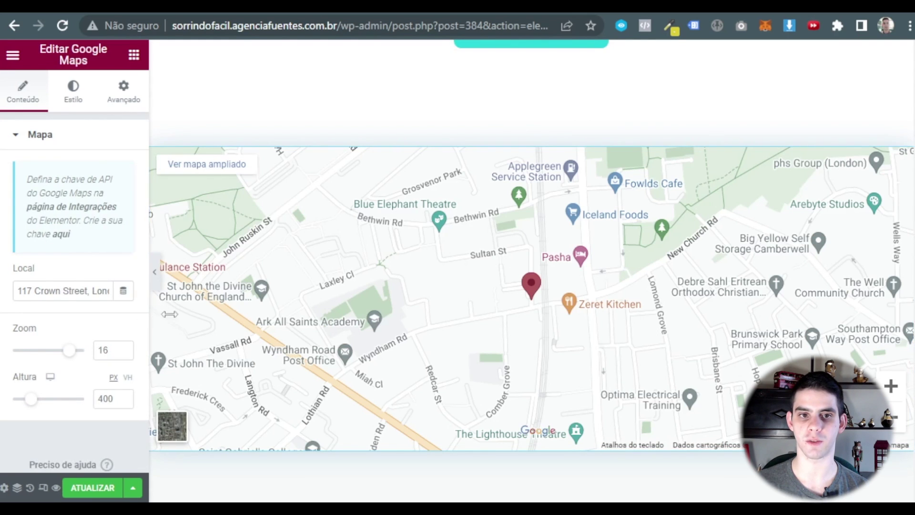
left_click_drag(149, 306, 188, 307)
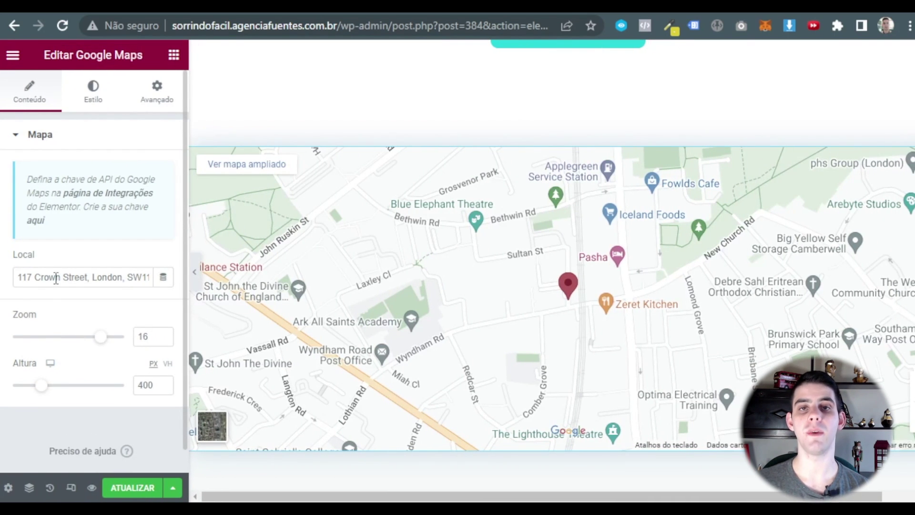
triple_click(56, 277)
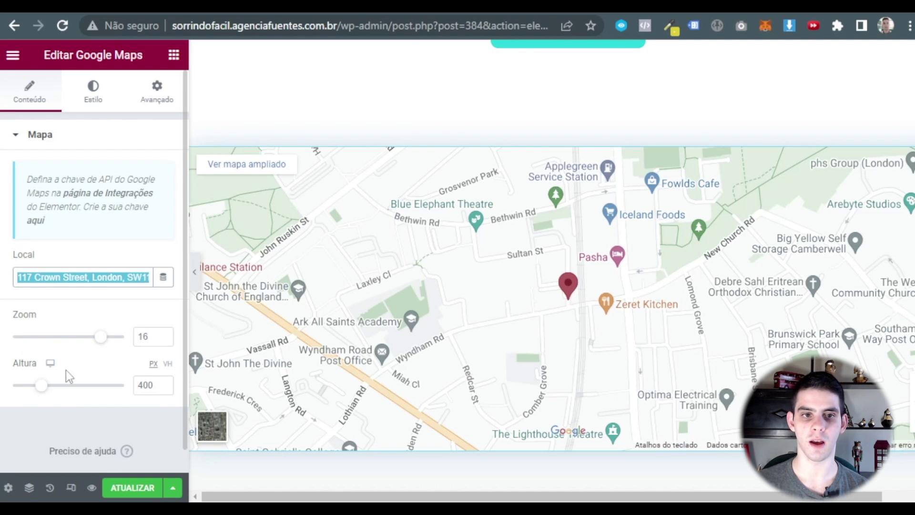
- Try the map at zoom level 12, restore it to 16, and check the map's height setting
left_click_drag(101, 337, 78, 340)
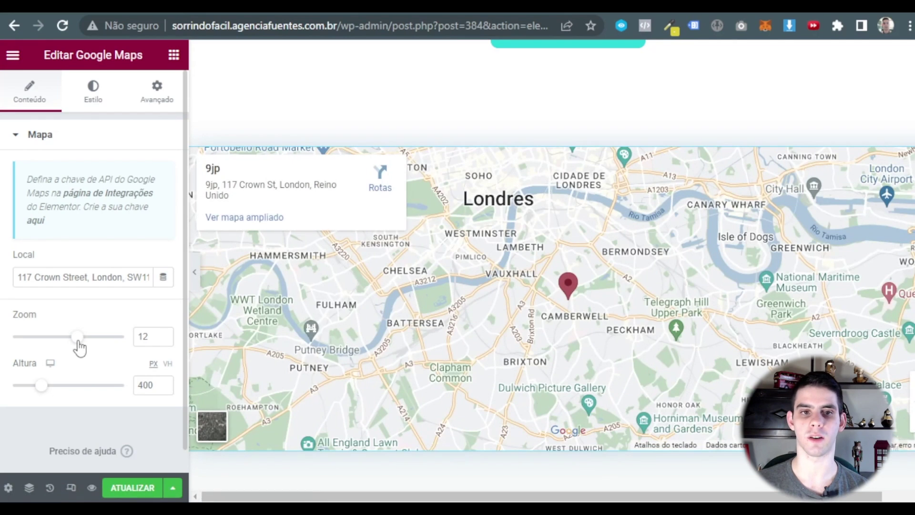
left_click_drag(79, 341, 102, 338)
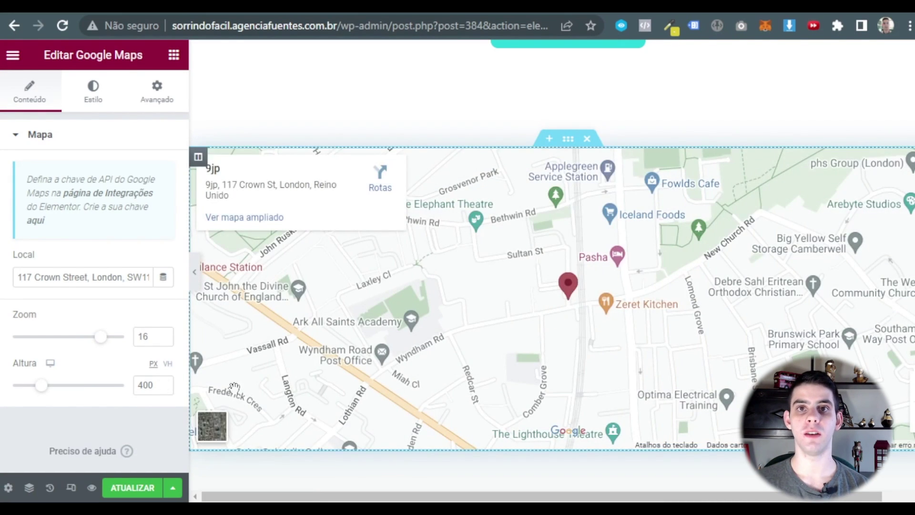
scroll(395, 277, "down", 2)
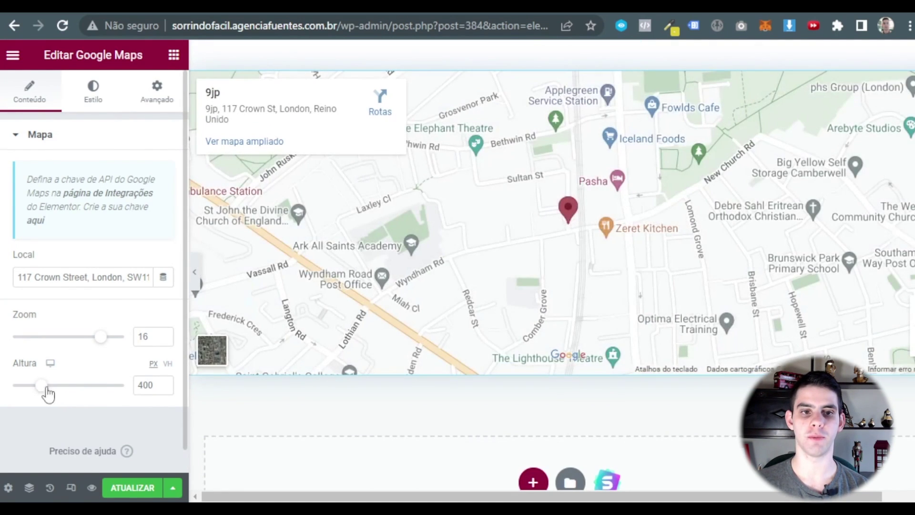
mouse_move(48, 394)
left_mouse_down()
mouse_move(43, 387)
mouse_move(61, 384)
mouse_move(42, 386)
left_mouse_up()
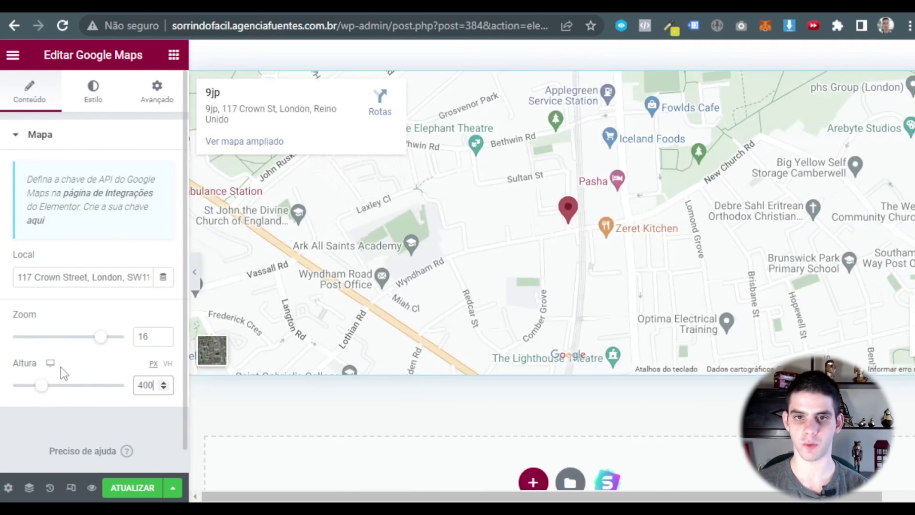
- Look over the footer and test the link of the "Agendar Consulta" button above the map
scroll(506, 209, "down", 6)
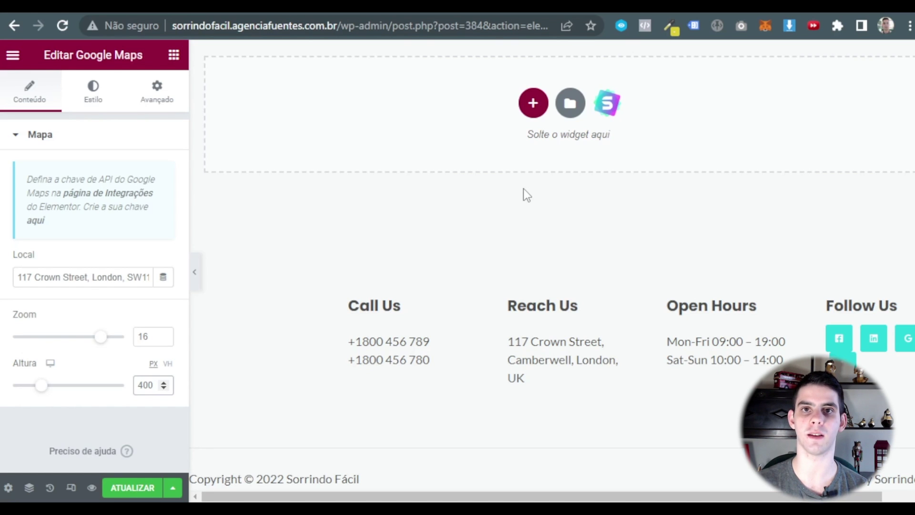
scroll(523, 195, "up", 8)
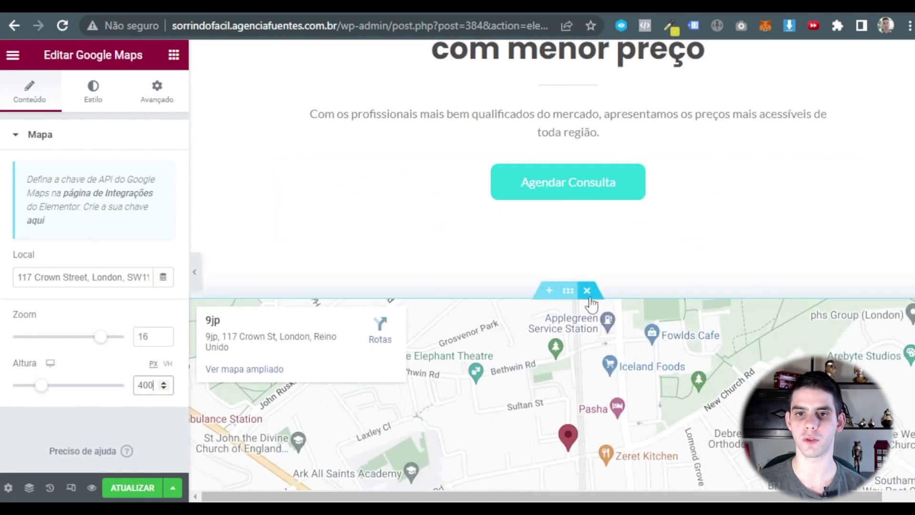
left_click(567, 181)
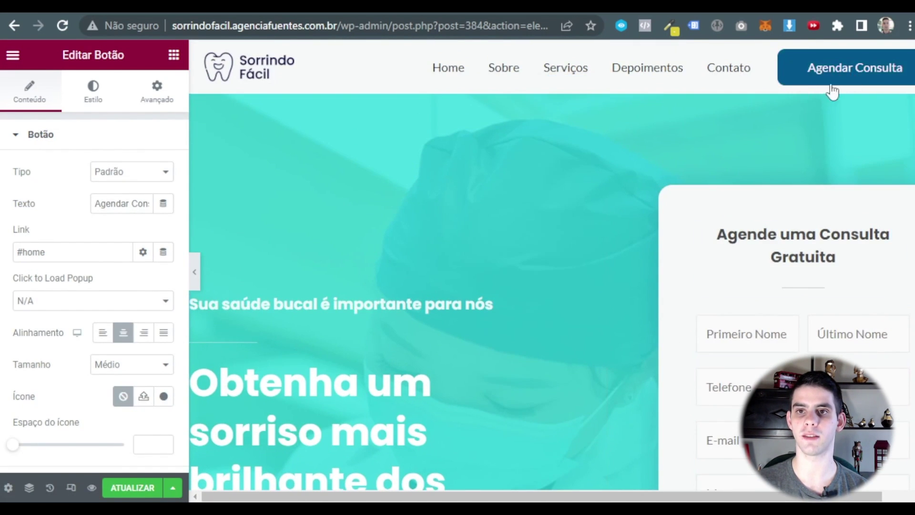
- Save the page changes and open the hero section's background style settings
scroll(544, 229, "down", 8)
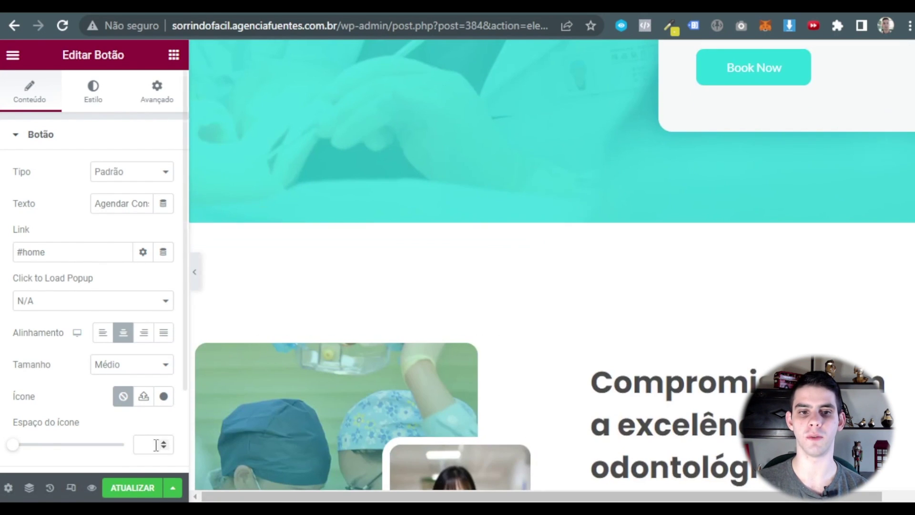
left_click(128, 487)
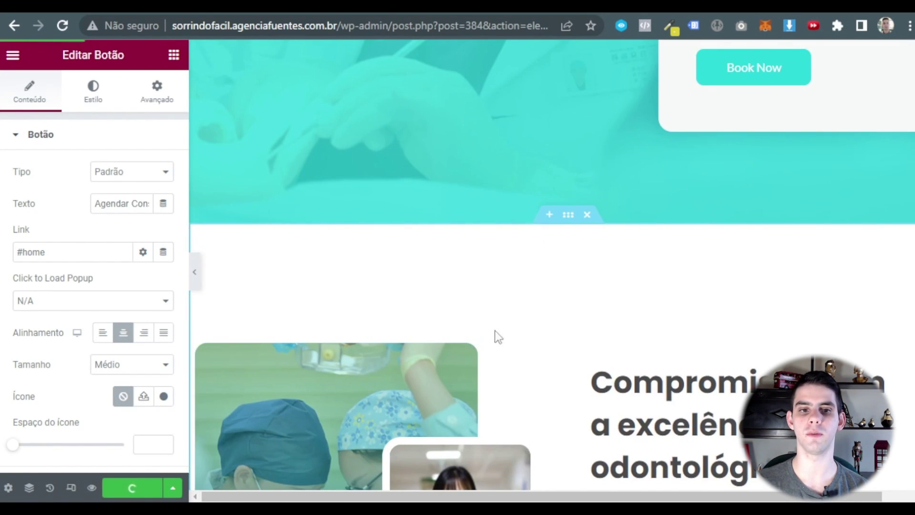
scroll(495, 330, "up", 15)
left_click(263, 282)
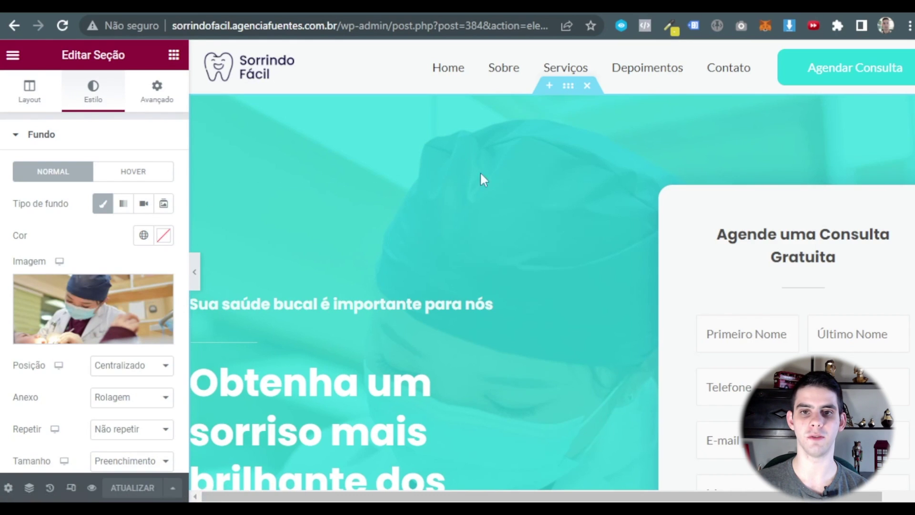
- Reapply a location of 30 to the first colour of the hero section's background overlay gradient and save the page
scroll(112, 245, "down", 3)
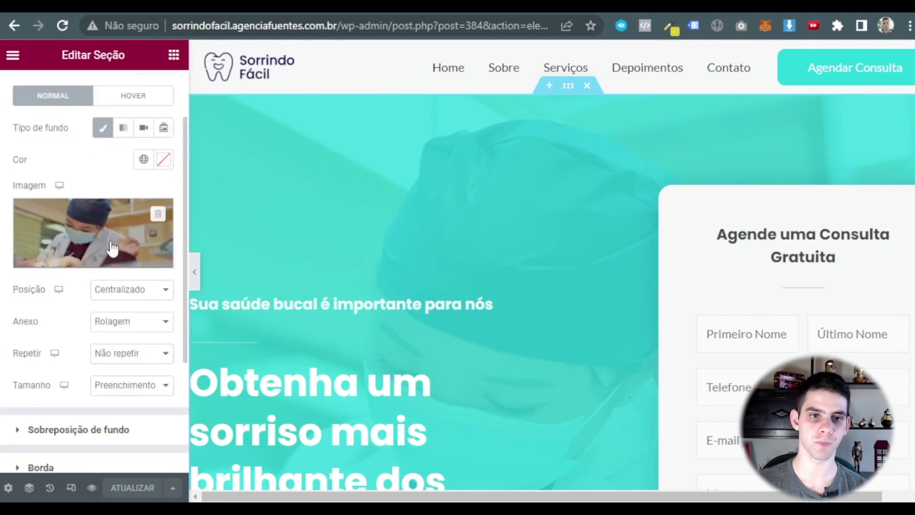
left_click(85, 357)
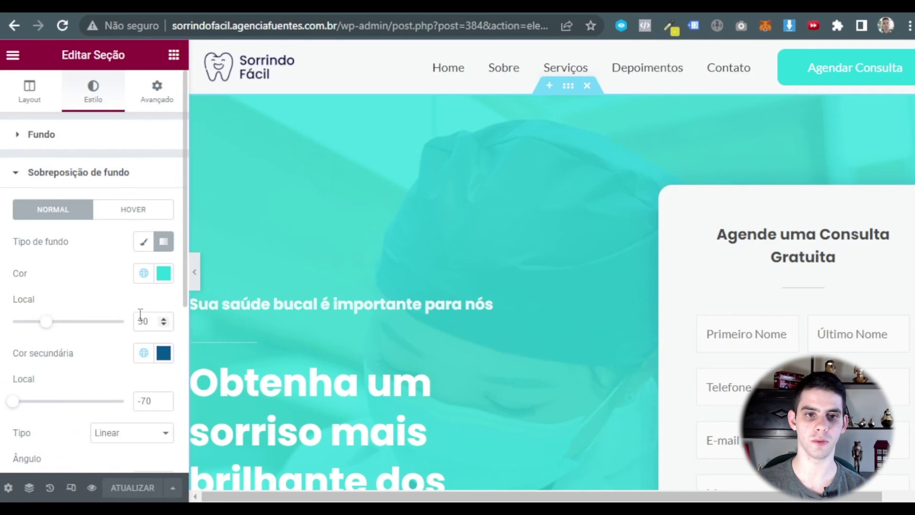
left_click(164, 324)
left_click(164, 319)
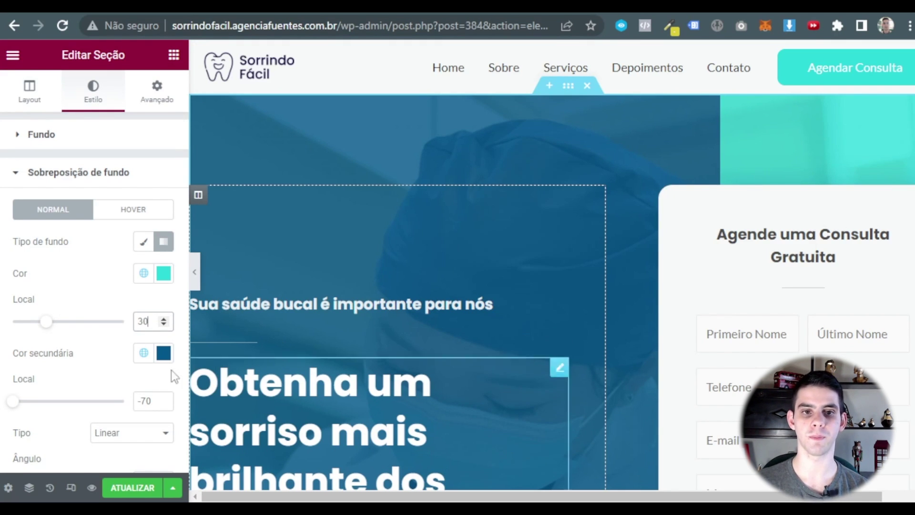
left_click(104, 289)
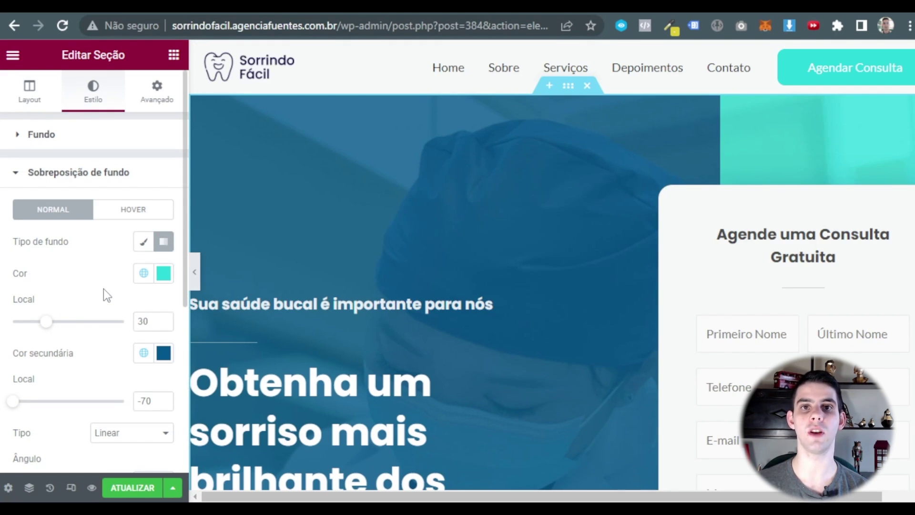
left_click(132, 488)
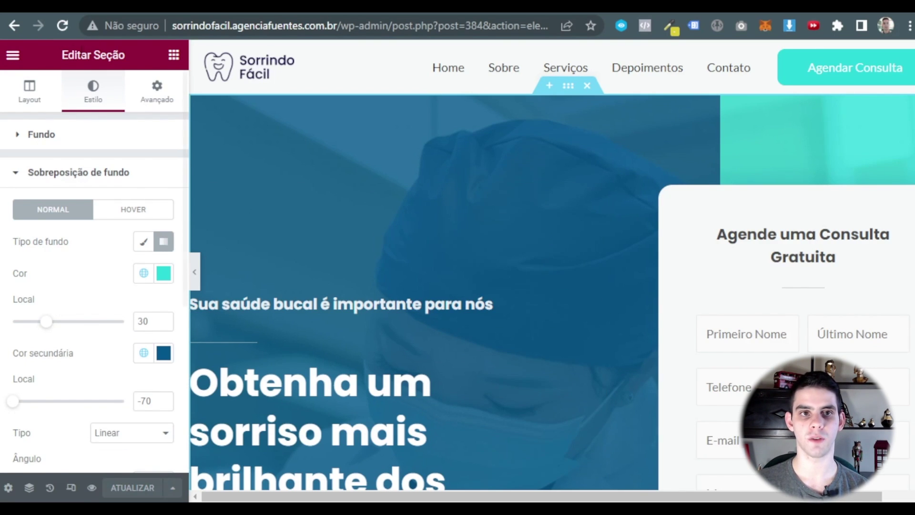
- Hide the editor's side panel and review the whole home page from the hero section down to the footer
left_click(13, 58)
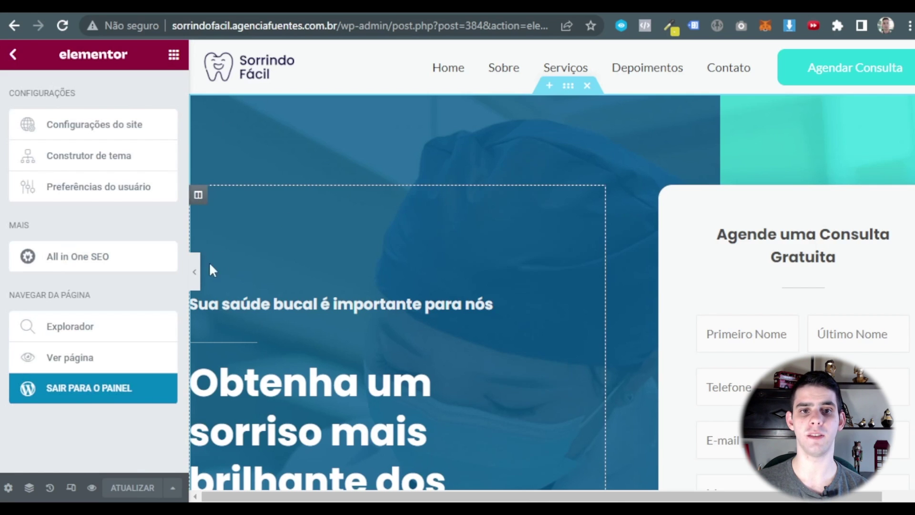
left_click(195, 271)
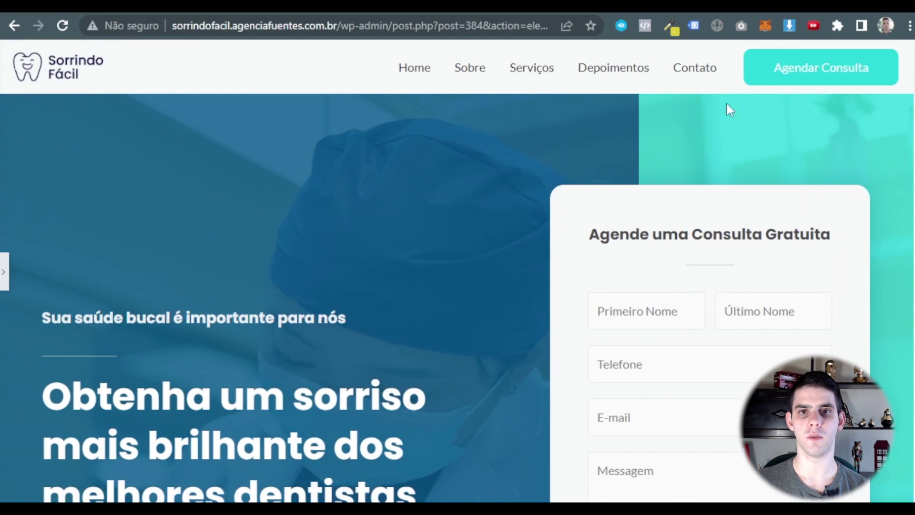
scroll(419, 102, "down", 3)
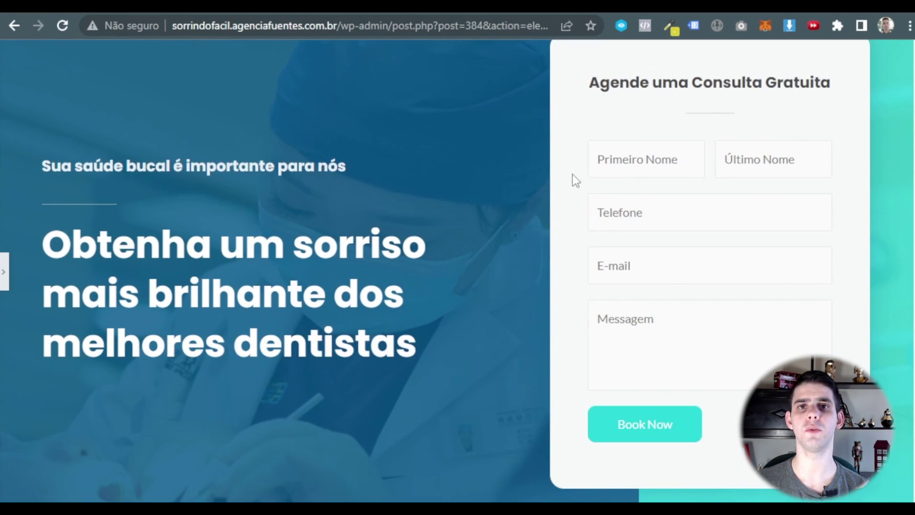
scroll(548, 157, "down", 14)
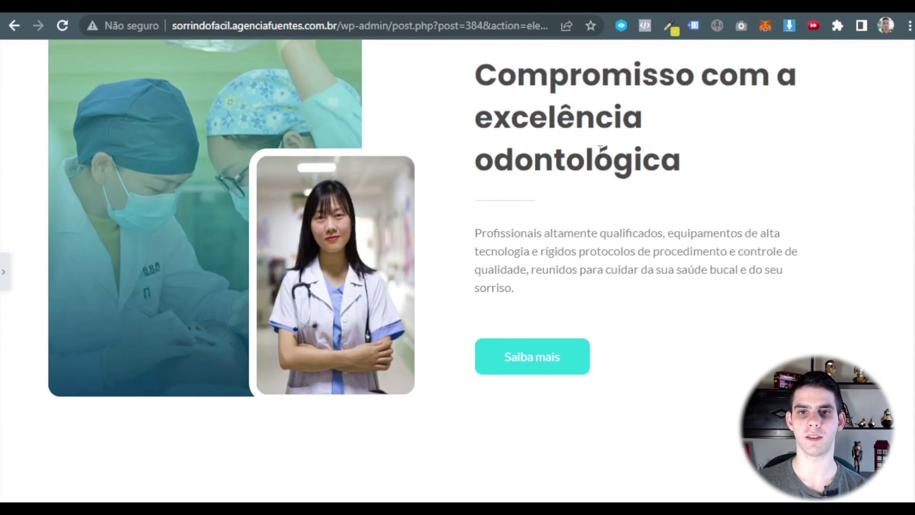
scroll(676, 249, "up", 2)
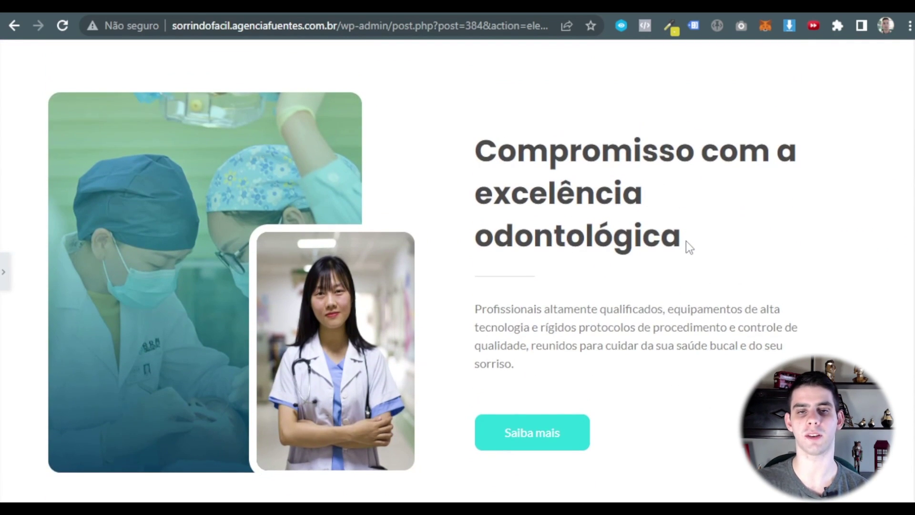
scroll(685, 241, "down", 10)
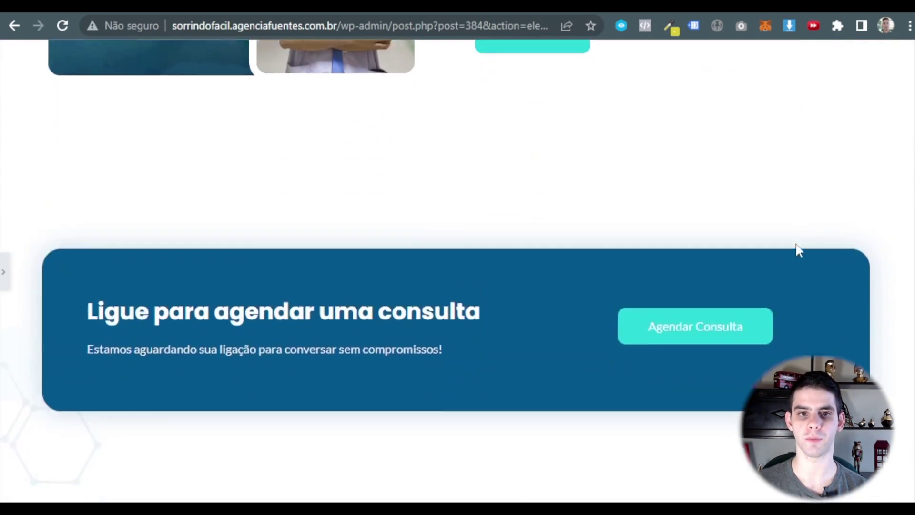
scroll(523, 383, "up", 2)
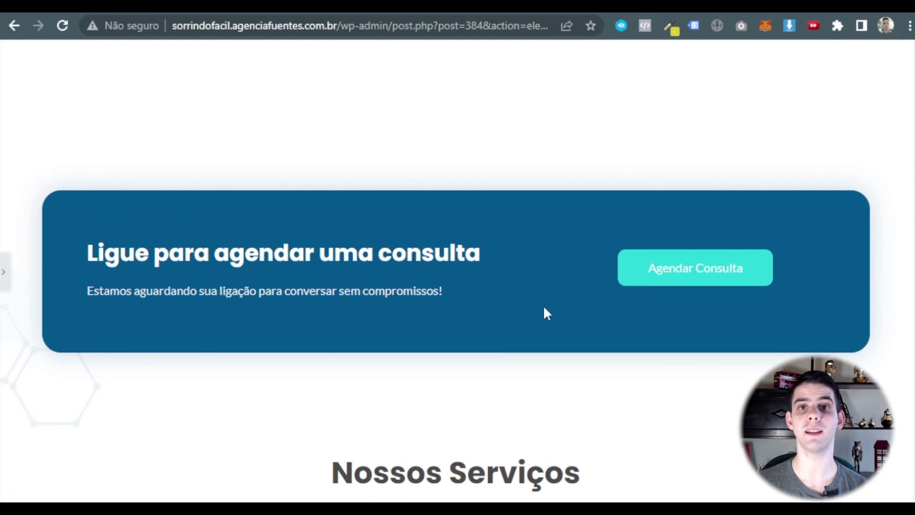
scroll(547, 313, "down", 8)
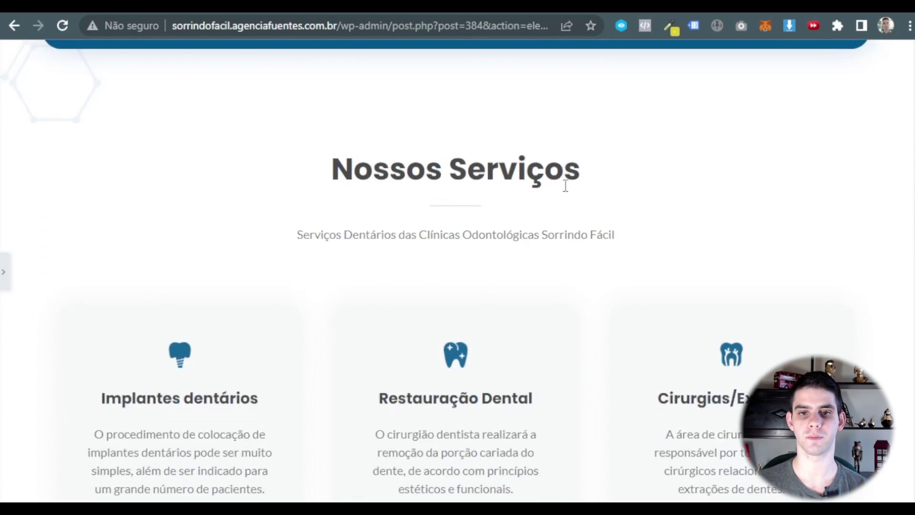
scroll(570, 221, "up", 1)
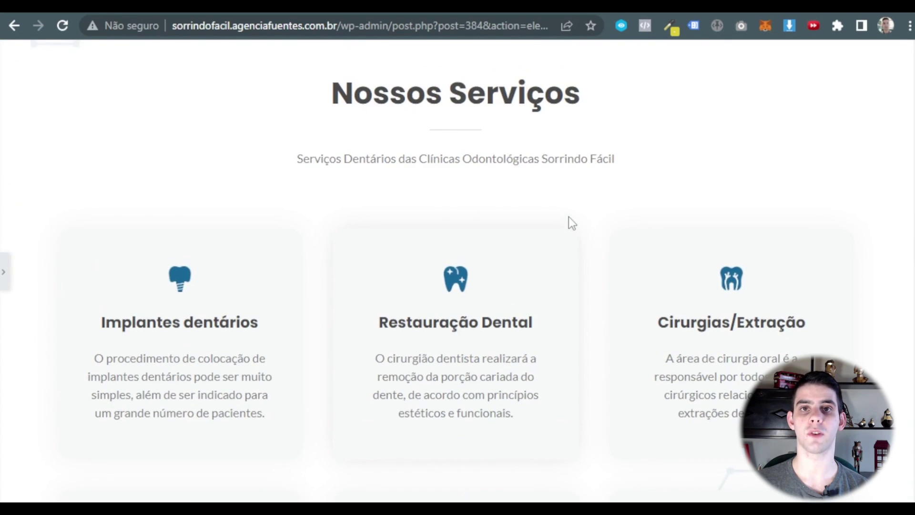
scroll(552, 168, "down", 6)
scroll(505, 242, "down", 12)
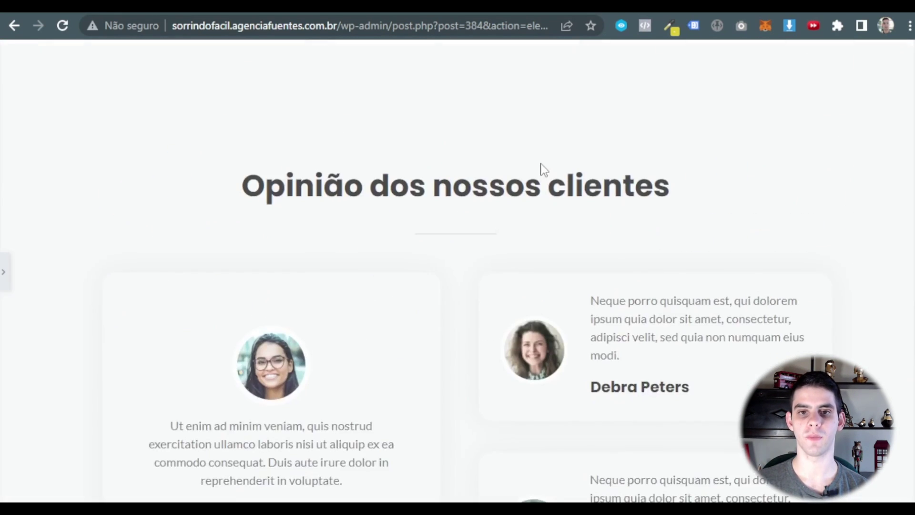
scroll(567, 164, "down", 6)
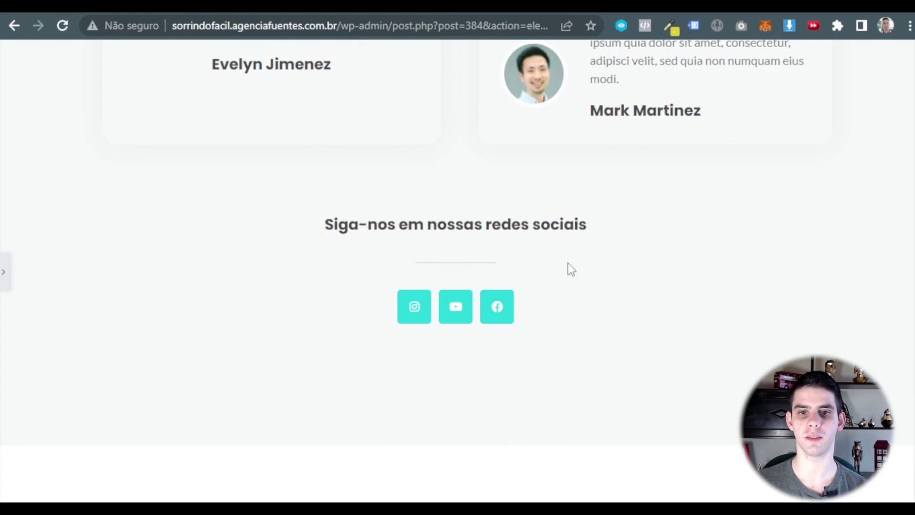
scroll(568, 265, "down", 10)
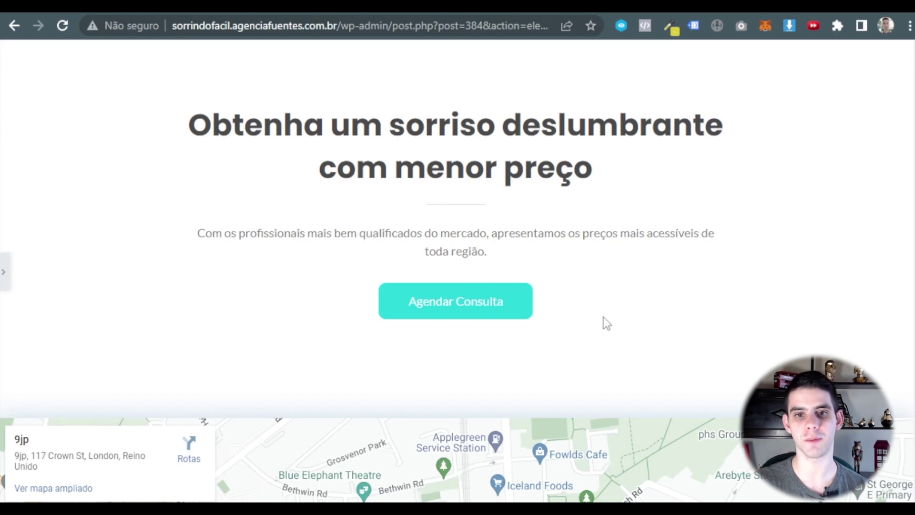
scroll(604, 286, "down", 8)
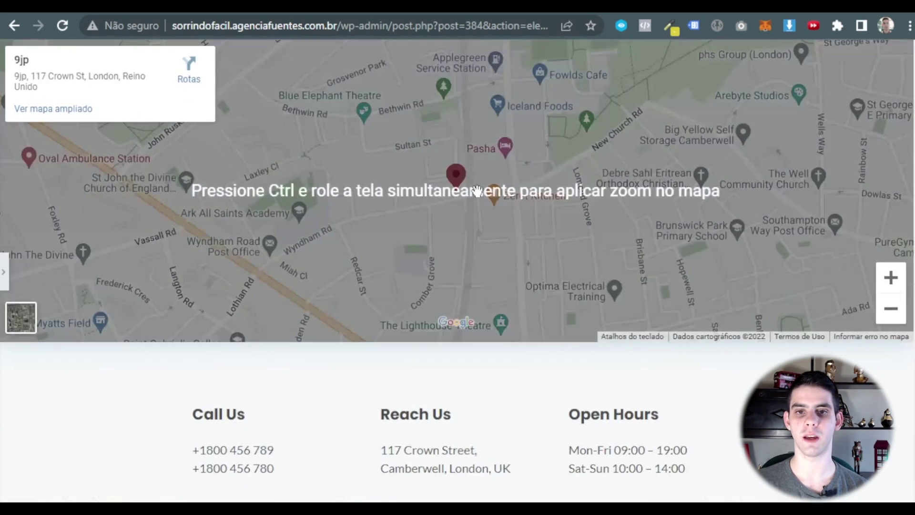
scroll(576, 214, "up", 2)
scroll(548, 197, "down", 3)
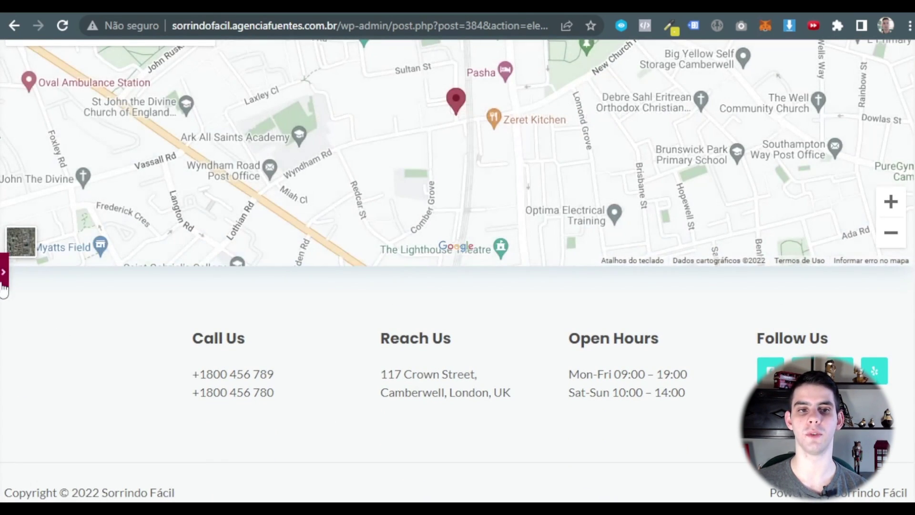
- Exit the Elementor editor to WordPress and leave the page editor for the list of pages
left_click(4, 272)
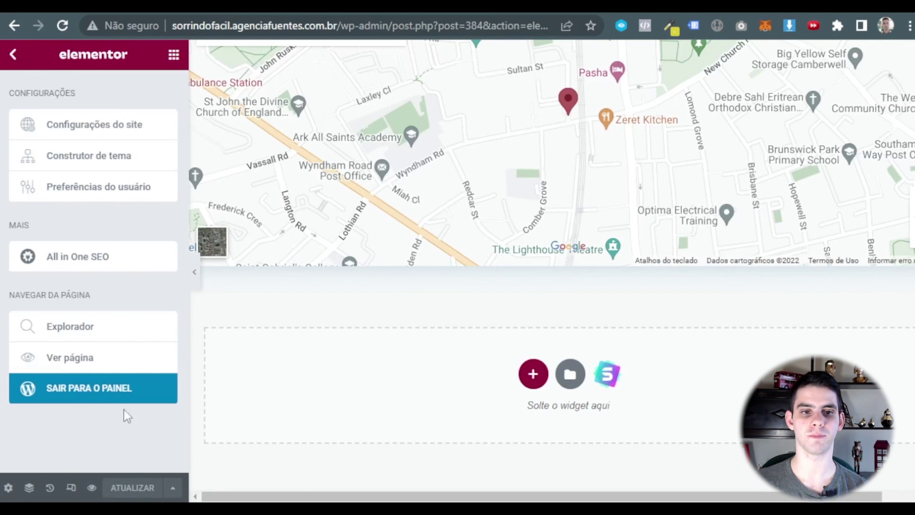
left_click(92, 392)
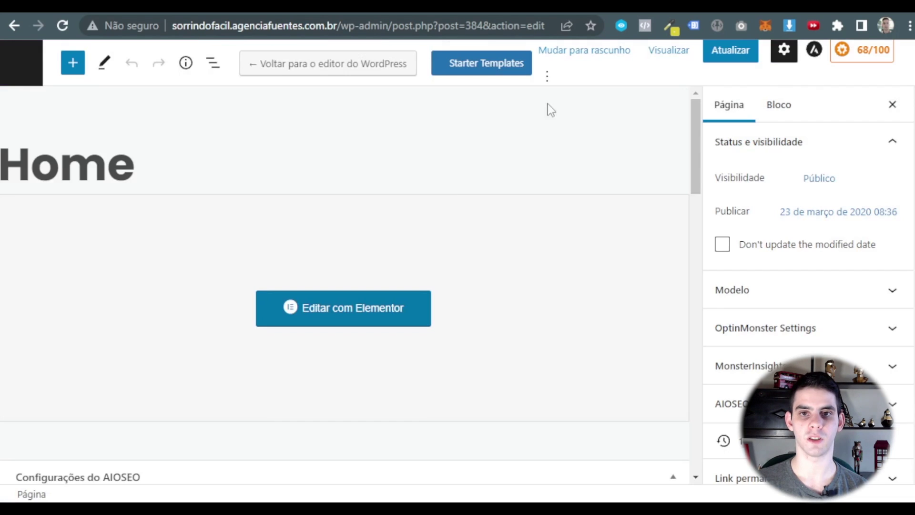
left_click(17, 59)
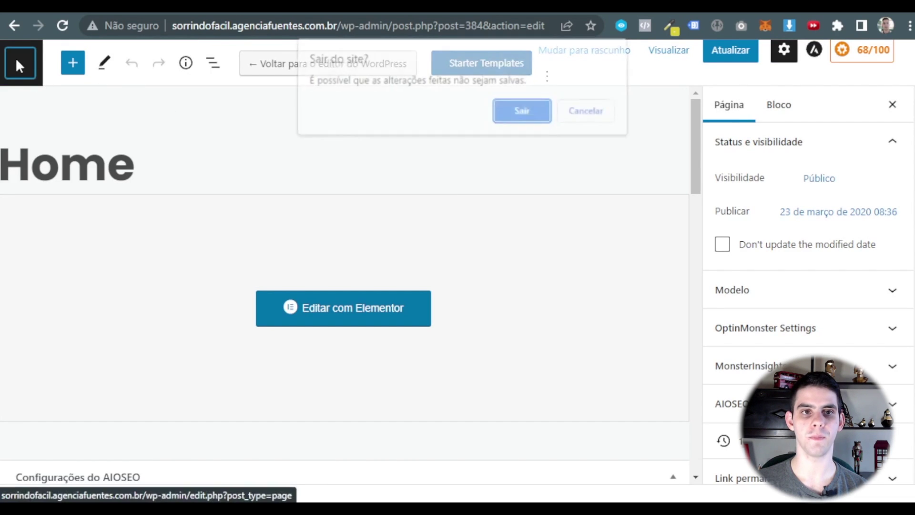
left_click(522, 112)
scroll(64, 201, "down", 1)
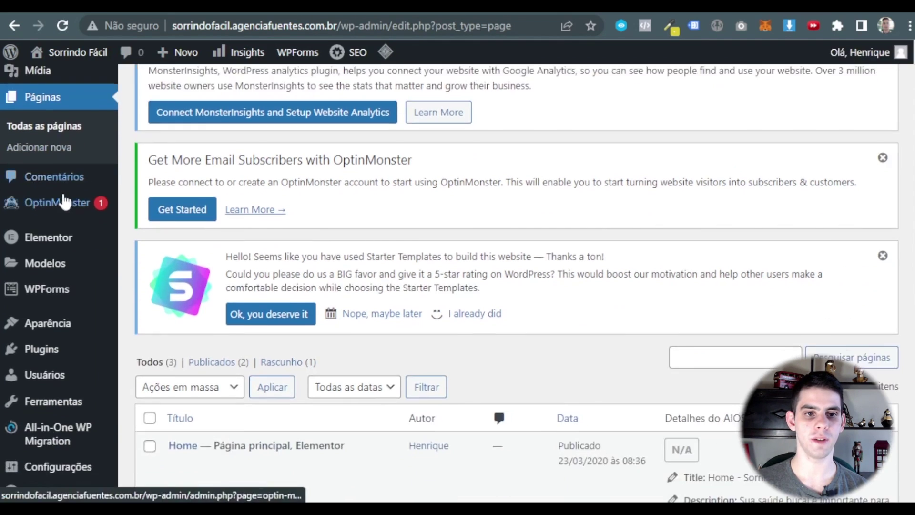
- Open the Astra theme customizer and bring the site footer's "Call Us" column into the preview
left_click(43, 322)
left_click(44, 174)
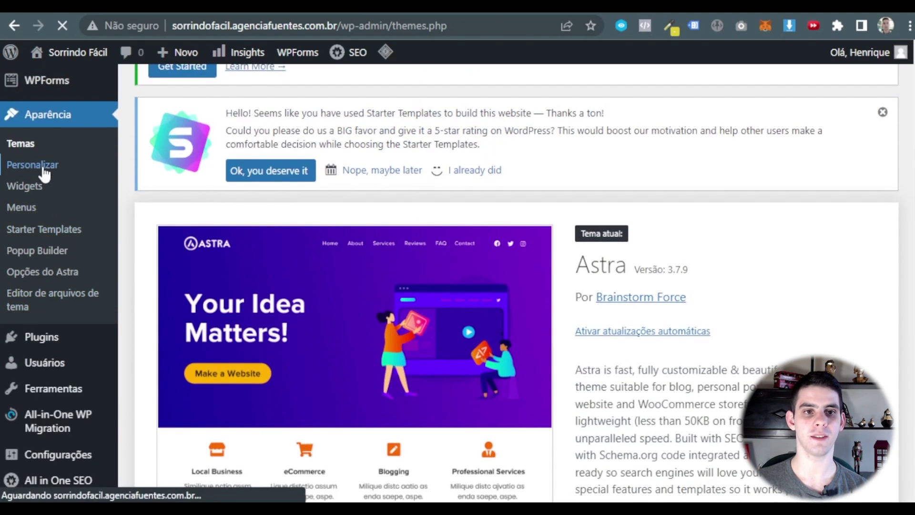
scroll(741, 154, "down", 10)
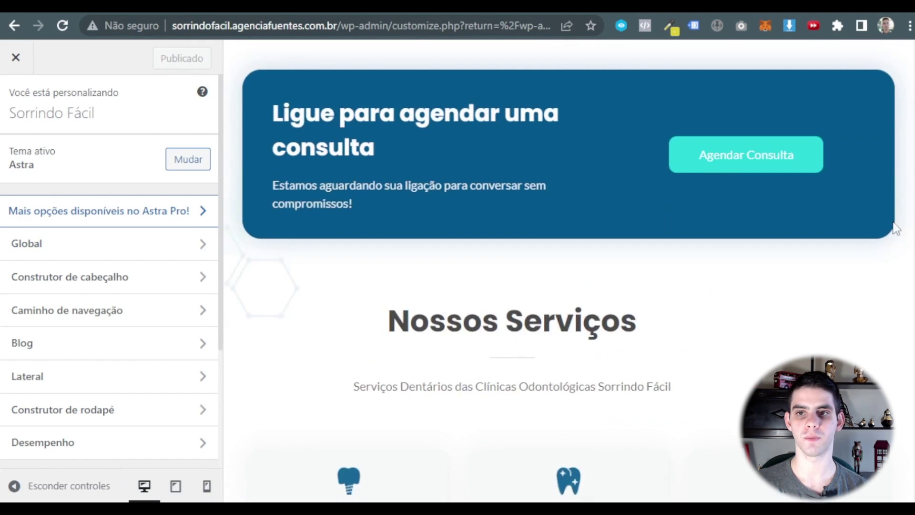
scroll(903, 334, "down", 15)
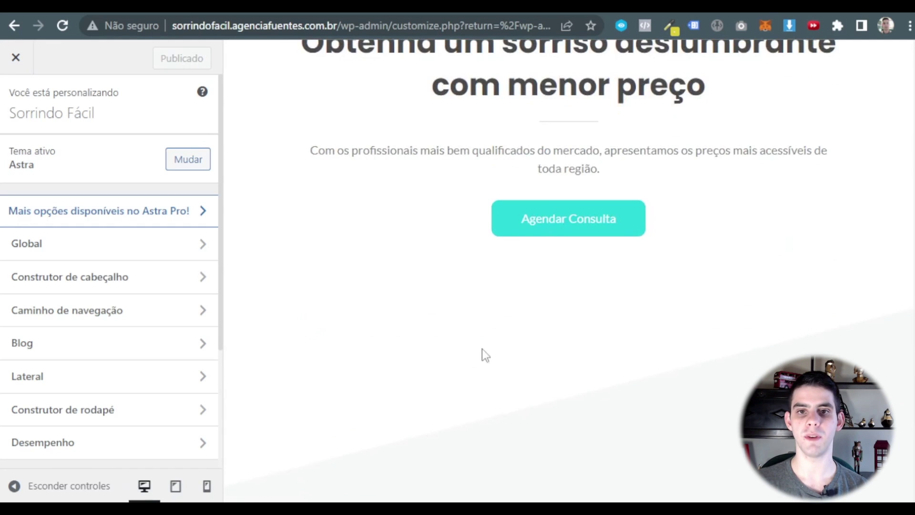
scroll(579, 314, "down", 3)
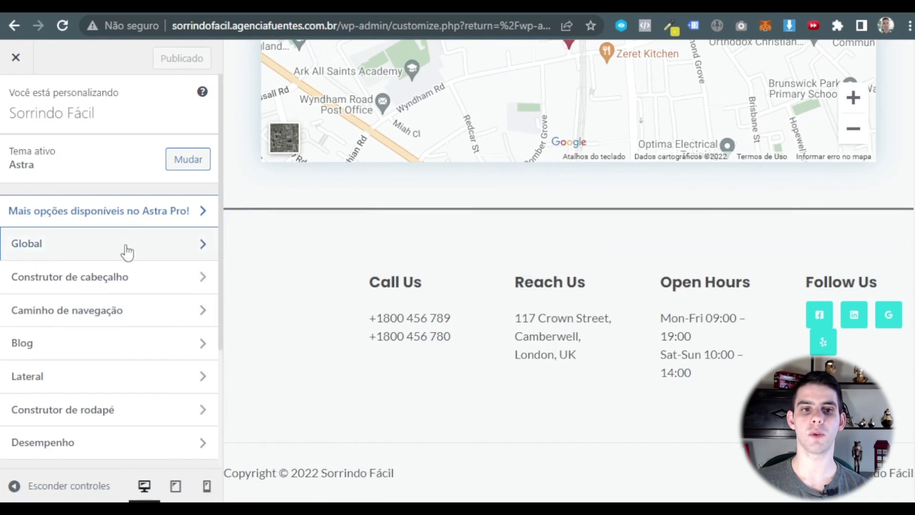
scroll(125, 251, "down", 3)
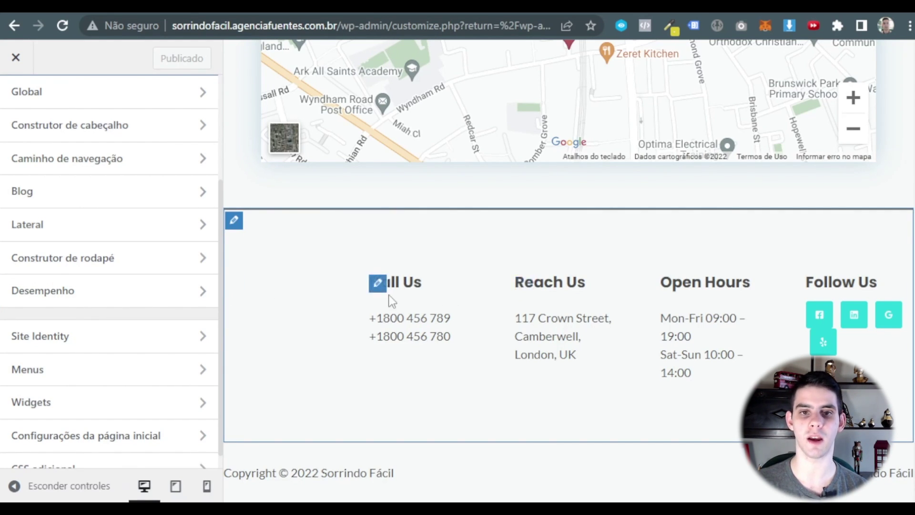
- Open the footer's "Call Us" widget, dismiss the block widgets introduction and set the widget title to "Contatos"
left_click(375, 283)
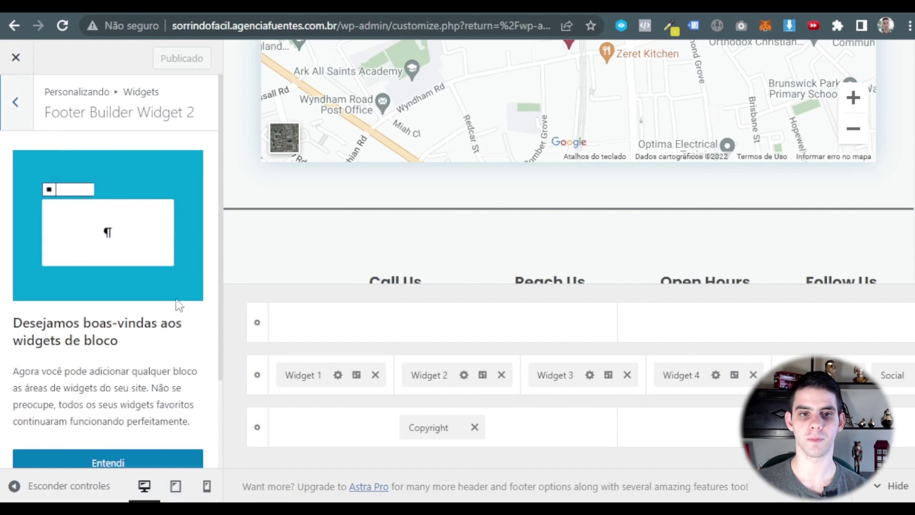
left_click(117, 459)
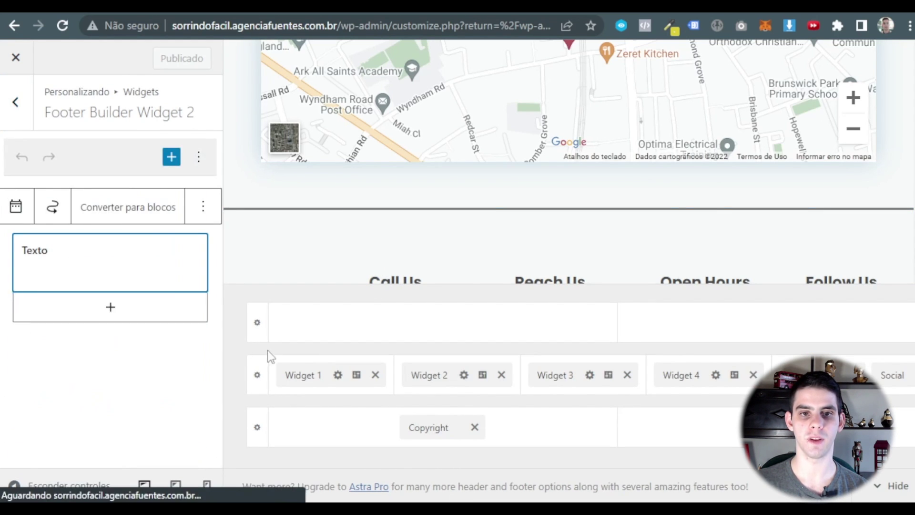
triple_click(92, 309)
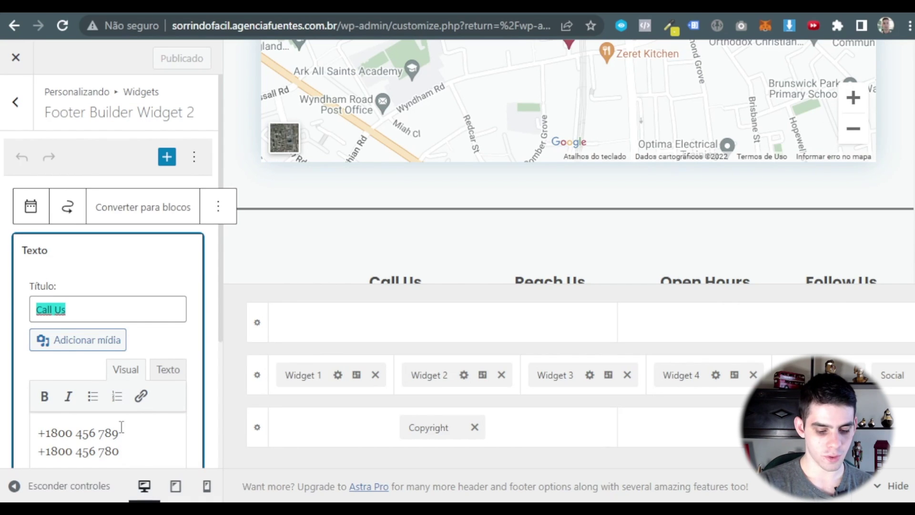
type("Contatos")
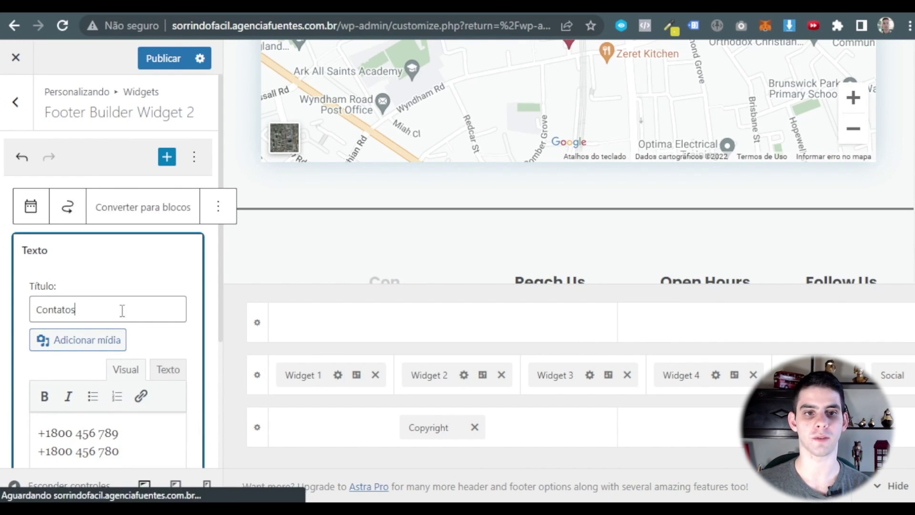
- Check the two phone number lines in the contact widget's text and the footer columns in the preview
scroll(119, 310, "down", 3)
left_click_drag(138, 281, 31, 281)
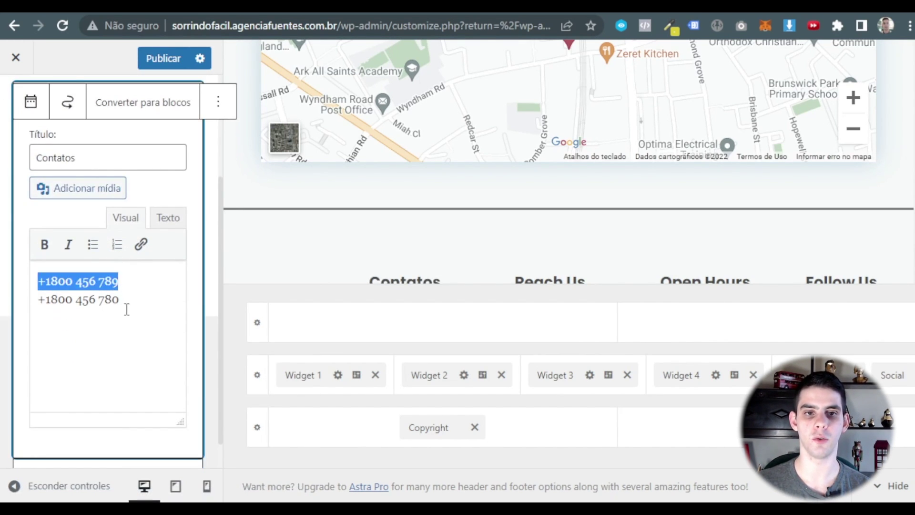
left_click_drag(126, 309, 38, 299)
scroll(516, 243, "down", 3)
scroll(493, 218, "up", 2)
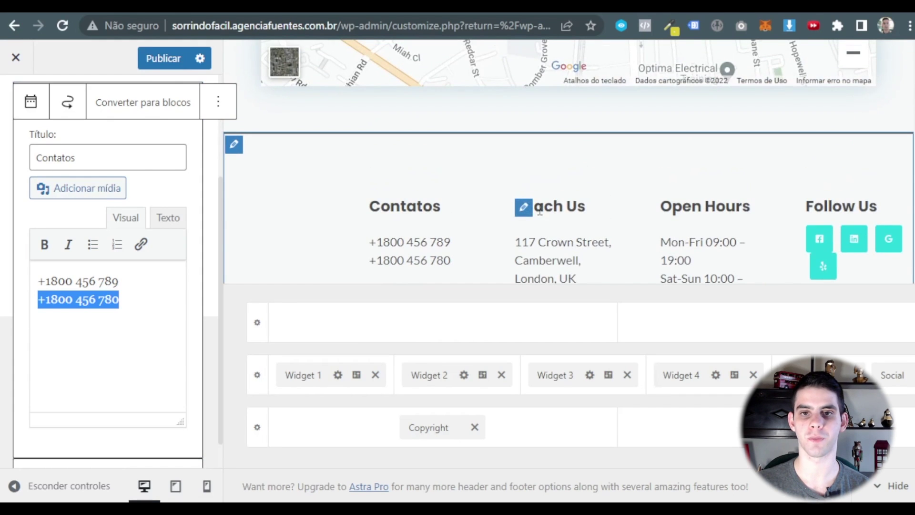
- Open the footer's "Reach Us" widget and set its title to "Endereço"
left_click(524, 208)
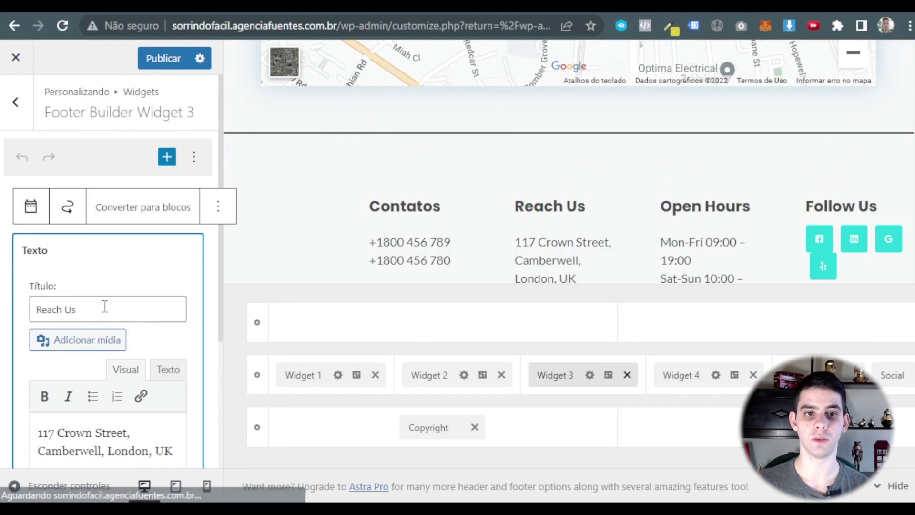
left_click_drag(105, 306, 21, 311)
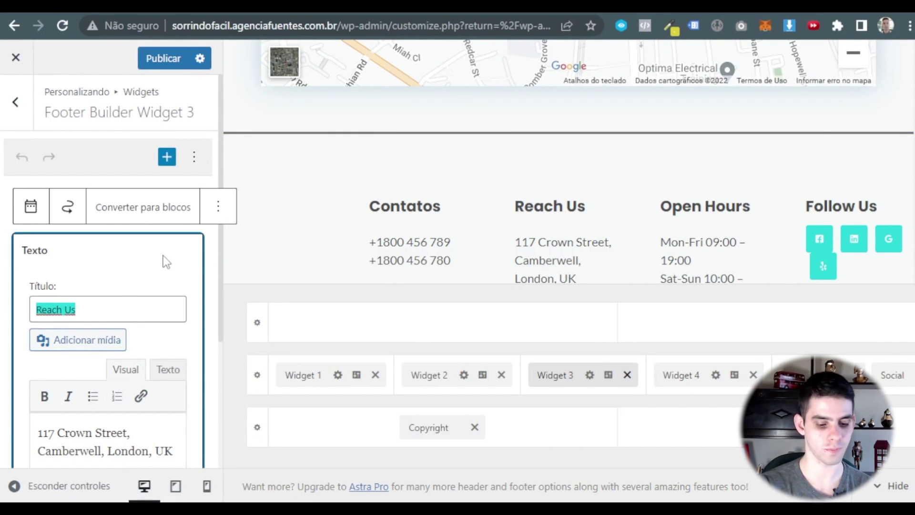
type("Endere")
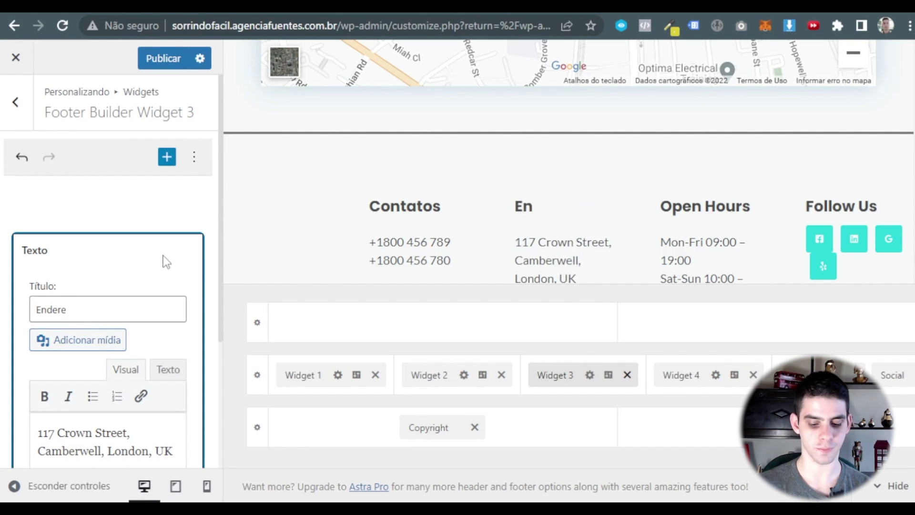
type("ço")
scroll(157, 375, "down", 2)
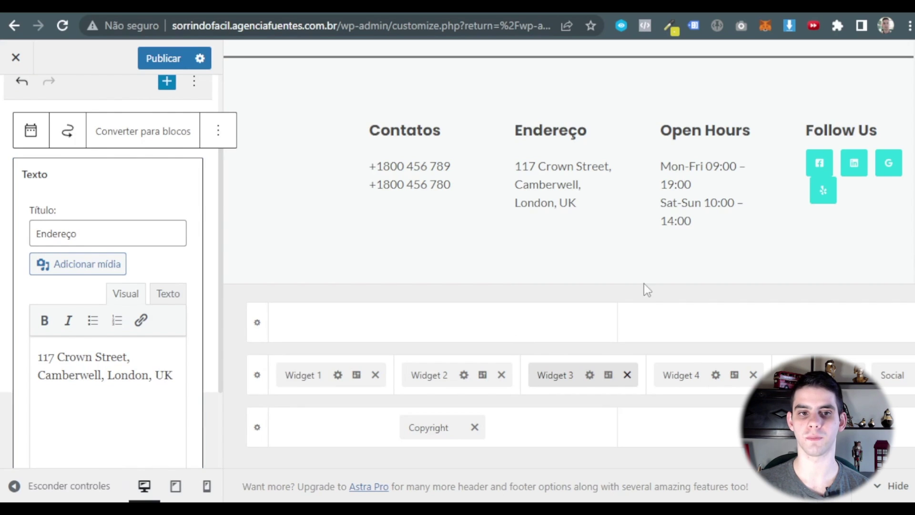
- Open the footer's "Open Hours" widget and set its title to "Horário de atendimento"
scroll(644, 238, "up", 2)
left_click(671, 213)
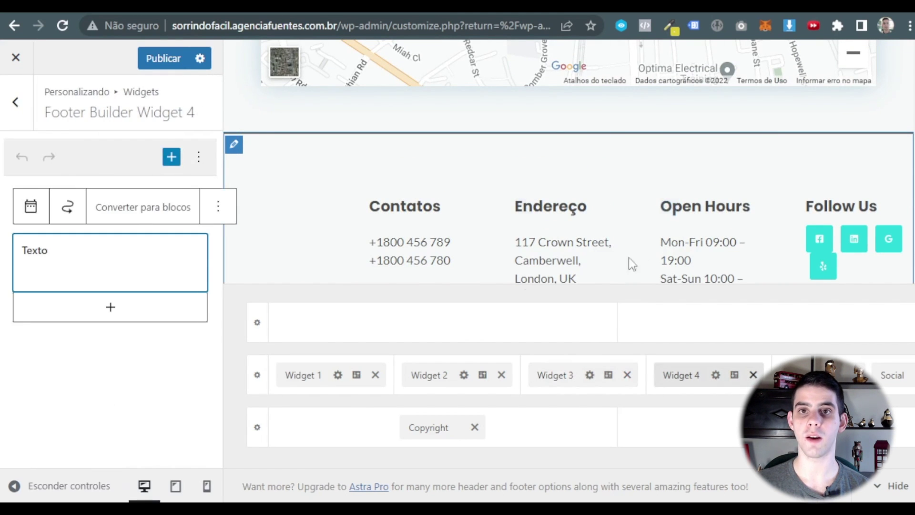
left_click(73, 239)
key("ctrl+a")
type("H")
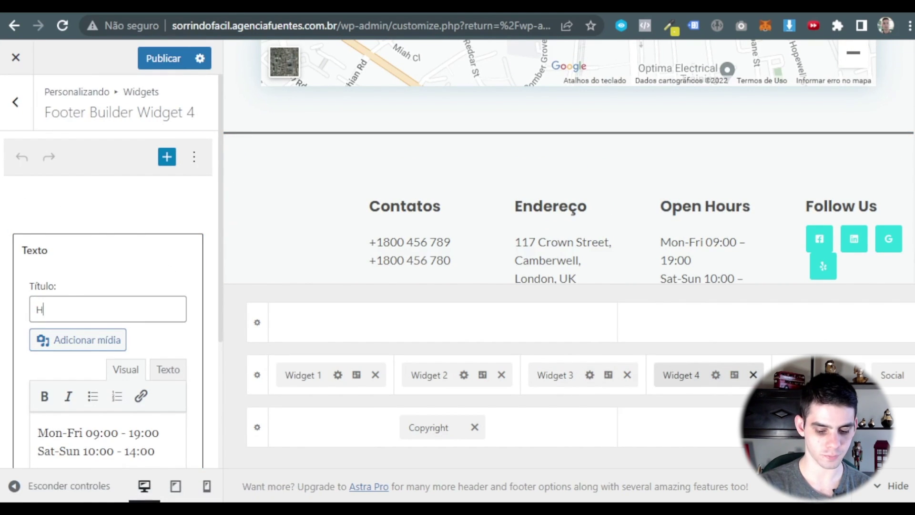
type("orario de ")
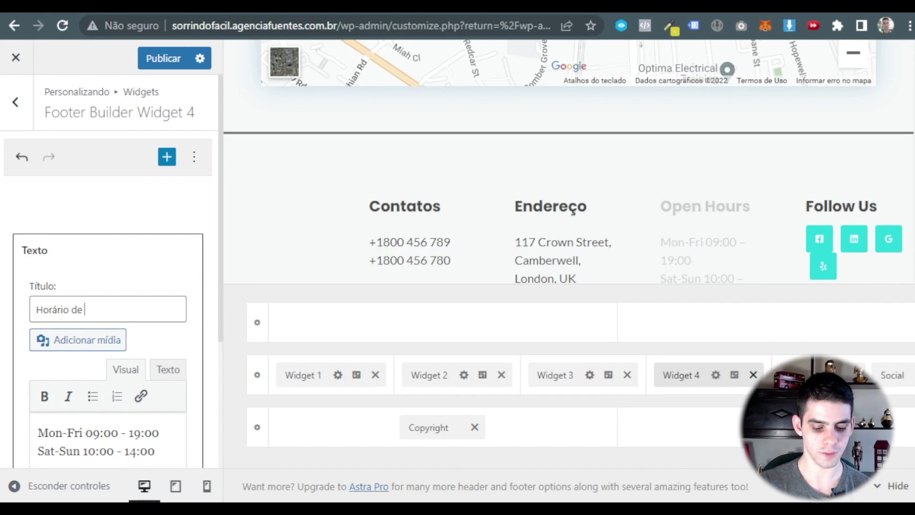
type("atendimento")
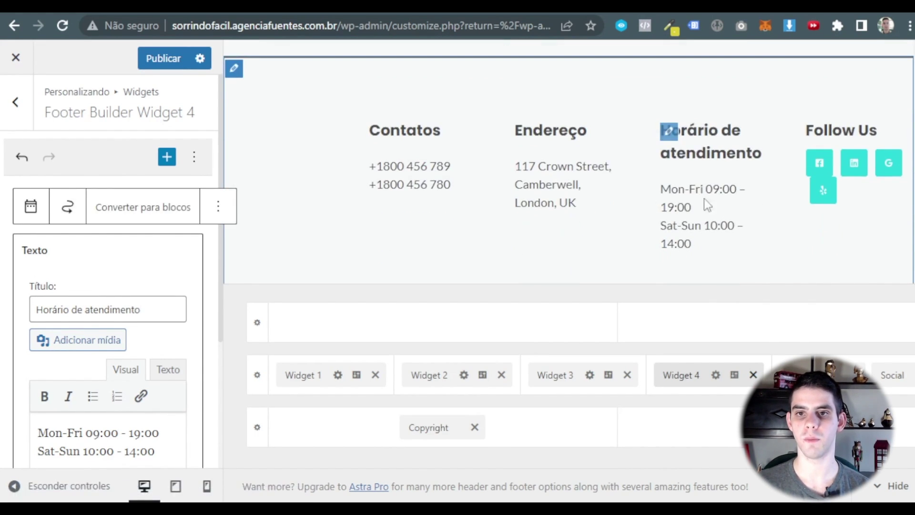
- Open the footer's "Follow Us" HTML block and replace its text with "Redes Sociais"
scroll(693, 210, "up", 2)
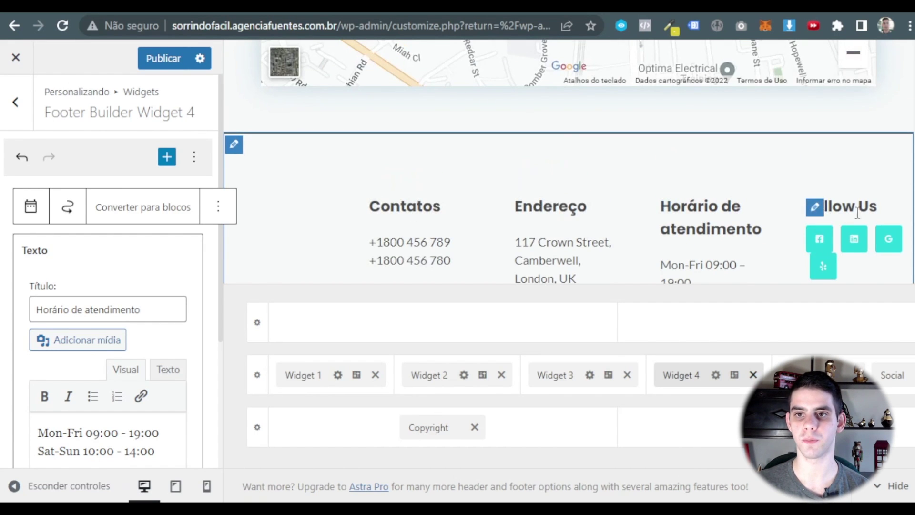
left_click(815, 206)
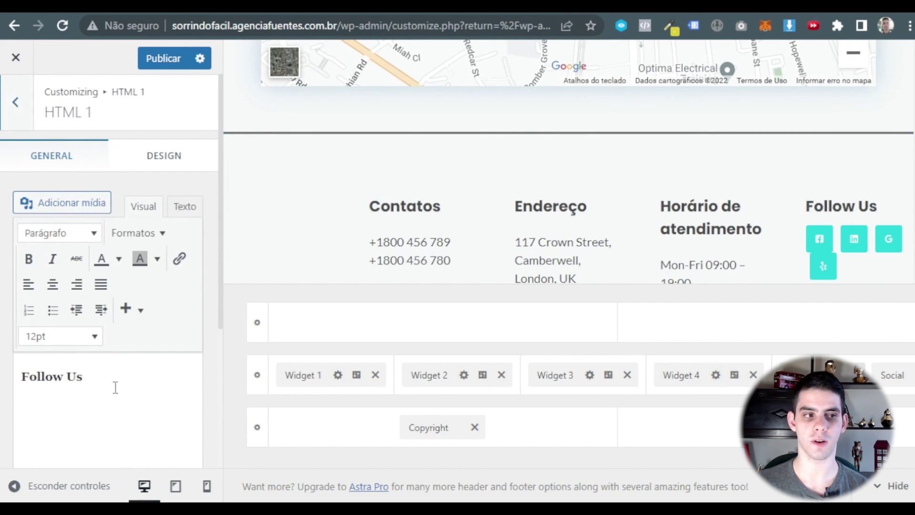
left_click_drag(115, 387, 106, 350)
type("S")
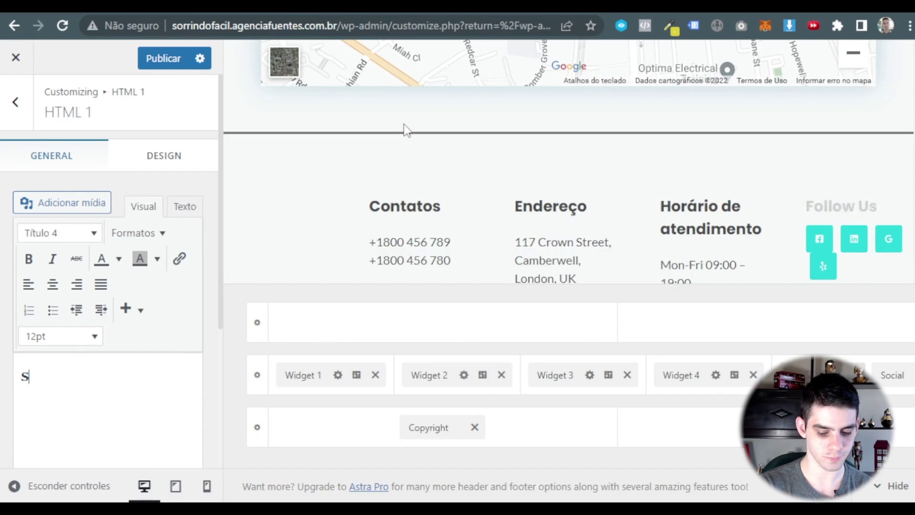
type("i")
key("BackSpace")
key("BackSpace")
type("Re")
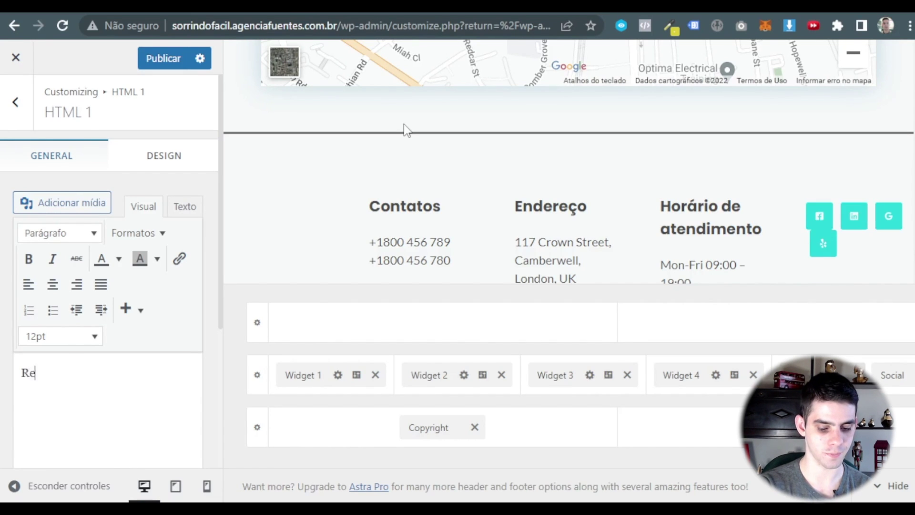
type("des Sociais")
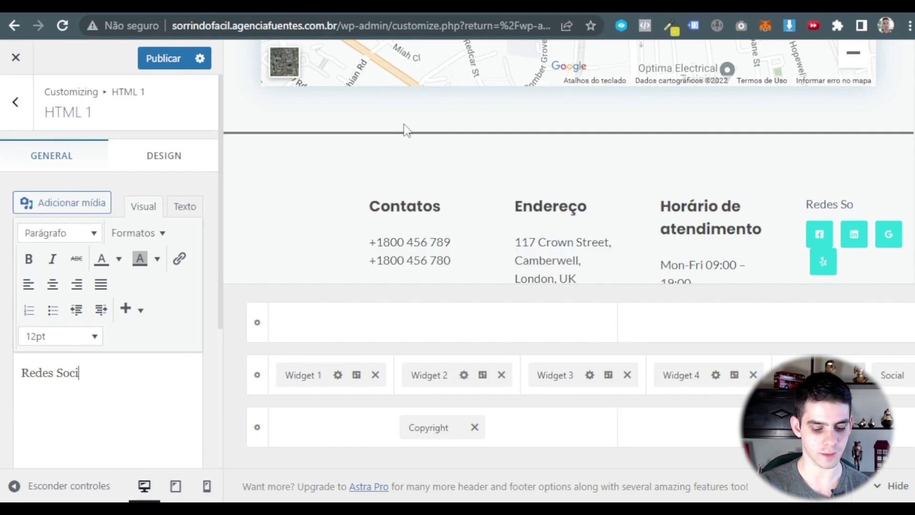
- Open the footer's social icons settings, reorder the list so Facebook follows Google Reviews, and remove the Yelp icon
left_click(815, 234)
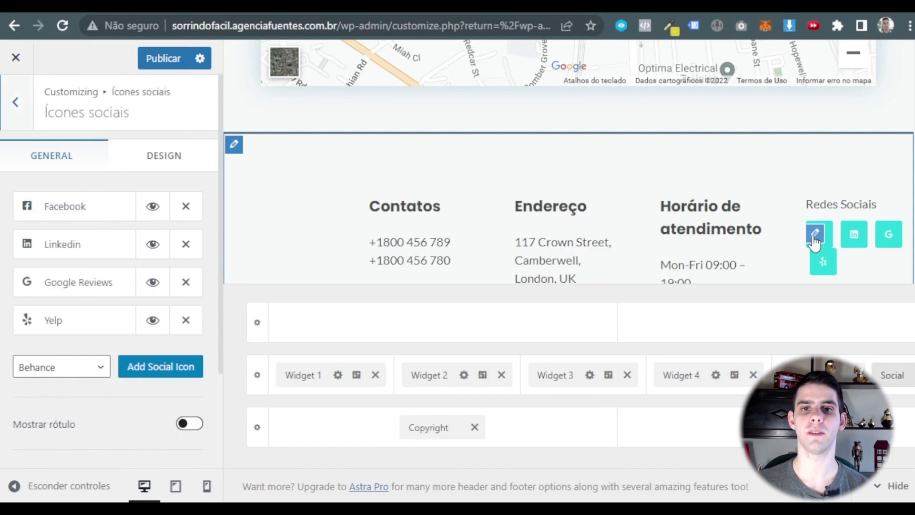
scroll(505, 207, "up", 10)
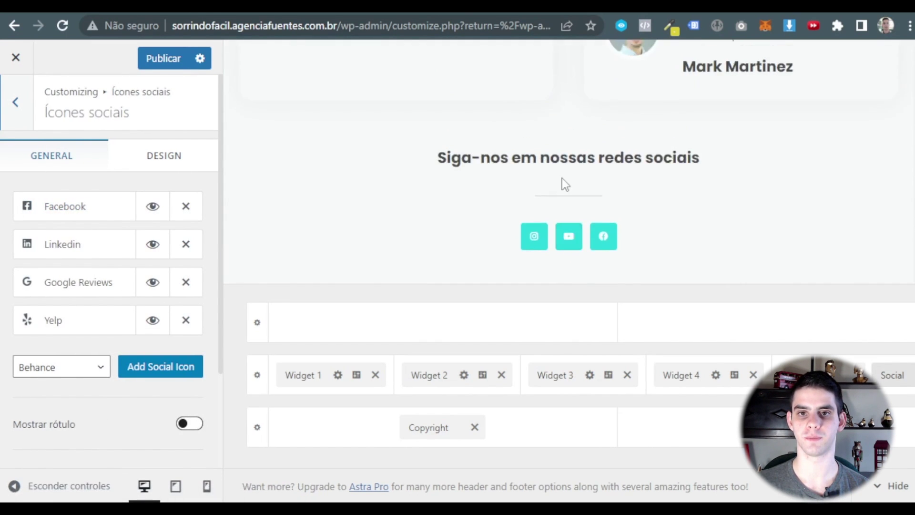
scroll(562, 178, "down", 10)
scroll(576, 168, "up", 3)
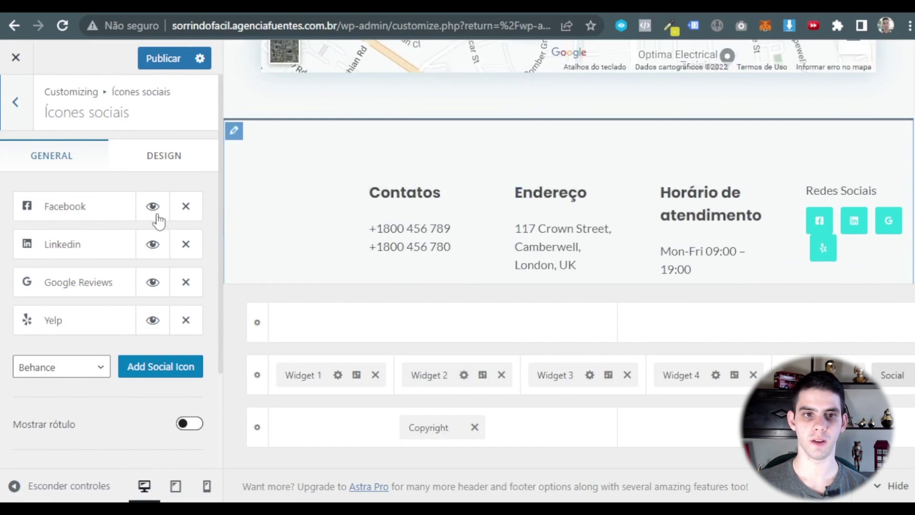
left_click(86, 215)
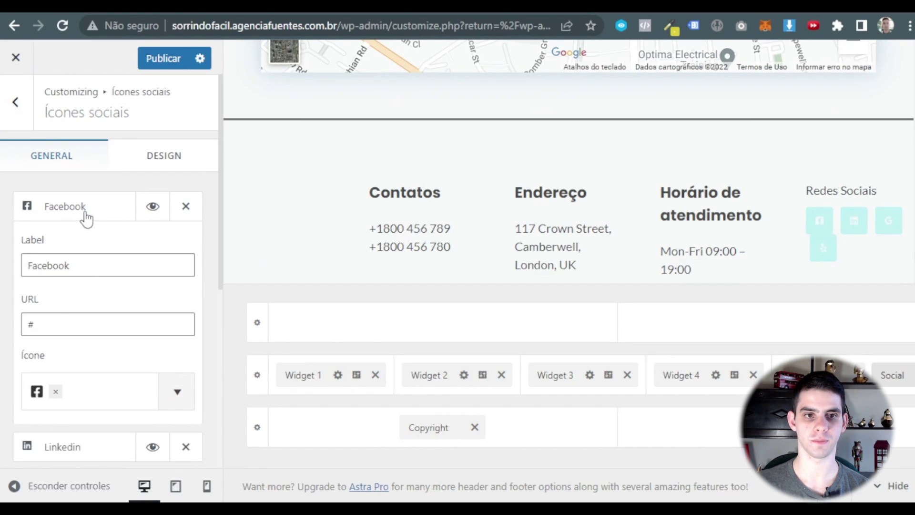
left_click(87, 215)
left_click_drag(86, 215, 78, 256)
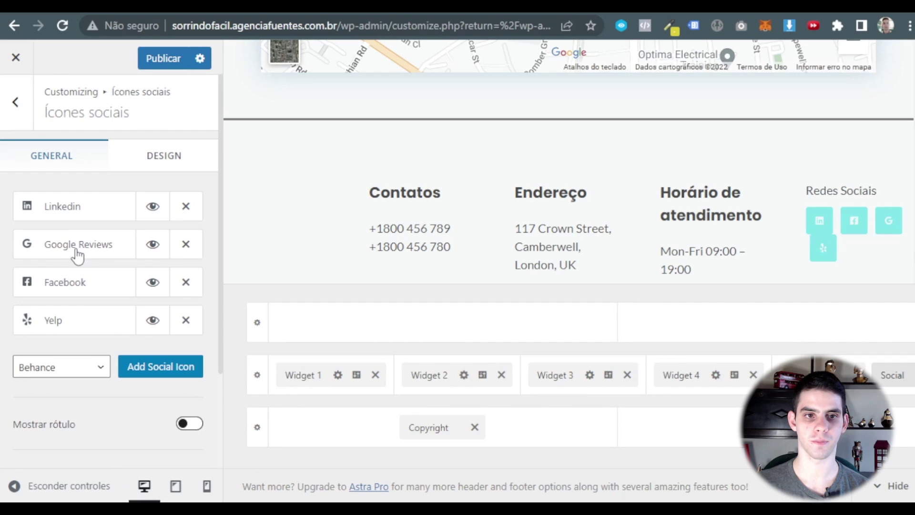
left_click(186, 321)
- Replace the icon of the Linkedin social entry with the square Instagram icon, searching the icon library for "insta"
left_click(53, 204)
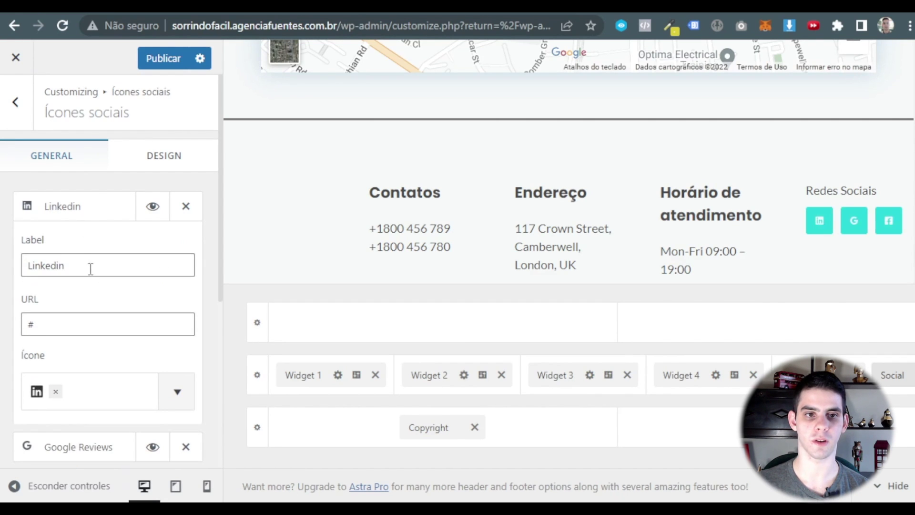
left_click(56, 392)
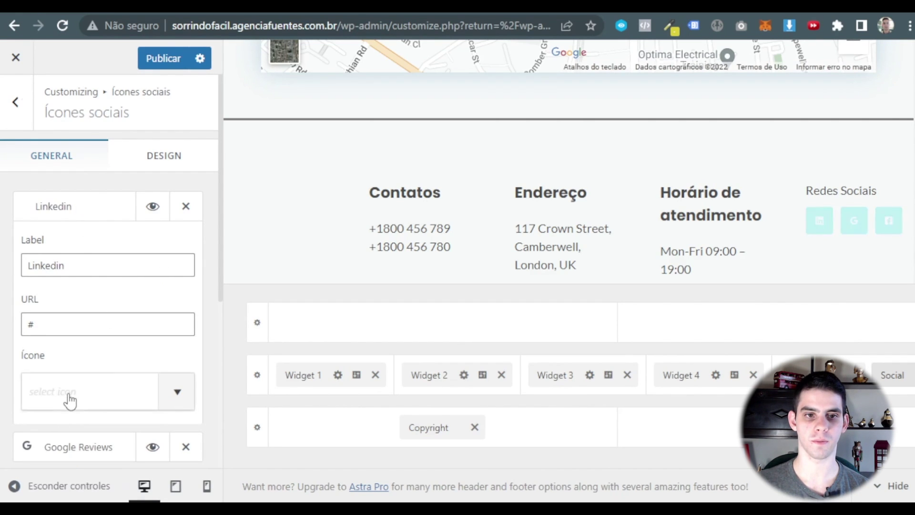
left_click(70, 398)
type("insta")
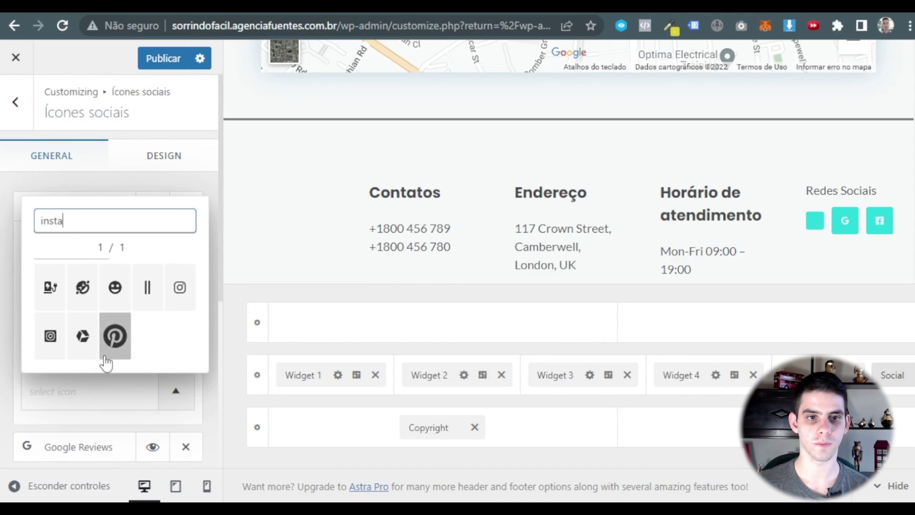
left_click(51, 343)
left_click(90, 410)
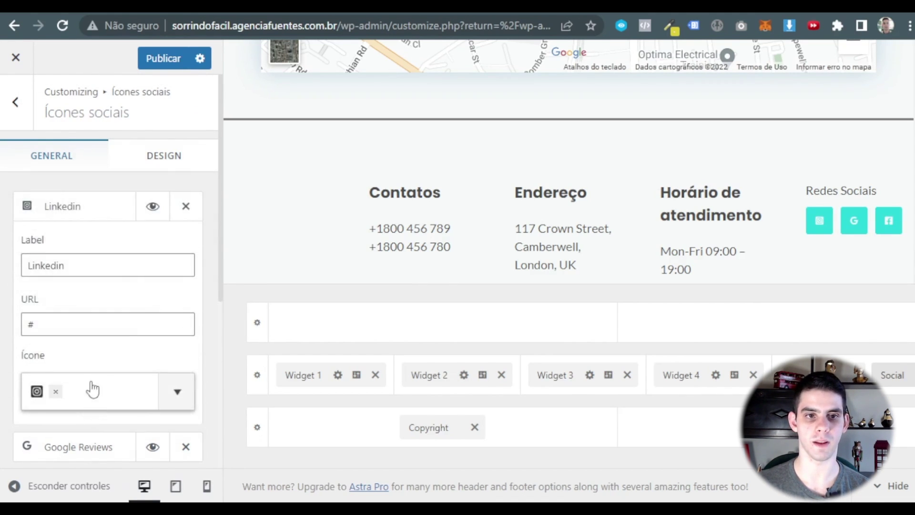
- Set the label of the former Linkedin entry to "Instagram" and collapse the entry, leaving its URL as is
double_click(92, 268)
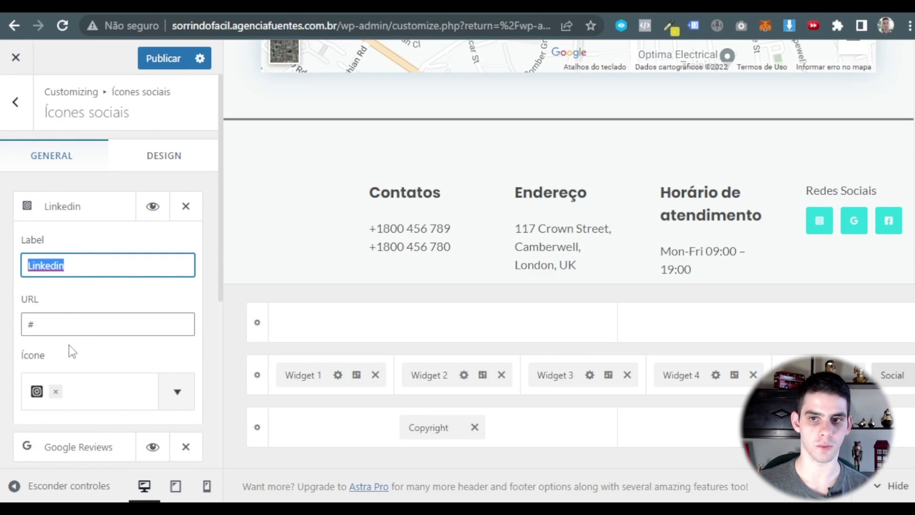
type("Ins")
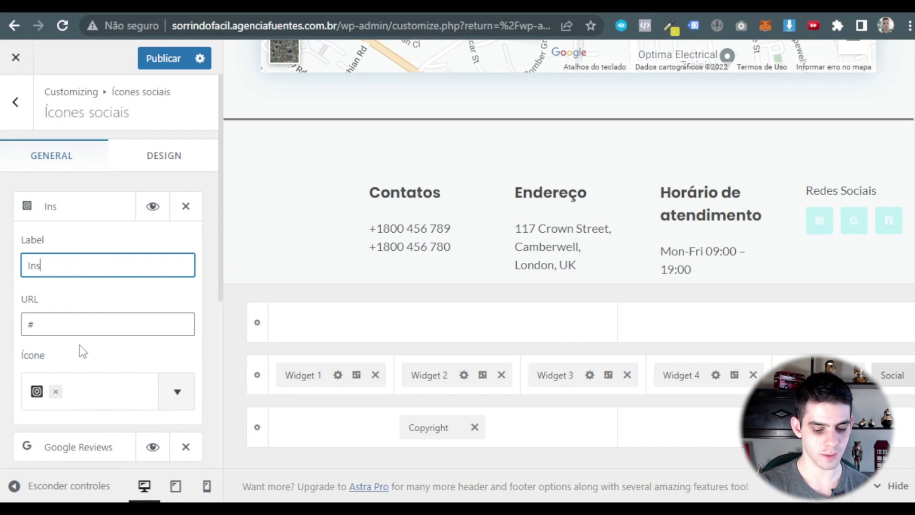
type("tagram")
double_click(70, 323)
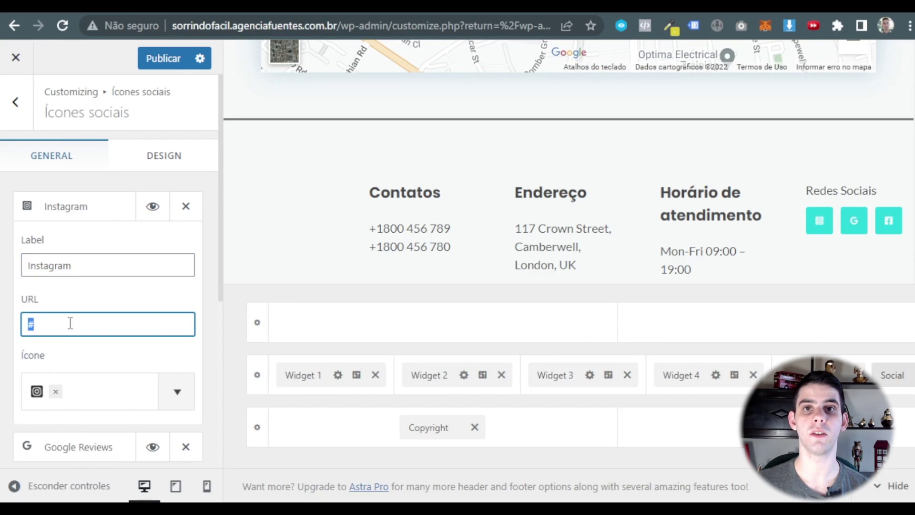
left_click(120, 257)
left_click(85, 219)
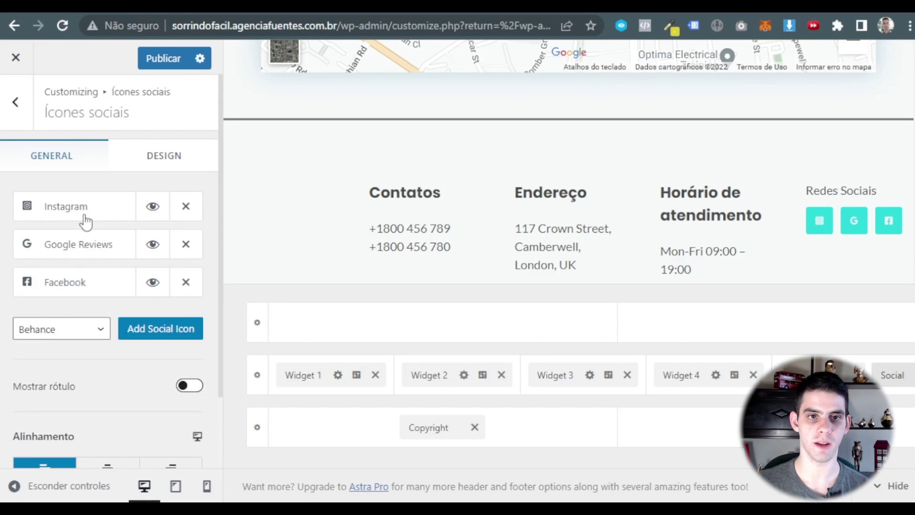
- Expand the Google Reviews social entry and set its label to "YouTube"
left_click(77, 252)
triple_click(119, 305)
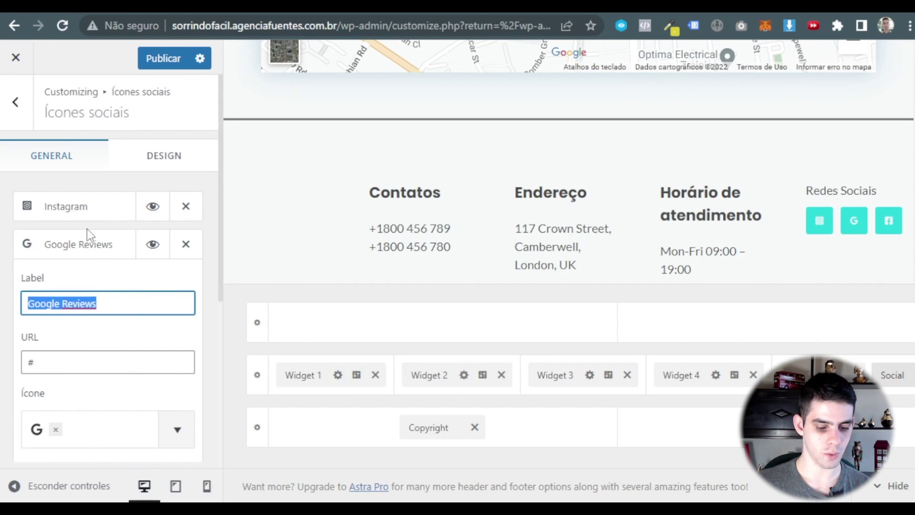
type("YouTube")
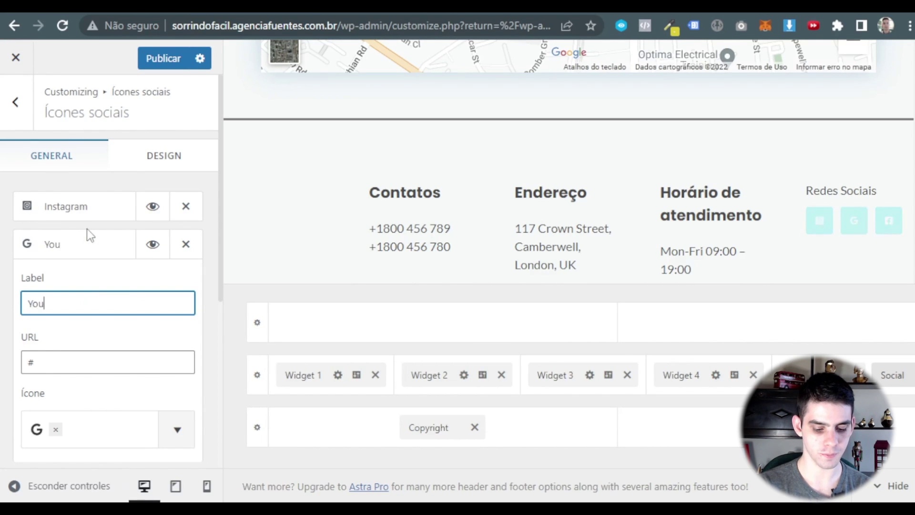
- Replace the Google icon of the YouTube entry with the standard YouTube icon, searching the icon library for "youtube"
scroll(56, 357, "down", 2)
left_click(58, 360)
left_click(98, 367)
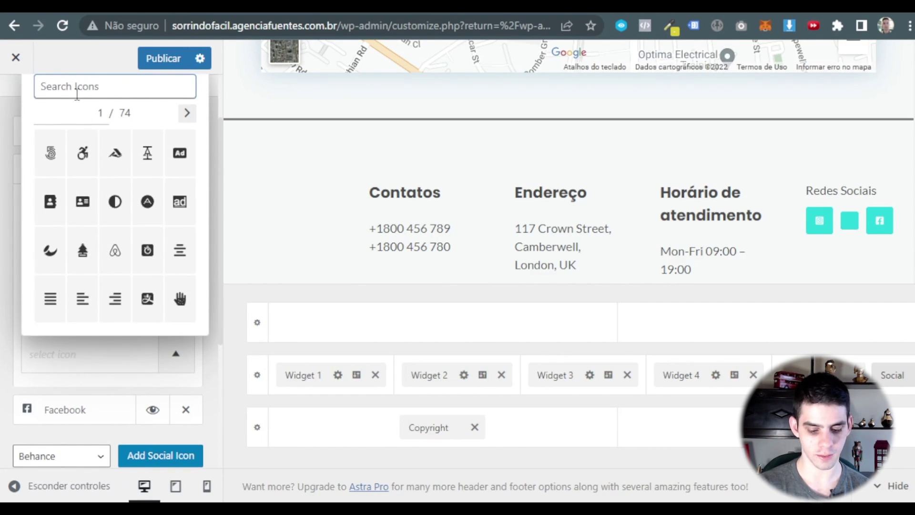
type("youtube")
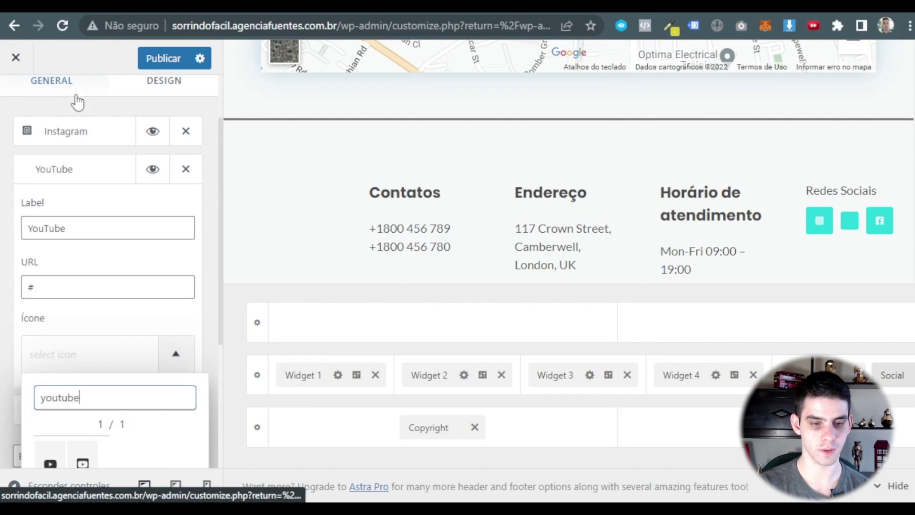
scroll(89, 319, "down", 2)
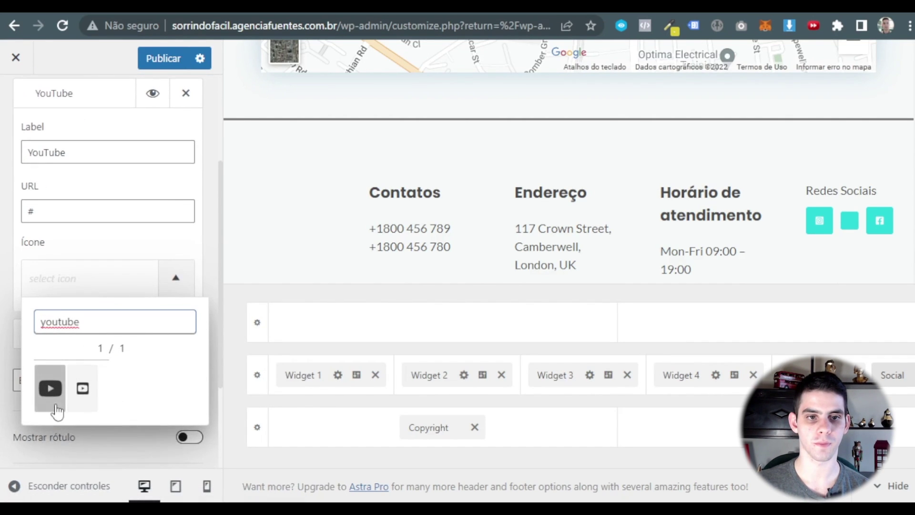
left_click(50, 388)
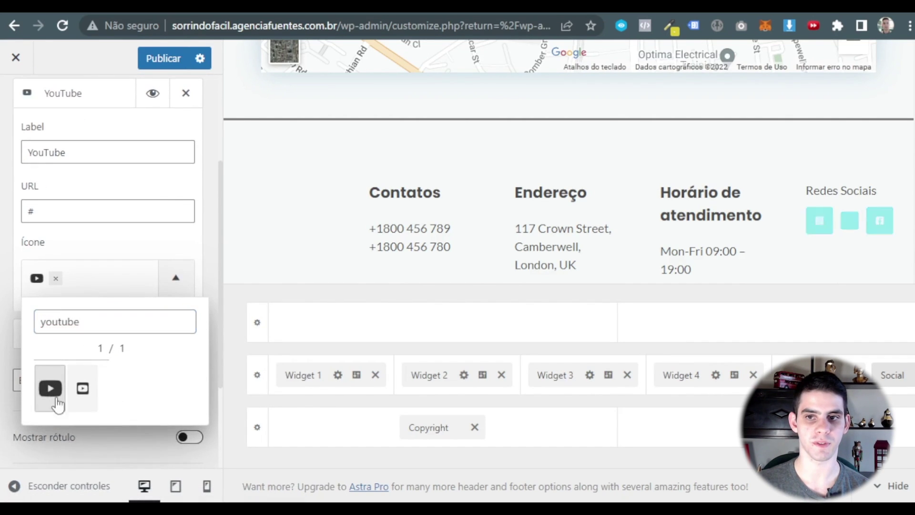
left_click(136, 242)
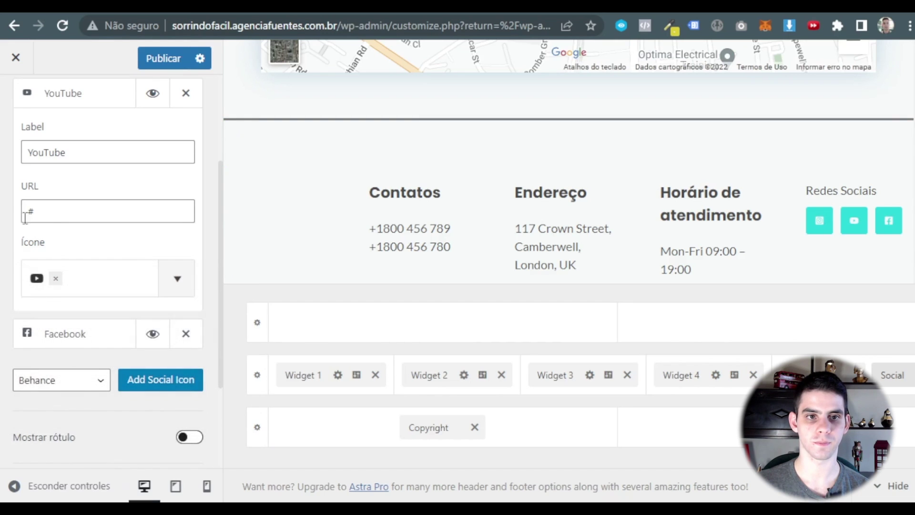
- Look at the YouTube entry's URL field, then expand the Facebook entry and select its URL placeholder
left_click(66, 214)
left_click(57, 334)
scroll(100, 363, "down", 2)
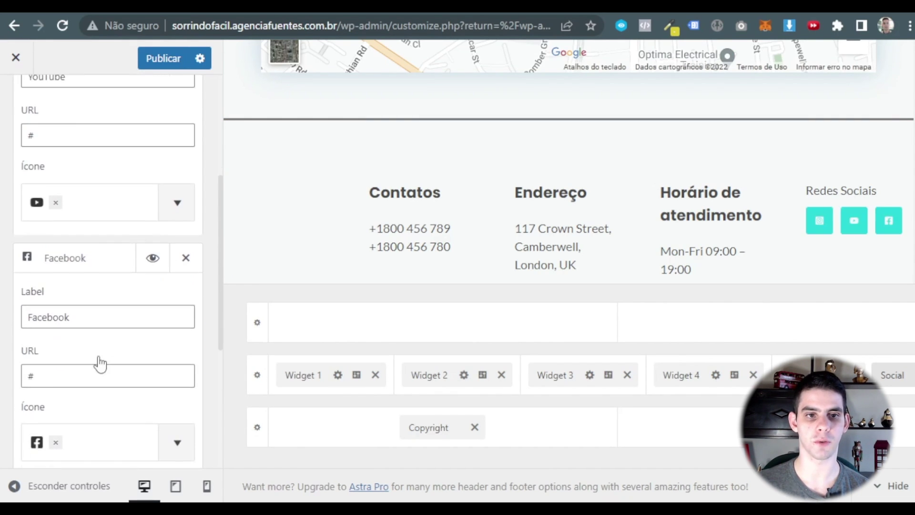
scroll(105, 396, "down", 2)
double_click(30, 300)
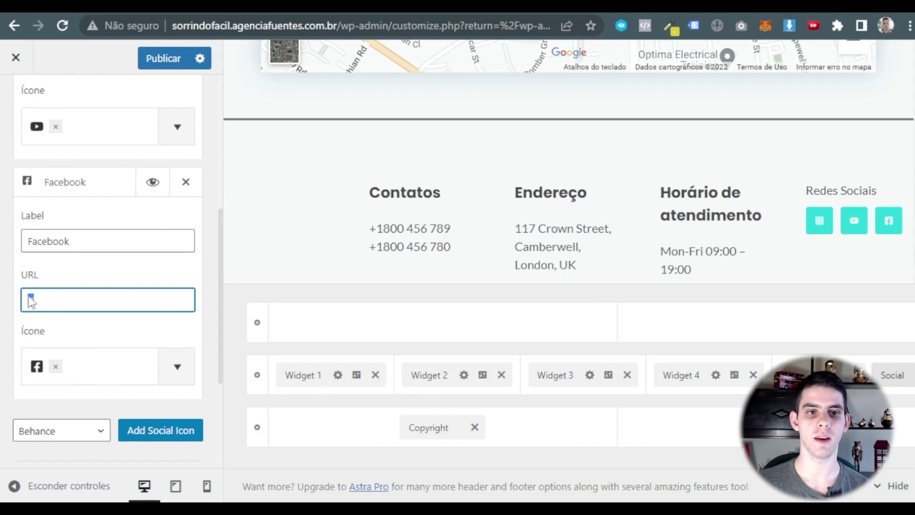
- Collapse the Facebook and YouTube social entries and publish the footer changes
scroll(120, 309, "up", 2)
left_click(81, 269)
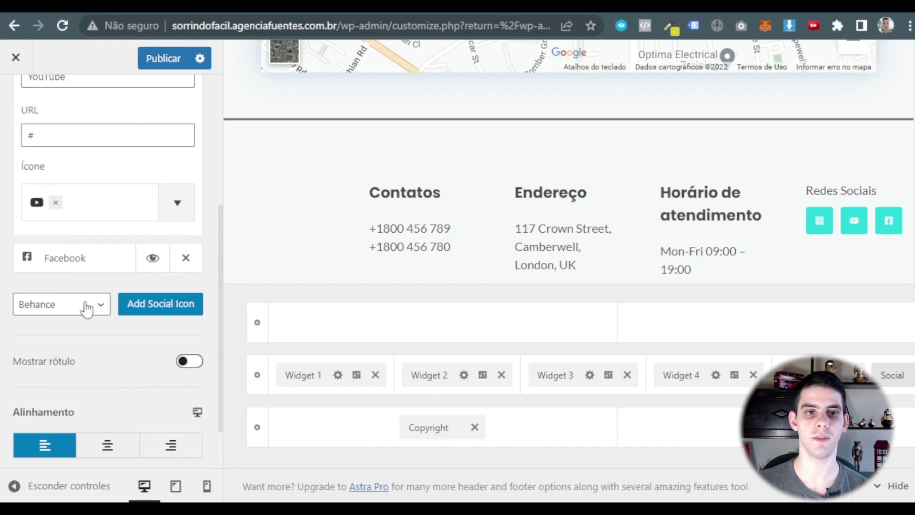
scroll(96, 240, "up", 3)
left_click(72, 169)
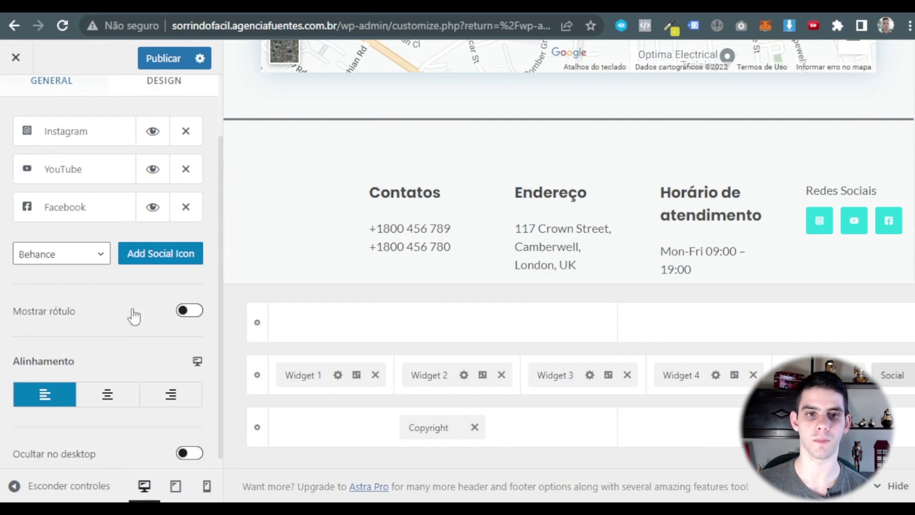
left_click(161, 60)
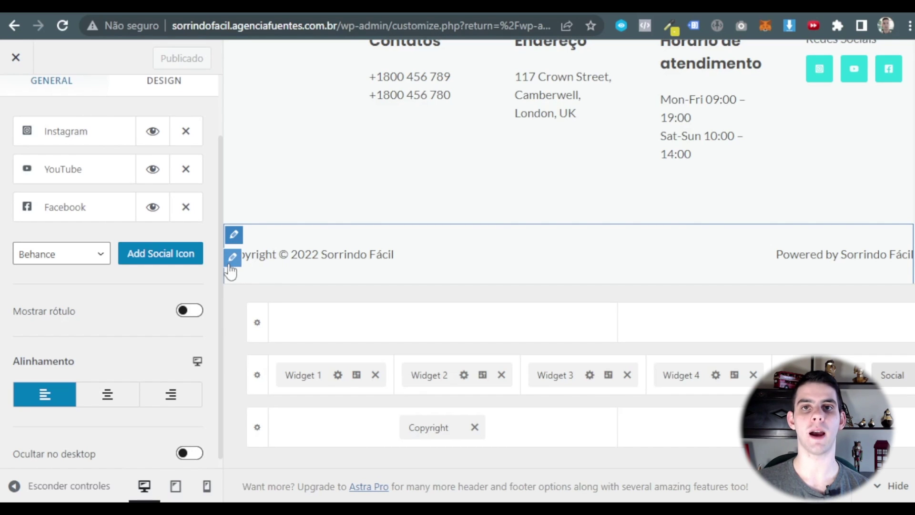
- Open the footer's Copyright element and examine its [copyright], [current_year] and [site_title] shortcodes against the preview
left_click(231, 260)
left_click(232, 258)
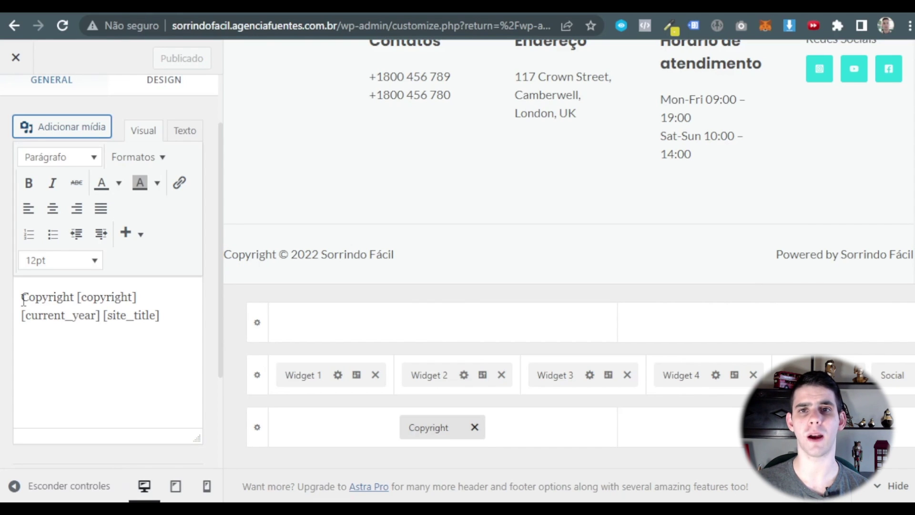
left_click_drag(22, 300, 141, 301)
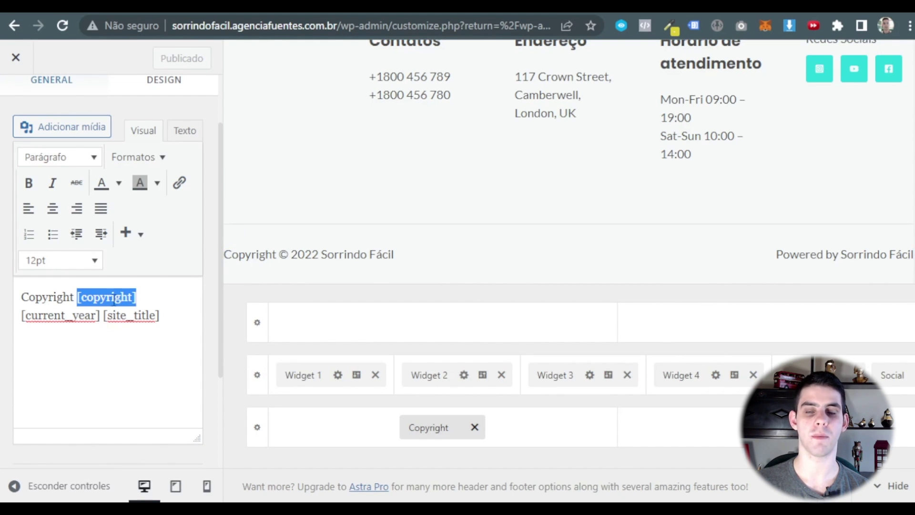
left_click(112, 293)
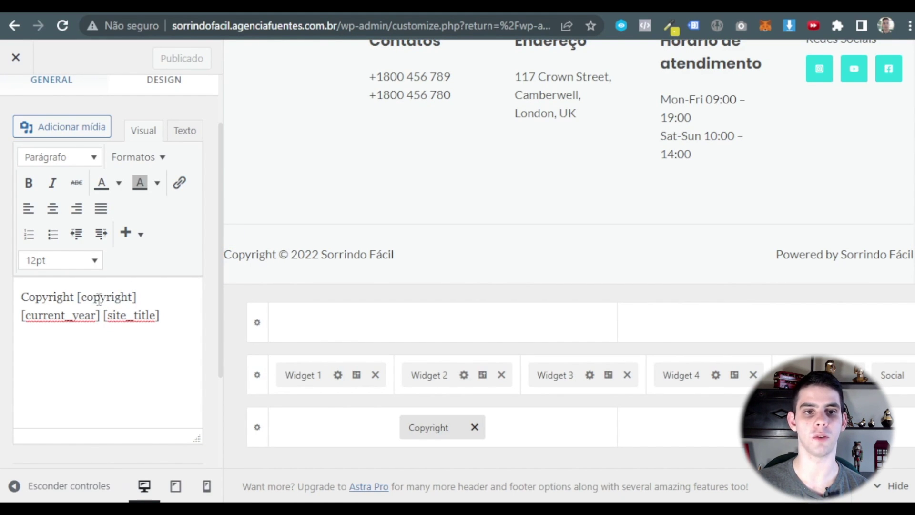
left_click_drag(99, 298, 81, 292)
left_click(47, 323)
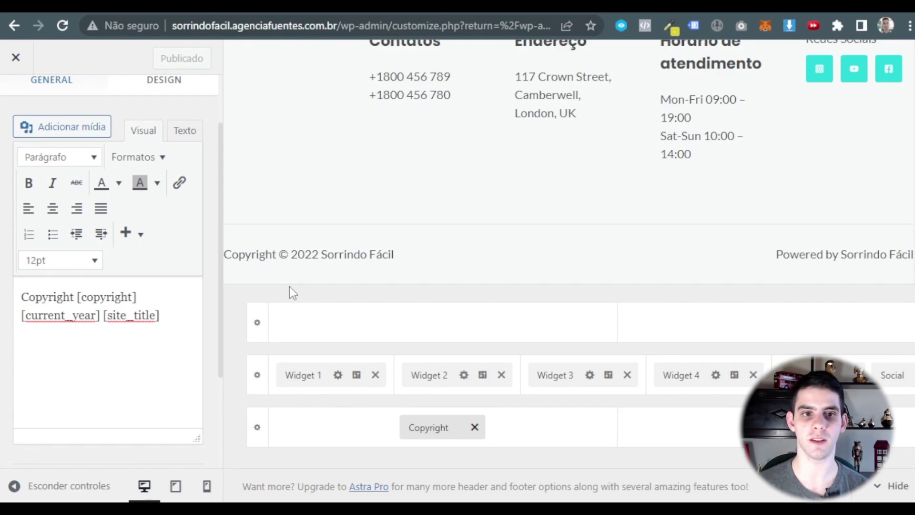
left_click_drag(22, 316, 100, 316)
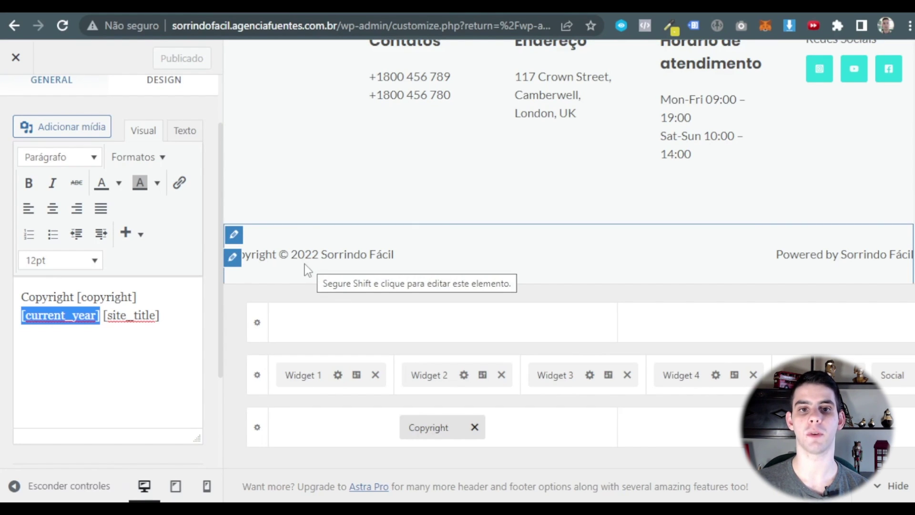
left_click(170, 309)
left_click_drag(169, 309, 104, 318)
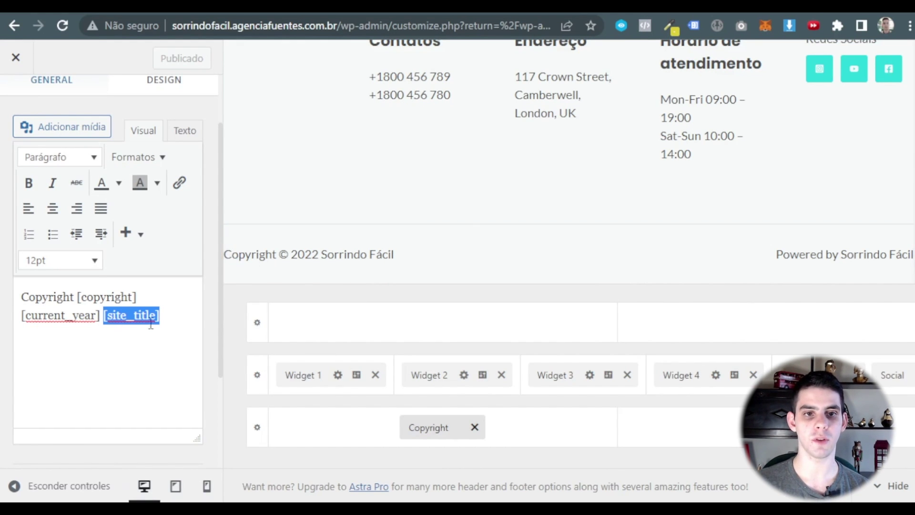
left_click(168, 316)
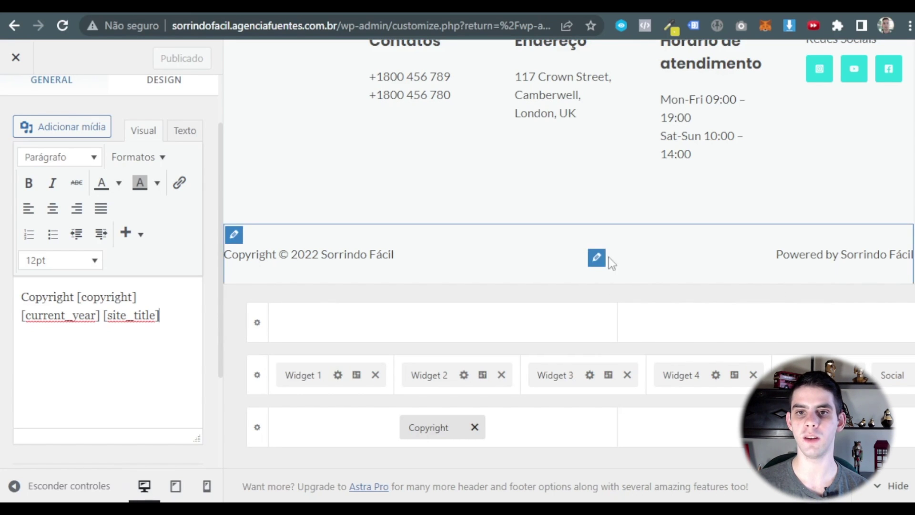
- Delete the "Powered by [site_title]" text from the footer's HTML 2 element and publish the change
left_click(597, 257)
triple_click(156, 370)
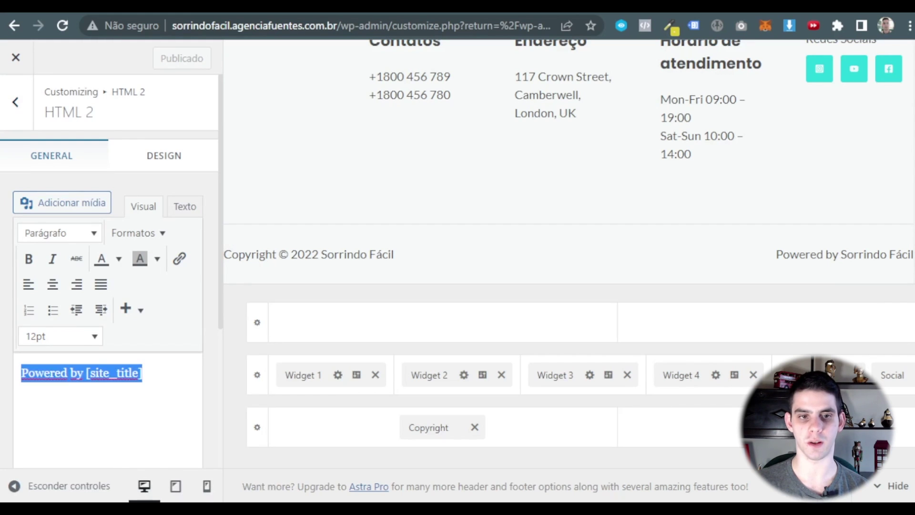
key("BackSpace")
left_click(162, 58)
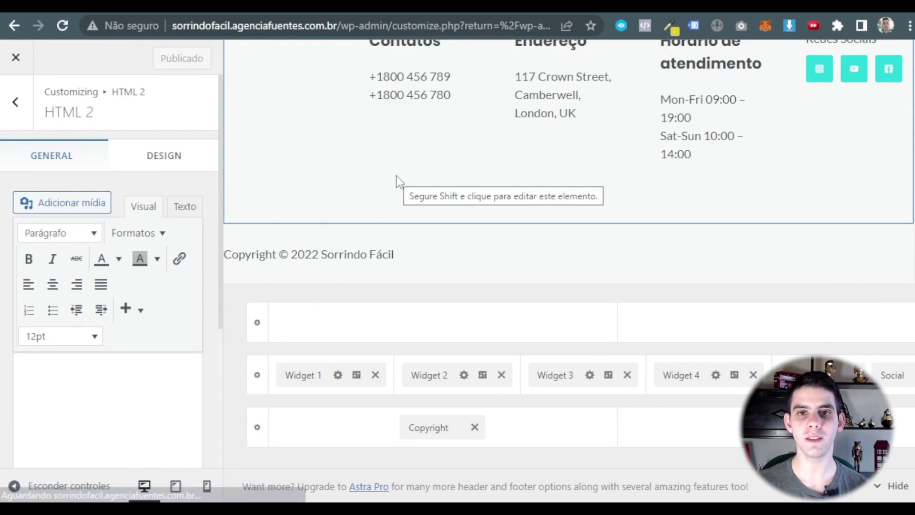
- Return to the live home page and review its sections from the hero form through services, testimonials and social icons to the closing call-to-action
left_click(15, 25)
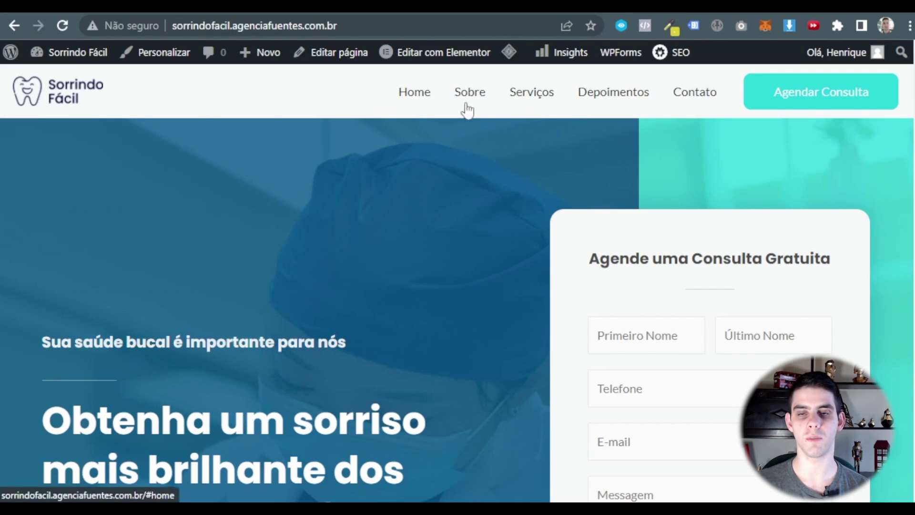
scroll(425, 151, "down", 3)
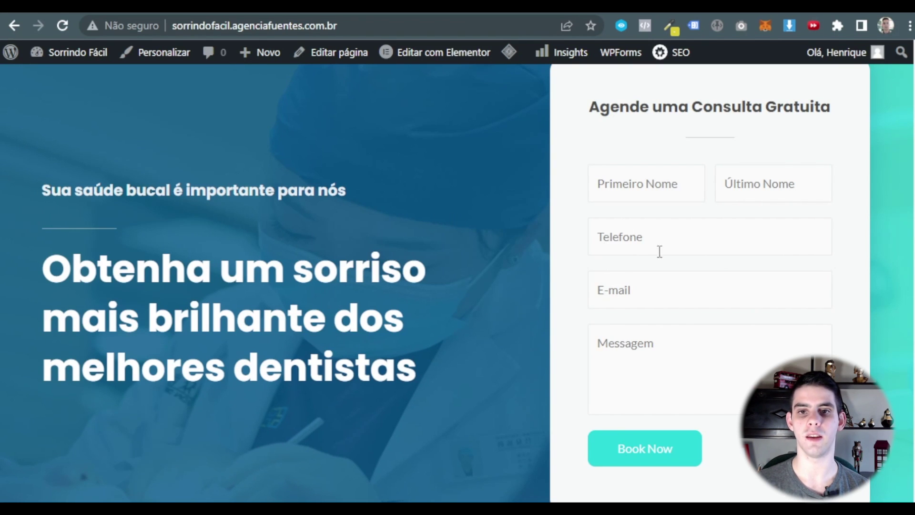
scroll(513, 244, "down", 10)
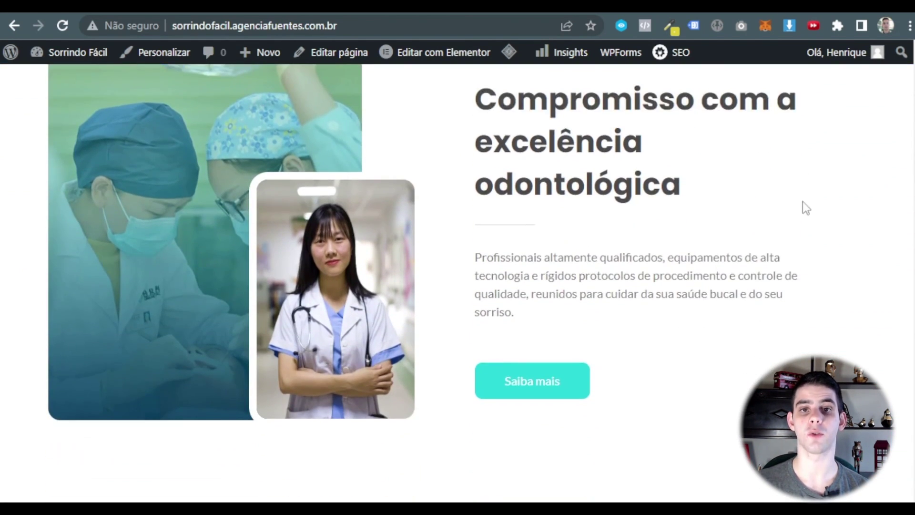
scroll(802, 201, "up", 2)
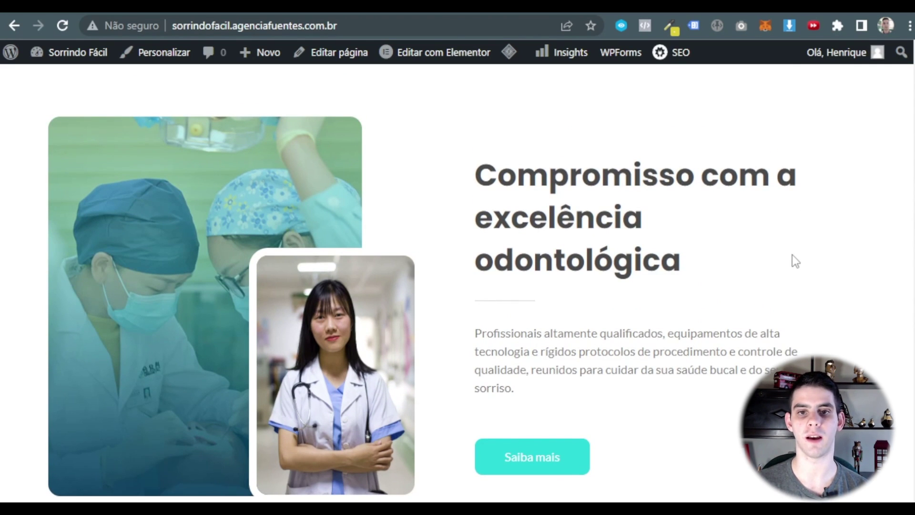
scroll(787, 248, "down", 9)
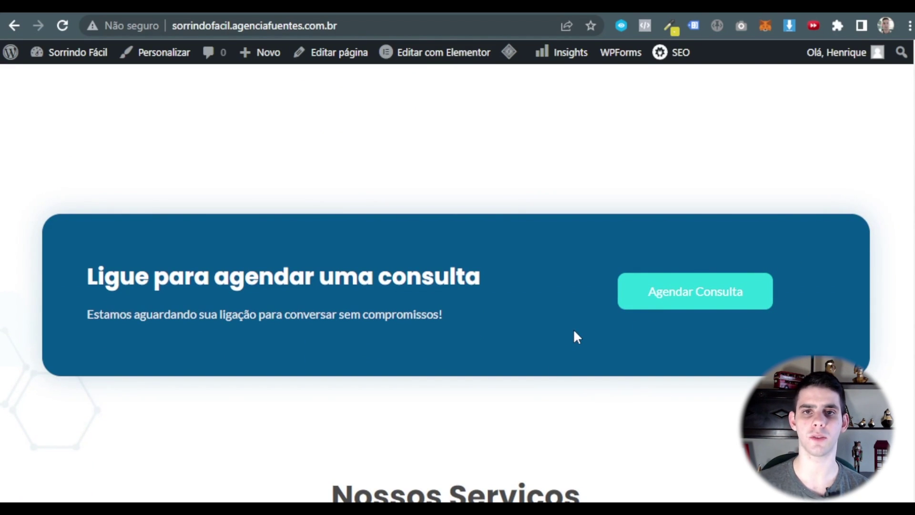
scroll(573, 327, "down", 9)
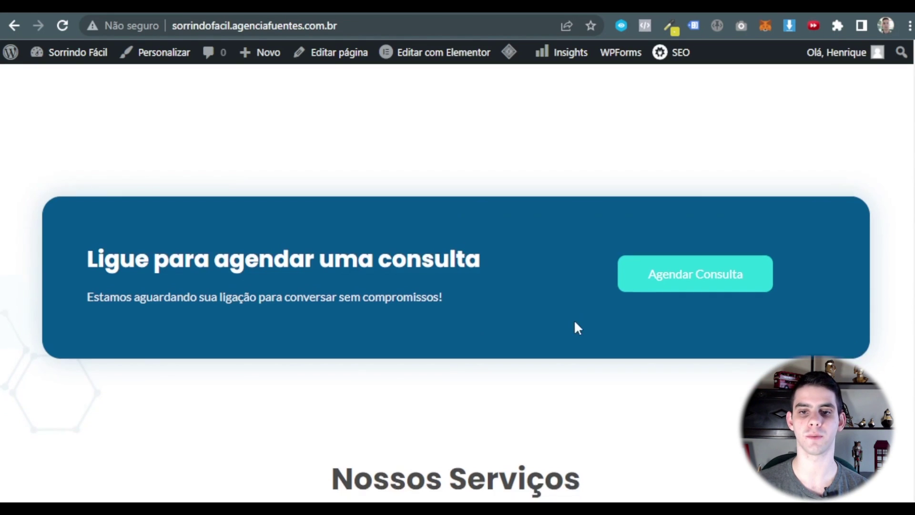
scroll(464, 248, "down", 3)
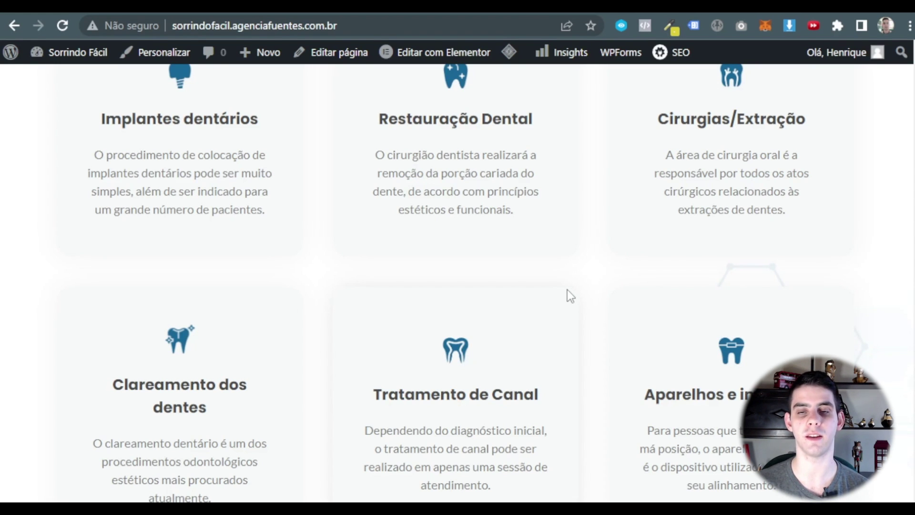
scroll(504, 250, "down", 8)
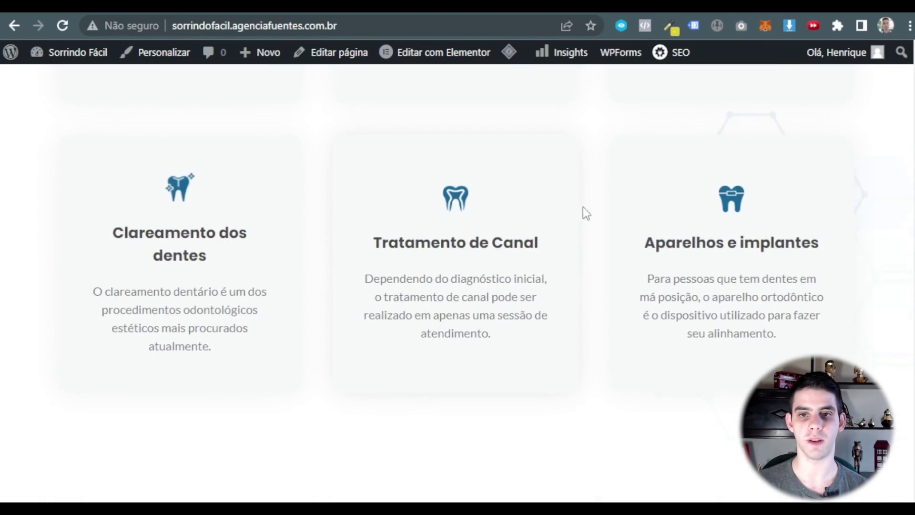
scroll(581, 145, "down", 3)
scroll(592, 256, "down", 1)
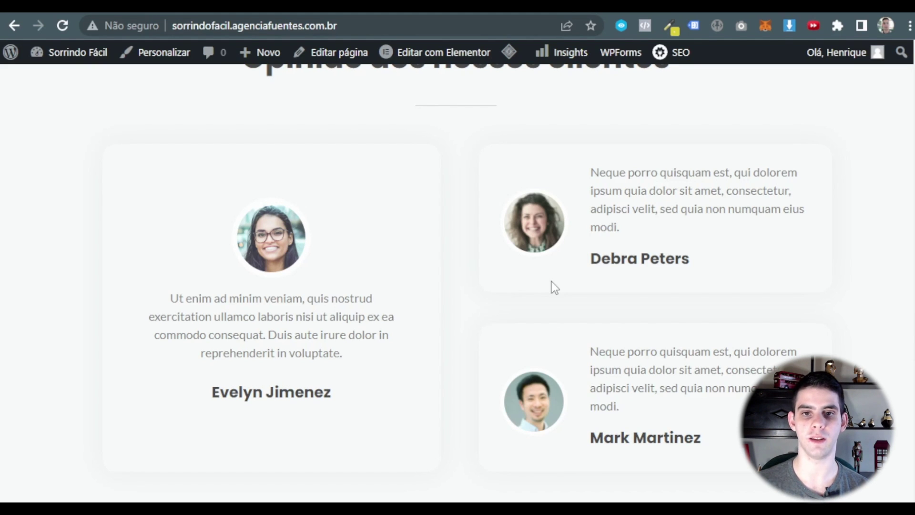
scroll(550, 281, "down", 8)
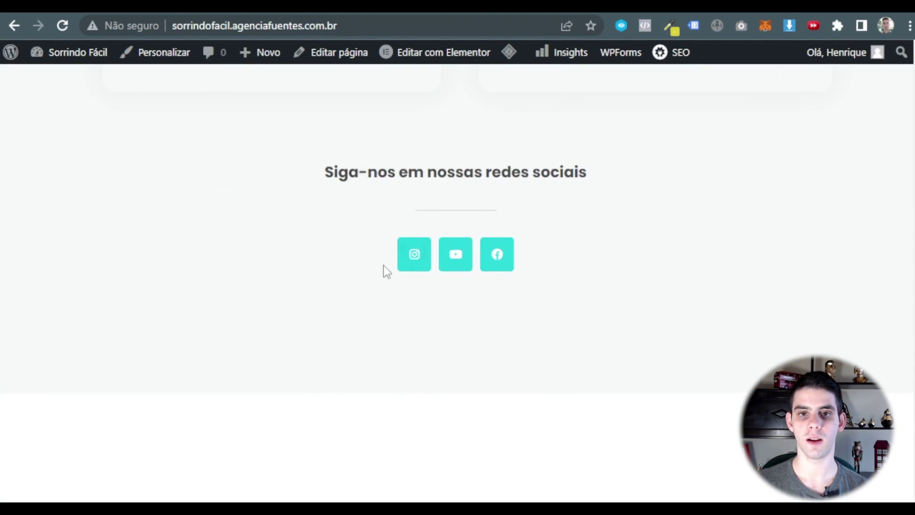
scroll(639, 228, "down", 3)
scroll(658, 193, "down", 5)
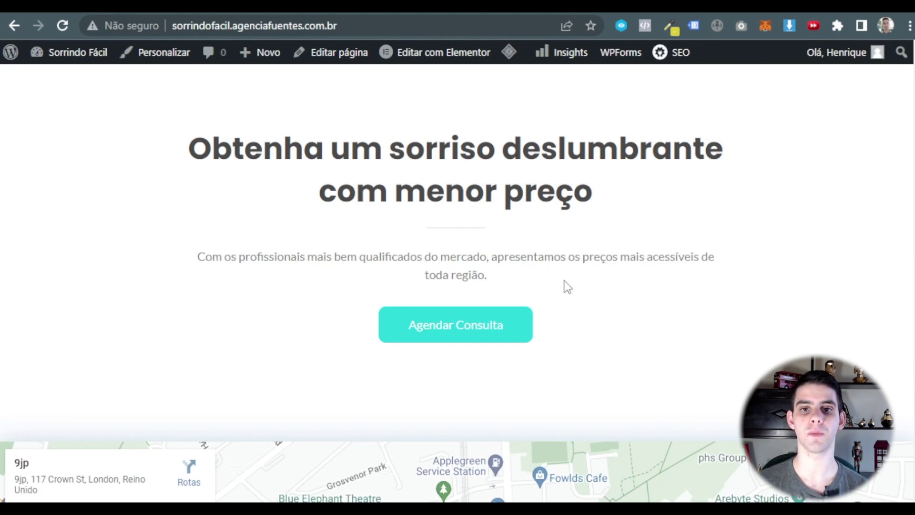
- Test the "Agendar Consulta" link above the map, and check the page again down to the translated footer
left_click(461, 334)
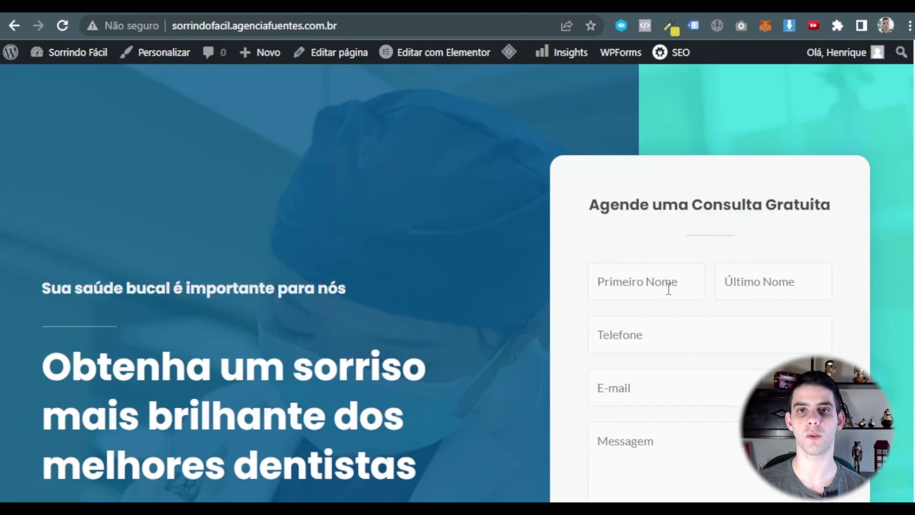
scroll(669, 289, "down", 20)
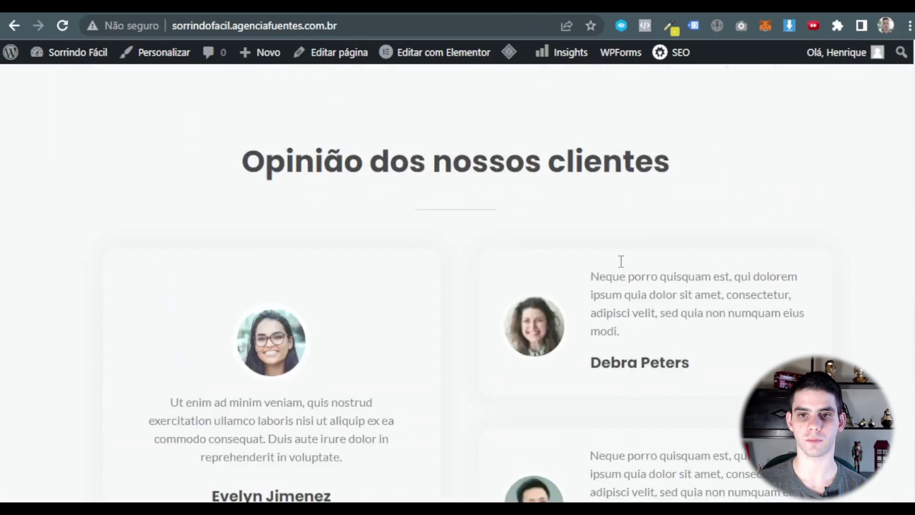
scroll(616, 271, "down", 20)
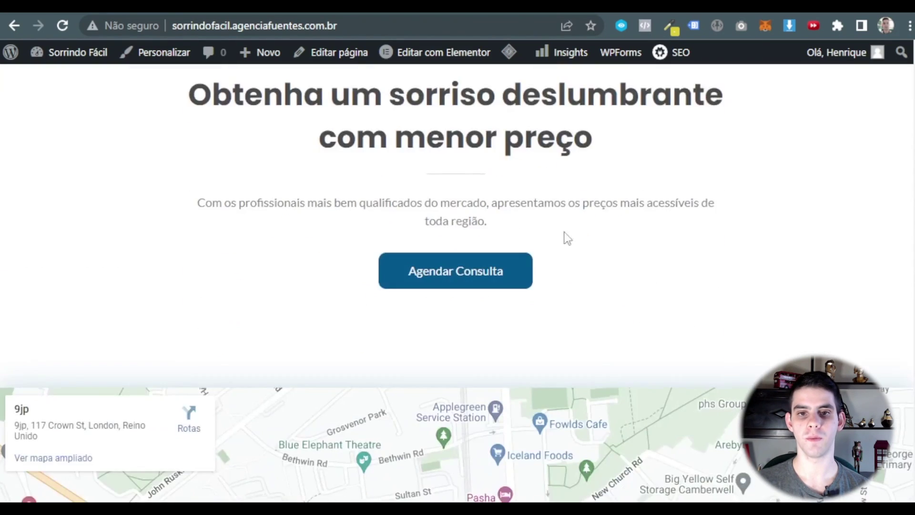
scroll(530, 200, "down", 2)
scroll(429, 276, "down", 3)
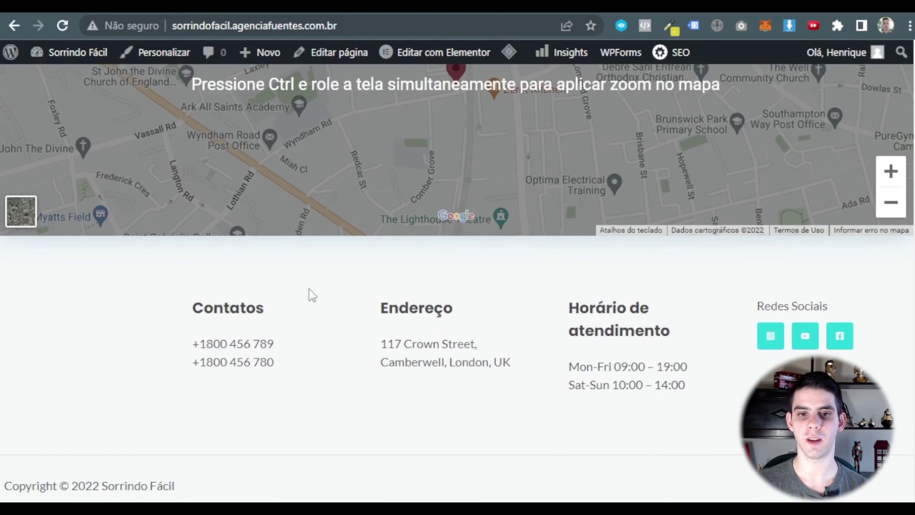